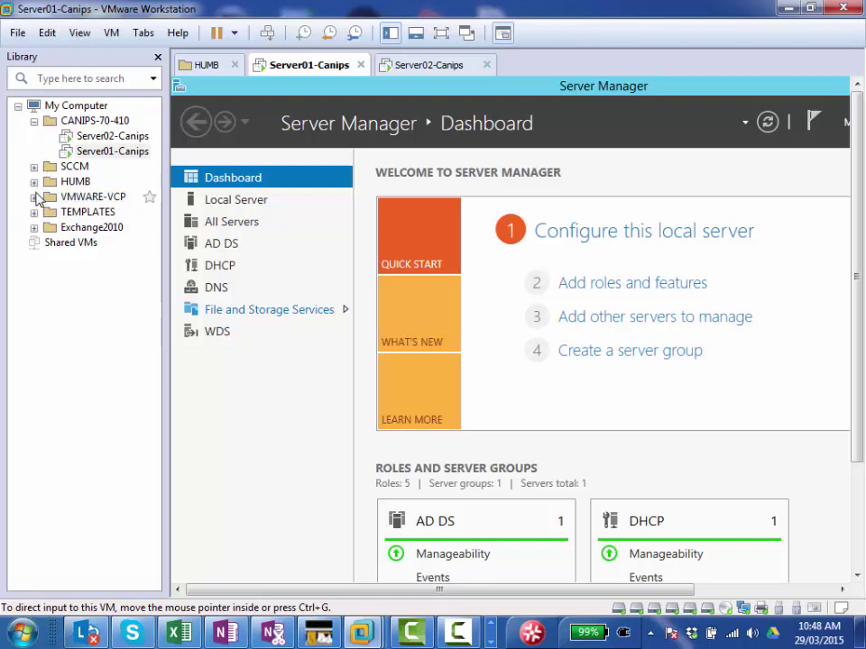
Step: Expand the TEMPLATES folder, widen the Library tree to read the six templates, and close the HUMB tab
{"action": "left_click", "coordinate": [34, 212]}
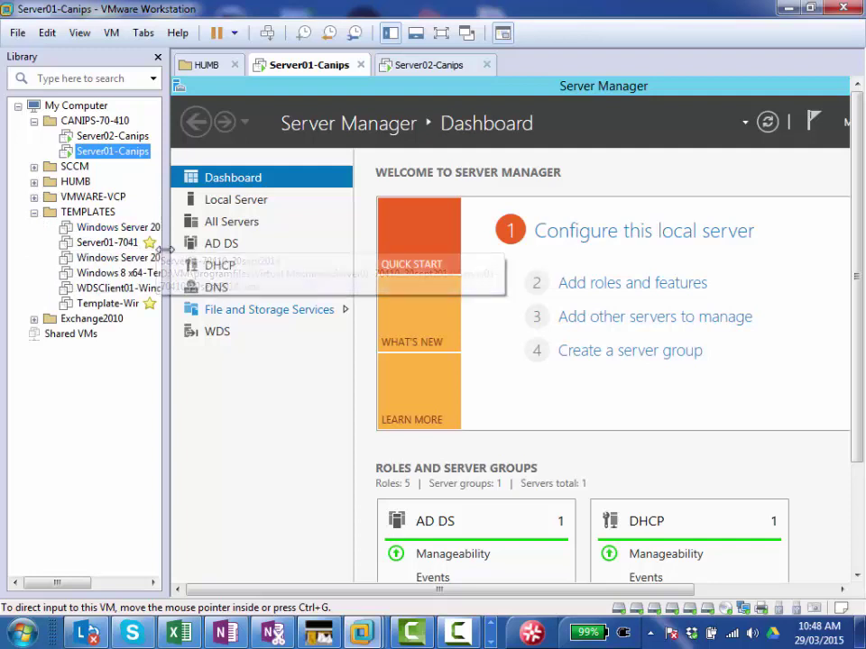
{"action": "left_click_drag", "start_coordinate": [168, 249], "coordinate": [270, 247]}
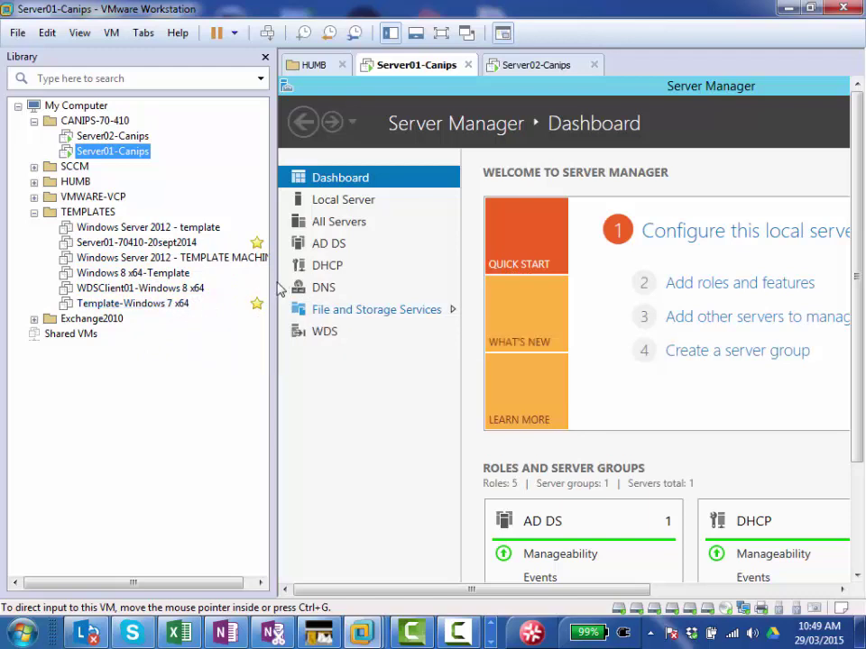
{"action": "left_click_drag", "start_coordinate": [273, 284], "coordinate": [345, 285]}
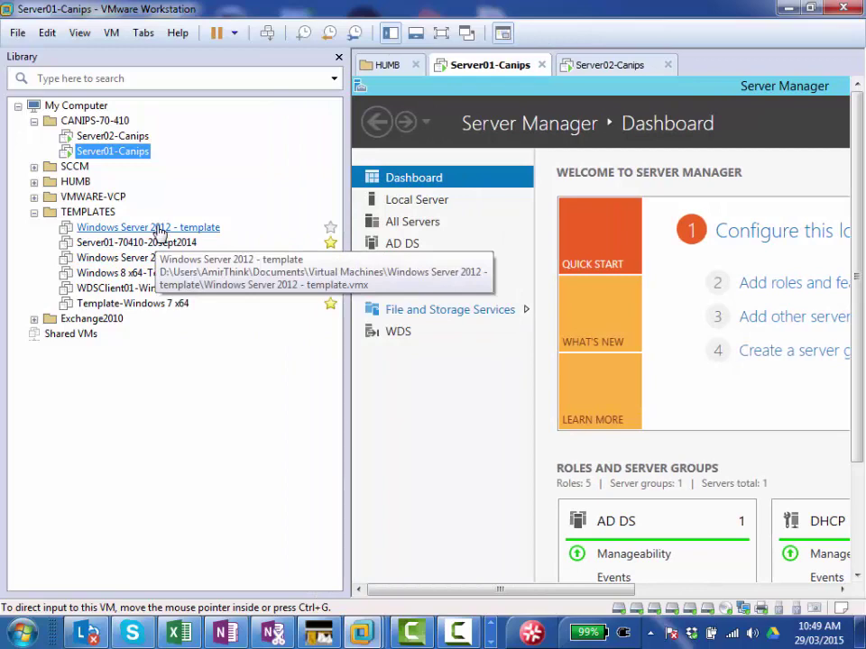
{"action": "left_click", "coordinate": [415, 64]}
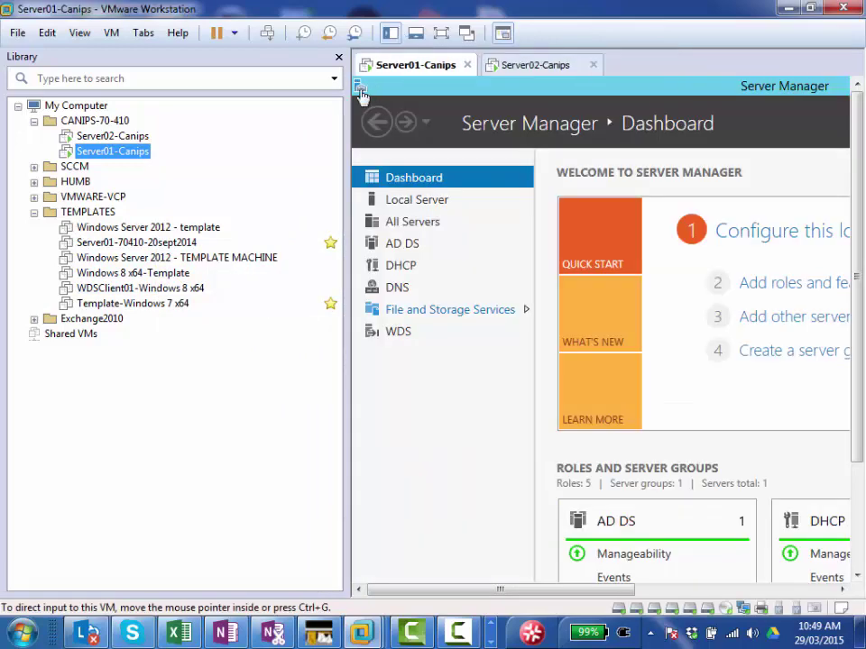
{"action": "left_click", "coordinate": [17, 33]}
{"action": "left_click", "coordinate": [47, 54]}
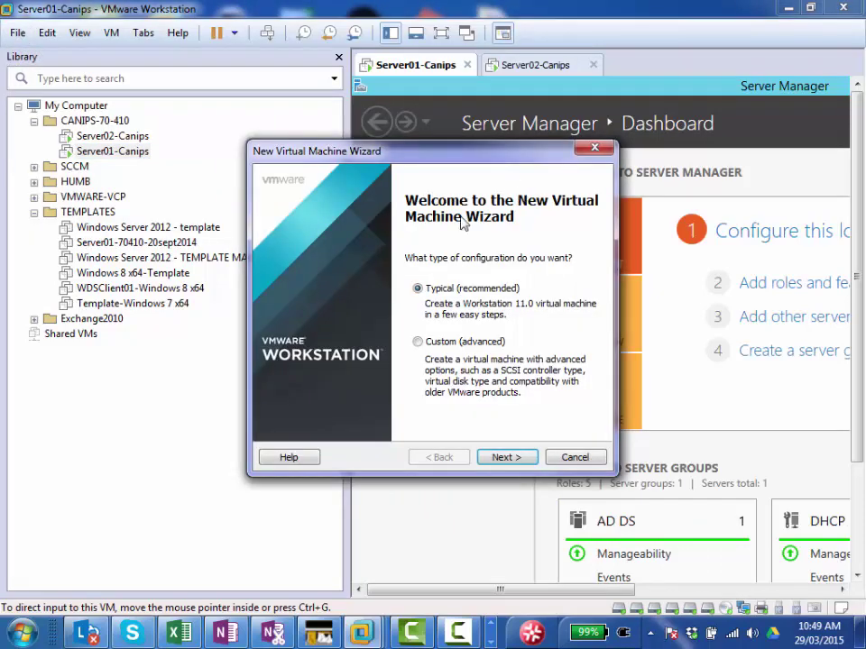
{"action": "left_click", "coordinate": [518, 458]}
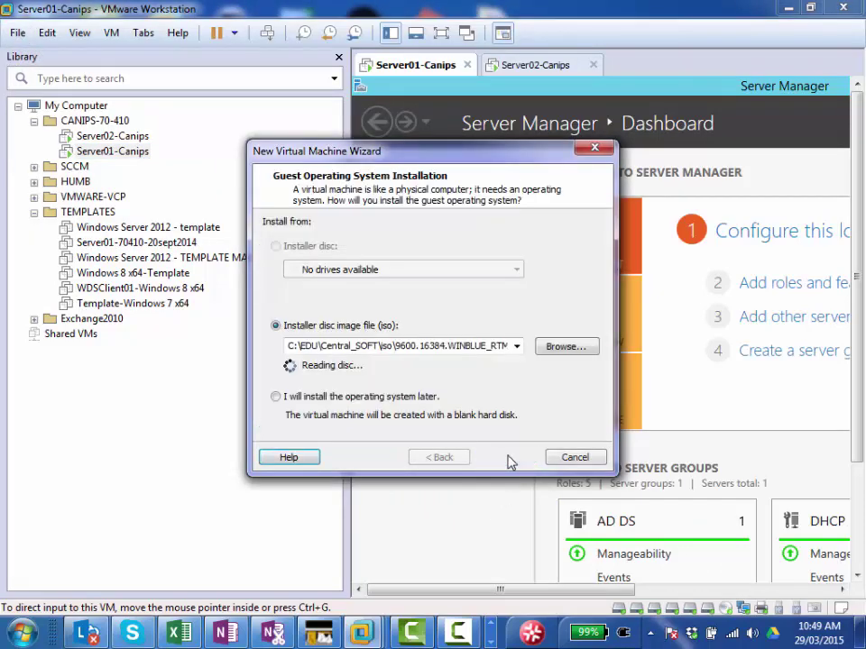
{"action": "left_click", "coordinate": [564, 348]}
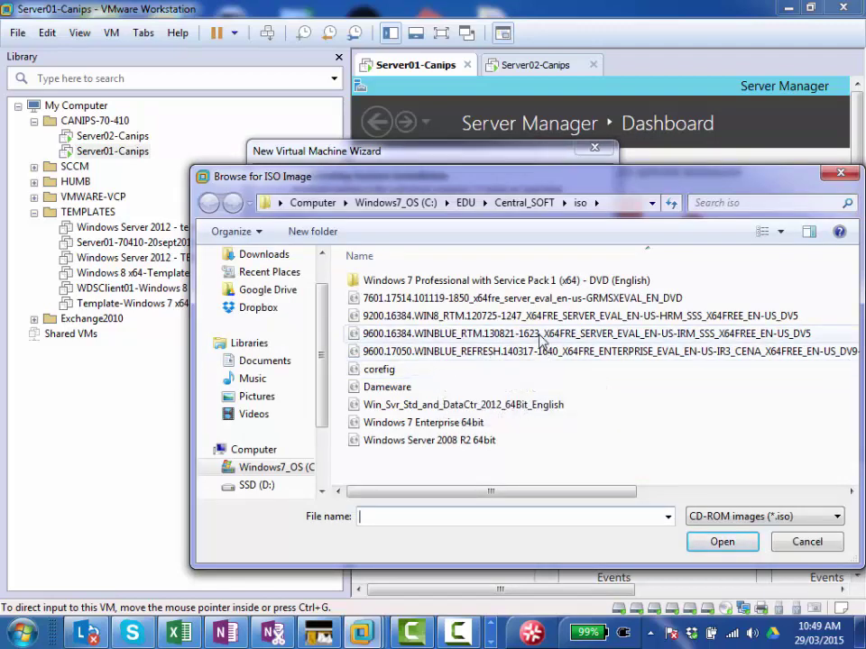
{"action": "double_click", "coordinate": [475, 440]}
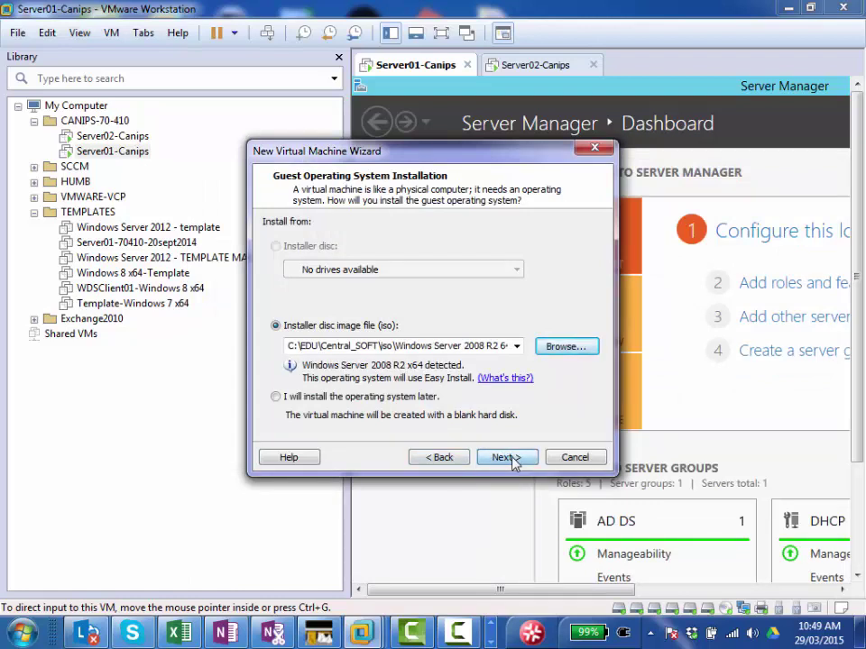
{"action": "left_click", "coordinate": [506, 458]}
{"action": "left_click", "coordinate": [452, 295]}
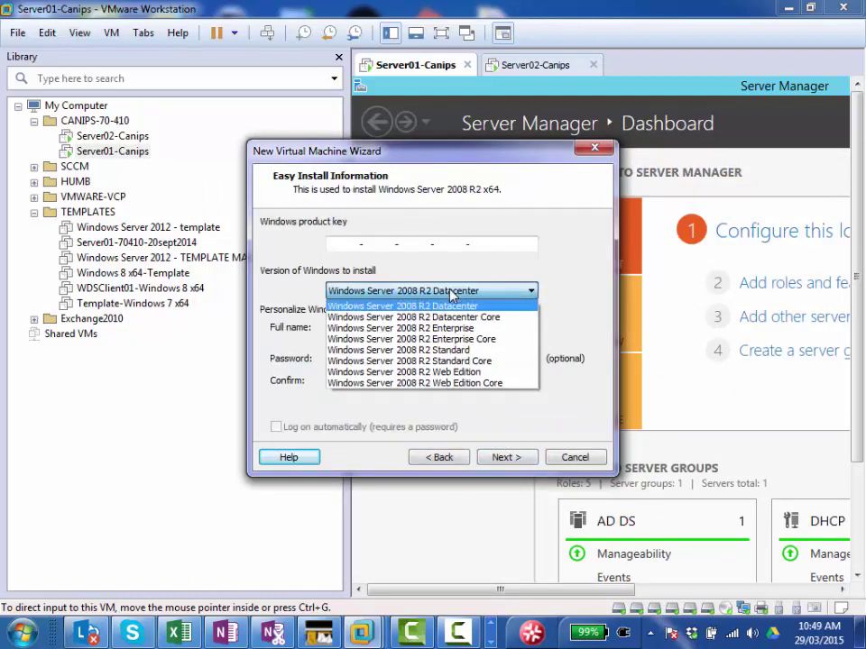
{"action": "left_click", "coordinate": [451, 293]}
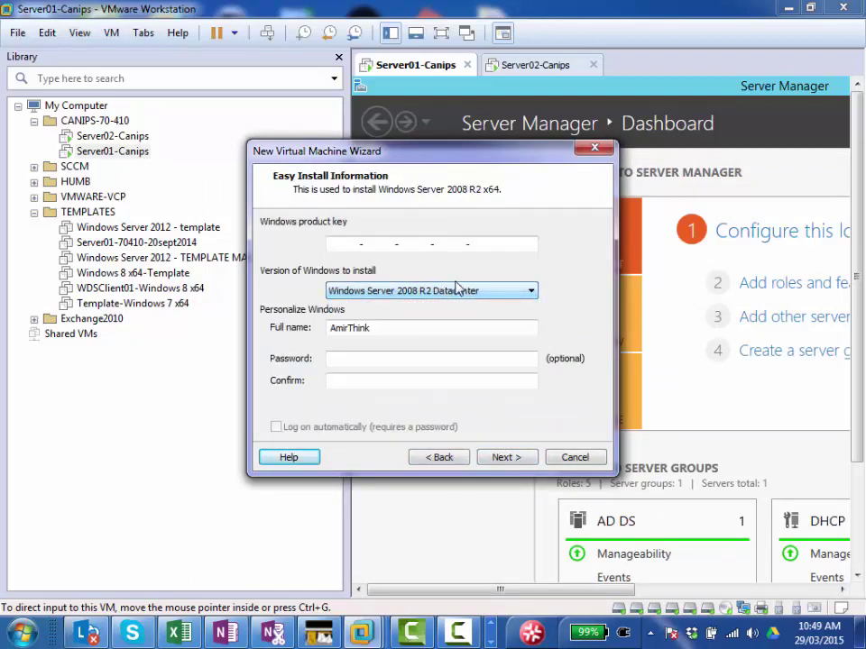
{"action": "left_click", "coordinate": [570, 459]}
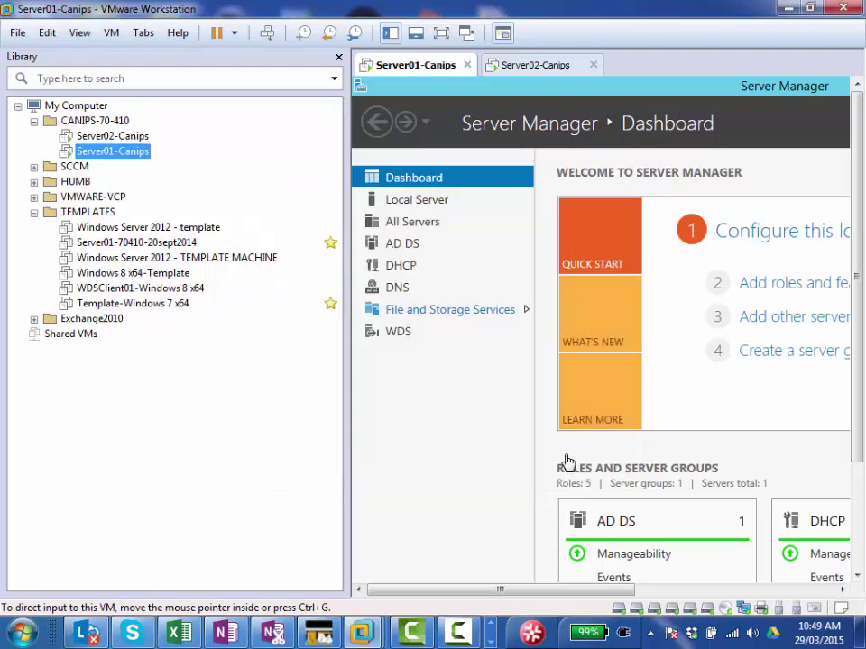
Step: Start a typical new virtual machine using the Windows Server 2008 R2 64-bit ISO
{"action": "left_click_drag", "start_coordinate": [346, 183], "coordinate": [165, 183]}
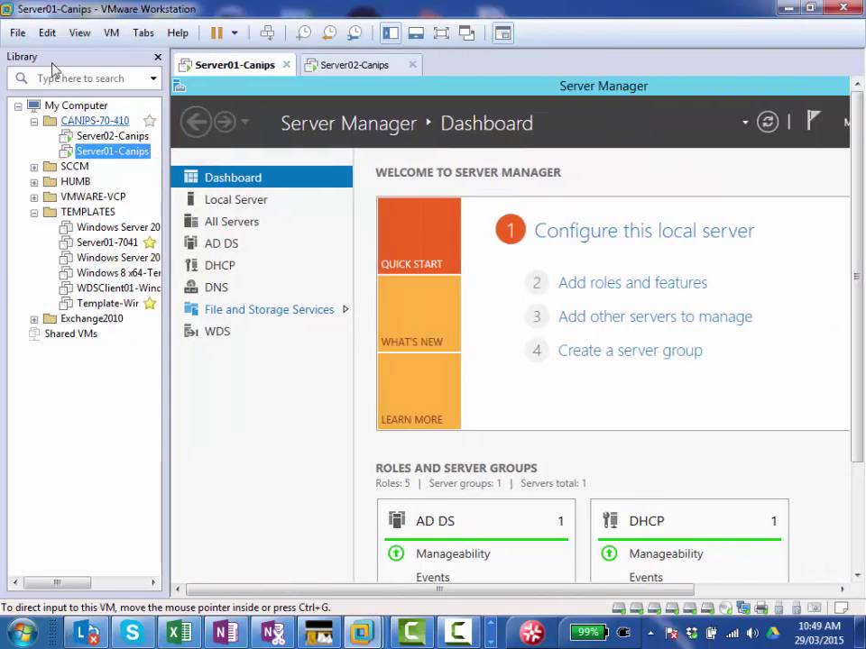
{"action": "left_click", "coordinate": [17, 33]}
{"action": "left_click", "coordinate": [65, 58]}
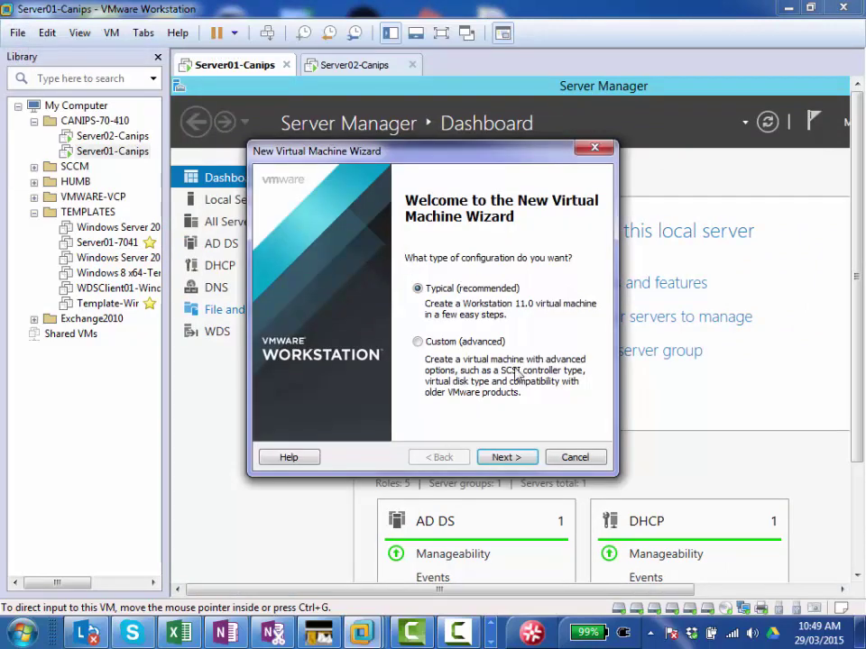
{"action": "left_click", "coordinate": [510, 458]}
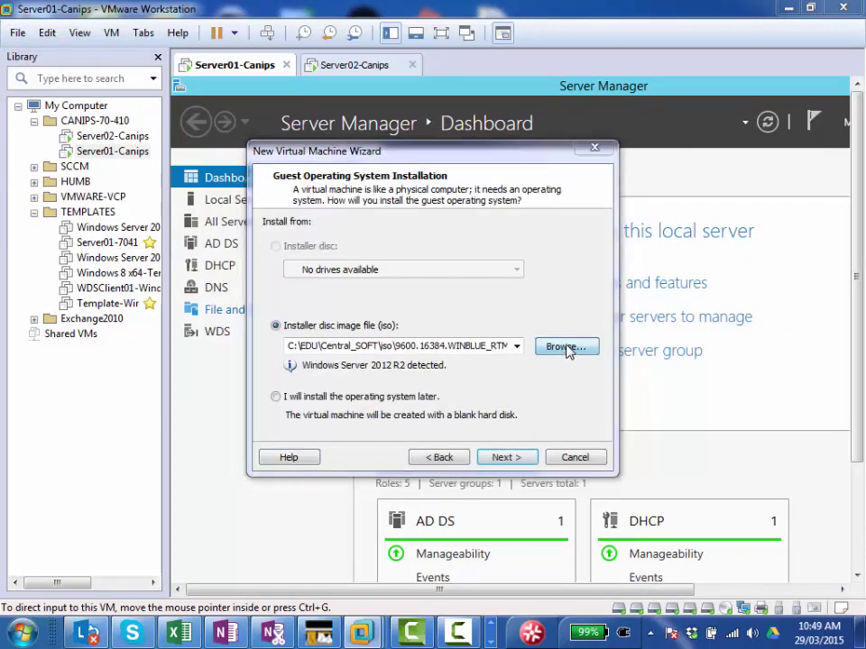
{"action": "left_click", "coordinate": [566, 350]}
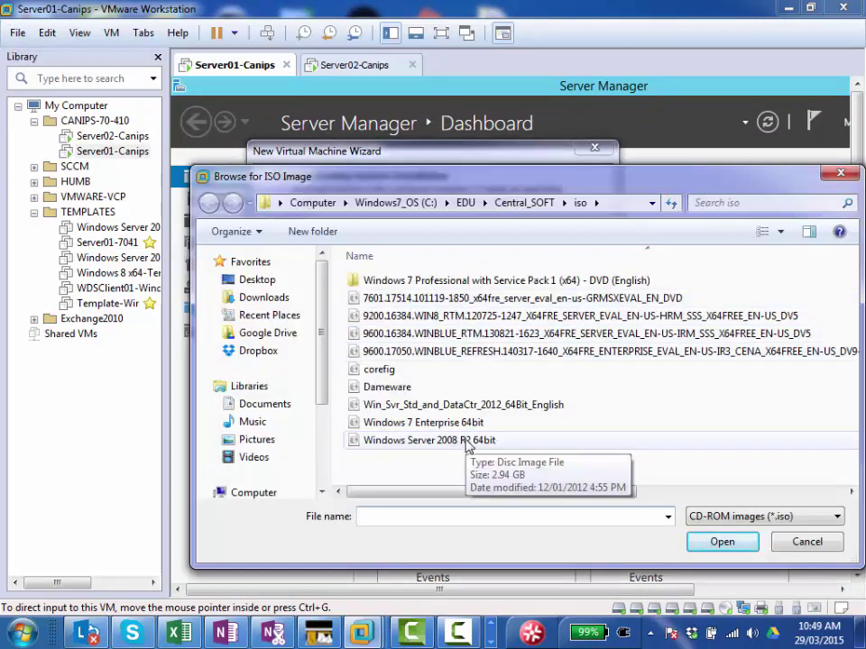
{"action": "double_click", "coordinate": [468, 442]}
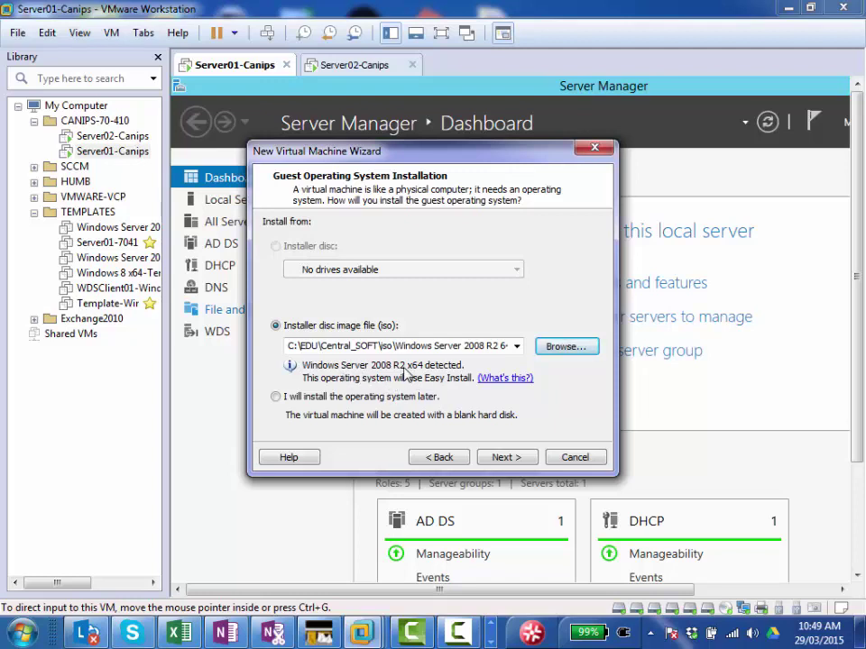
Step: Choose the Windows Server 2008 R2 Enterprise edition and continue without a product key
{"action": "left_click", "coordinate": [506, 458]}
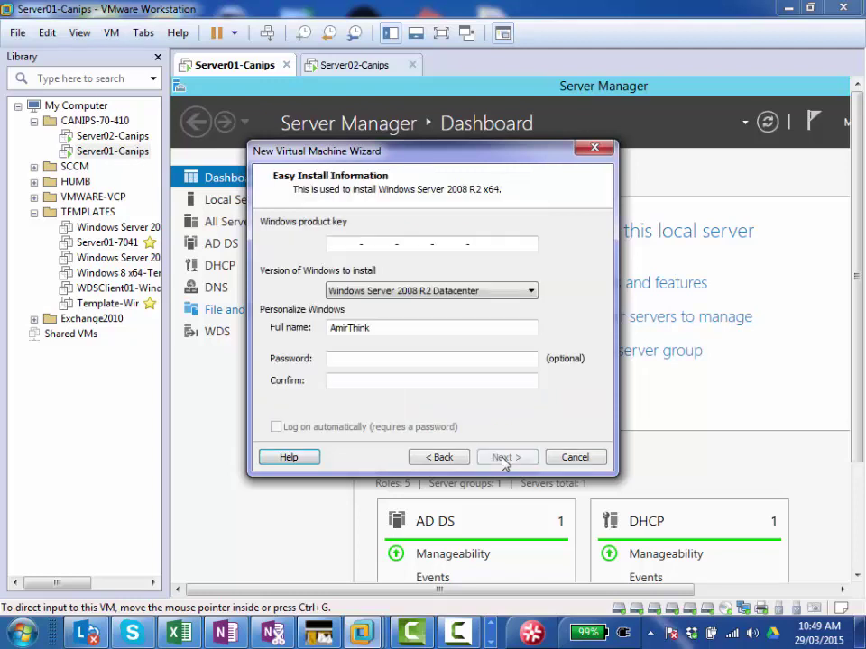
{"action": "left_click", "coordinate": [417, 291]}
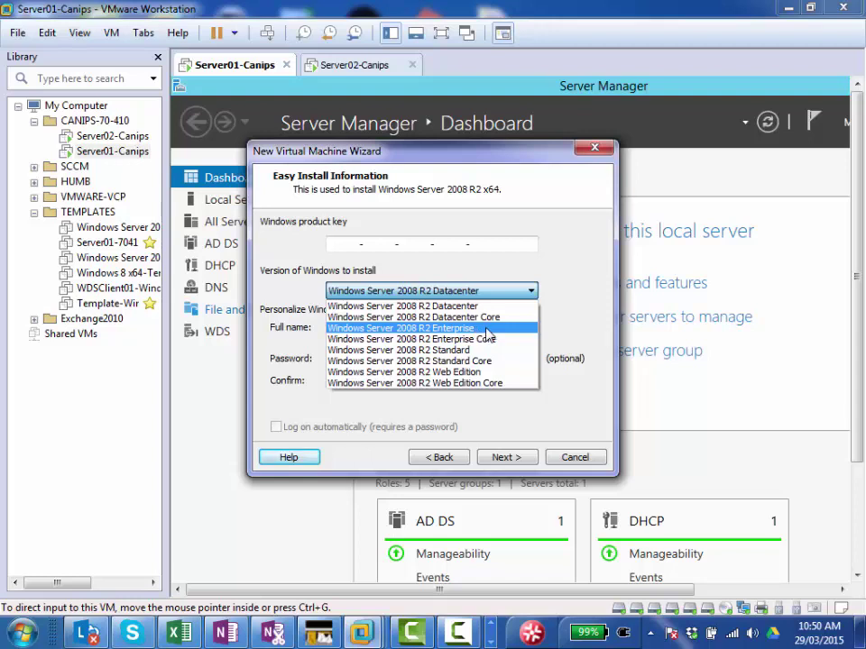
{"action": "left_click", "coordinate": [487, 331]}
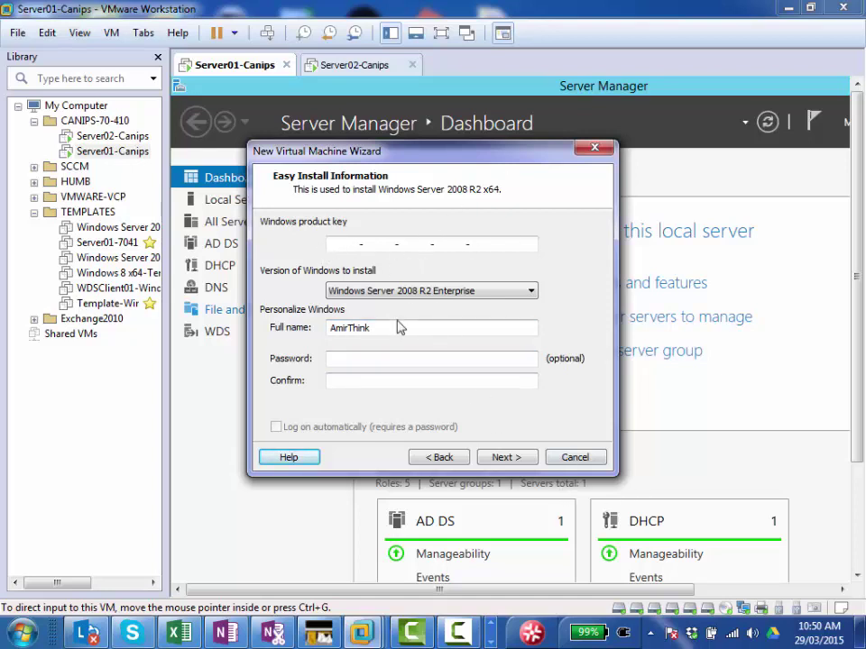
{"action": "left_click", "coordinate": [508, 459]}
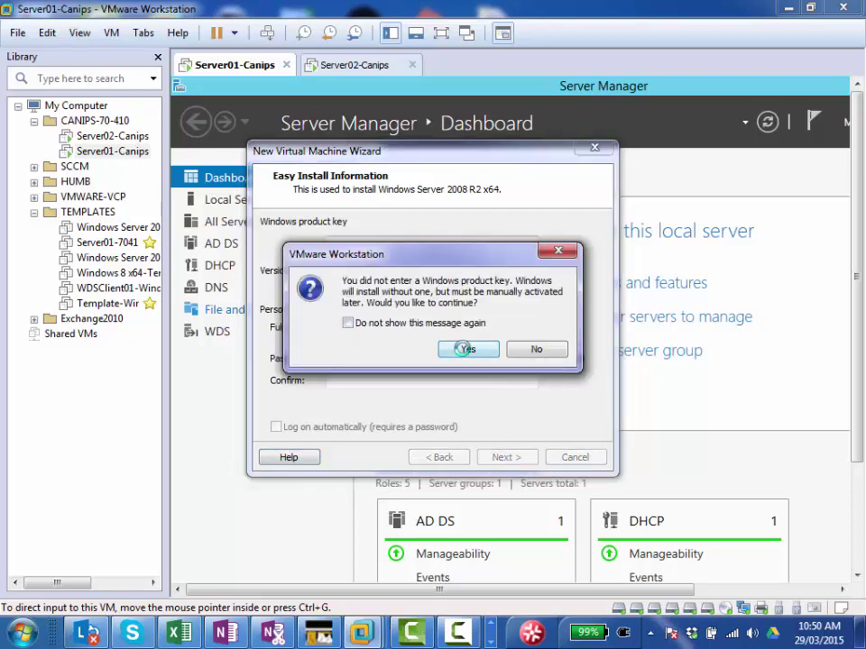
Step: Confirm no product key, name the VM 'Template - Windows Server 2008 R2 x64' on drive D, keep 40 GB disk
{"action": "left_click", "coordinate": [469, 347]}
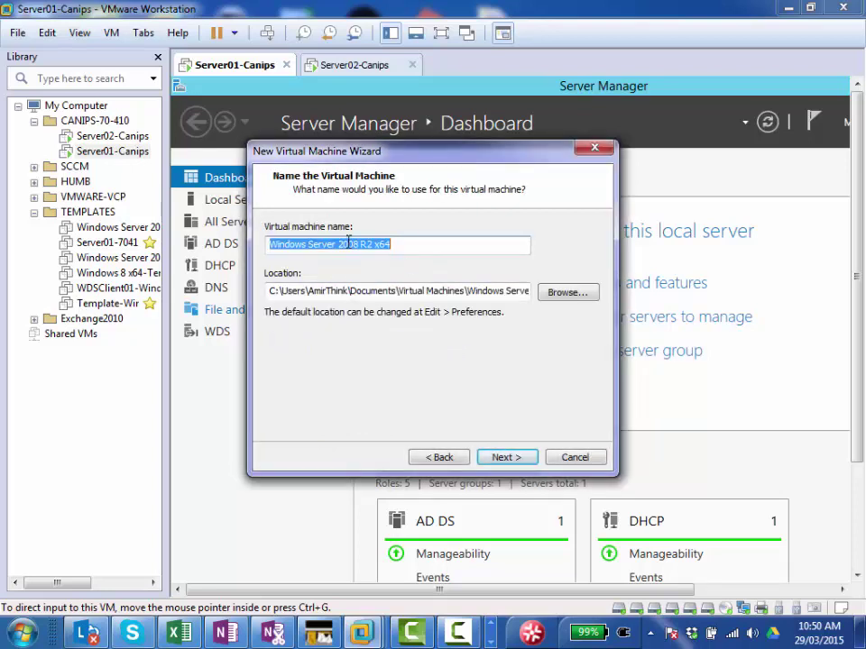
{"action": "left_click", "coordinate": [270, 243]}
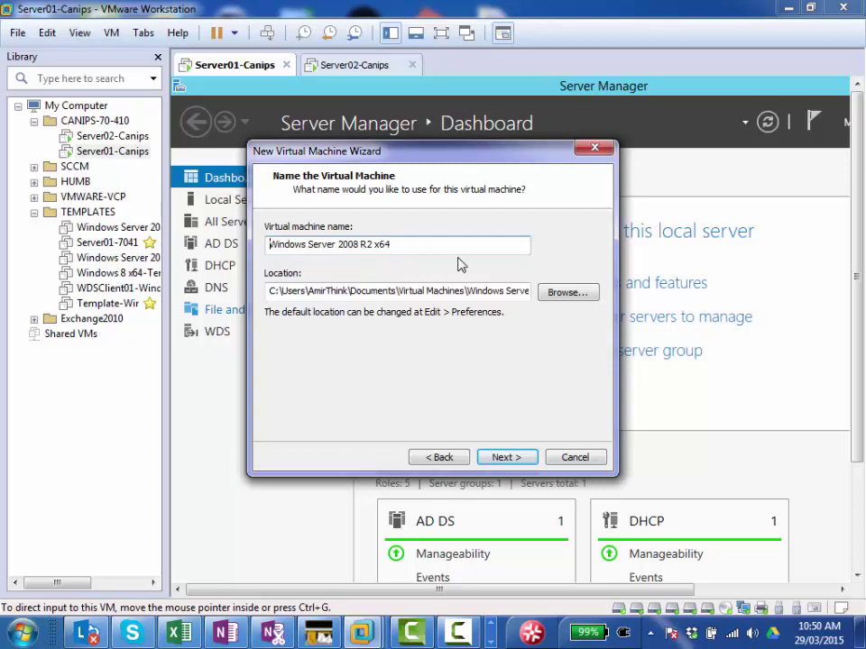
{"action": "type", "text": "Template"}
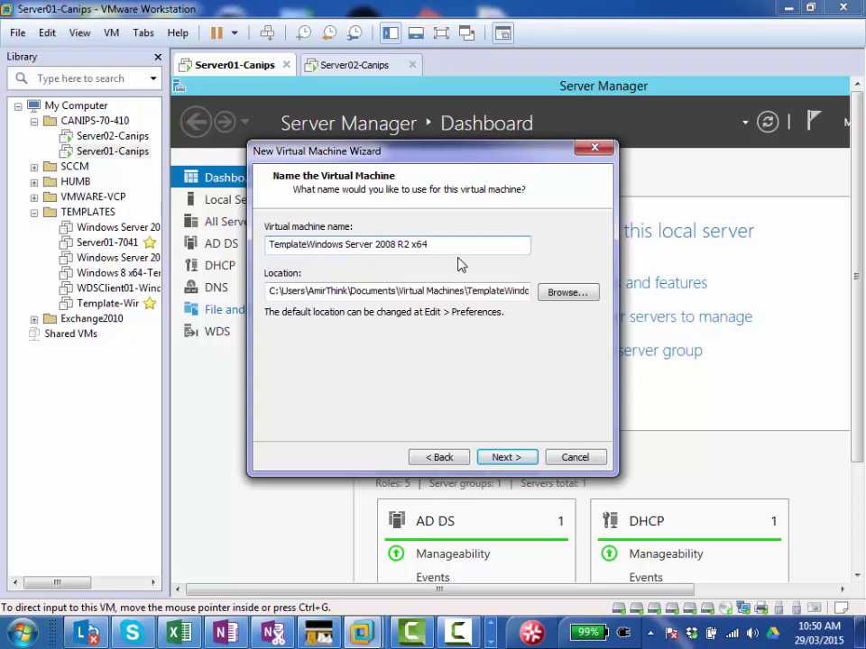
{"action": "type", "text": " -"}
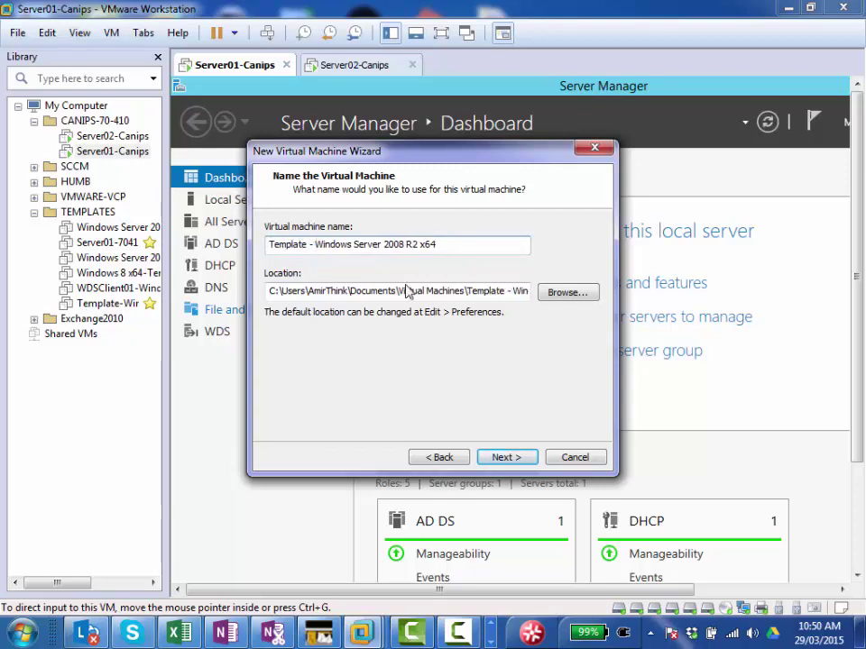
{"action": "left_click_drag", "start_coordinate": [277, 291], "coordinate": [254, 294]}
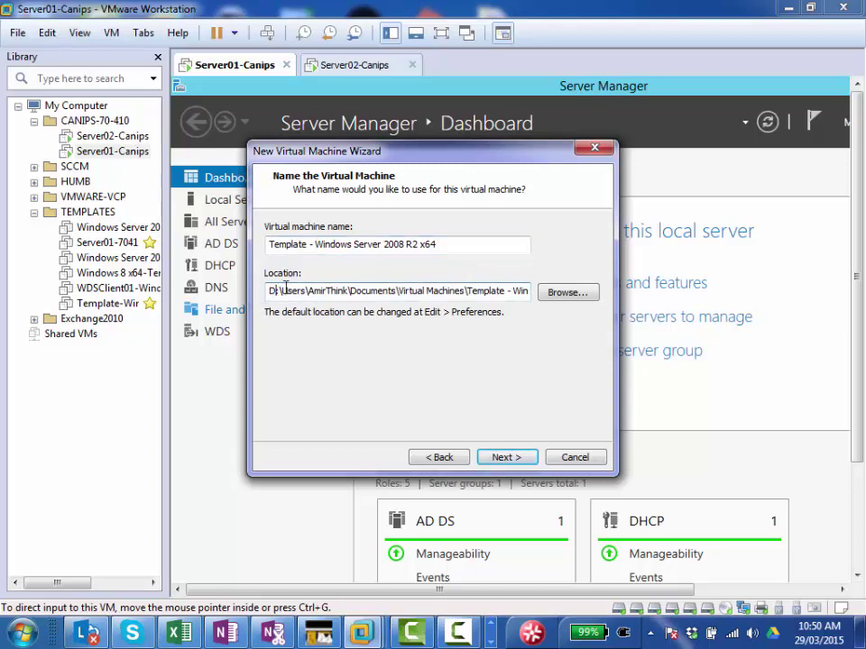
{"action": "left_click", "coordinate": [505, 456]}
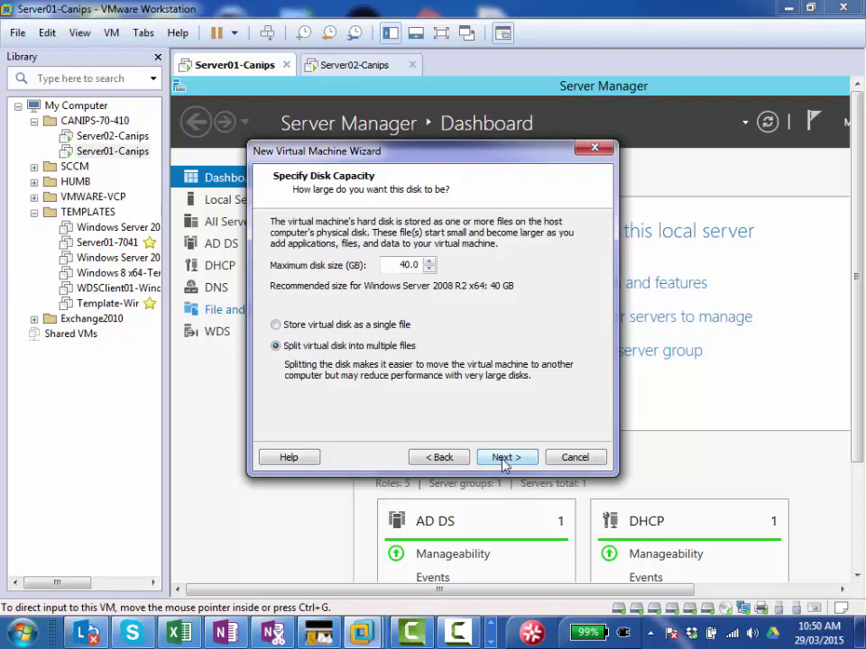
{"action": "left_click", "coordinate": [503, 457]}
Step: Connect the new VM's network adapter to the custom virtual network VMnet12
{"action": "left_click", "coordinate": [352, 391]}
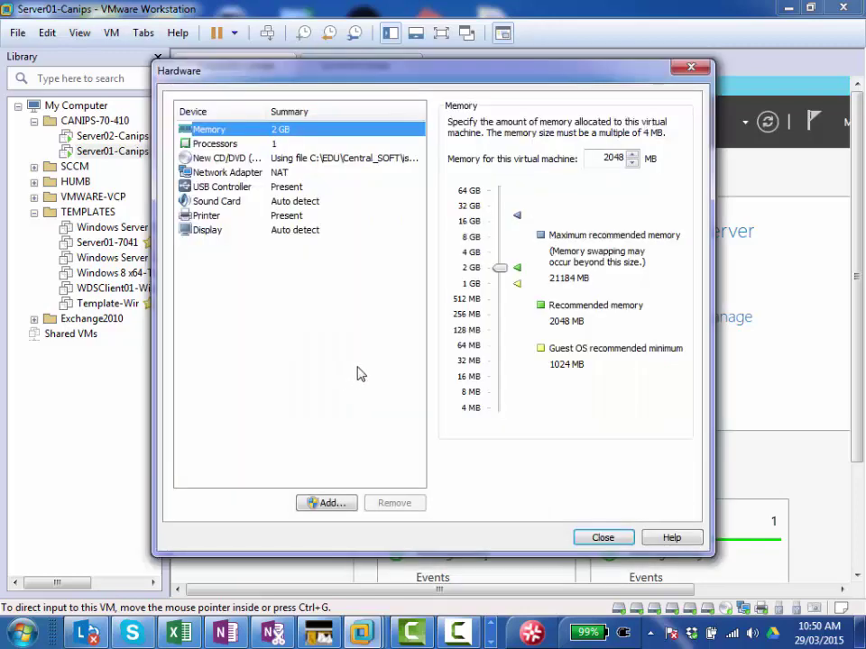
{"action": "left_click", "coordinate": [285, 174]}
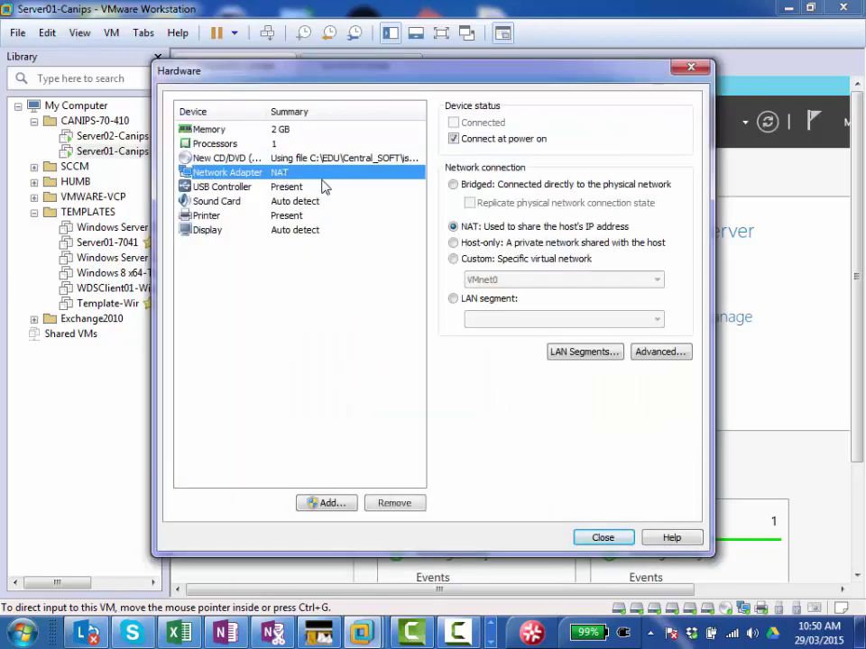
{"action": "left_click", "coordinate": [461, 261]}
{"action": "left_click", "coordinate": [487, 280]}
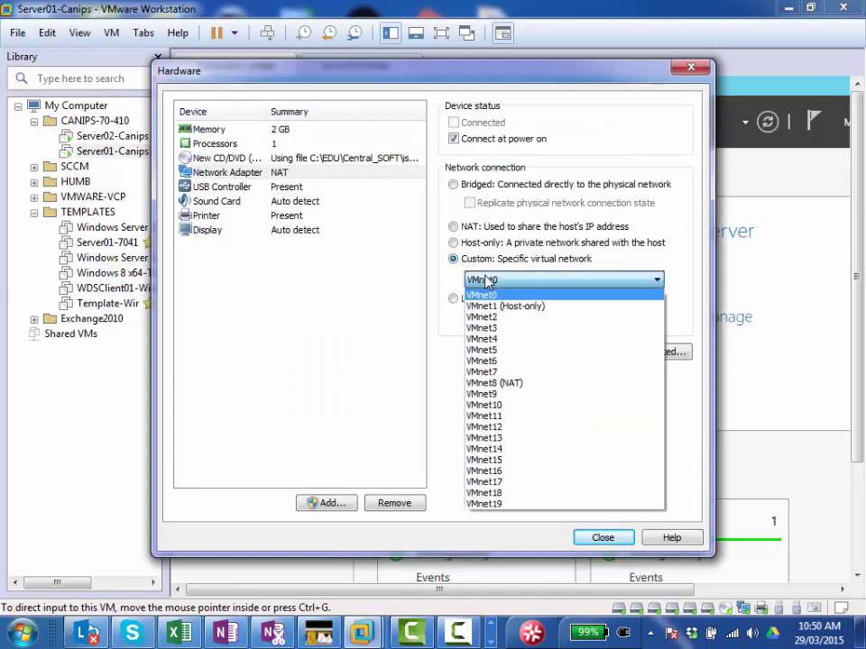
{"action": "left_click", "coordinate": [512, 427]}
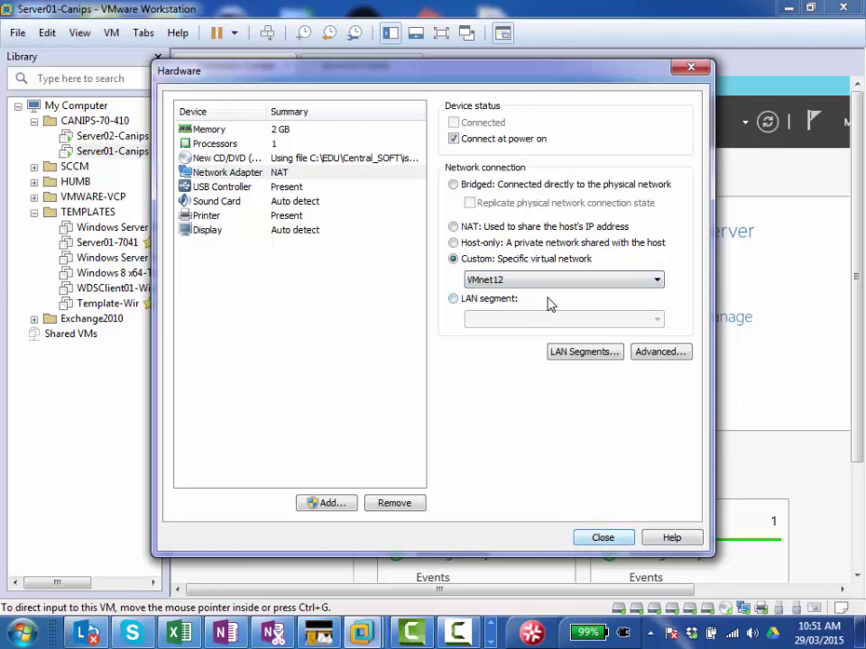
{"action": "left_click", "coordinate": [603, 539]}
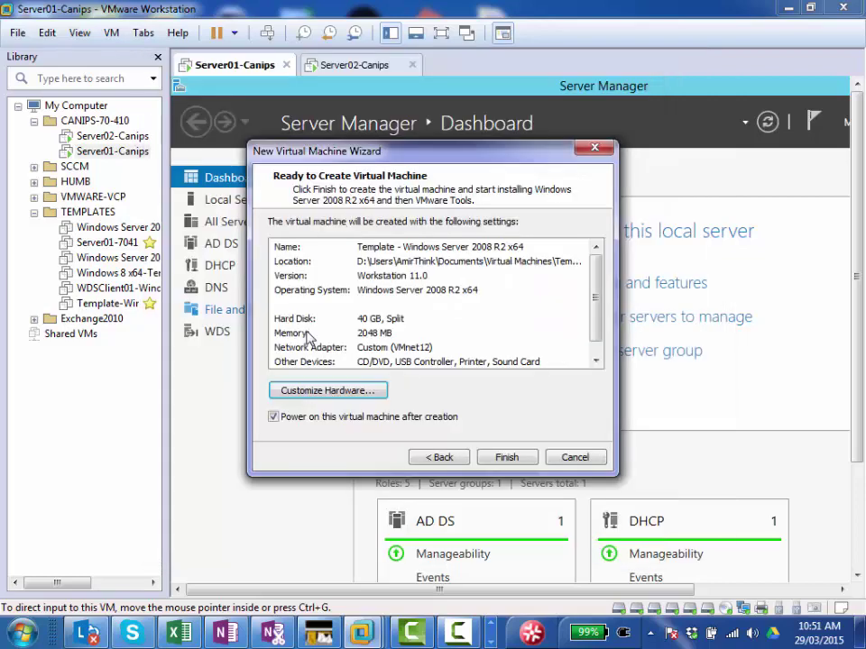
Step: Create and power on the Template VM, then shut down the Server01-Canips guest
{"action": "left_click", "coordinate": [507, 458]}
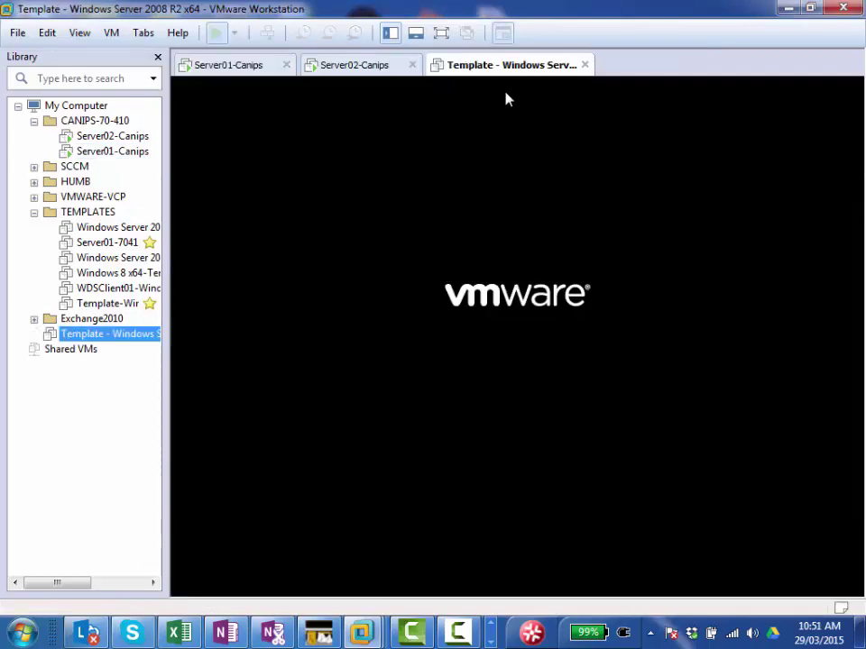
{"action": "left_click", "coordinate": [357, 70]}
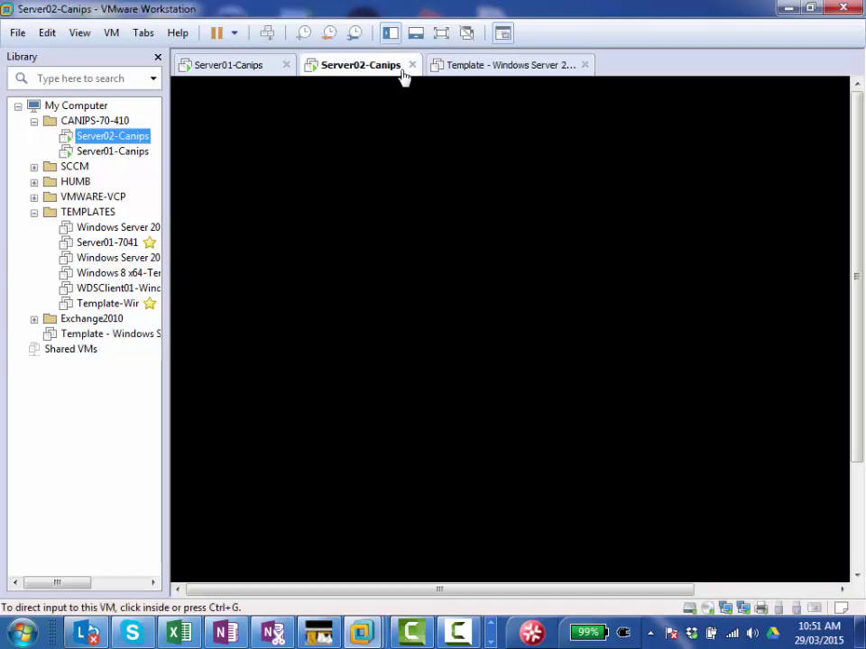
{"action": "left_click", "coordinate": [232, 70]}
{"action": "right_click", "coordinate": [231, 70]}
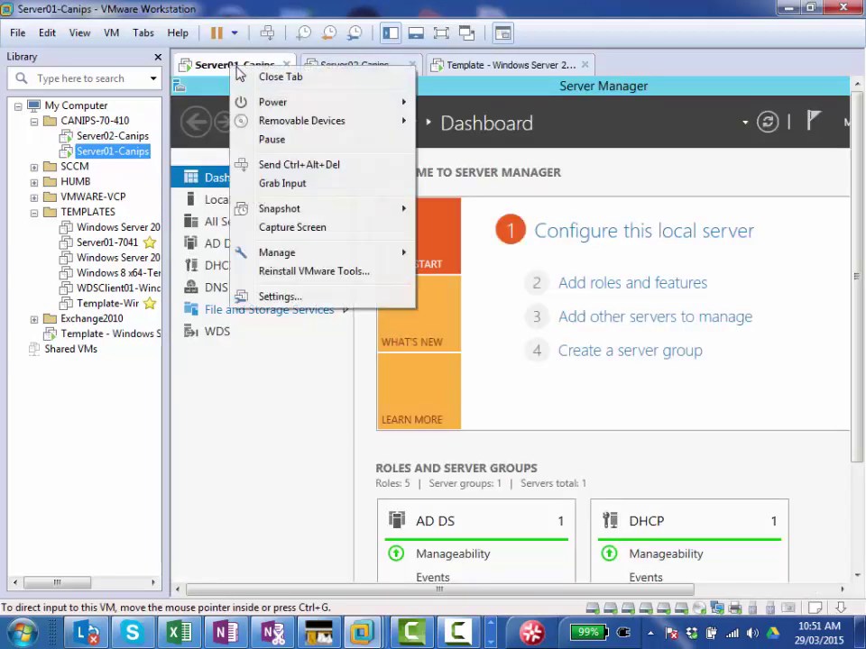
{"action": "mouse_move", "coordinate": [300, 103]}
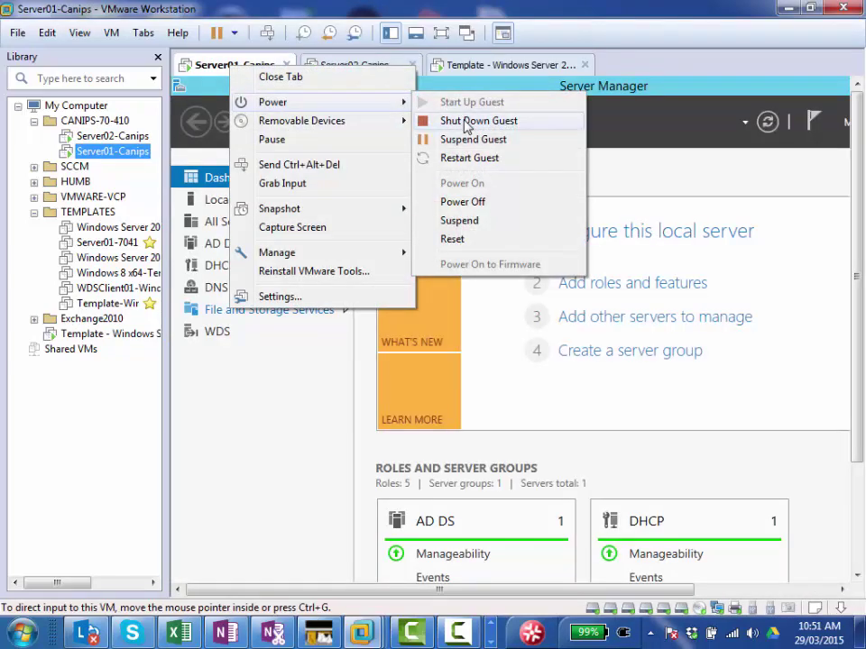
{"action": "left_click", "coordinate": [492, 121]}
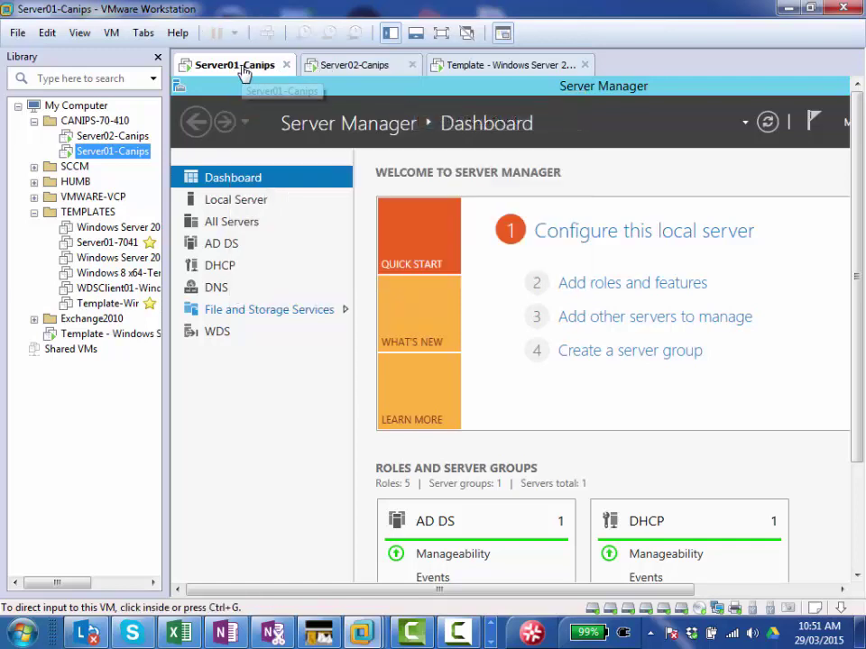
Step: Shut down the Server02-Canips guest and close the Server01 and Server02 tabs
{"action": "left_click", "coordinate": [331, 71]}
{"action": "right_click", "coordinate": [328, 72]}
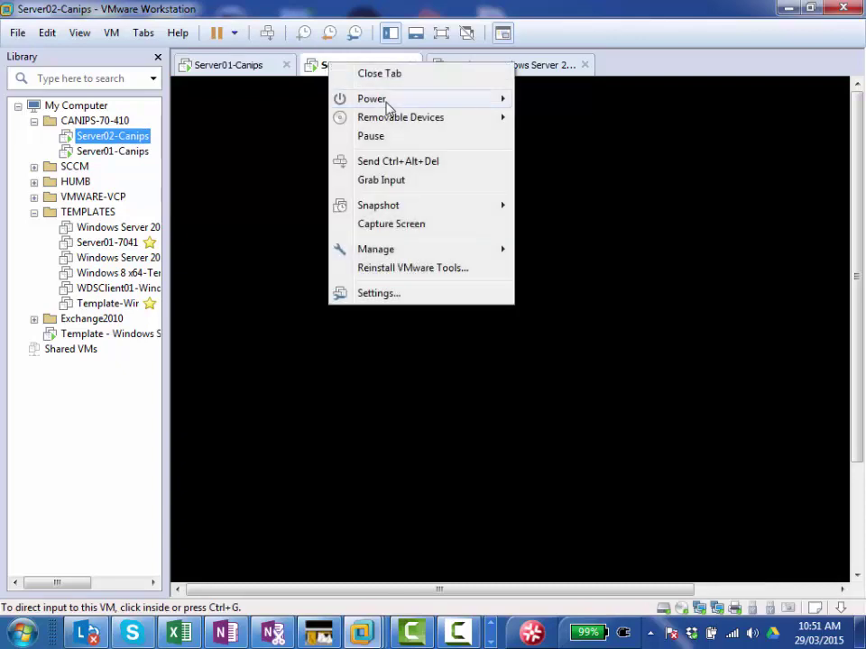
{"action": "mouse_move", "coordinate": [418, 101]}
{"action": "left_click", "coordinate": [547, 118]}
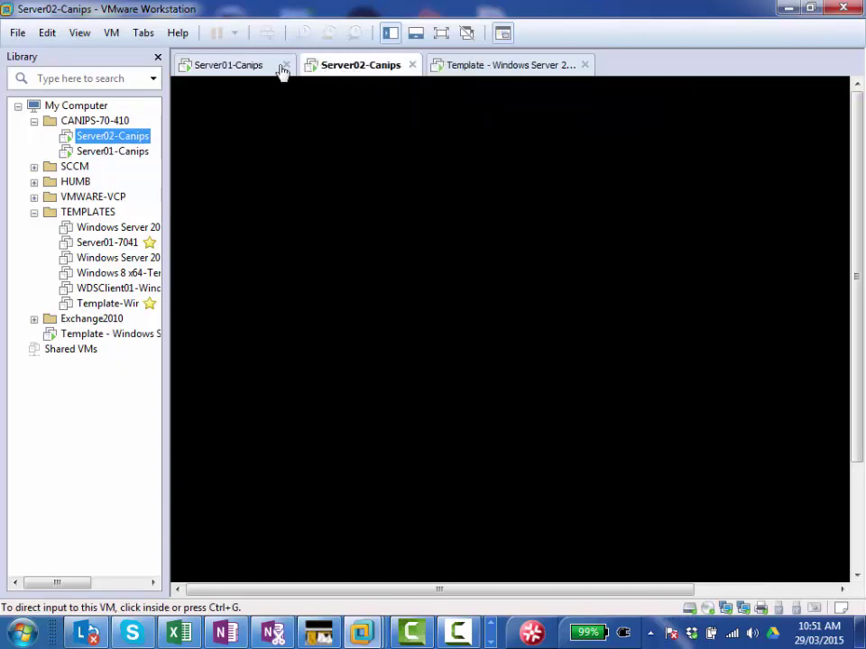
{"action": "left_click", "coordinate": [496, 70]}
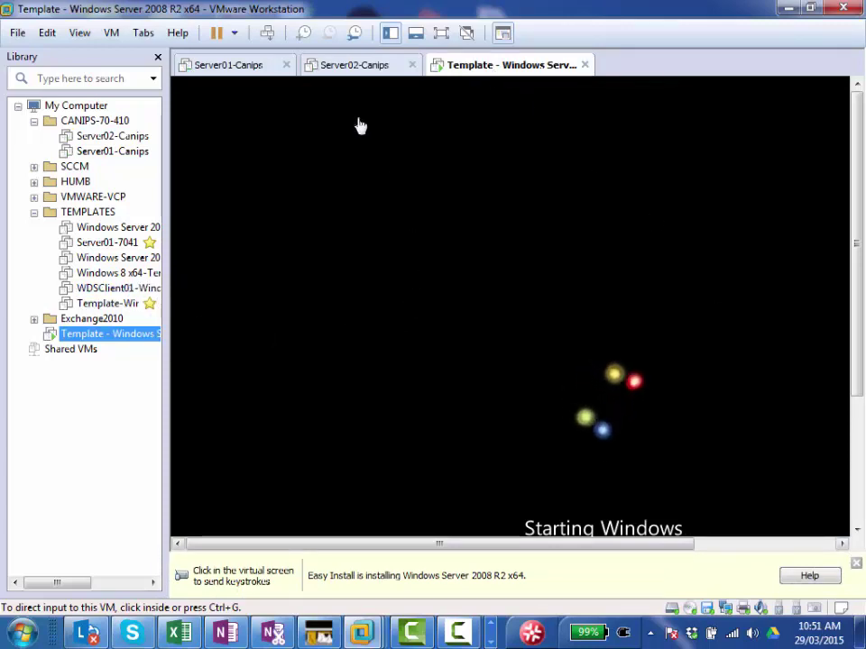
{"action": "left_click", "coordinate": [286, 66]}
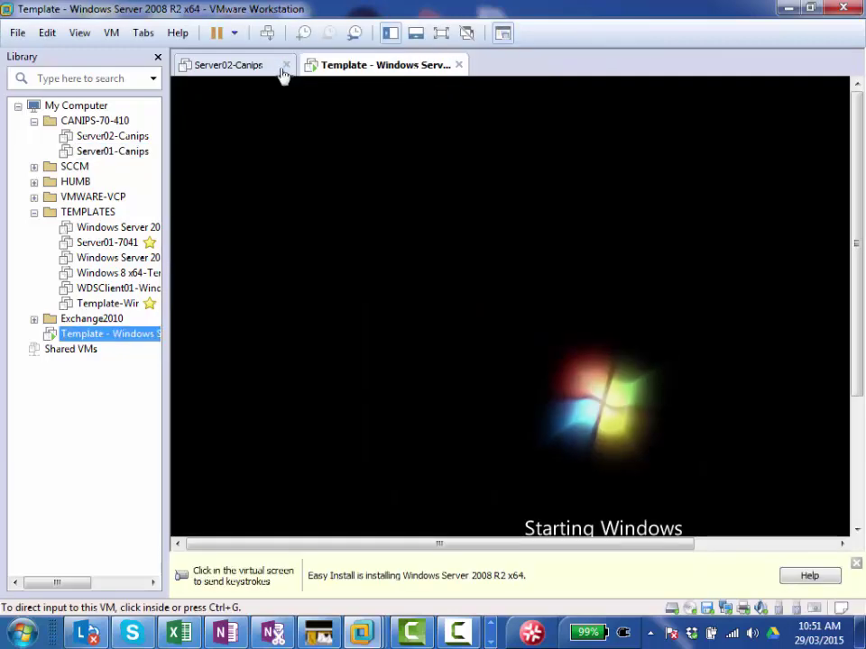
{"action": "left_click", "coordinate": [286, 65]}
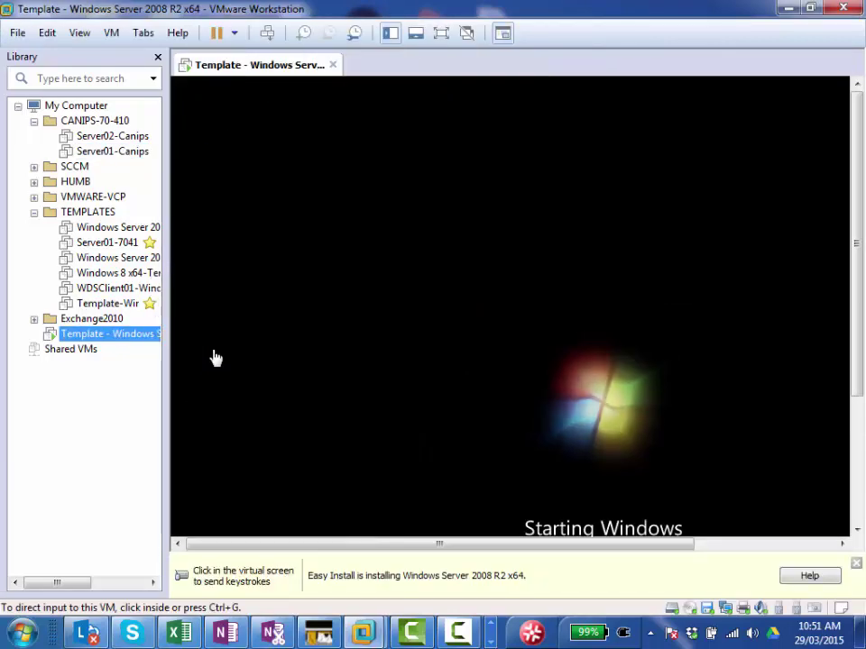
Step: Dismiss the Easy Install notice and open Windows Server 2012 - TEMPLATE MACHINE with its context menu
{"action": "left_click", "coordinate": [856, 565]}
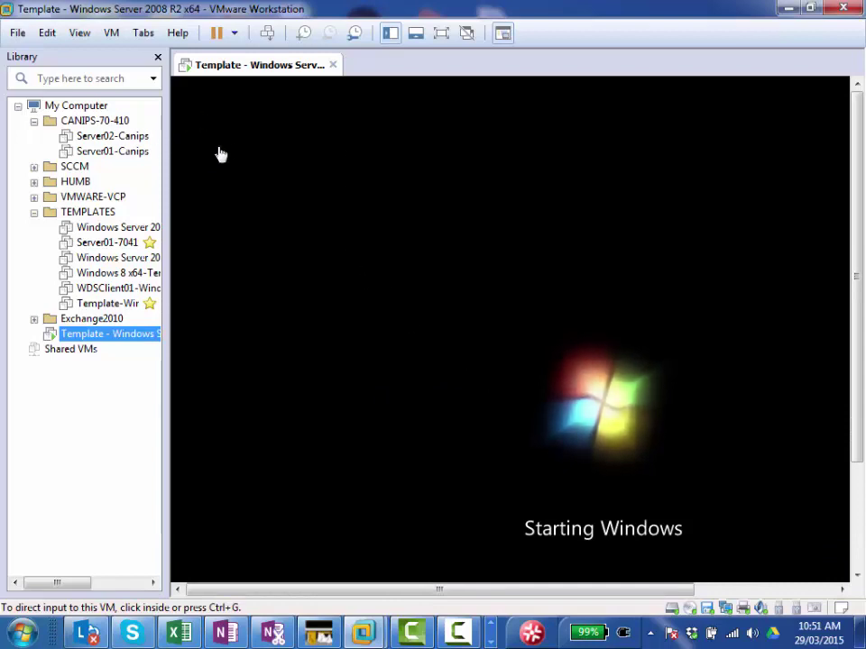
{"action": "left_click_drag", "start_coordinate": [170, 228], "coordinate": [296, 257]}
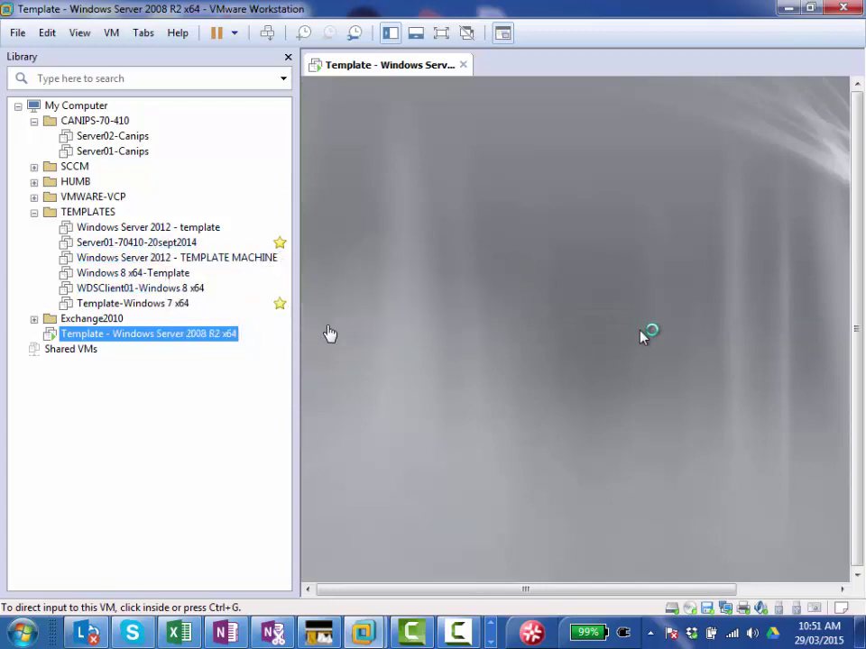
{"action": "left_click", "coordinate": [212, 260]}
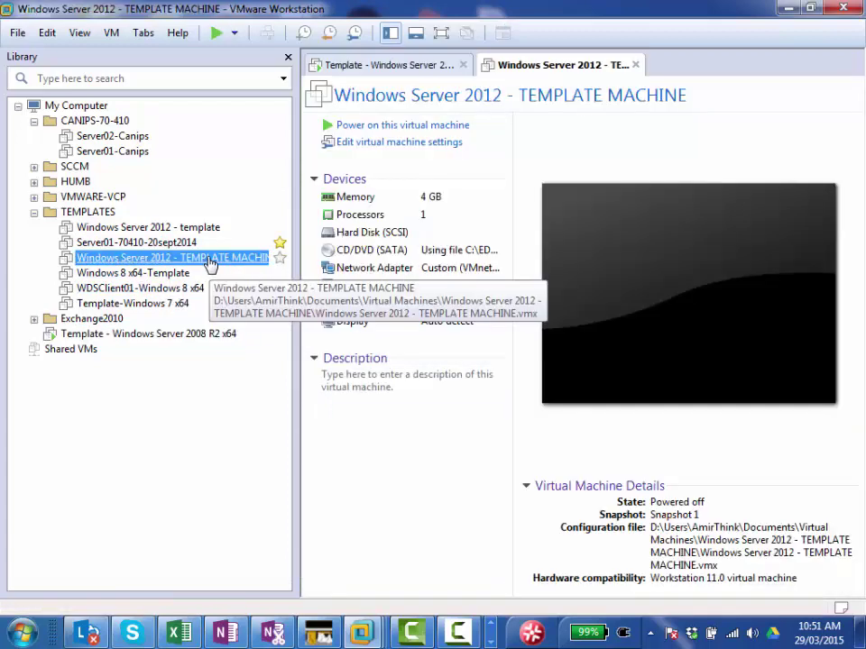
{"action": "right_click", "coordinate": [209, 261]}
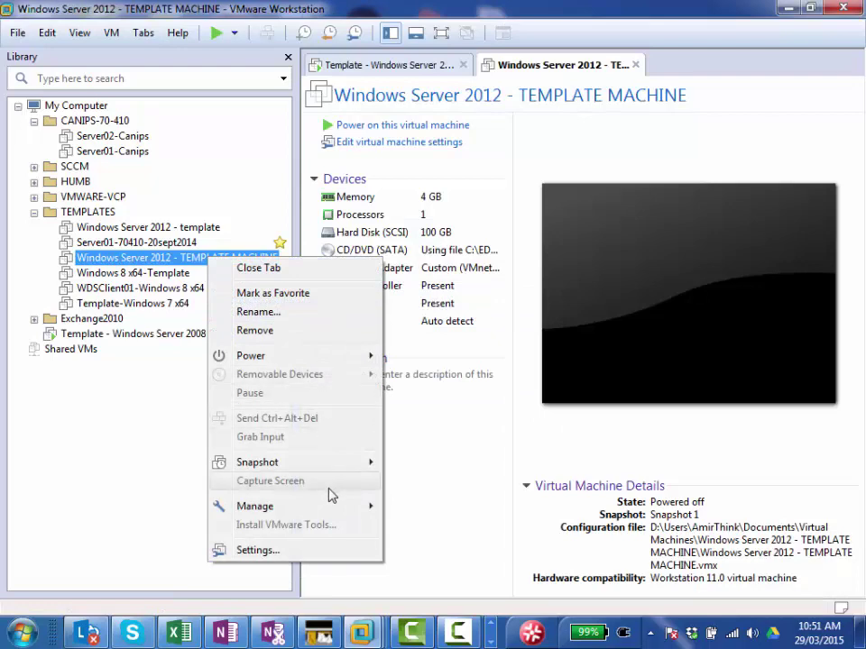
{"action": "mouse_move", "coordinate": [341, 506]}
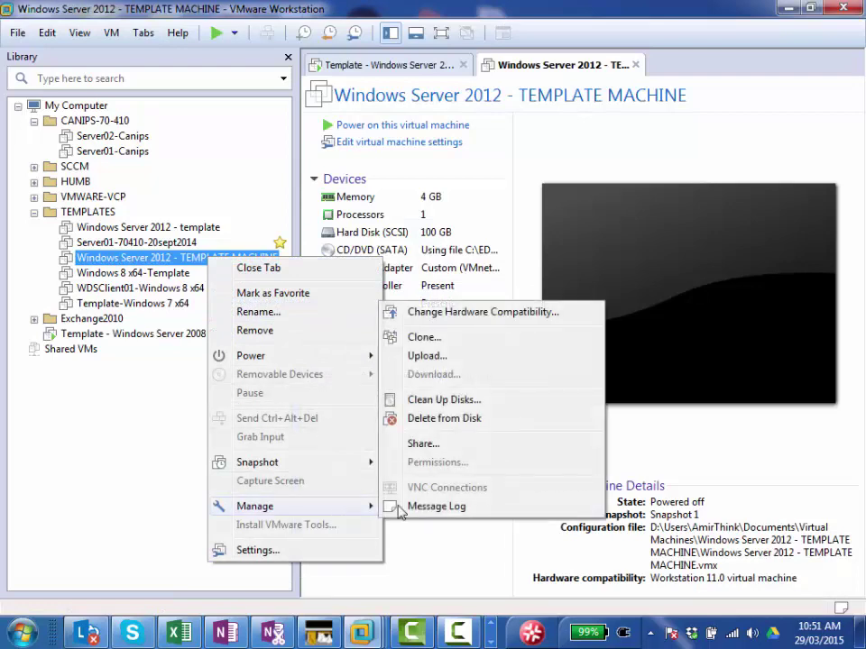
Step: Set up a linked clone of the template's current state named Server02-Canips-Migration, stored on D:
{"action": "left_click", "coordinate": [424, 337]}
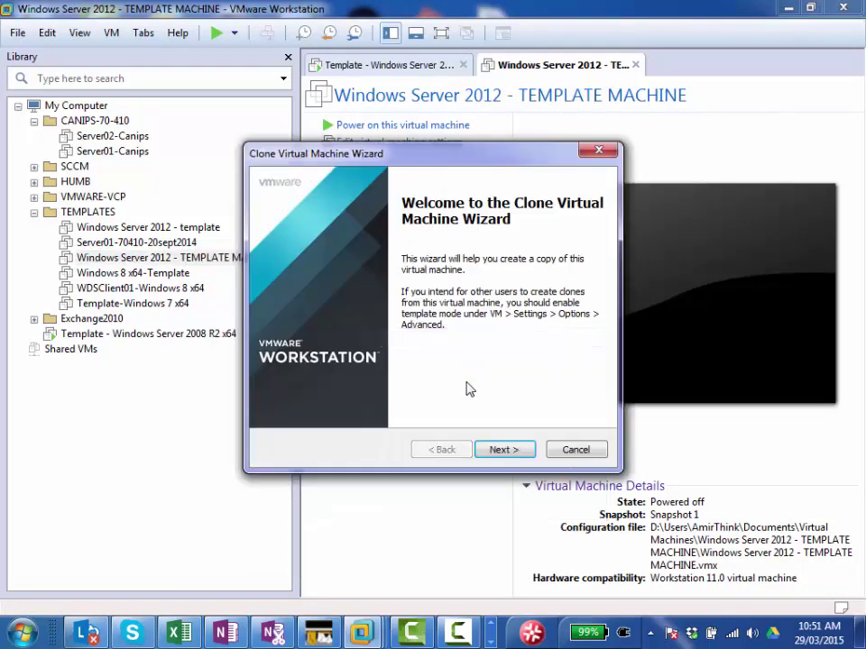
{"action": "left_click", "coordinate": [503, 450]}
{"action": "left_click", "coordinate": [504, 451]}
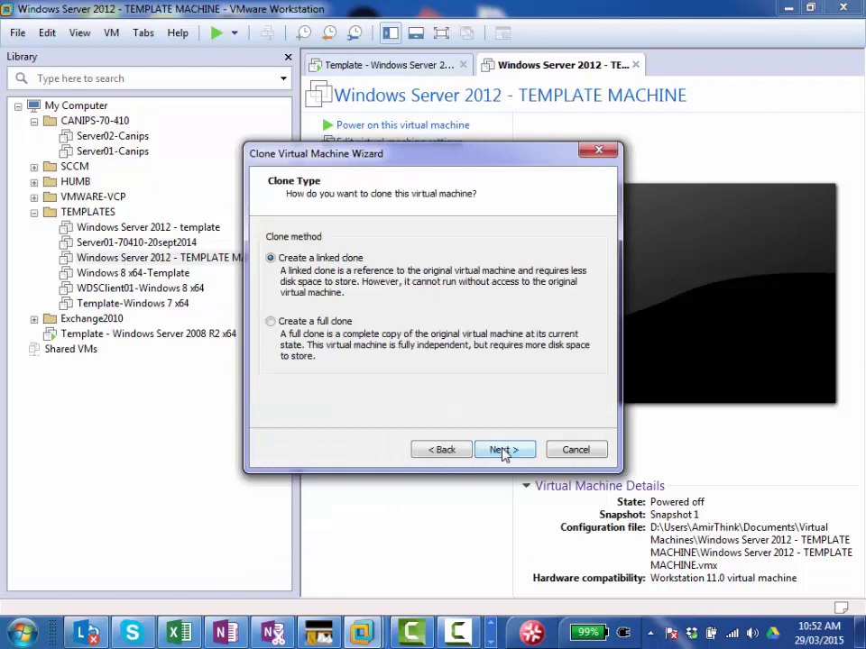
{"action": "left_click", "coordinate": [499, 448]}
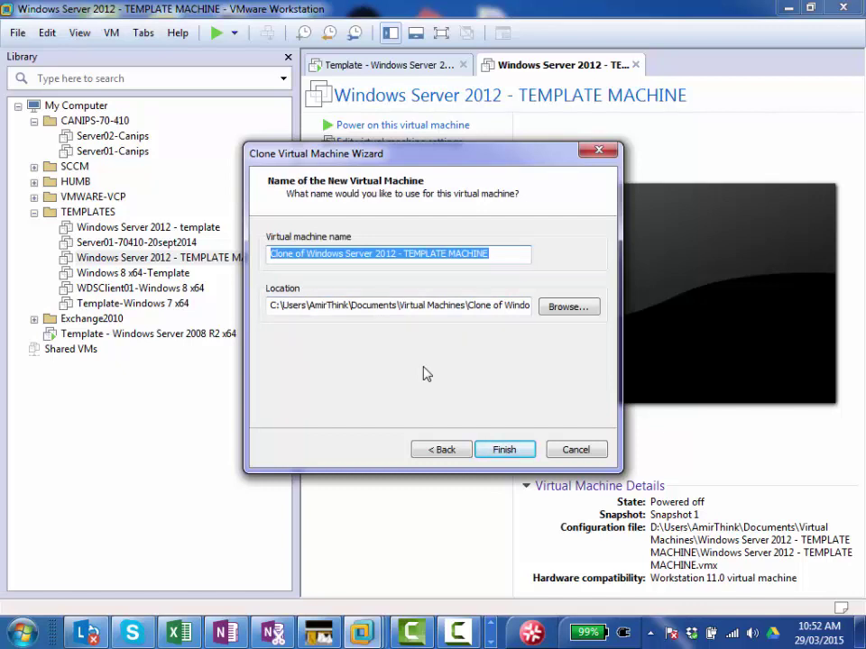
{"action": "type", "text": "Server"}
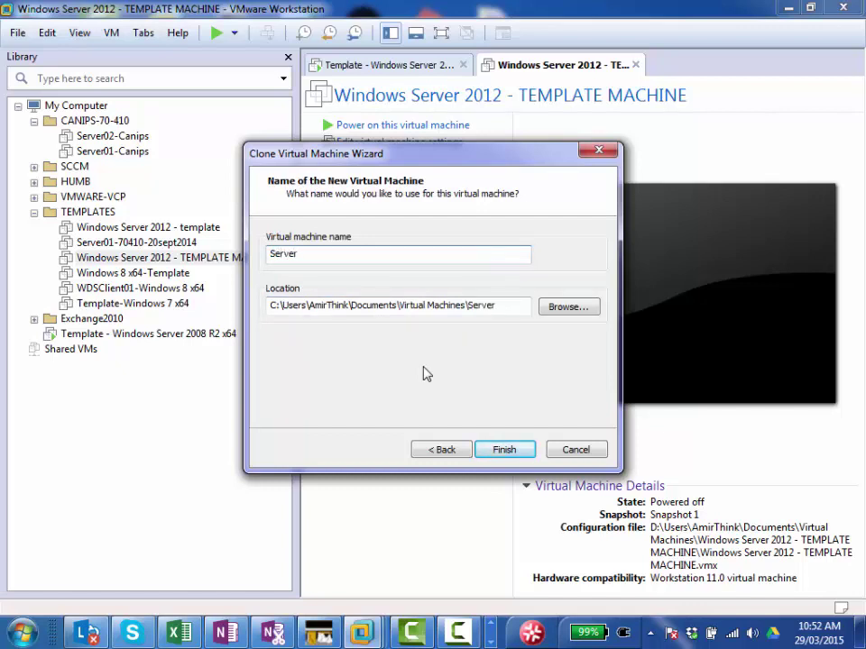
{"action": "type", "text": "02-Canips-MI"}
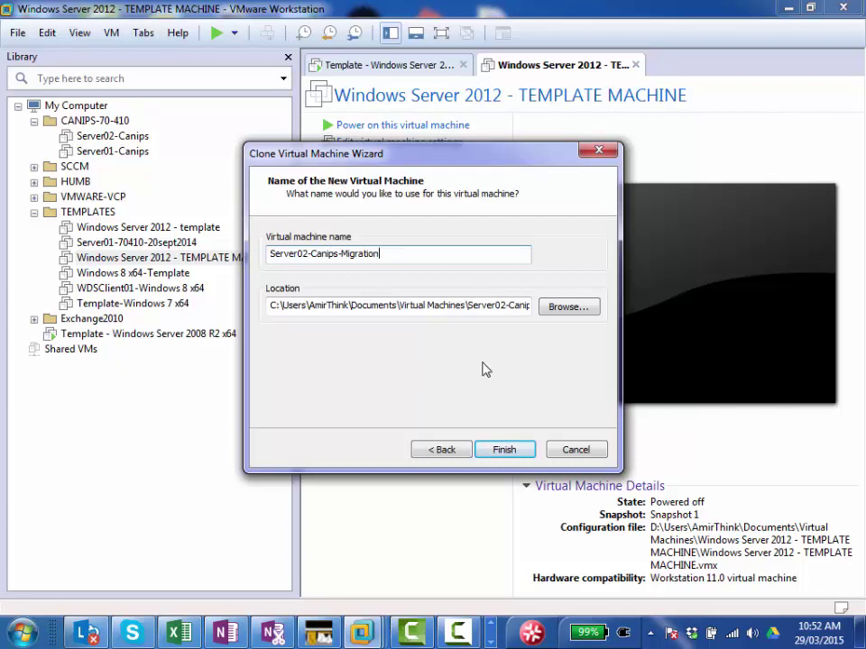
{"action": "left_click_drag", "start_coordinate": [281, 310], "coordinate": [256, 316]}
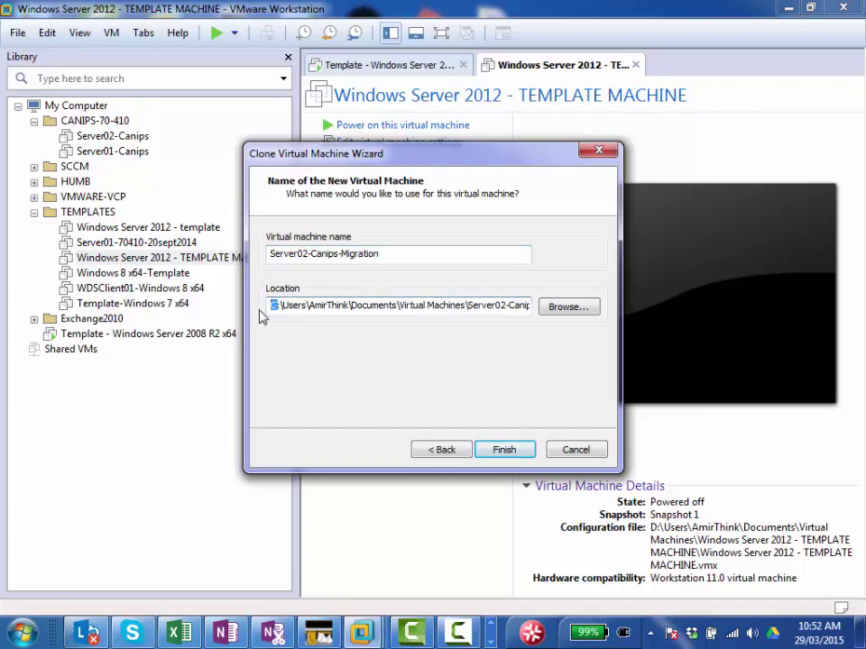
{"action": "type", "text": "D"}
Step: Start creating the linked clone and browse the other row of taskbar programs
{"action": "left_click", "coordinate": [504, 453]}
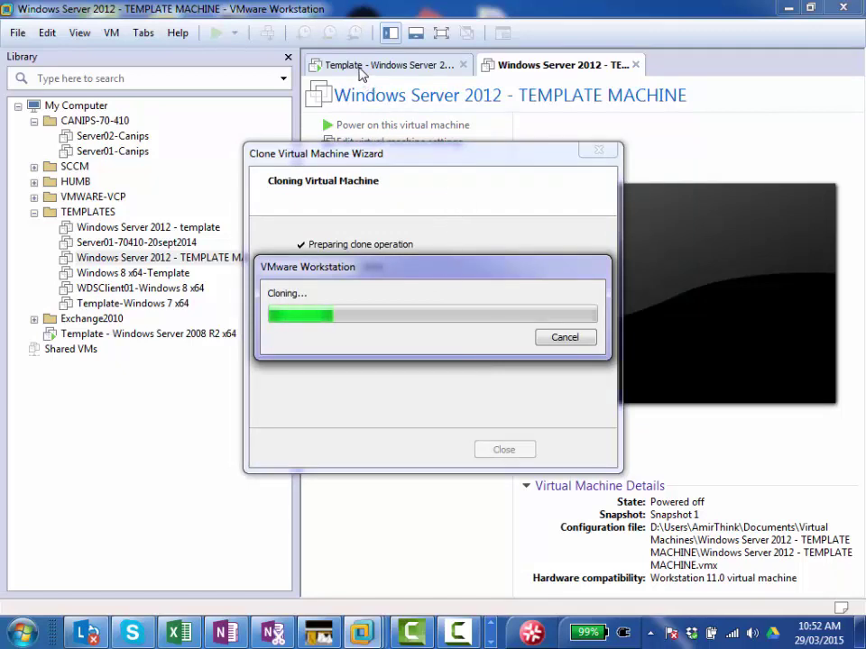
{"action": "left_click", "coordinate": [460, 634]}
{"action": "left_click", "coordinate": [460, 634]}
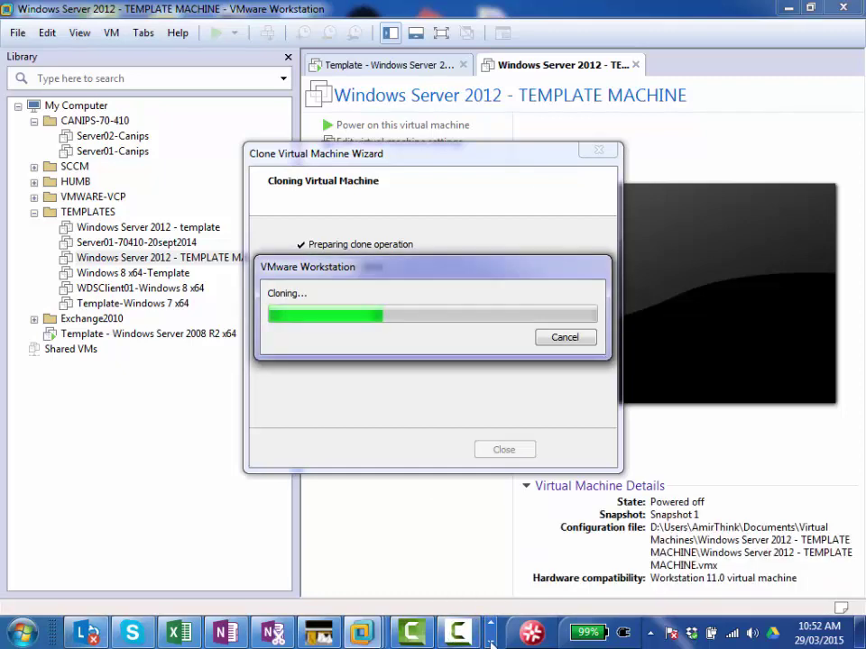
{"action": "left_click", "coordinate": [491, 642]}
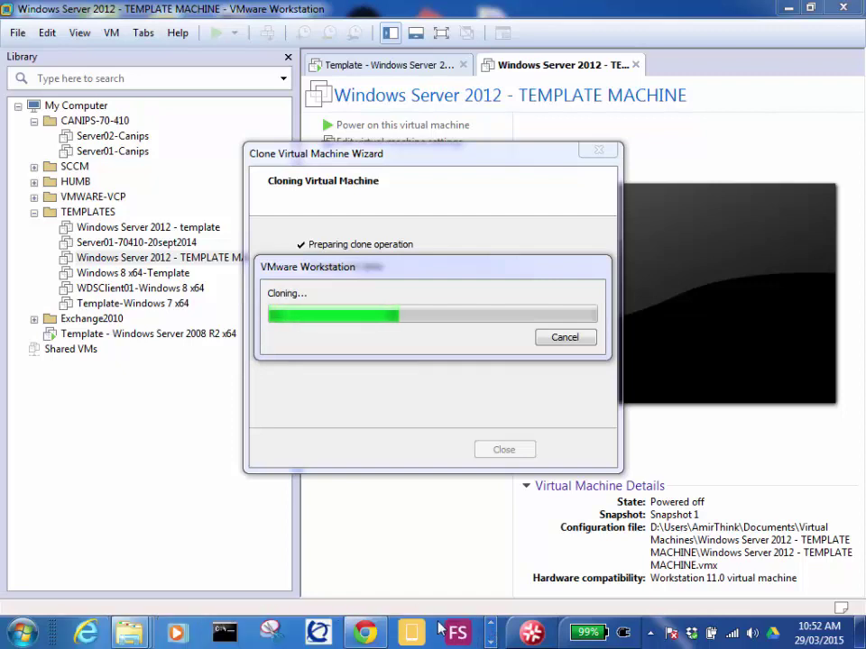
{"action": "left_click", "coordinate": [491, 642]}
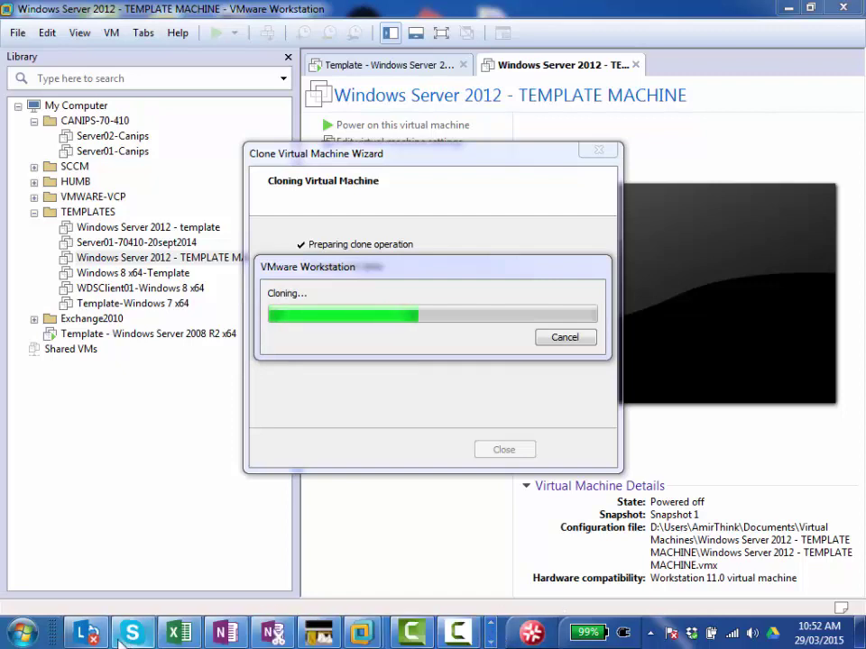
Step: Open the host's Windows Start menu
{"action": "left_click", "coordinate": [22, 633]}
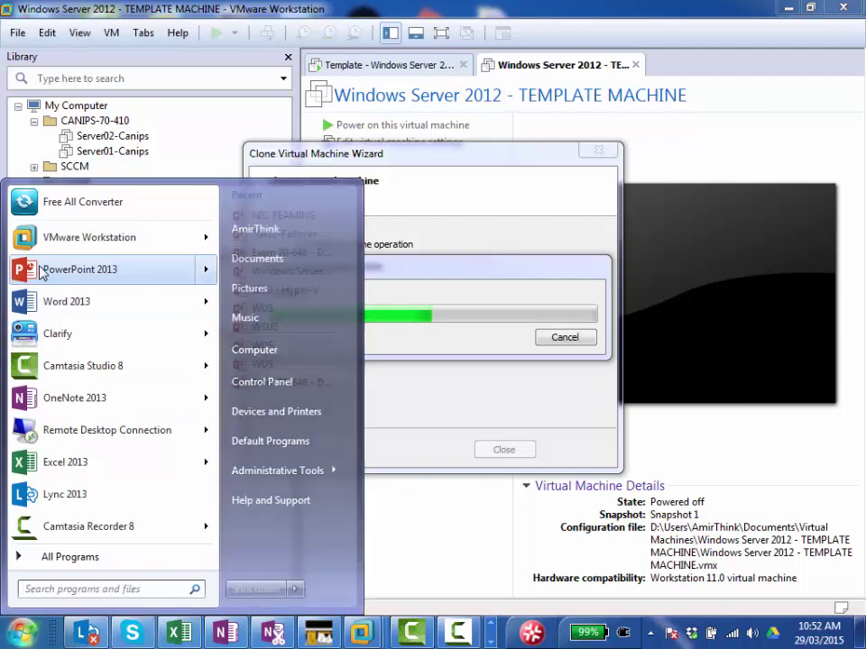
{"action": "mouse_move", "coordinate": [39, 273]}
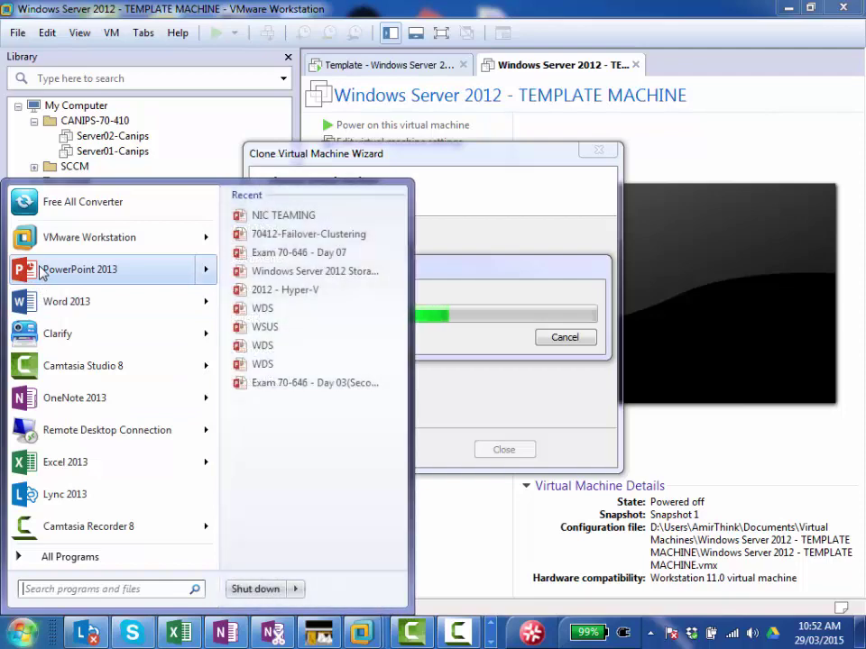
{"action": "key", "text": "Escape"}
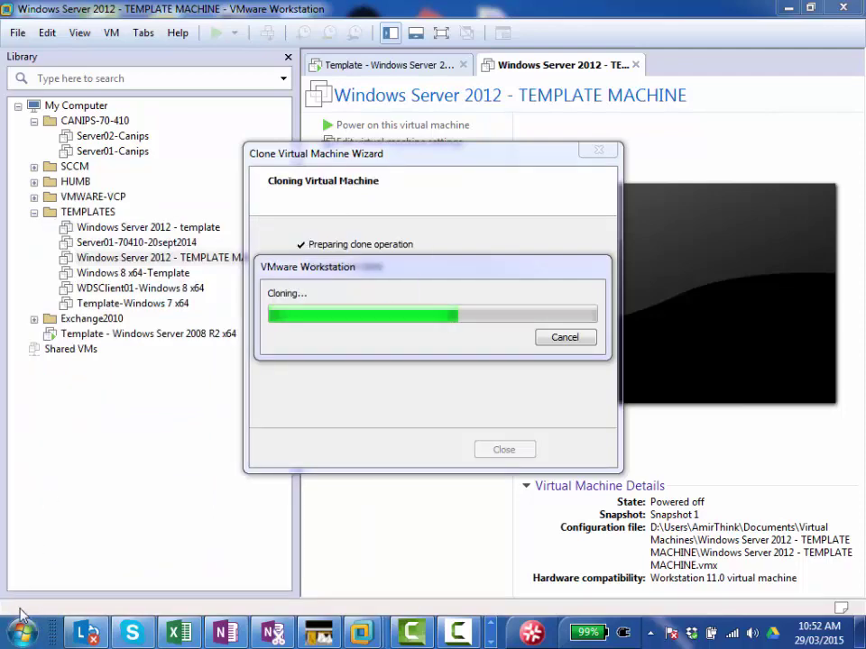
{"action": "left_click", "coordinate": [22, 633]}
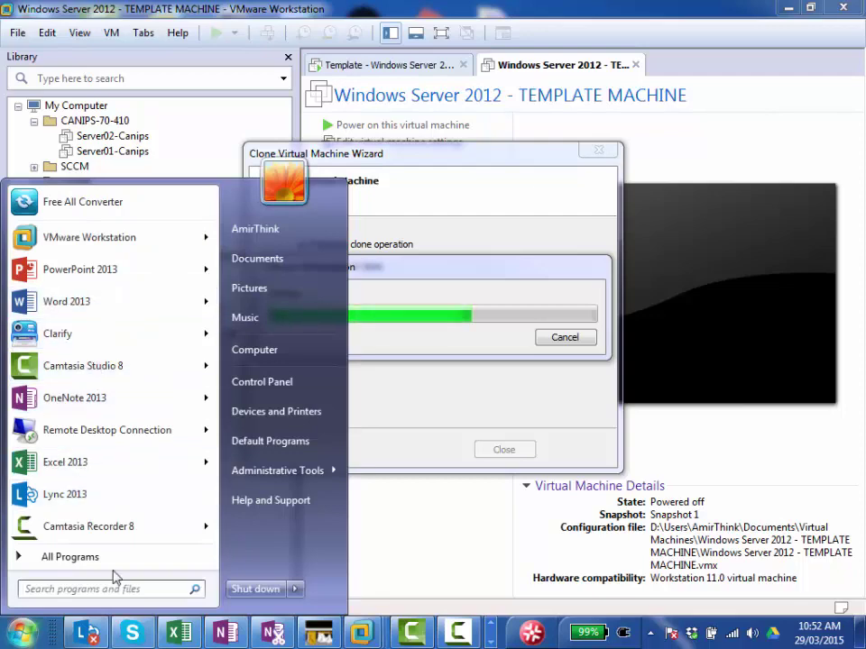
Step: Browse C:\EDU\ACADEMIES\CANIPS_Stuff\Windows_2012_R2_Class\28_February_Class into Day-08
{"action": "left_click", "coordinate": [265, 352]}
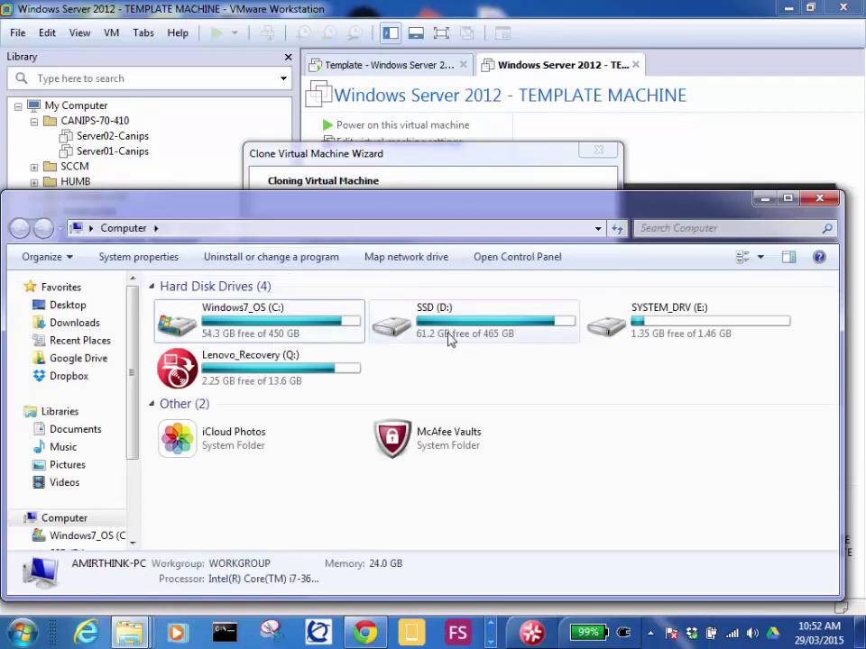
{"action": "double_click", "coordinate": [296, 325]}
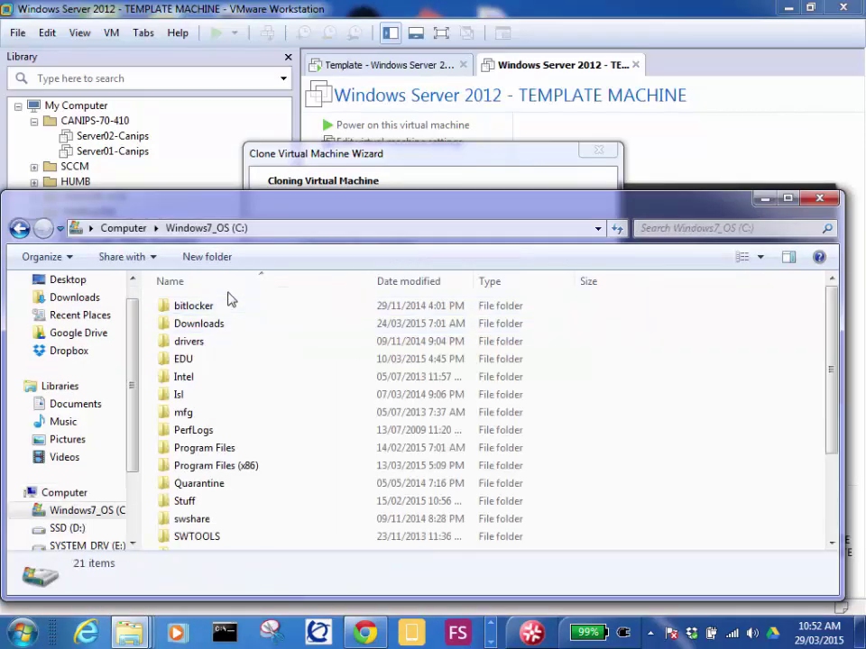
{"action": "double_click", "coordinate": [187, 360]}
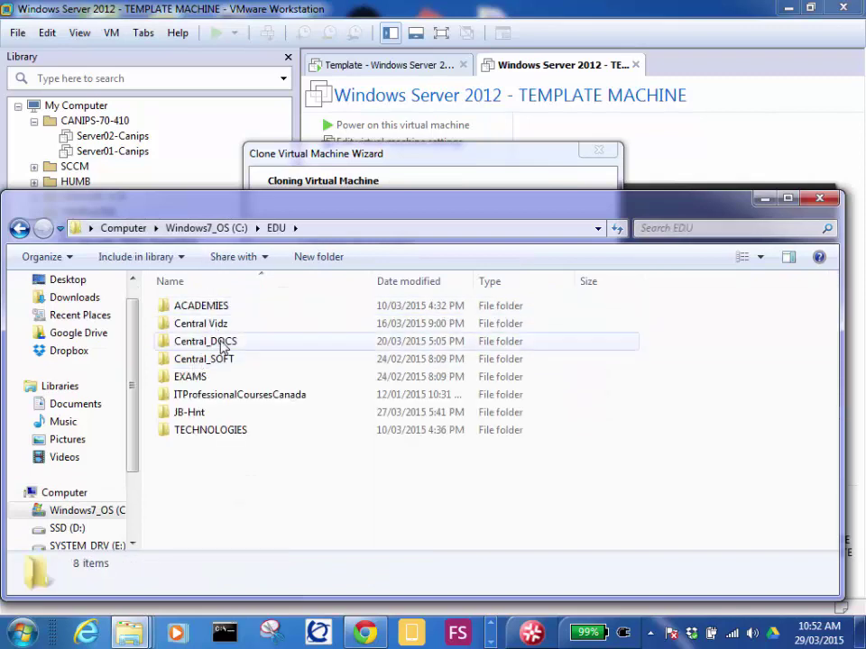
{"action": "double_click", "coordinate": [201, 306]}
{"action": "double_click", "coordinate": [207, 325]}
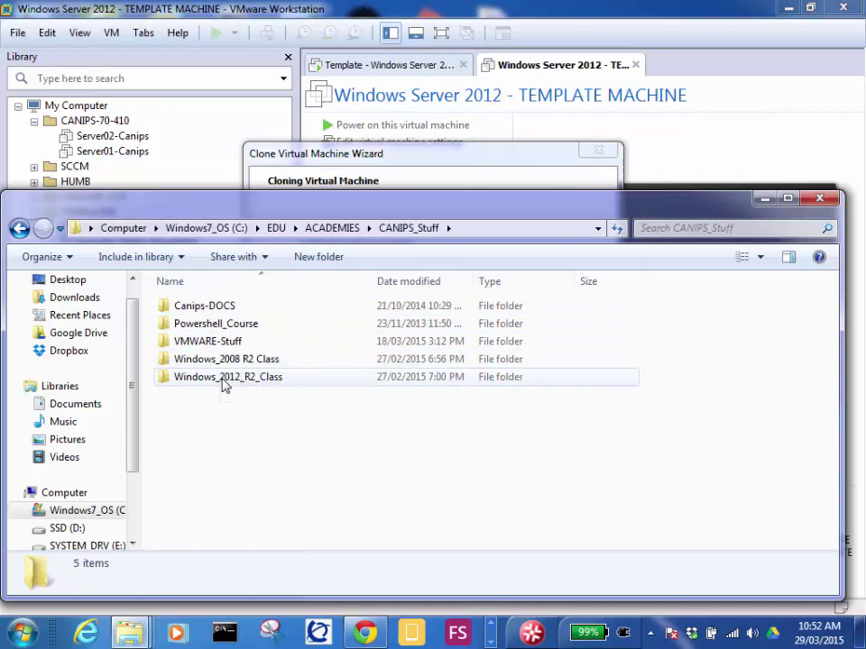
{"action": "double_click", "coordinate": [226, 378]}
{"action": "double_click", "coordinate": [201, 306]}
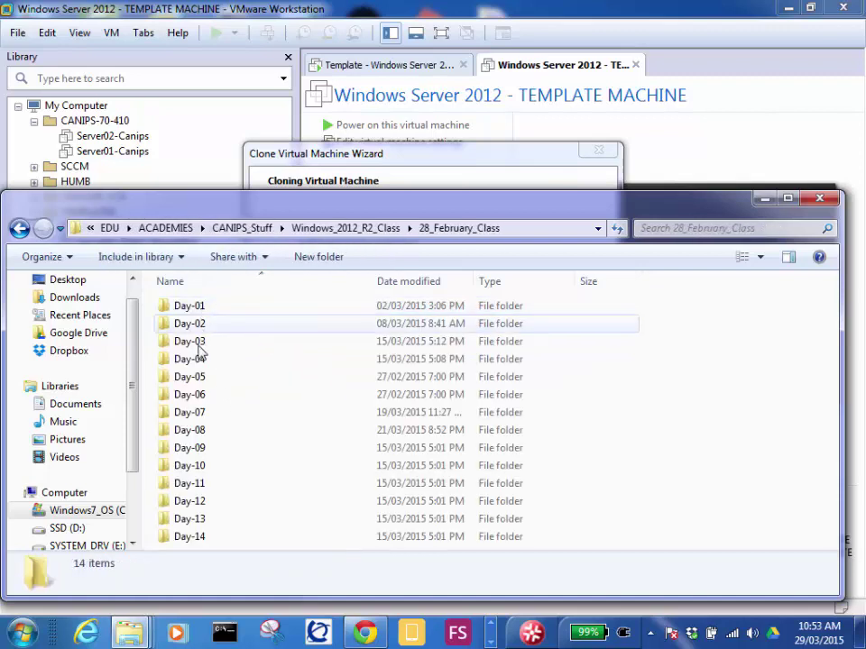
{"action": "double_click", "coordinate": [210, 434]}
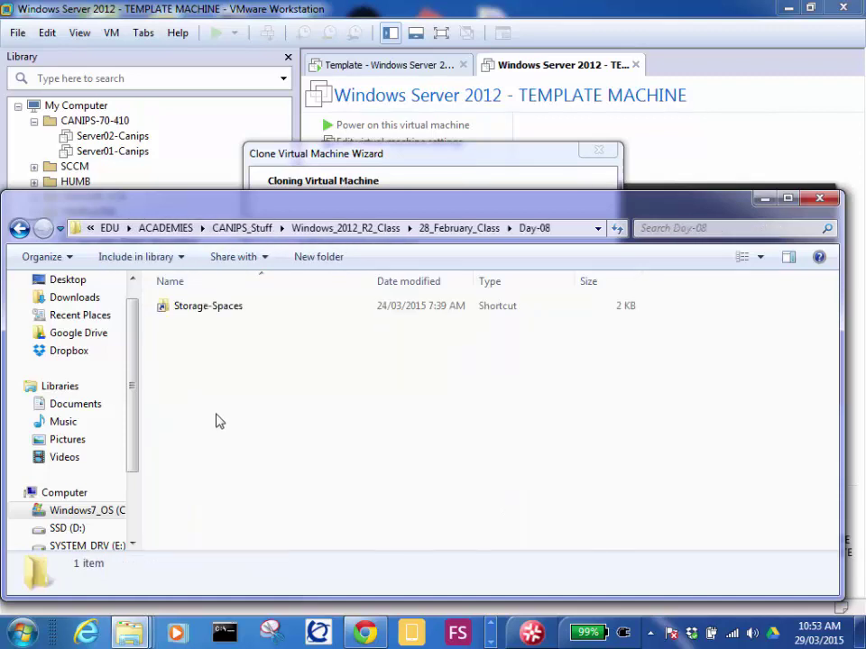
Step: Look through the Day-09, Day-10 and Day-11 folders, then return to EDU
{"action": "left_click", "coordinate": [448, 231]}
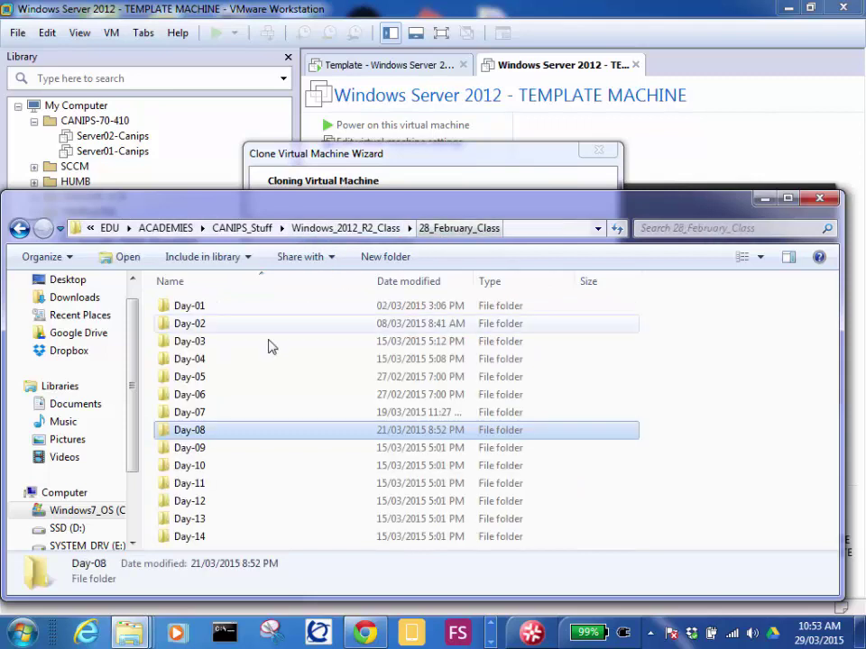
{"action": "left_click", "coordinate": [194, 450]}
{"action": "double_click", "coordinate": [195, 453]}
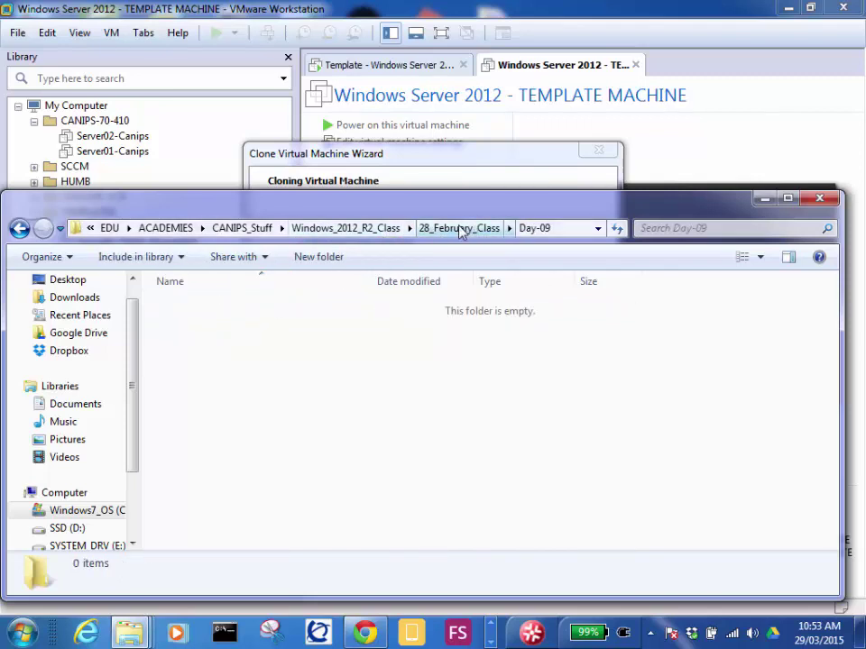
{"action": "left_click", "coordinate": [462, 228]}
{"action": "double_click", "coordinate": [194, 466]}
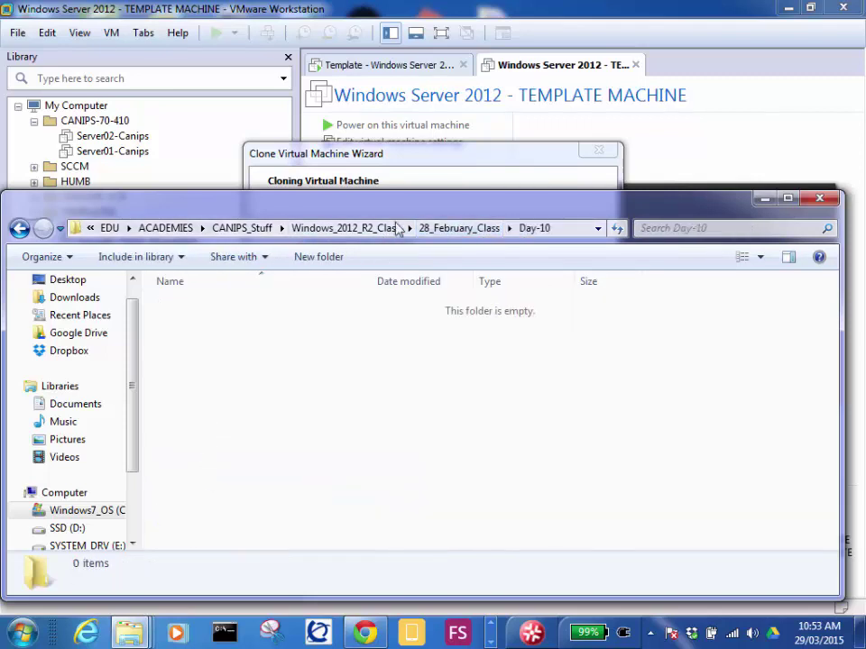
{"action": "left_click", "coordinate": [445, 231]}
{"action": "double_click", "coordinate": [194, 481]}
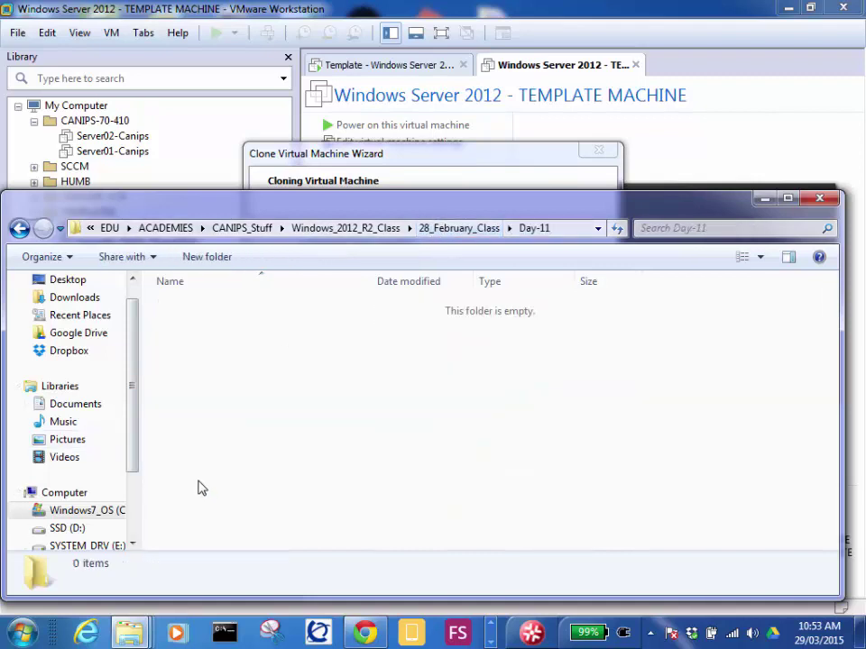
{"action": "left_click", "coordinate": [455, 229]}
{"action": "left_click", "coordinate": [365, 229]}
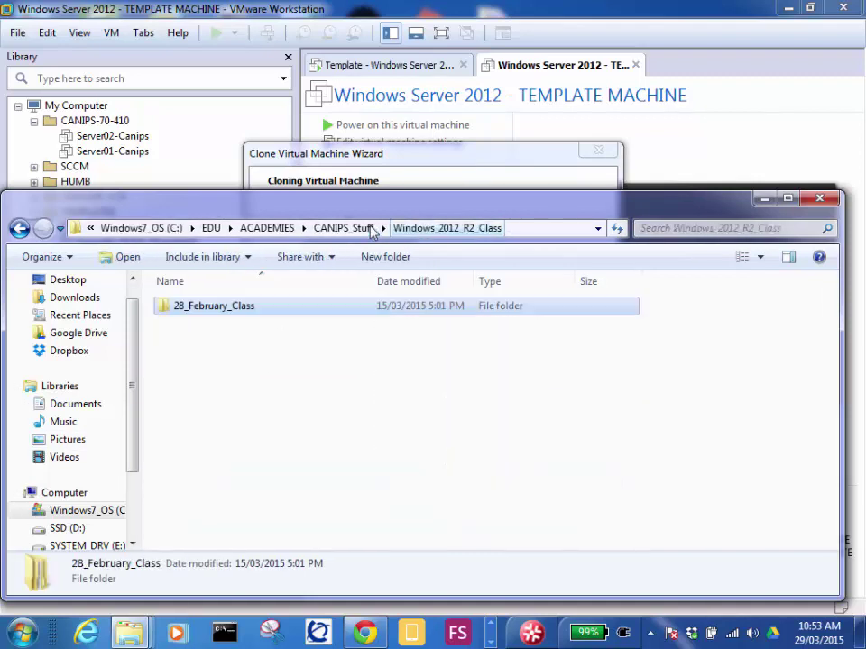
{"action": "left_click", "coordinate": [211, 229]}
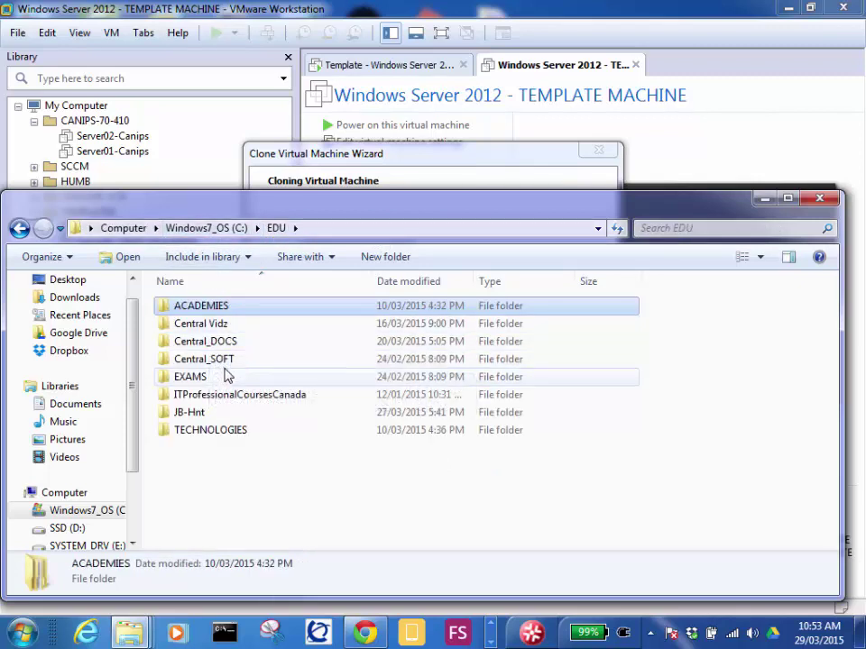
Step: Navigate through Central_DOCS and Tech_DOCS into Windows 2008_Stuff\FSMO
{"action": "double_click", "coordinate": [230, 361]}
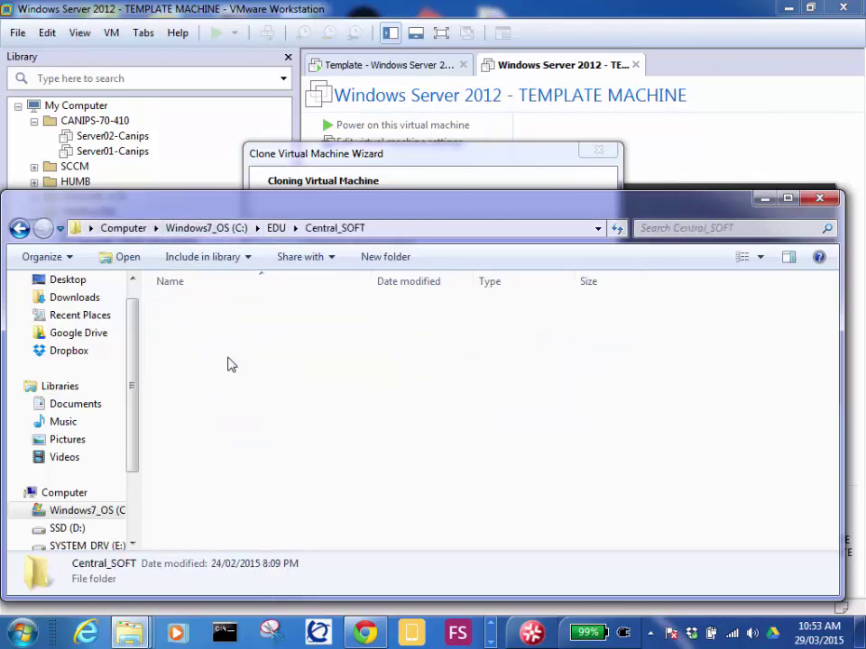
{"action": "left_click", "coordinate": [274, 231]}
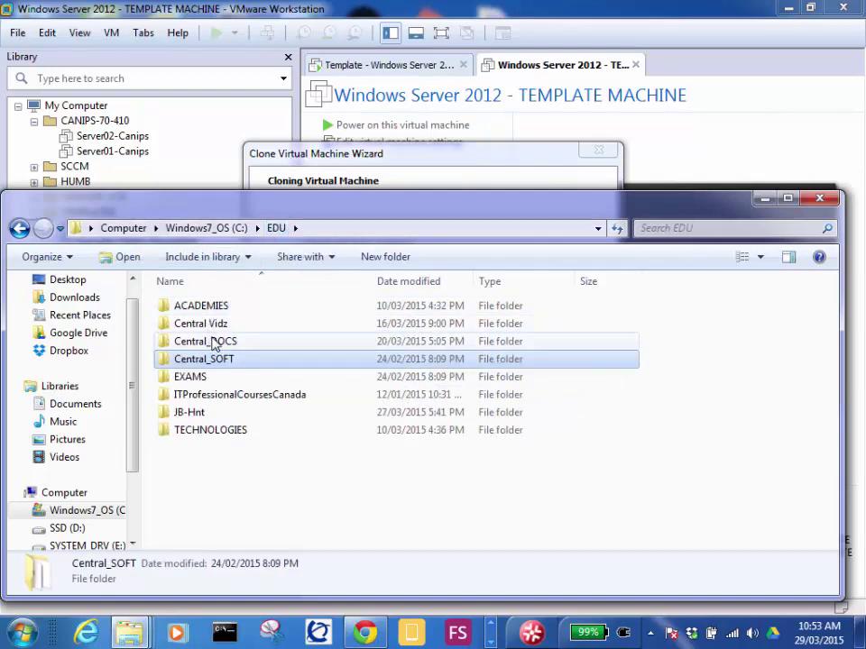
{"action": "double_click", "coordinate": [224, 340]}
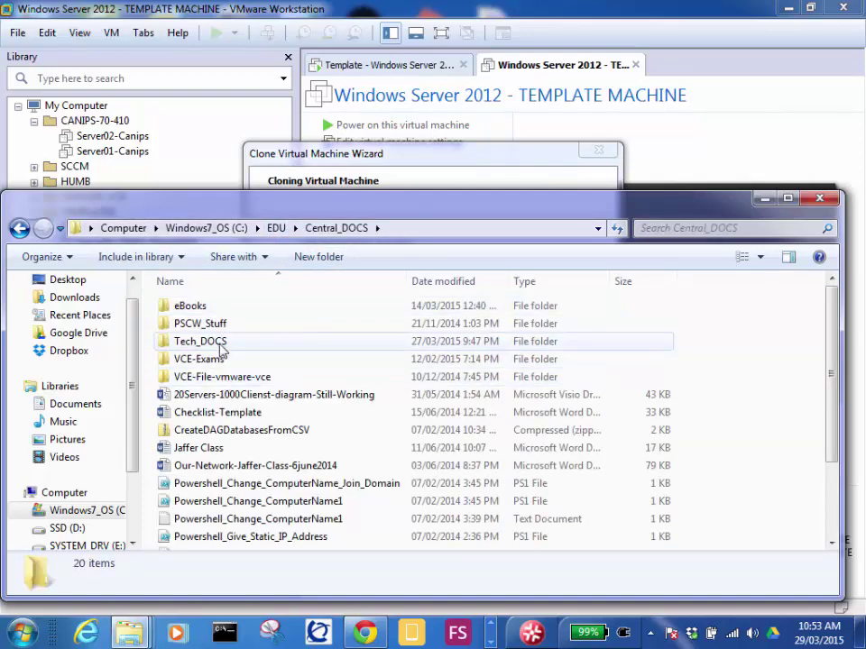
{"action": "double_click", "coordinate": [214, 343]}
{"action": "left_click", "coordinate": [245, 361]}
{"action": "double_click", "coordinate": [245, 360]}
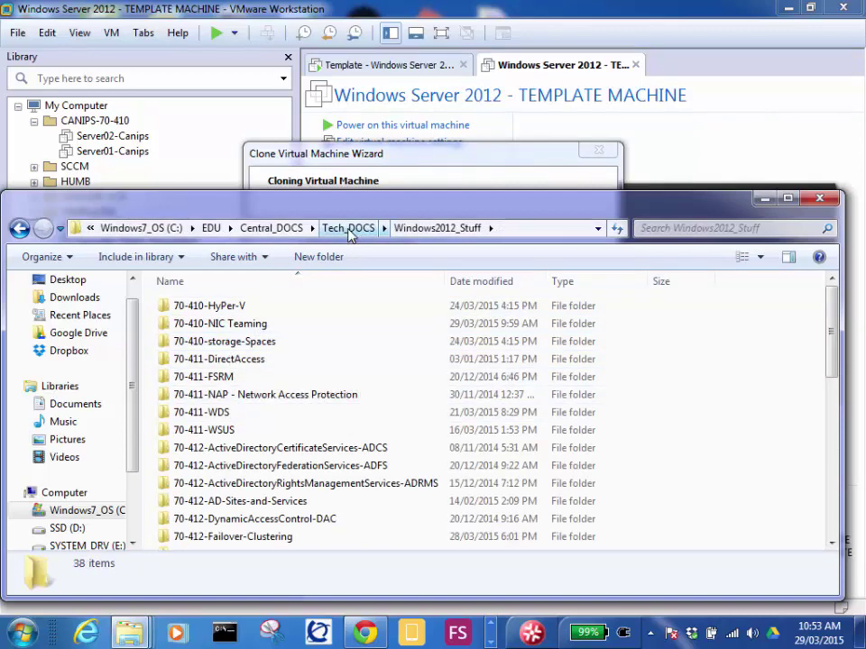
{"action": "left_click", "coordinate": [349, 229]}
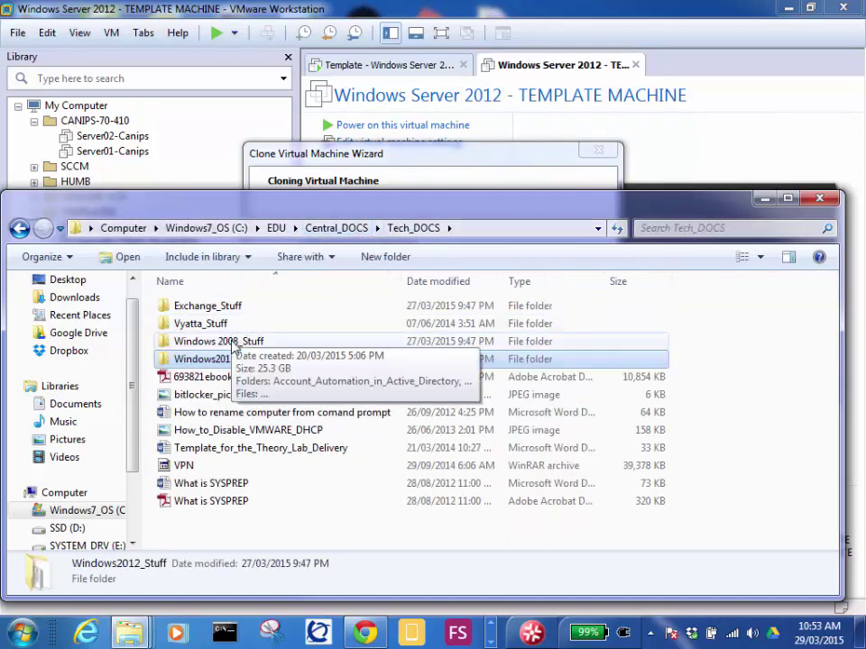
{"action": "double_click", "coordinate": [219, 341]}
{"action": "left_click", "coordinate": [226, 360]}
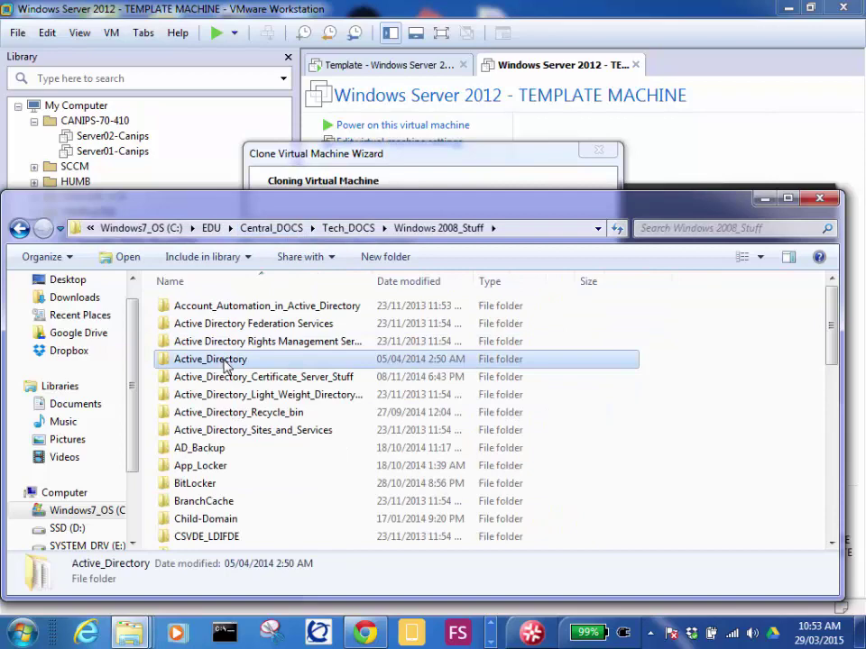
{"action": "key", "text": "f"}
{"action": "double_click", "coordinate": [207, 355]}
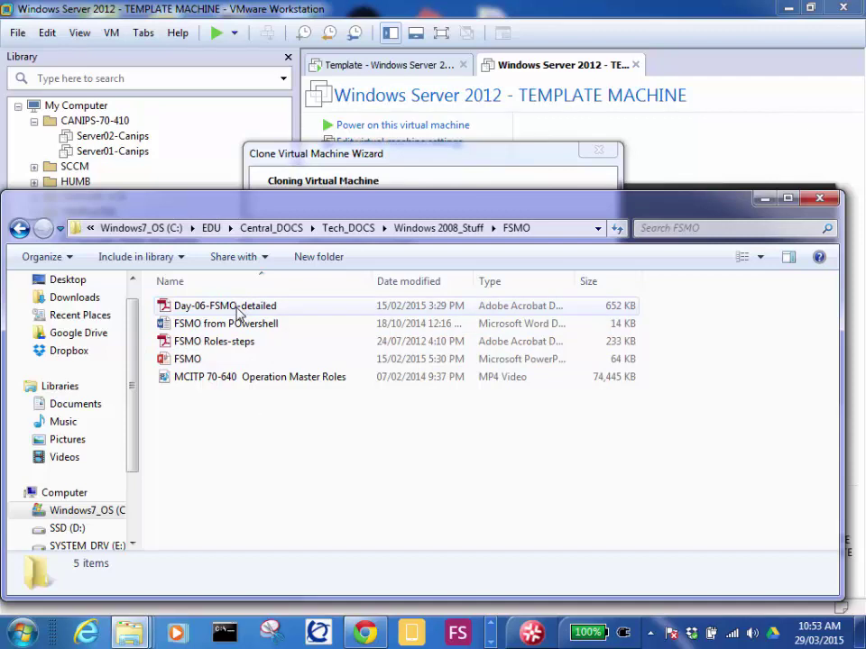
Step: Open the FSMO presentation and step through slides 1-3, ending on Managing operations masters
{"action": "left_click", "coordinate": [189, 360]}
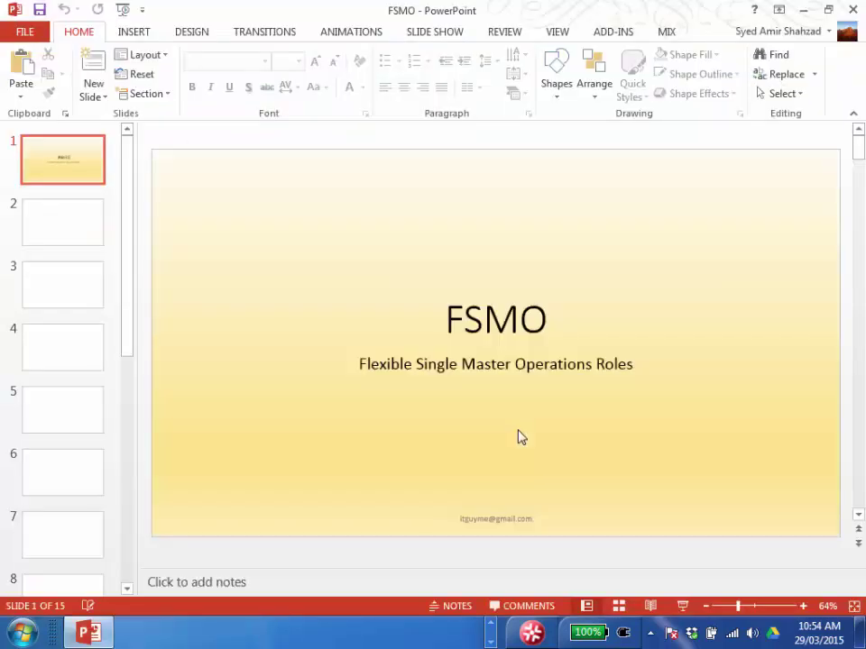
{"action": "left_click", "coordinate": [60, 236]}
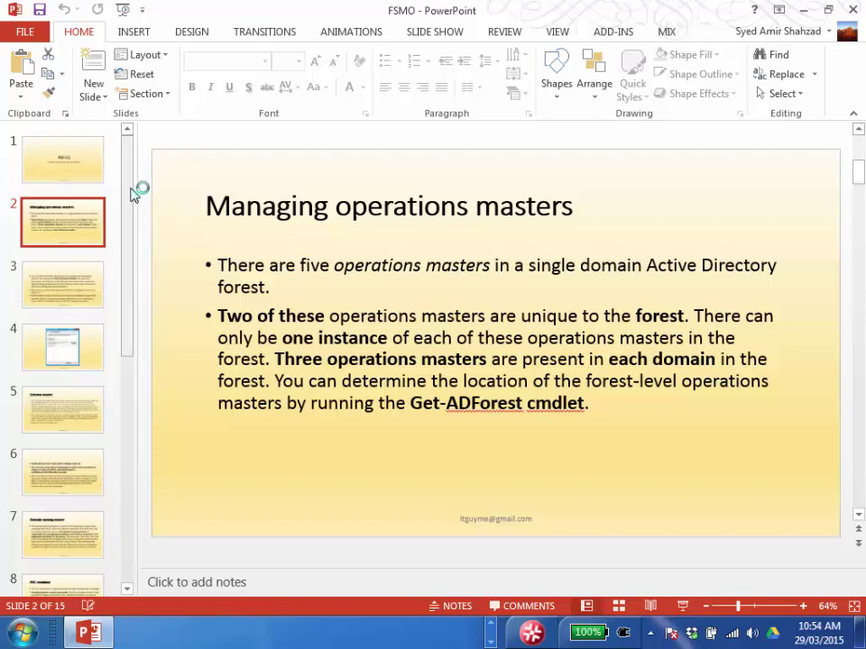
{"action": "left_click", "coordinate": [71, 177]}
{"action": "left_click", "coordinate": [66, 209]}
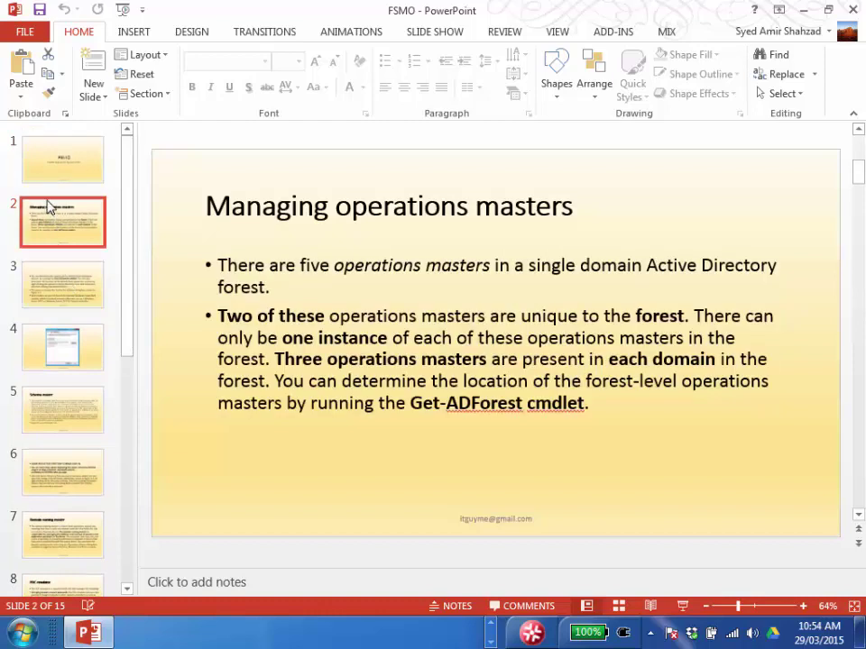
{"action": "left_click", "coordinate": [50, 159]}
{"action": "left_click", "coordinate": [60, 236]}
{"action": "left_click", "coordinate": [59, 296]}
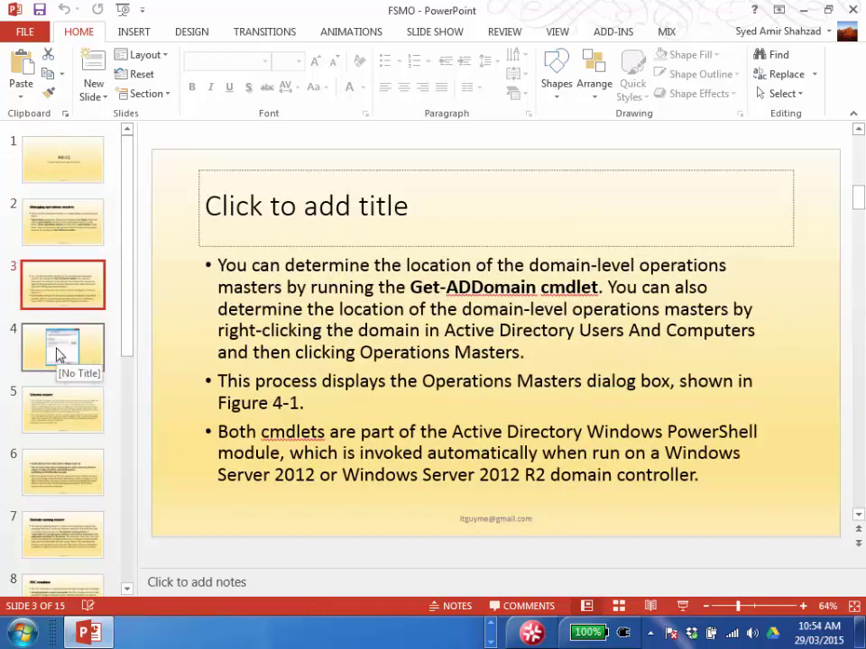
{"action": "left_click", "coordinate": [64, 170]}
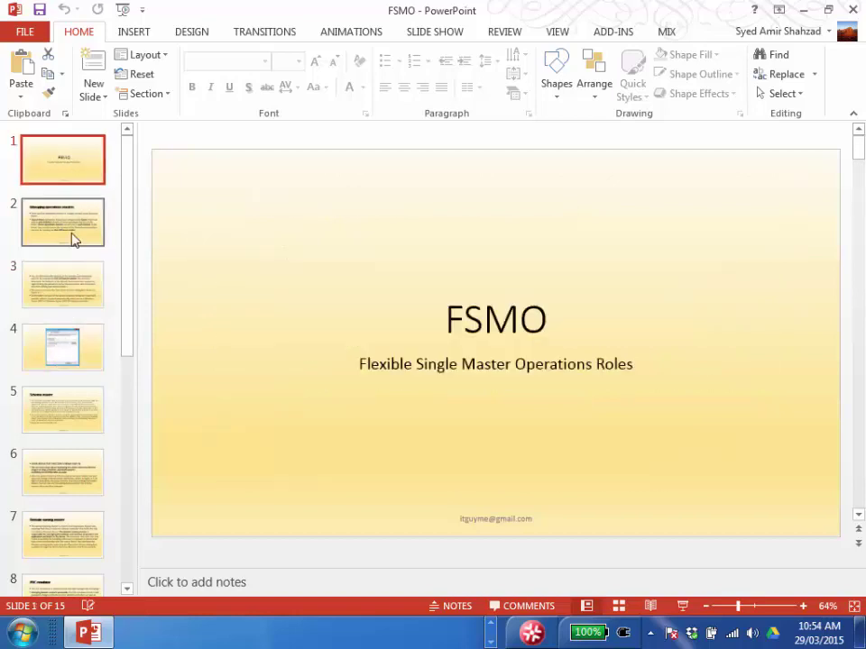
{"action": "left_click", "coordinate": [74, 236]}
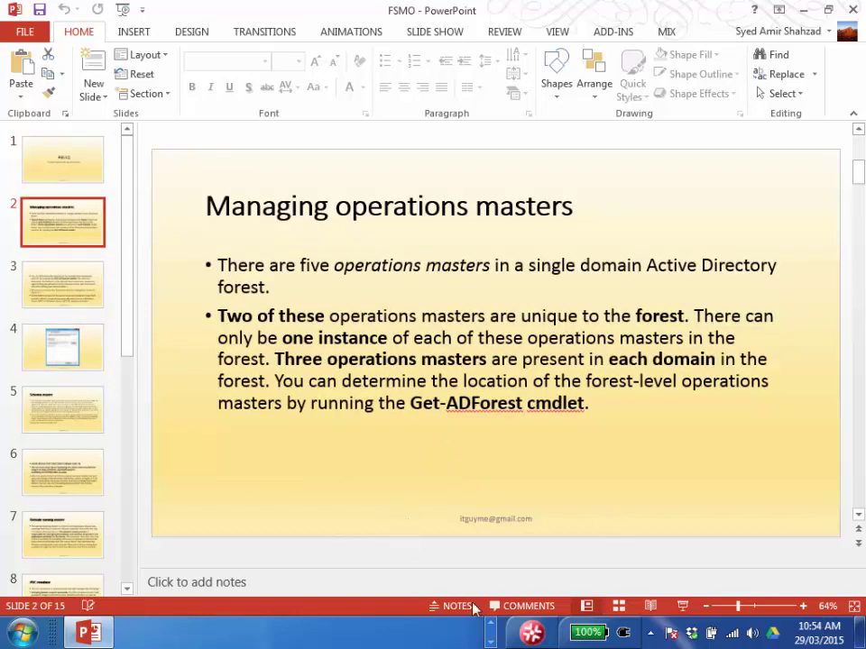
Step: Switch back to the VMware Workstation window from the taskbar
{"action": "left_click", "coordinate": [493, 624]}
{"action": "mouse_move", "coordinate": [361, 632]}
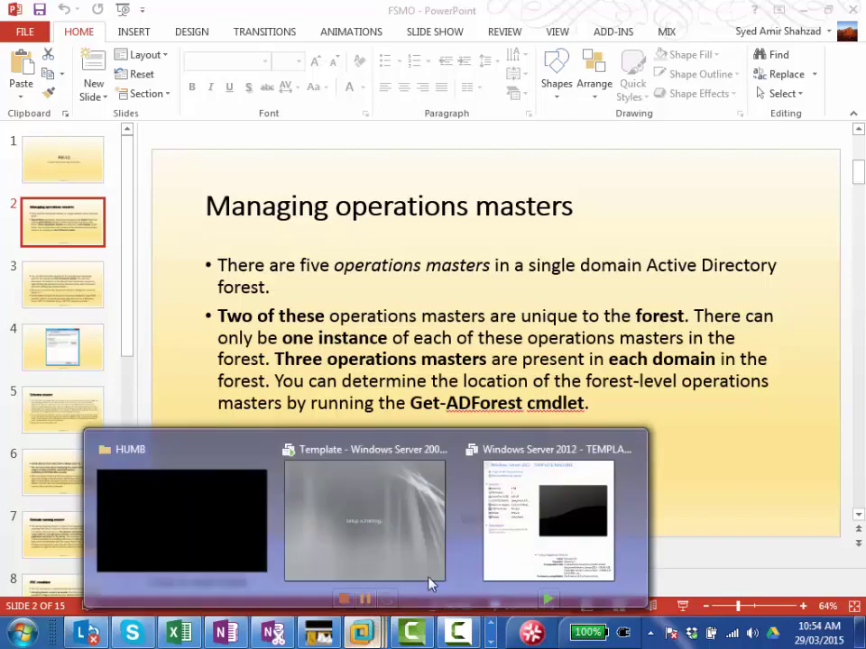
{"action": "left_click", "coordinate": [519, 553]}
Step: Dismiss the finished Clone wizard, narrow the library, and power on Server02-Canips-Migration
{"action": "left_click", "coordinate": [499, 450]}
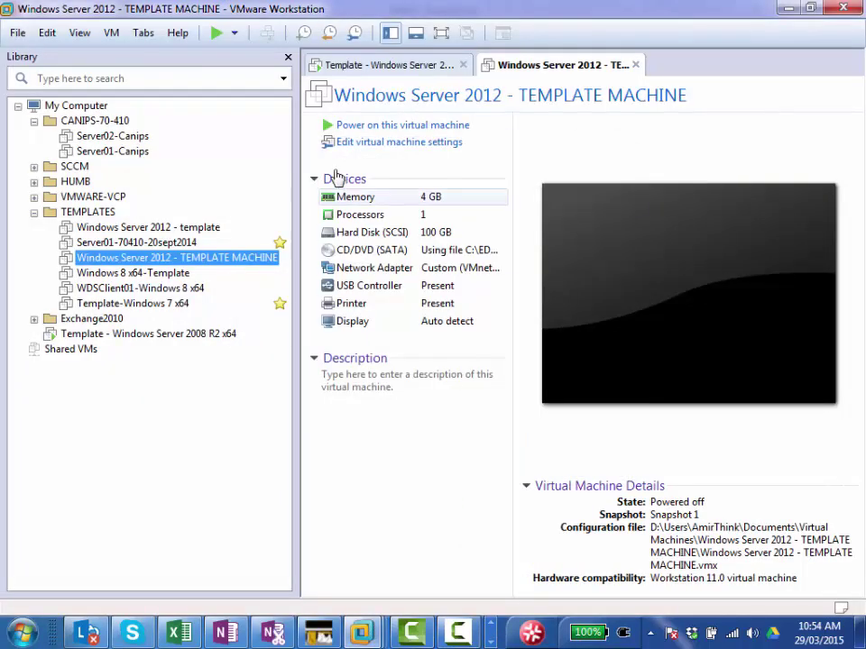
{"action": "left_click_drag", "start_coordinate": [298, 140], "coordinate": [165, 140]}
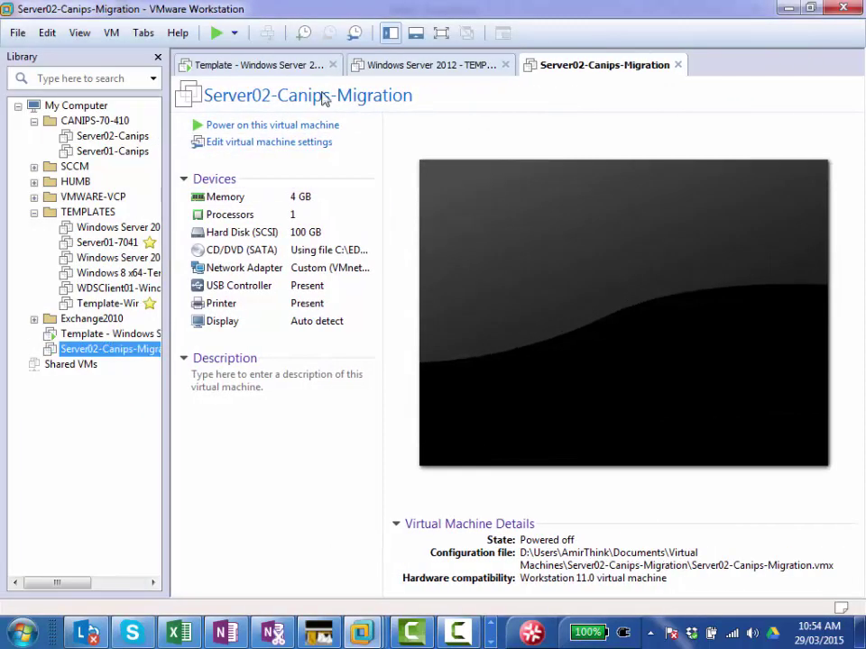
{"action": "left_click", "coordinate": [272, 125]}
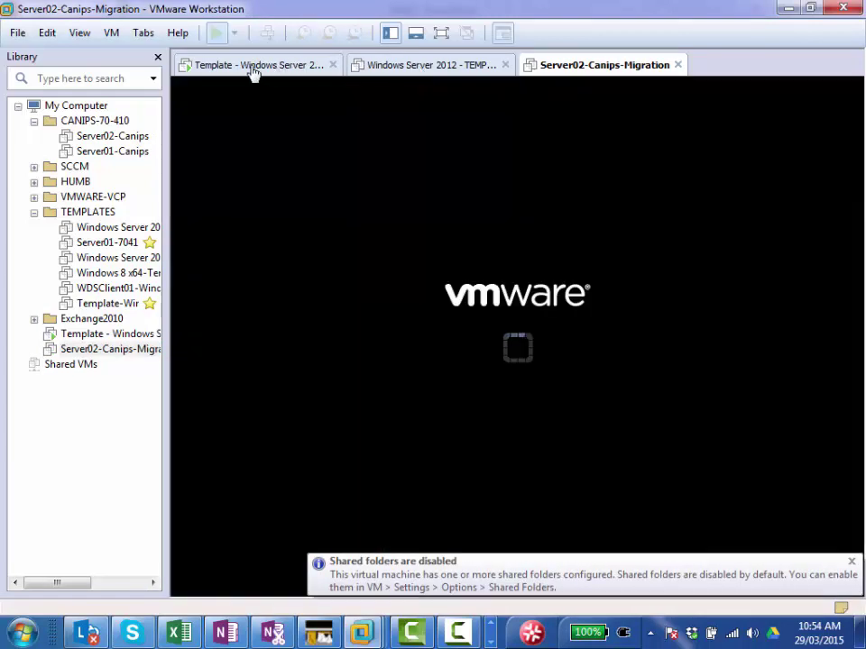
Step: Check the Template VM's installation, then close the Windows Server 2012 TEMPLATE MACHINE tab
{"action": "left_click", "coordinate": [255, 68]}
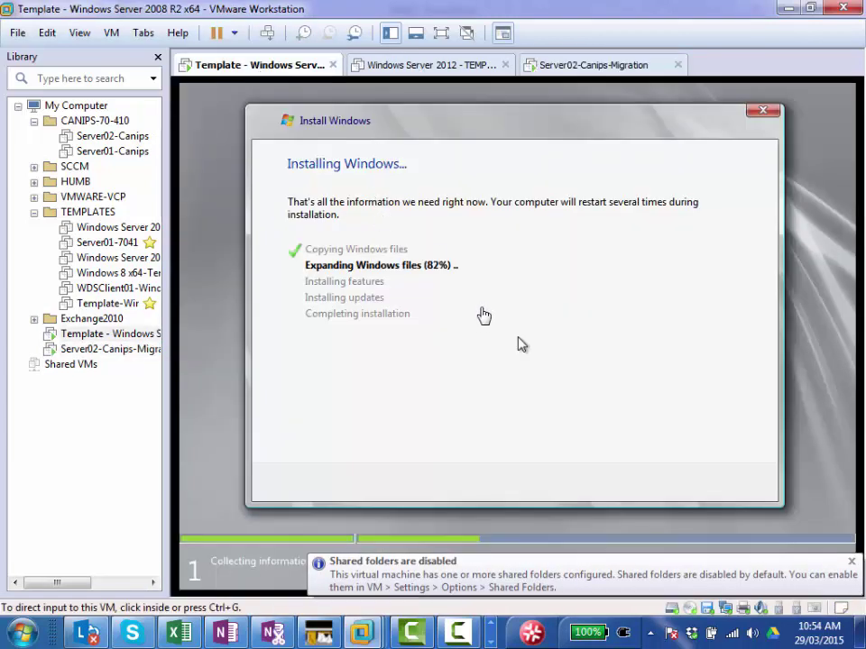
{"action": "left_click", "coordinate": [394, 70]}
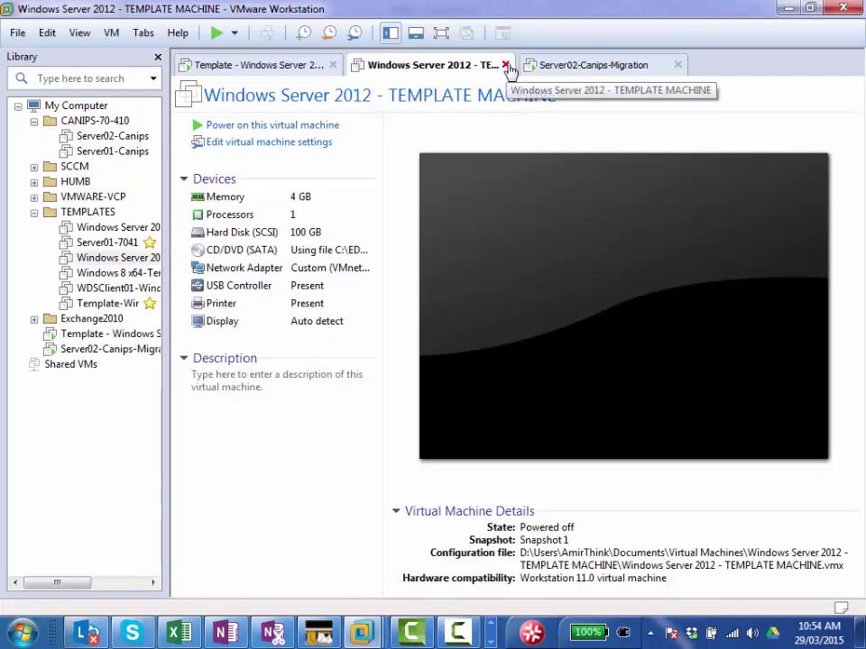
{"action": "left_click", "coordinate": [506, 66]}
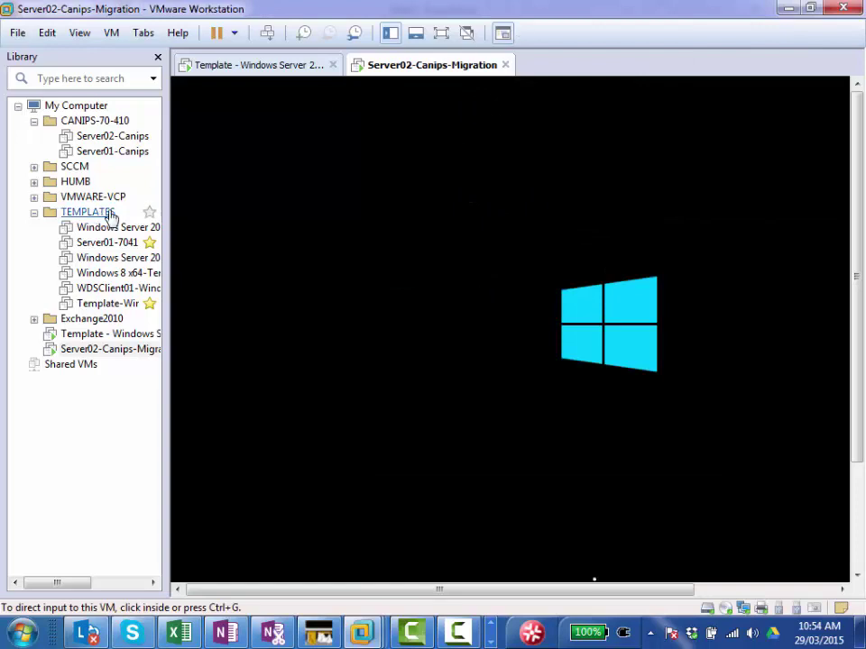
Step: Hide the library sidebar and close the Athan window while Server02 boots to Settings
{"action": "left_click", "coordinate": [158, 56]}
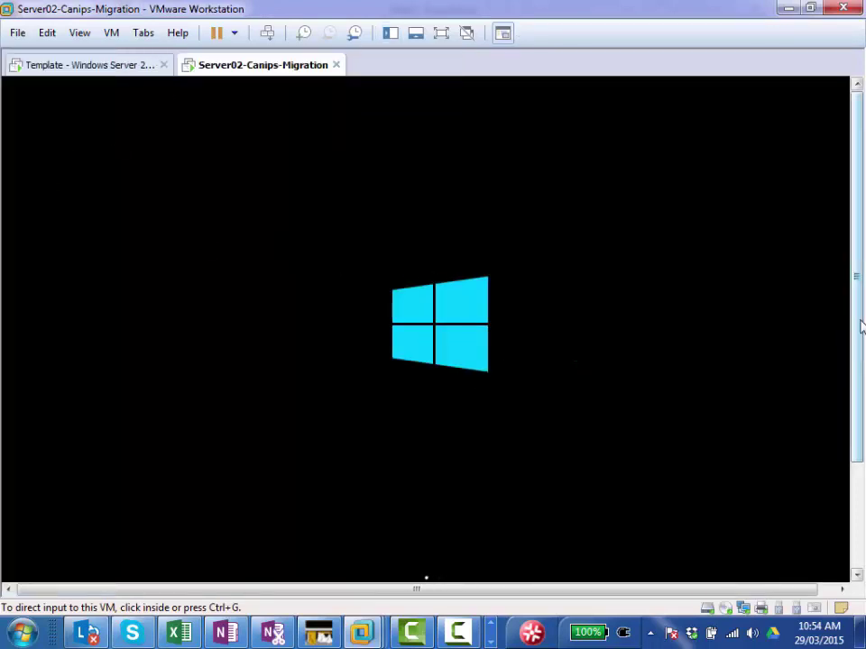
{"action": "left_click_drag", "start_coordinate": [859, 323], "coordinate": [860, 416]}
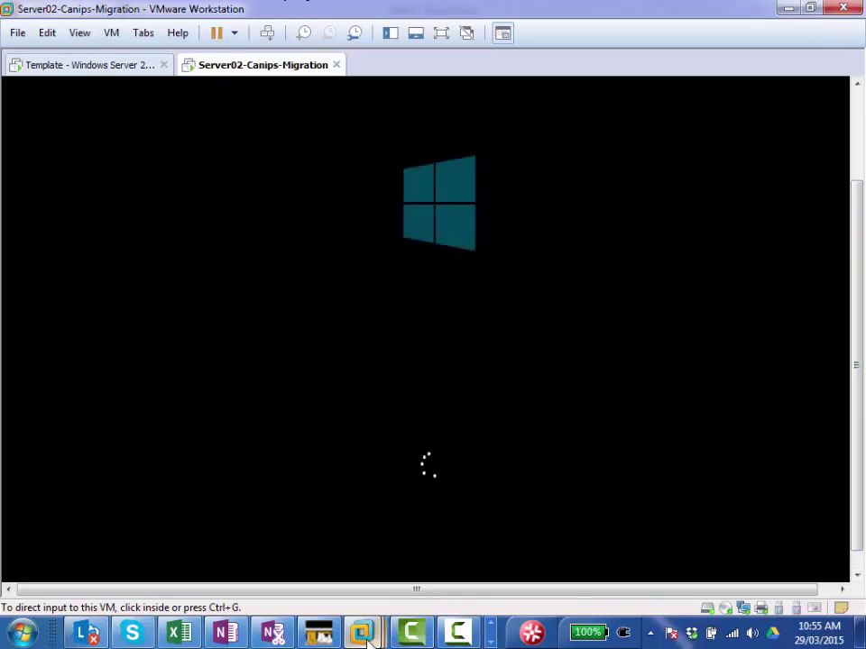
{"action": "mouse_move", "coordinate": [365, 638]}
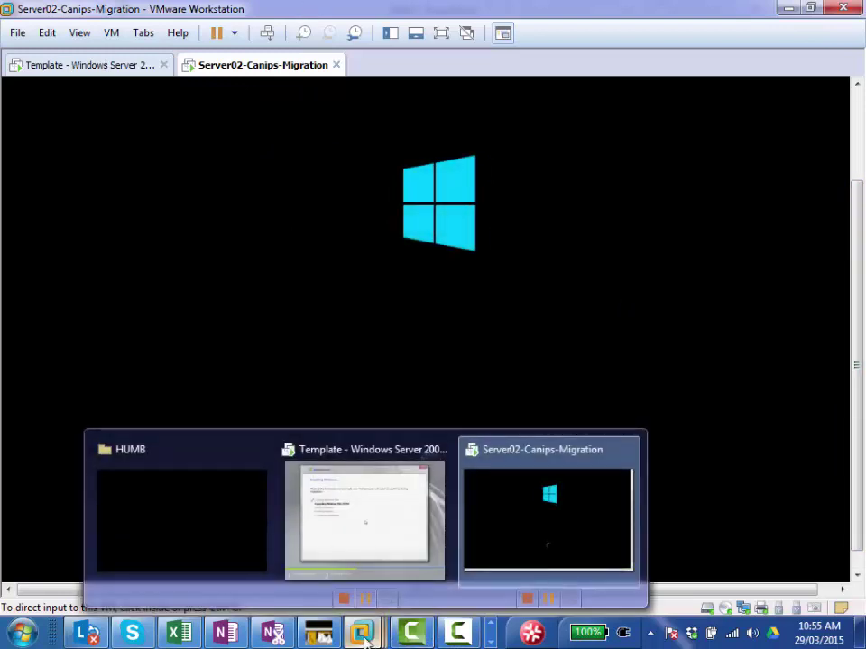
{"action": "right_click", "coordinate": [317, 633]}
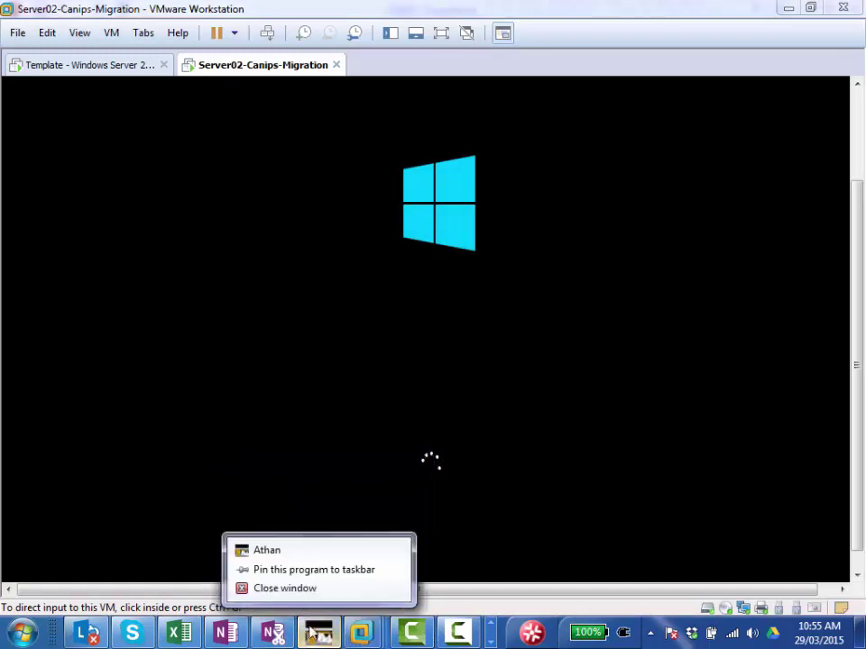
{"action": "left_click", "coordinate": [288, 591]}
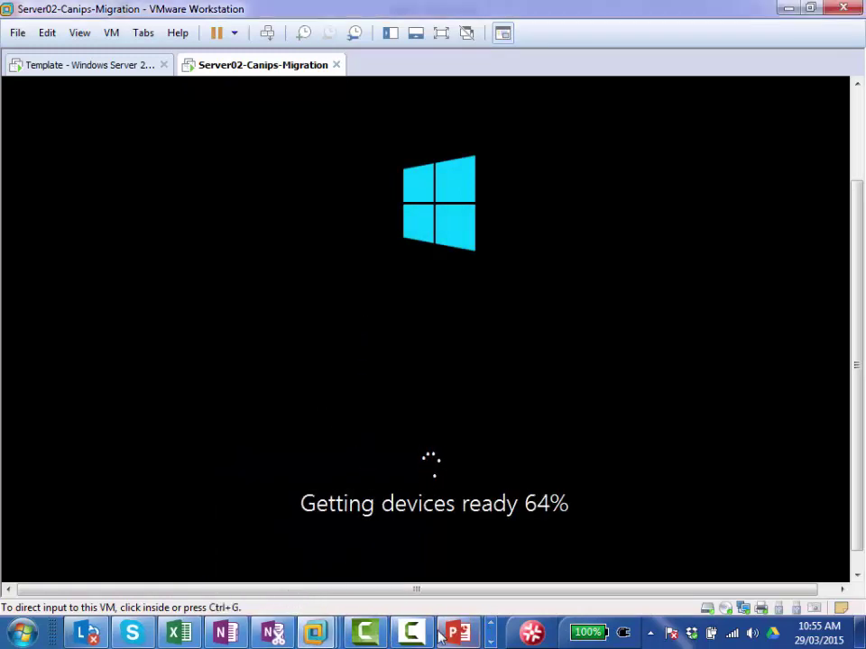
{"action": "mouse_move", "coordinate": [454, 638]}
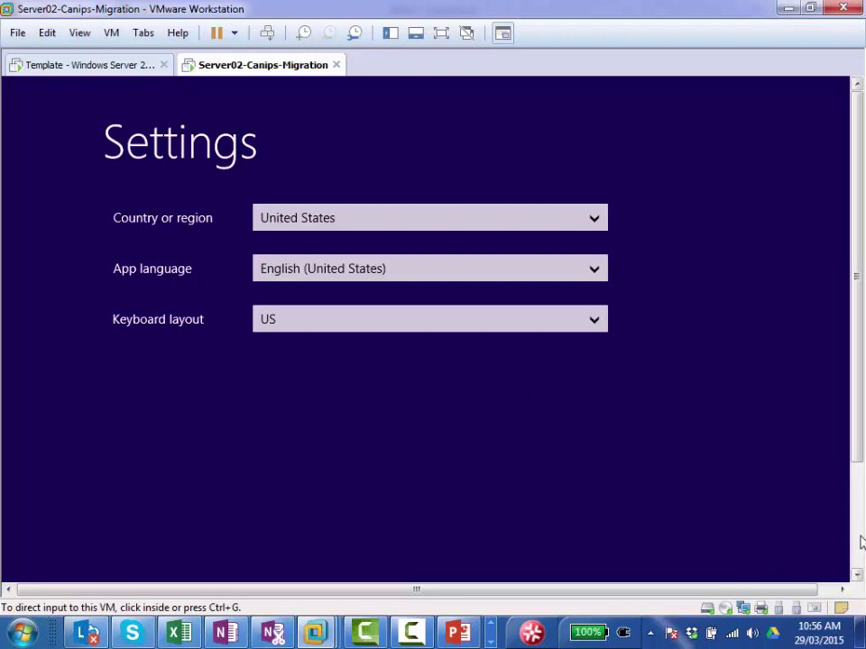
Step: Accept the US region settings and the Windows license terms on Server02
{"action": "scroll", "coordinate": [858, 545], "scroll_direction": "down", "scroll_amount": 3}
{"action": "left_click", "coordinate": [740, 530]}
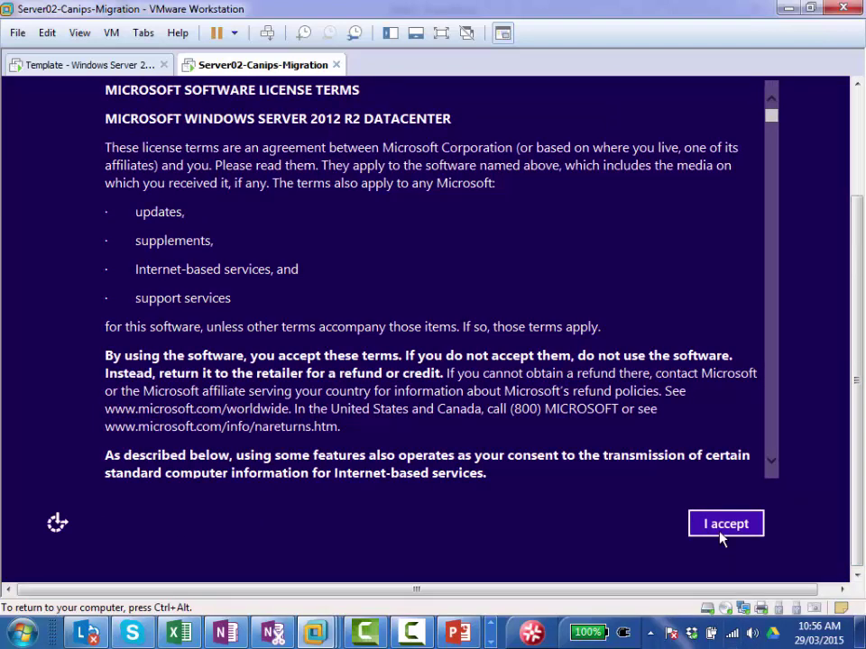
{"action": "left_click", "coordinate": [719, 531]}
Step: Set and confirm the Administrator password, then check the Template VM's install
{"action": "type", "text": "●●●●●●"}
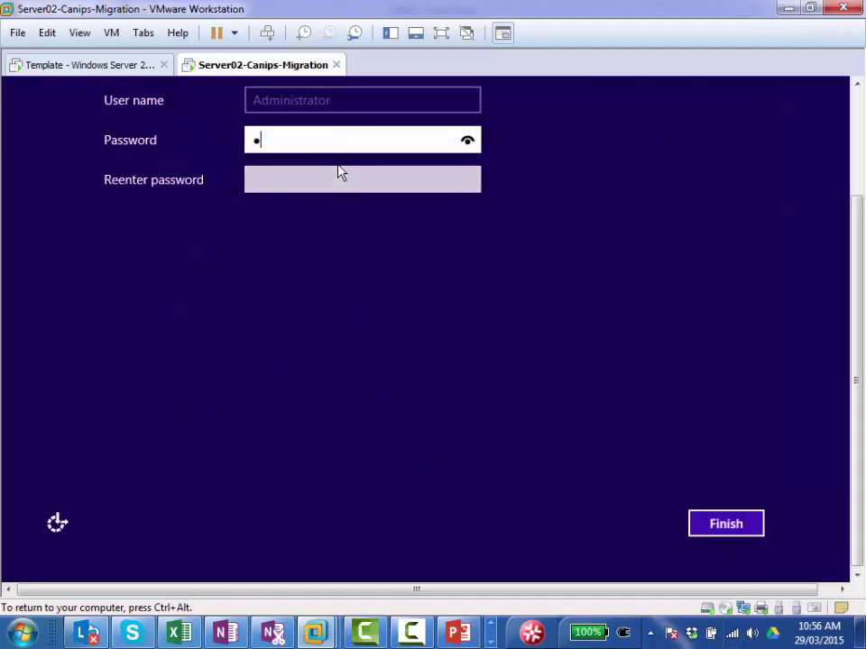
{"action": "type", "text": "●●"}
{"action": "key", "text": "Tab"}
{"action": "type", "text": "●●●"}
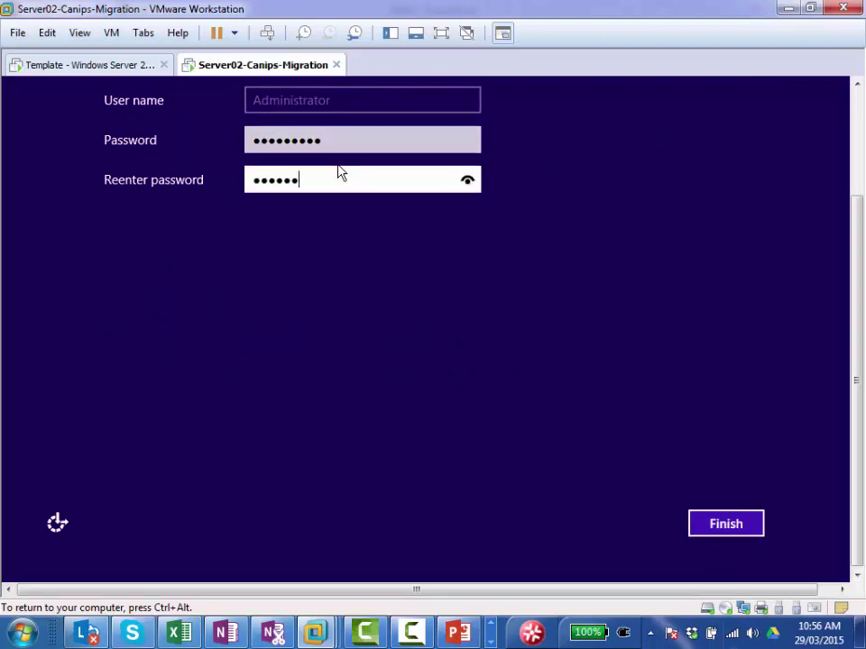
{"action": "key", "text": "Return"}
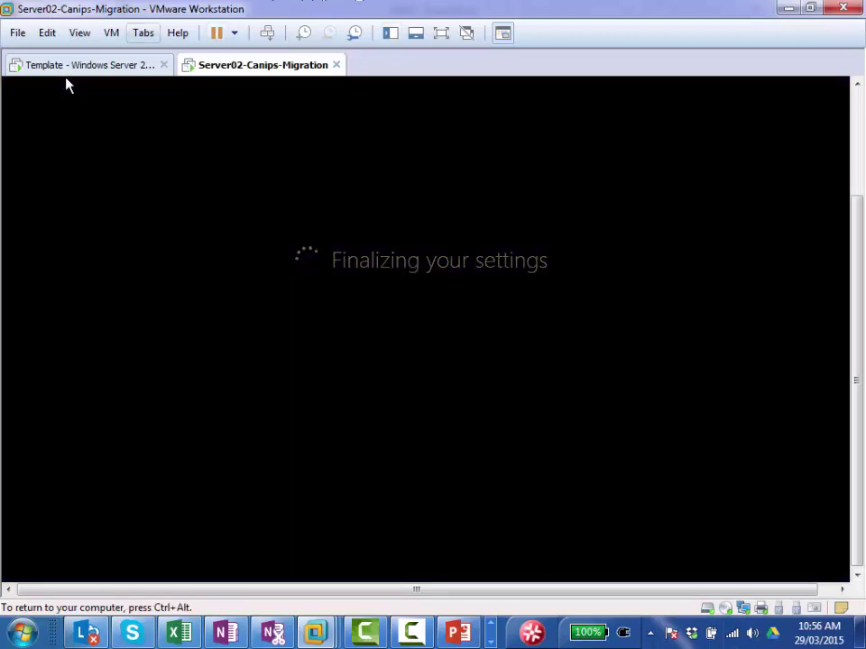
{"action": "left_click", "coordinate": [76, 68]}
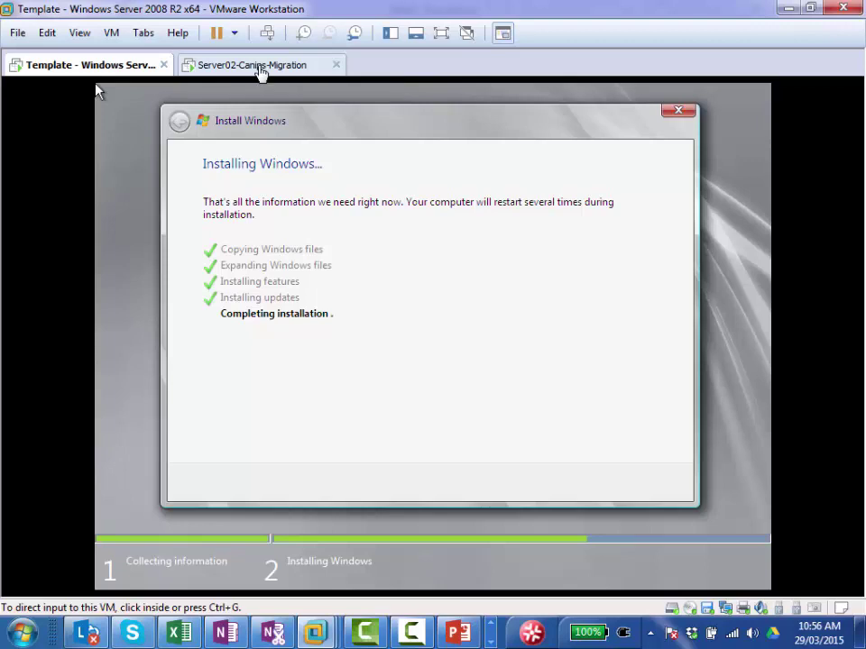
Step: Sign in to Server02 as Administrator via Ctrl+Alt+Del, briefly checking the Template VM
{"action": "left_click", "coordinate": [259, 69]}
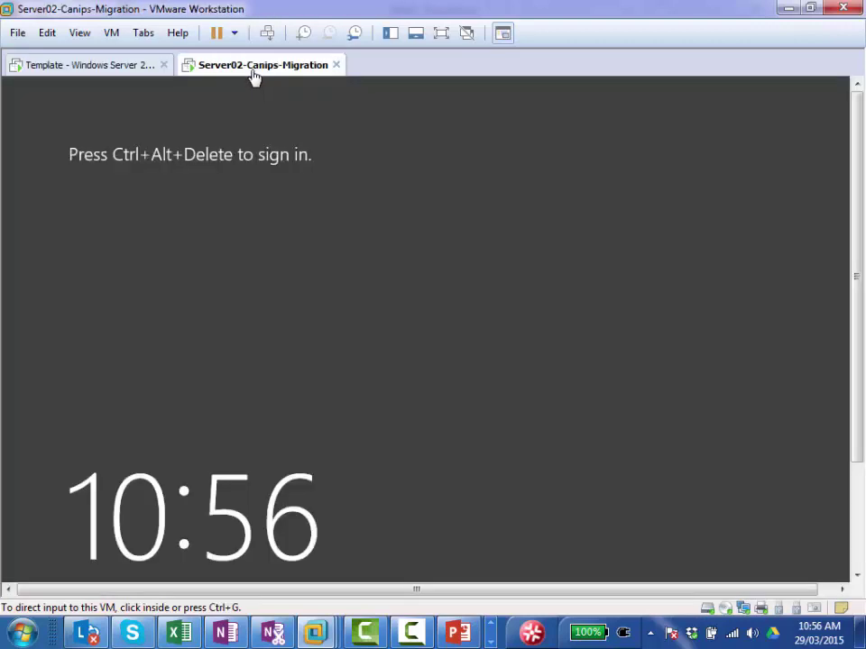
{"action": "left_click", "coordinate": [268, 33]}
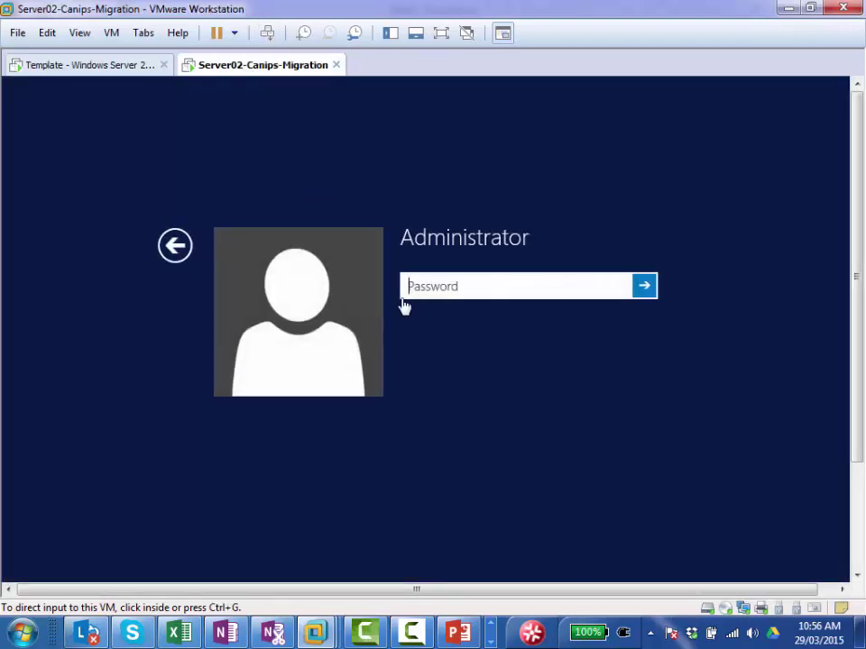
{"action": "left_click", "coordinate": [469, 287]}
{"action": "left_click", "coordinate": [409, 283]}
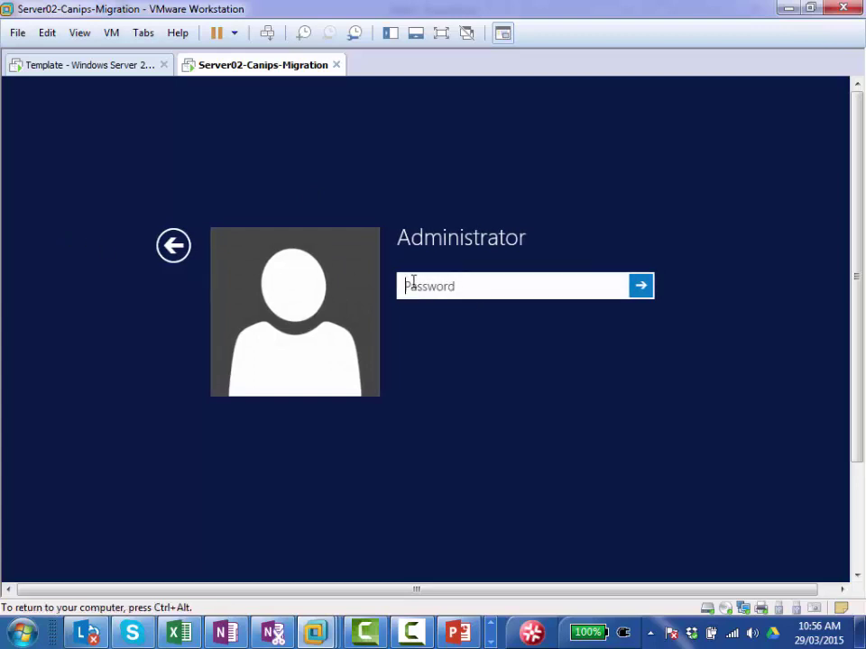
{"action": "type", "text": "•••••••"}
{"action": "key", "text": "Return"}
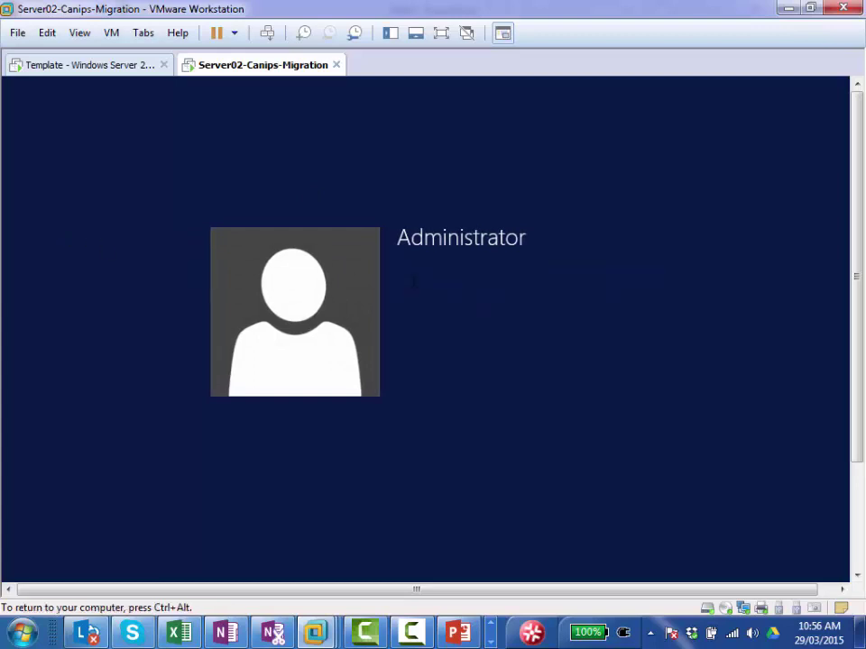
{"action": "left_click", "coordinate": [100, 69]}
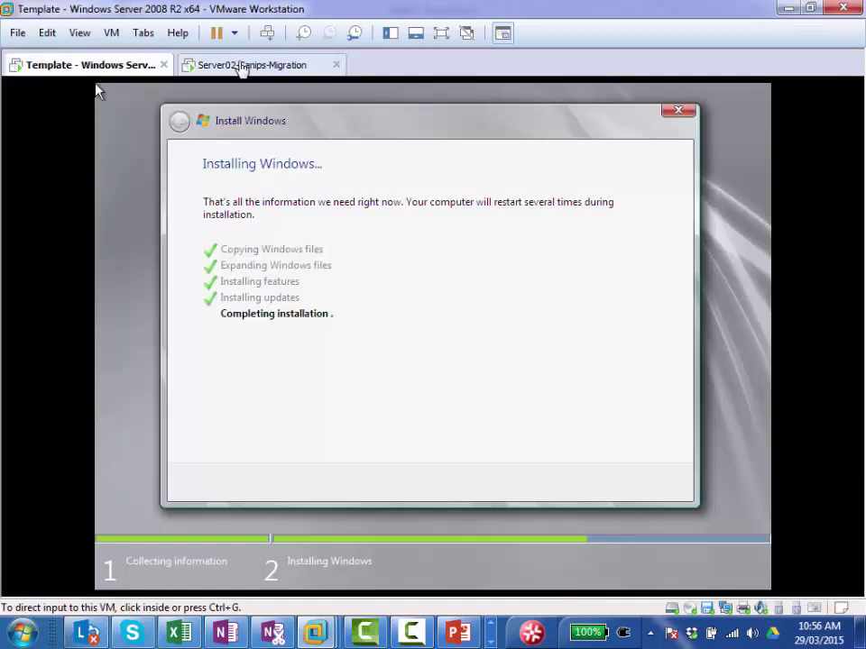
{"action": "left_click", "coordinate": [242, 68]}
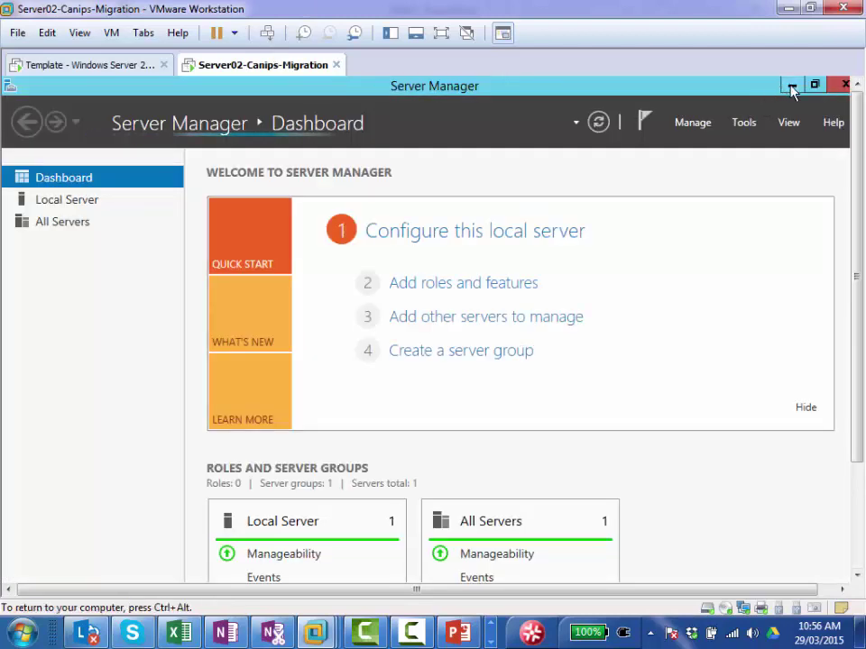
Step: Bring Server Manager back up and open its Local Server page
{"action": "left_click", "coordinate": [790, 85]}
{"action": "left_click", "coordinate": [856, 515]}
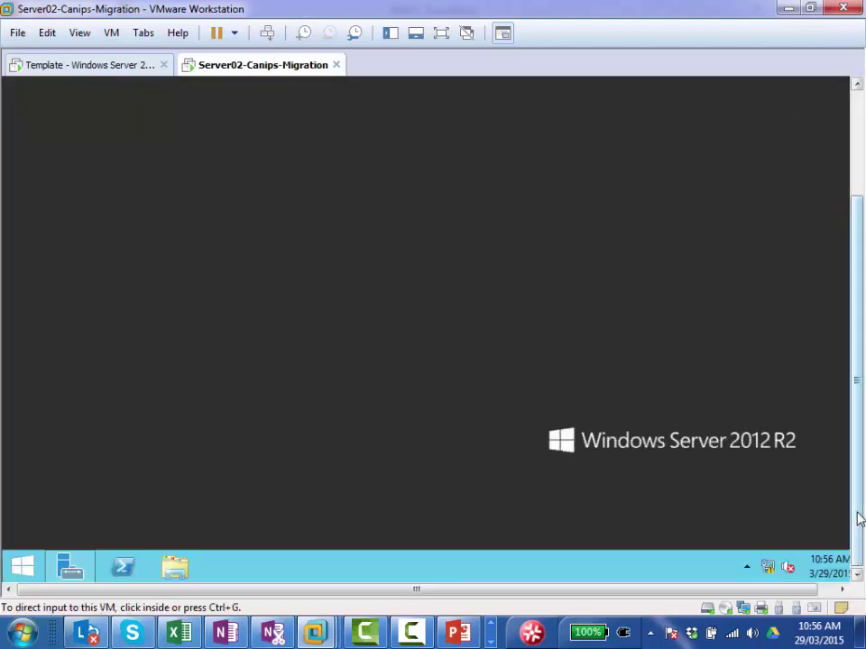
{"action": "left_click_drag", "start_coordinate": [857, 515], "coordinate": [857, 442]}
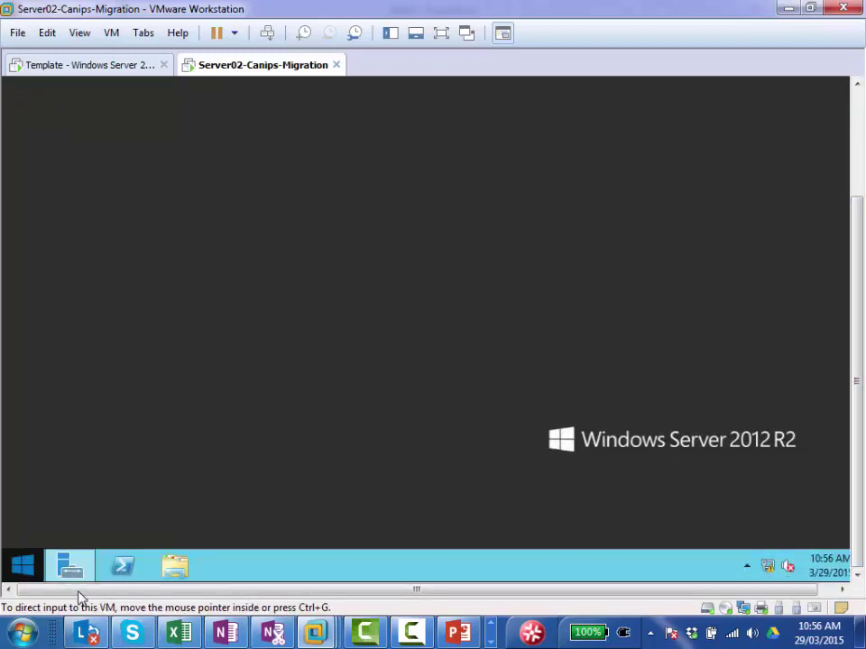
{"action": "left_click", "coordinate": [73, 570]}
{"action": "left_click", "coordinate": [860, 117]}
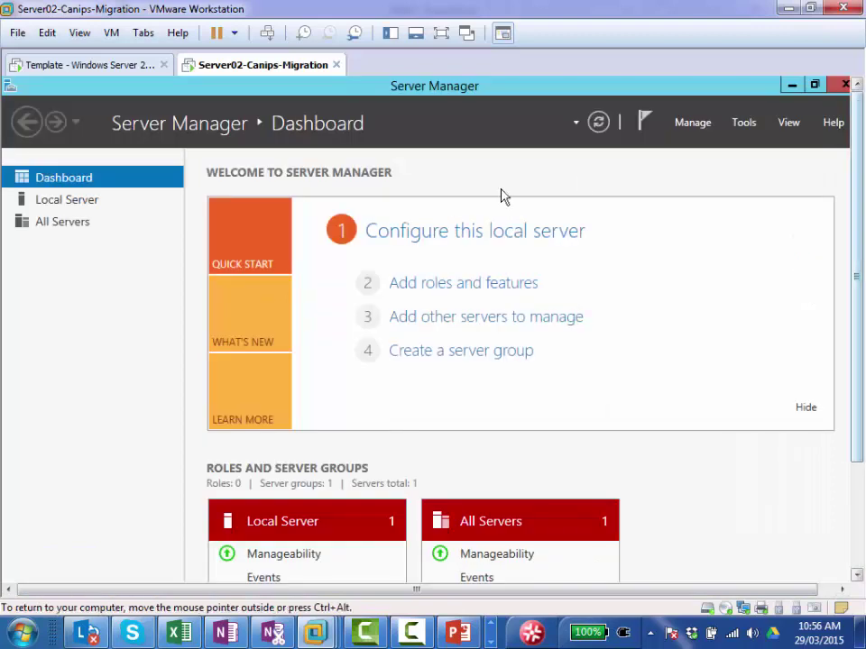
{"action": "left_click", "coordinate": [72, 201]}
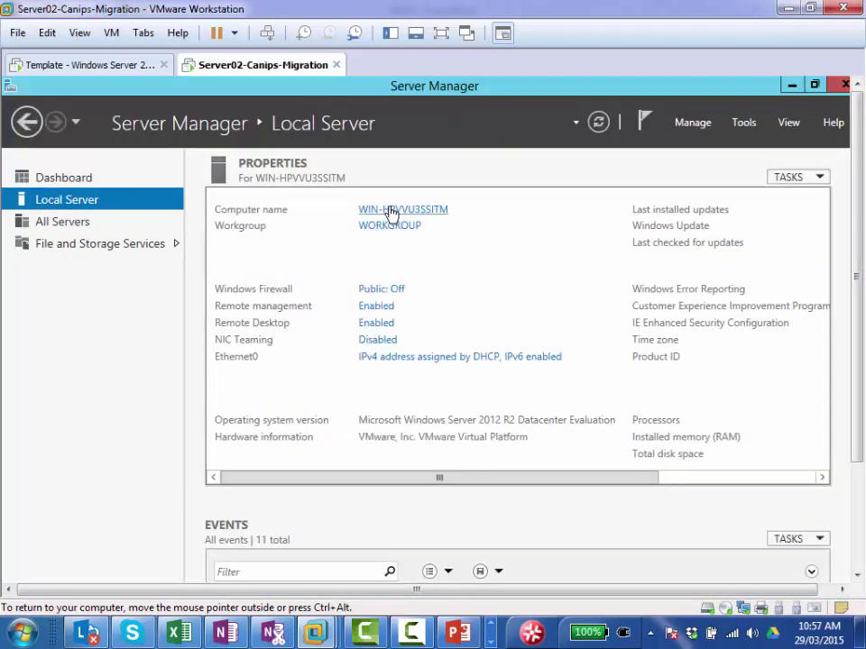
Step: Rename the computer to Server02 and postpone the required restart
{"action": "left_click", "coordinate": [391, 211]}
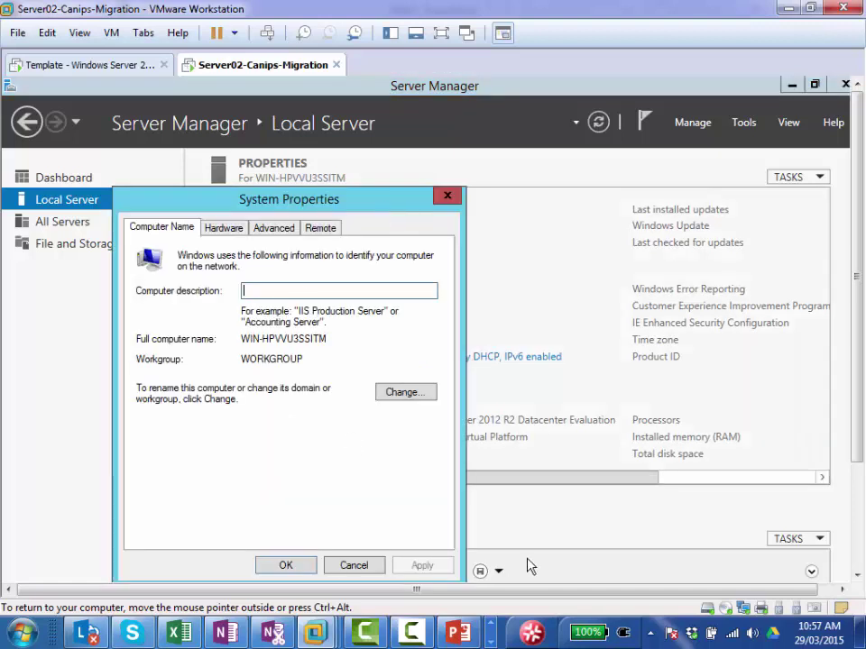
{"action": "left_click", "coordinate": [411, 393]}
{"action": "type", "text": "Server02"}
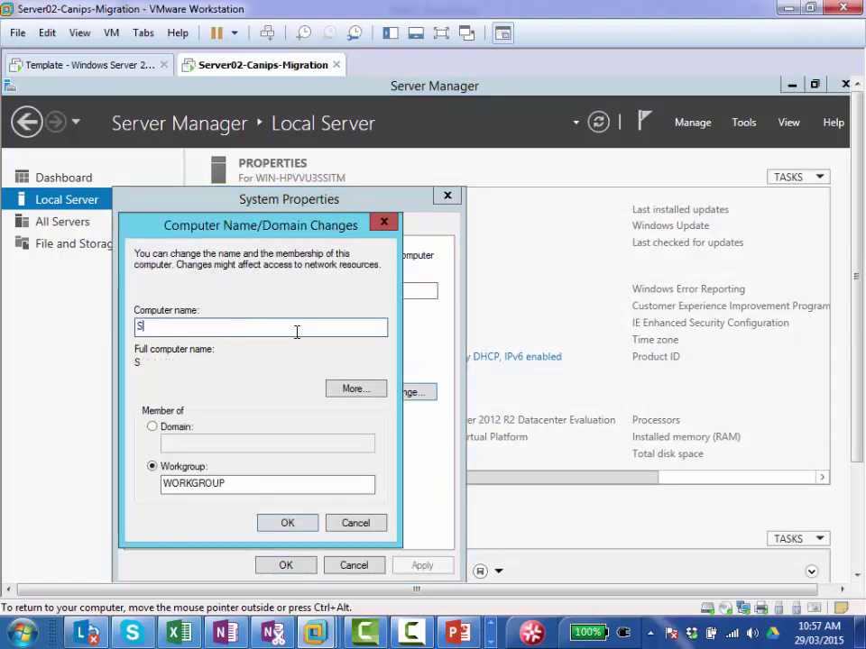
{"action": "left_click", "coordinate": [287, 524]}
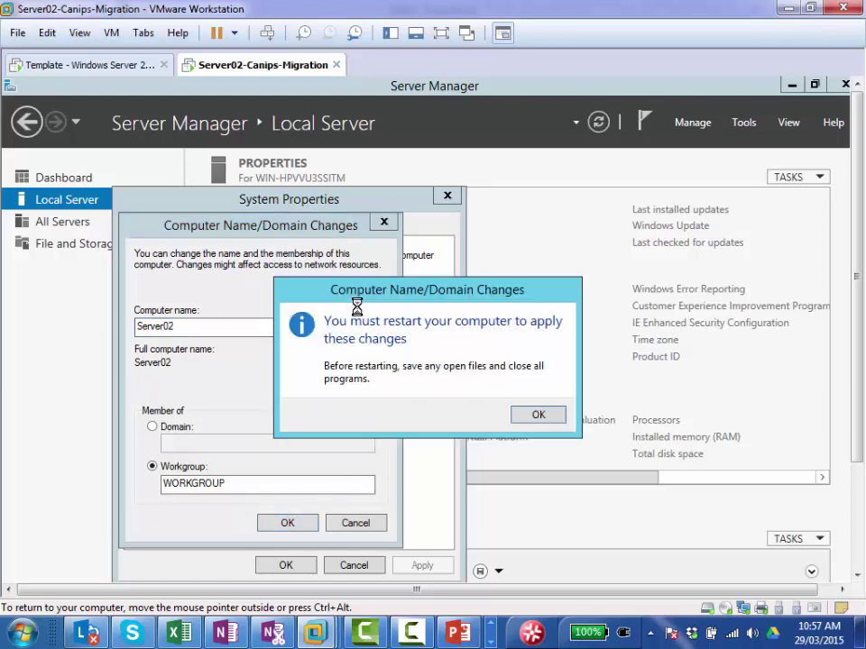
{"action": "left_click", "coordinate": [519, 417]}
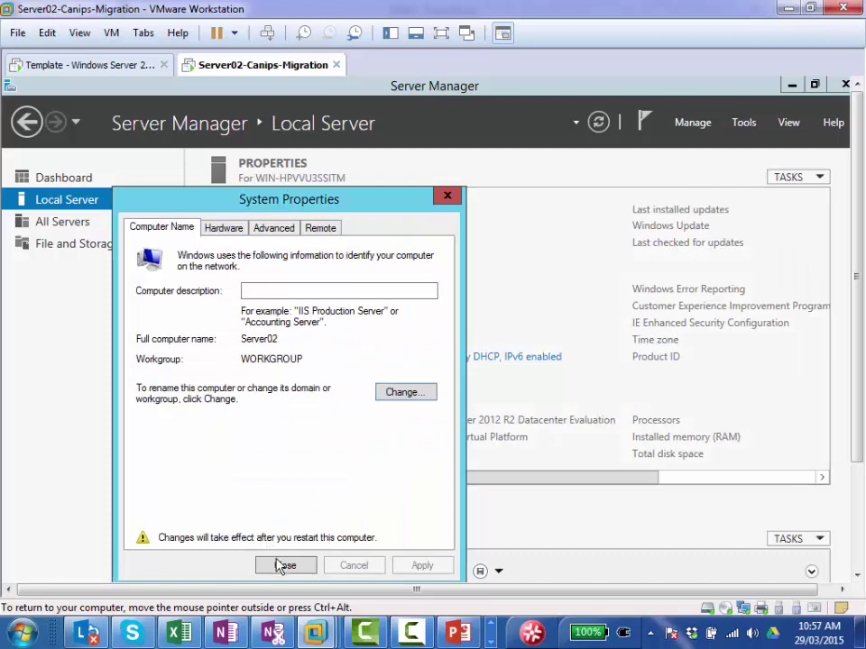
{"action": "left_click", "coordinate": [284, 566]}
{"action": "left_click", "coordinate": [88, 372]}
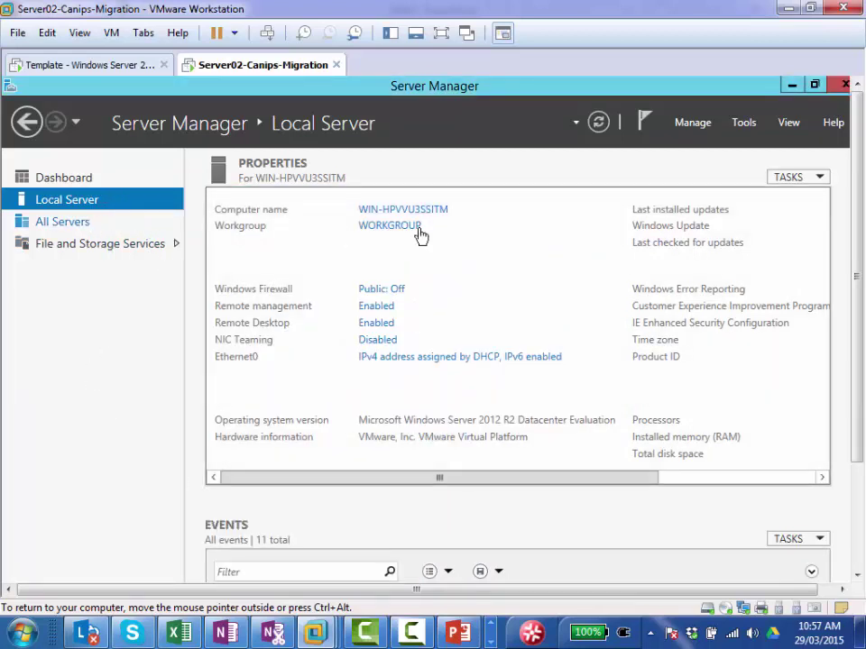
{"action": "left_click", "coordinate": [386, 360]}
Step: Disable IPv6 on Ethernet0 and open its IPv4 properties
{"action": "double_click", "coordinate": [213, 249]}
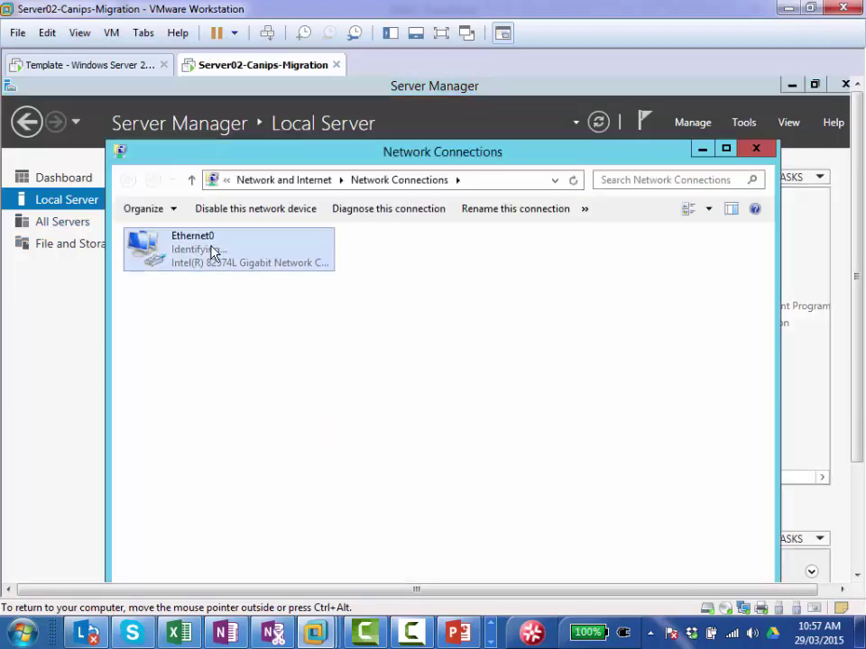
{"action": "left_click", "coordinate": [344, 534]}
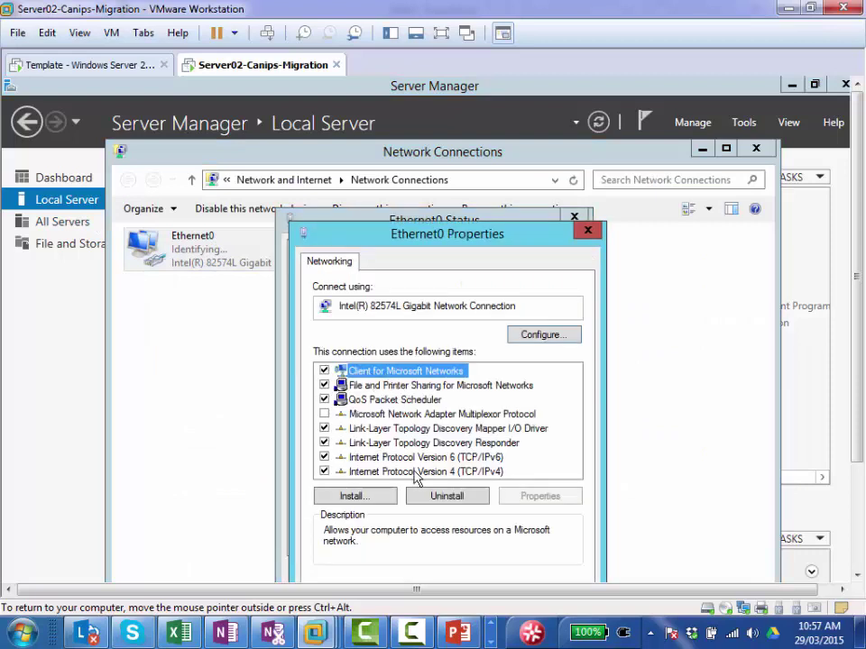
{"action": "left_click", "coordinate": [324, 458]}
{"action": "left_click", "coordinate": [391, 475]}
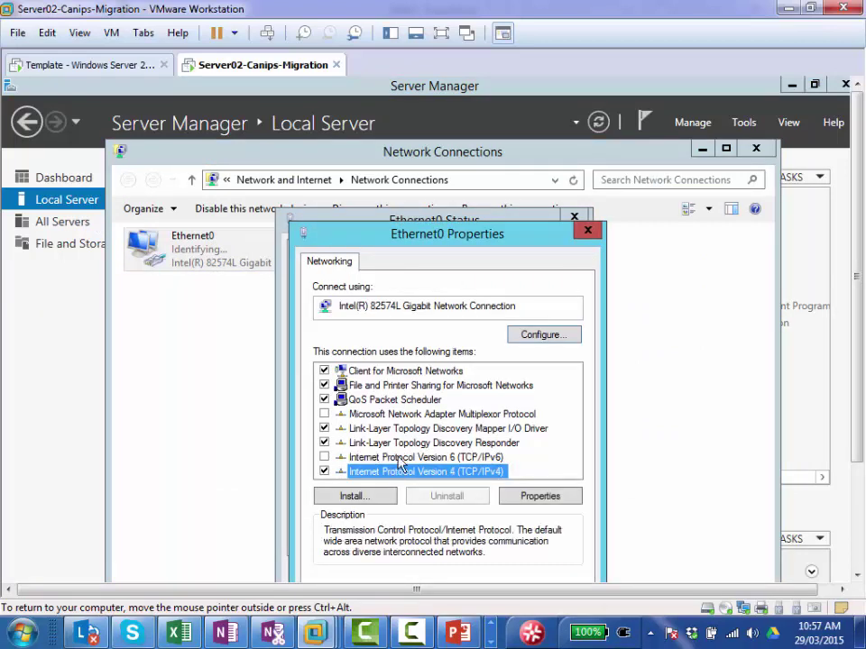
{"action": "double_click", "coordinate": [387, 475]}
Step: Set static IPv4 100.100.100.101, mask 255.0.0.0, gateway and DNS 100.100.100.100
{"action": "left_click", "coordinate": [396, 420]}
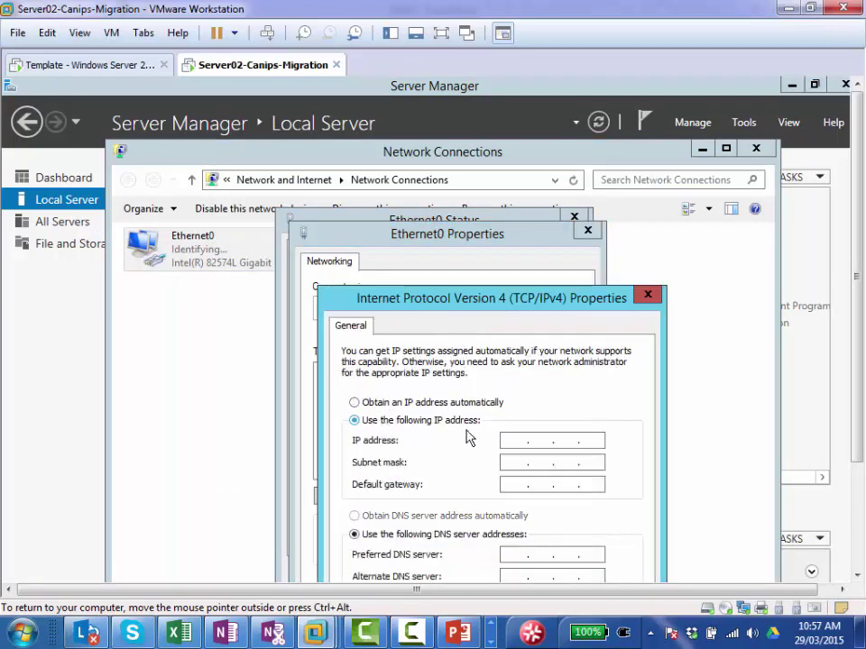
{"action": "left_click", "coordinate": [525, 440]}
{"action": "type", "text": "100 . 100 . 100 . 100"}
{"action": "key", "text": "Tab"}
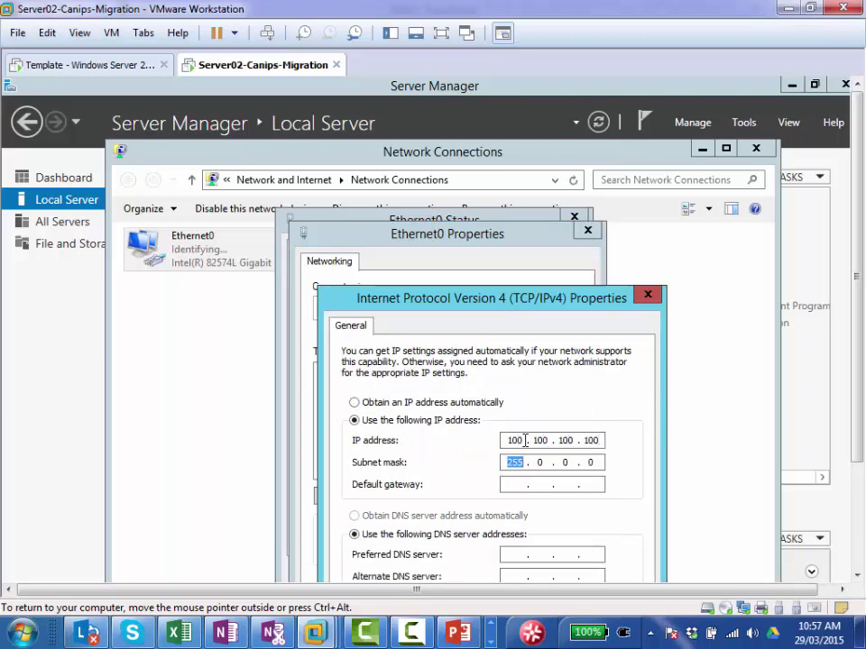
{"action": "key", "text": "Tab"}
{"action": "type", "text": "100100100"}
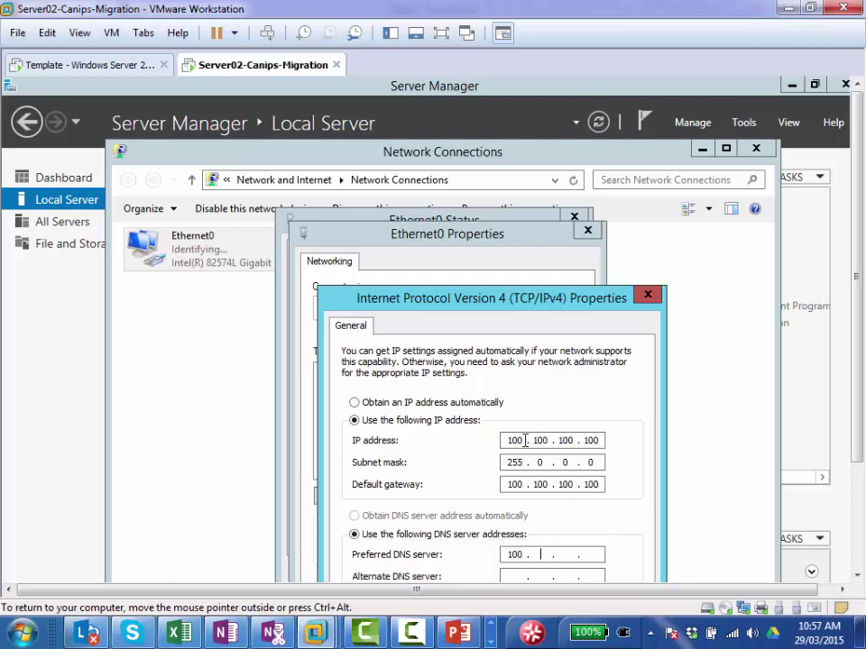
{"action": "type", "text": "10010010010"}
{"action": "left_click_drag", "start_coordinate": [855, 338], "coordinate": [852, 431]}
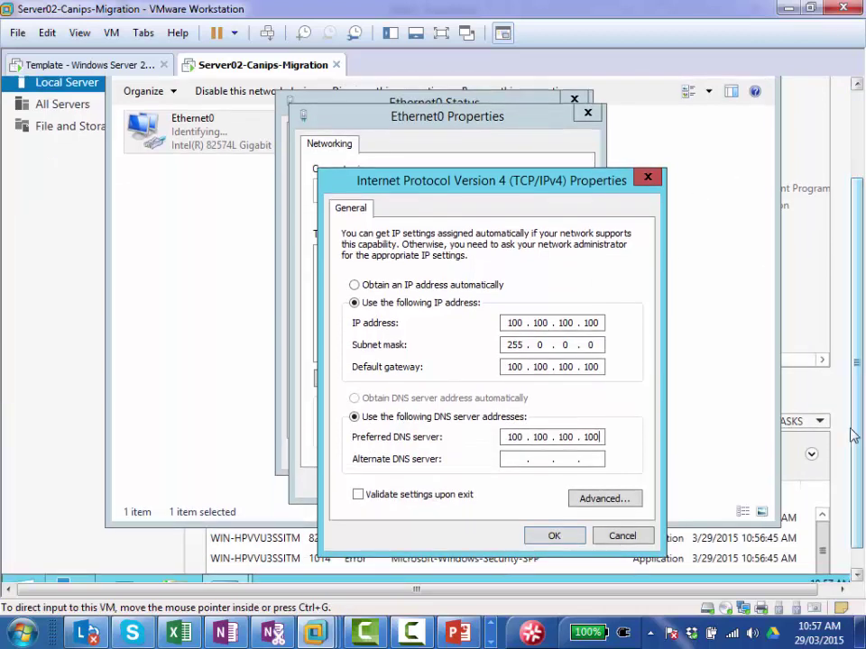
{"action": "left_click", "coordinate": [556, 536]}
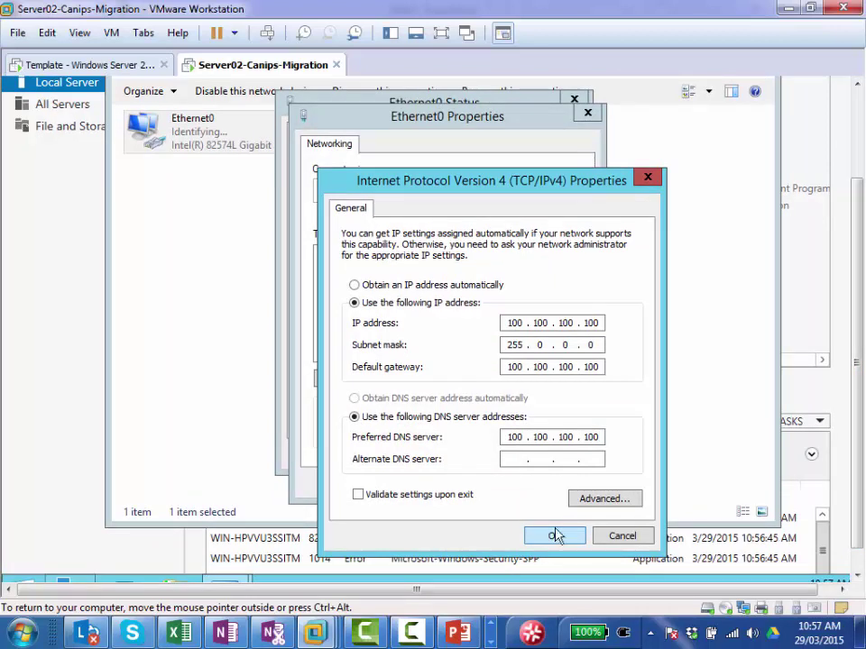
{"action": "double_click", "coordinate": [598, 323]}
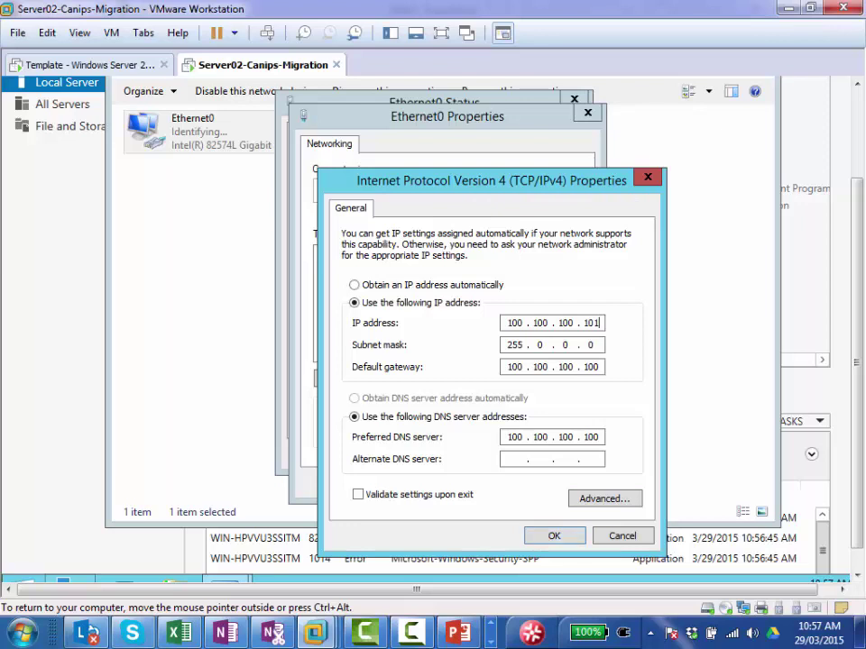
{"action": "left_click", "coordinate": [553, 538]}
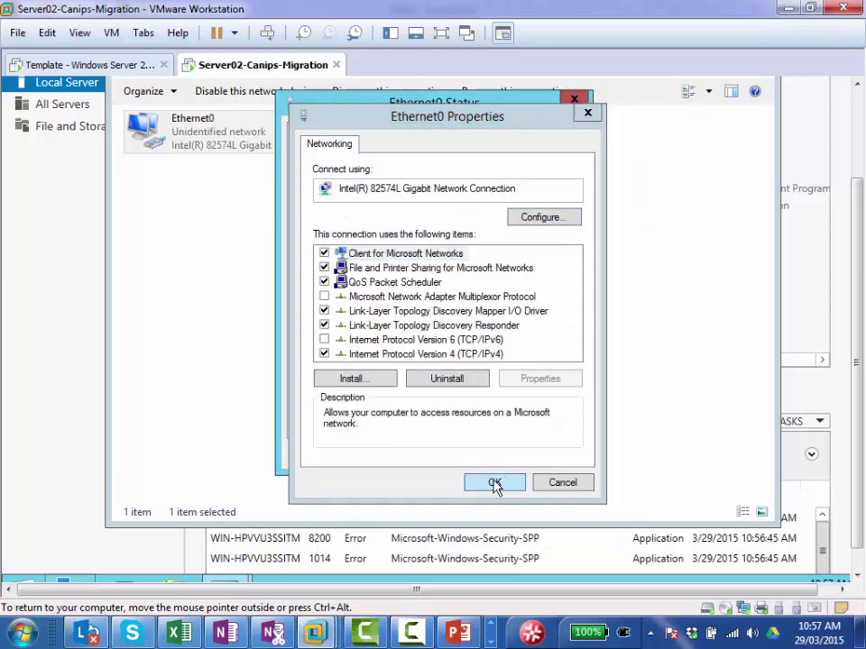
Step: Close the Ethernet0 properties and status windows and return to Server Manager
{"action": "left_click", "coordinate": [496, 483]}
{"action": "left_click", "coordinate": [546, 454]}
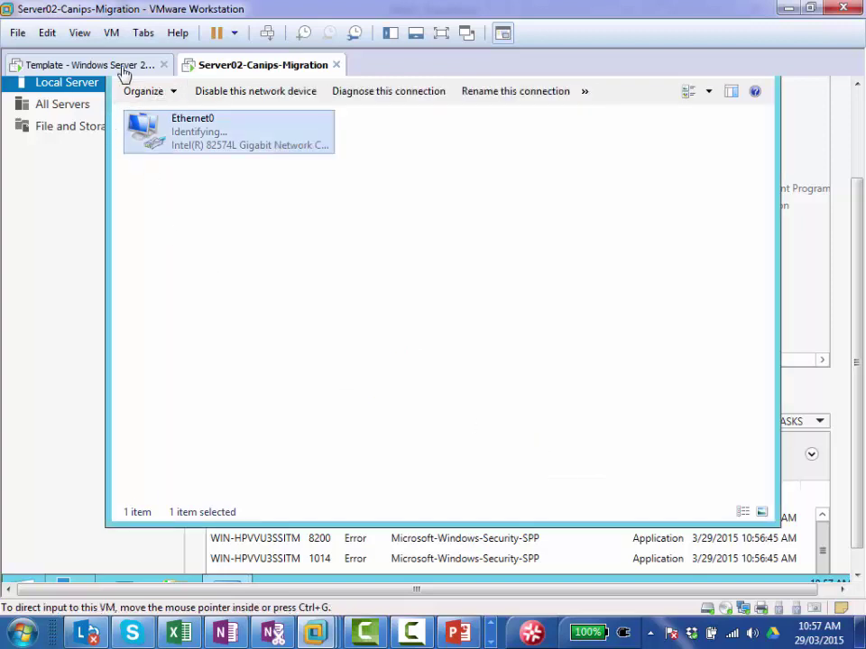
{"action": "left_click", "coordinate": [117, 71]}
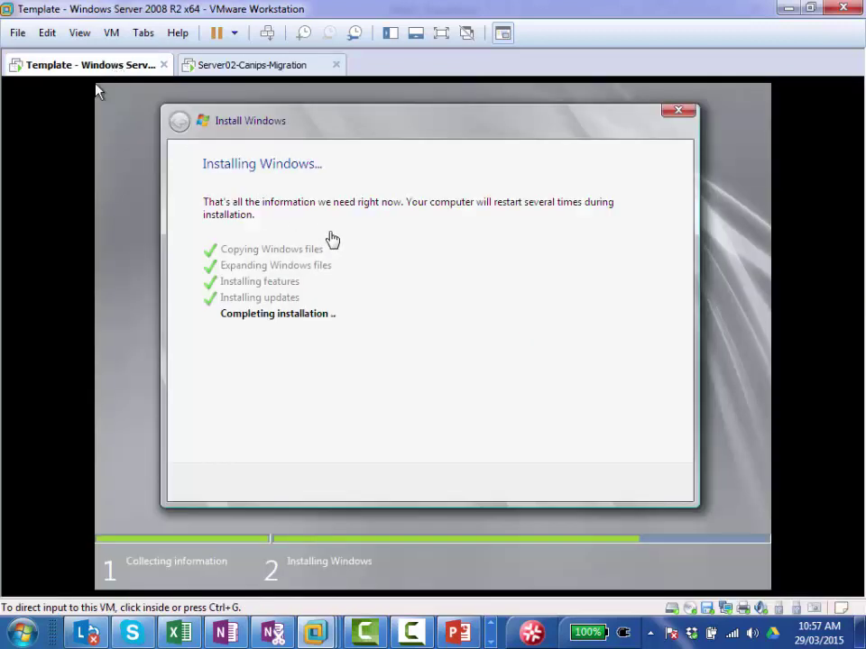
{"action": "left_click", "coordinate": [217, 67]}
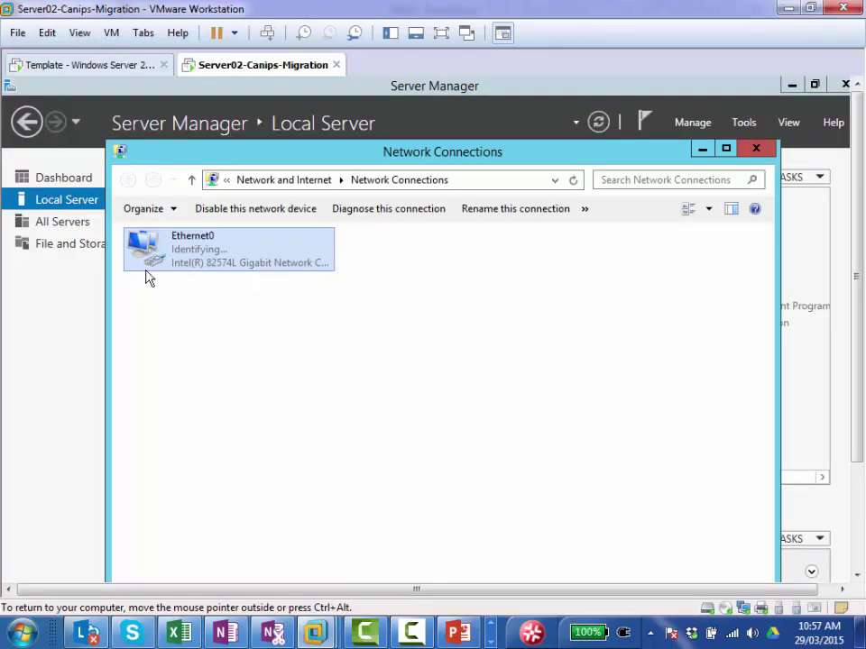
{"action": "left_click", "coordinate": [64, 321]}
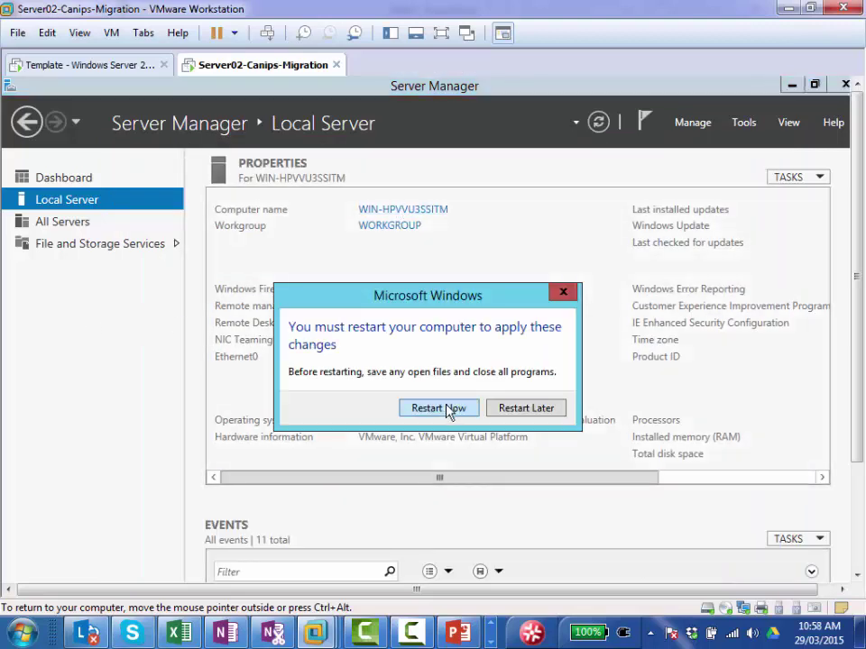
Step: Restart Server02, then show slide 2, Managing operations masters, in the PowerPoint FSMO deck
{"action": "left_click", "coordinate": [443, 411]}
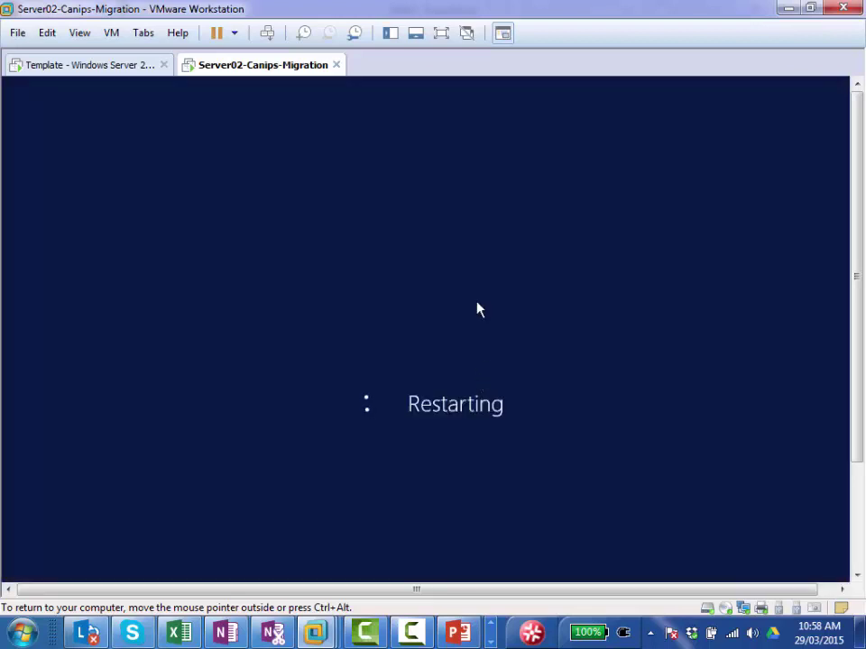
{"action": "left_click", "coordinate": [101, 69]}
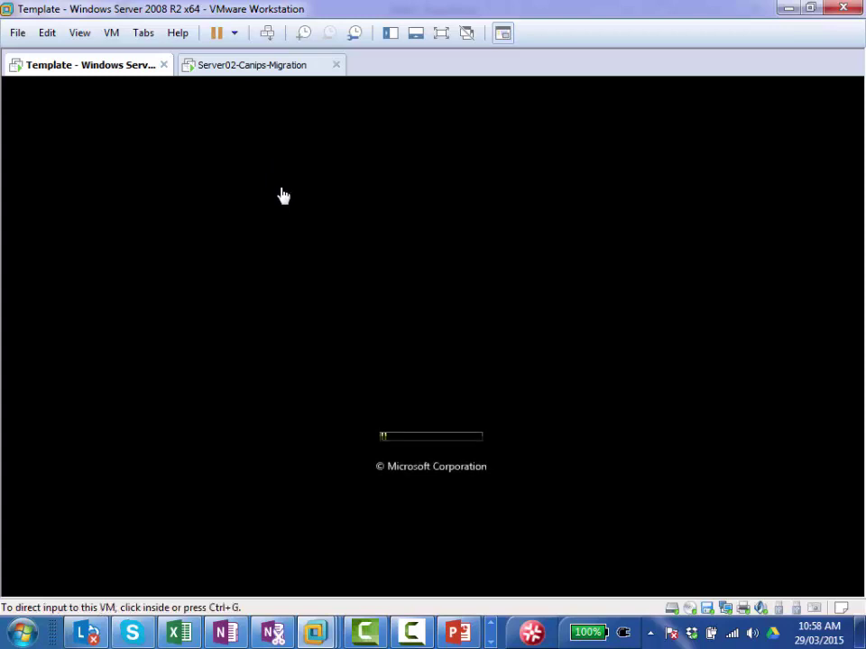
{"action": "left_click", "coordinate": [455, 634]}
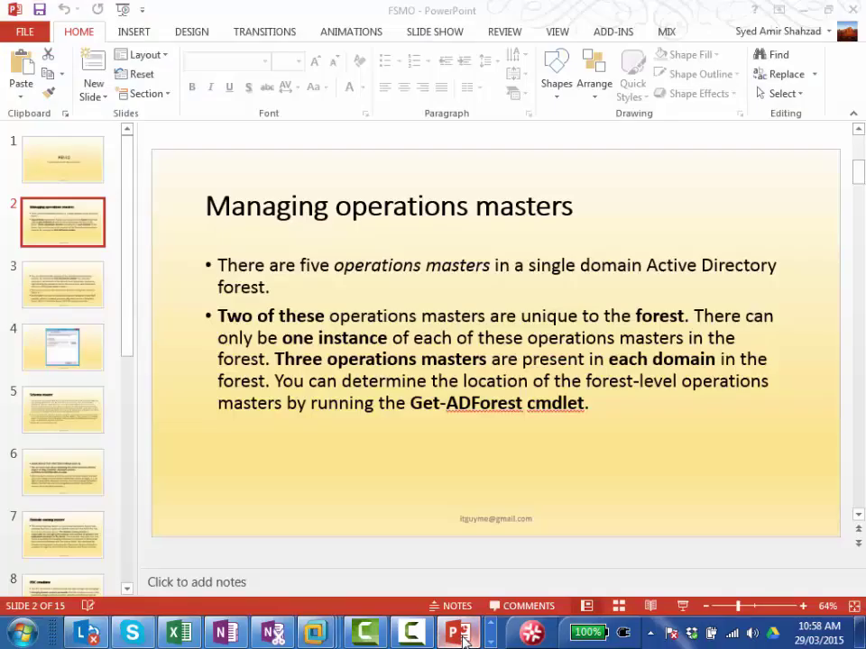
{"action": "left_click", "coordinate": [59, 173]}
{"action": "left_click", "coordinate": [64, 226]}
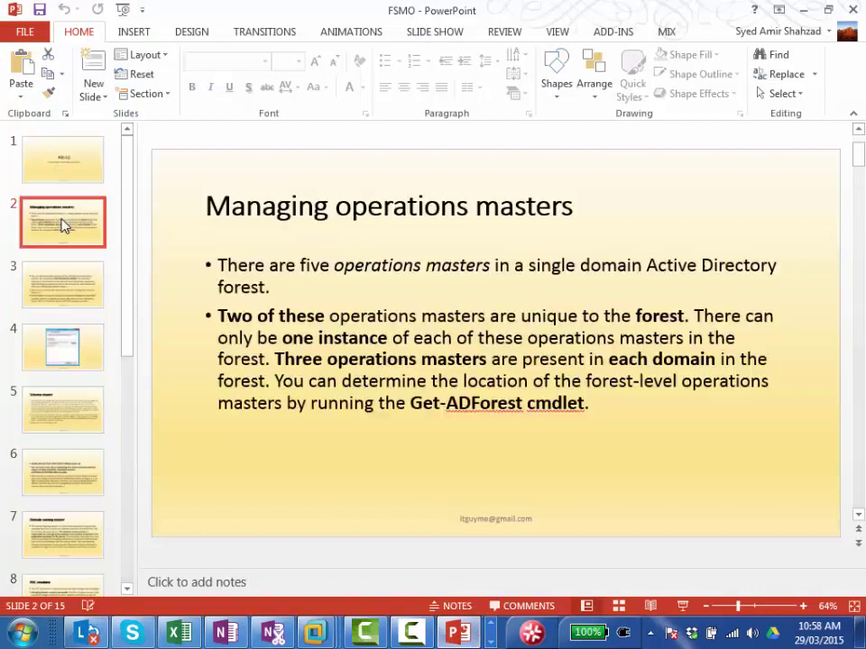
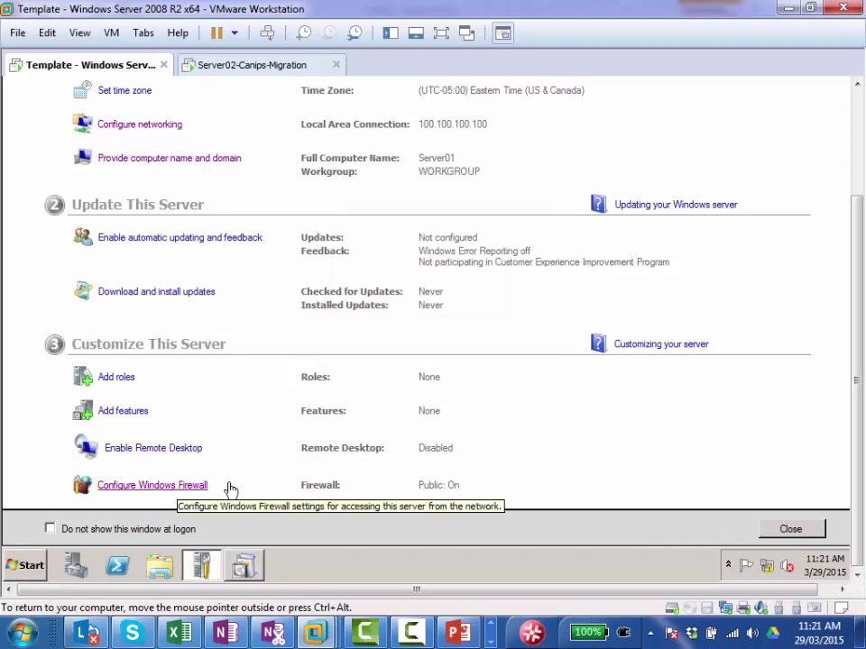
Step: Turn off the guest's Windows Firewall for both private and public networks
{"action": "left_click", "coordinate": [190, 487]}
{"action": "left_click", "coordinate": [228, 145]}
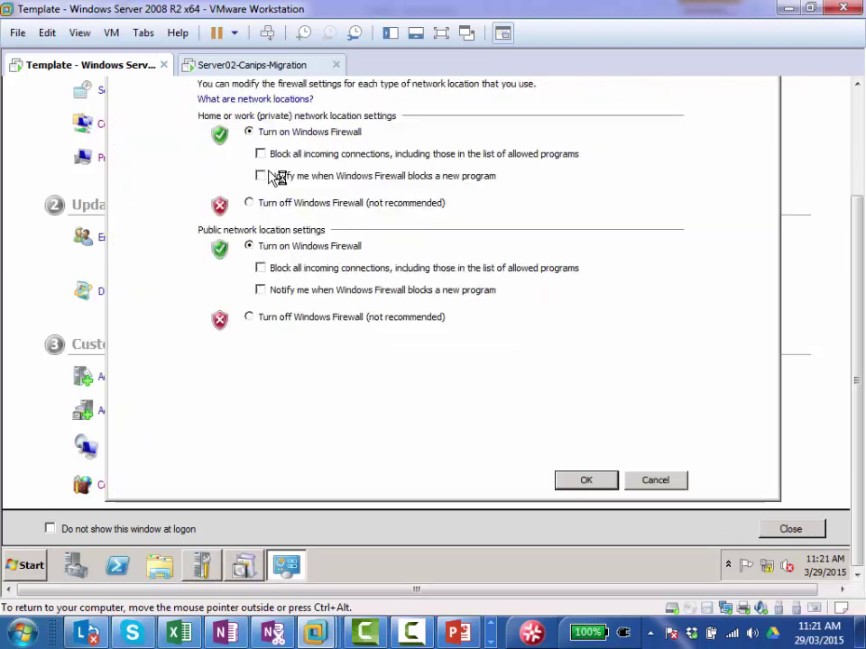
{"action": "left_click", "coordinate": [250, 202]}
{"action": "left_click", "coordinate": [249, 319]}
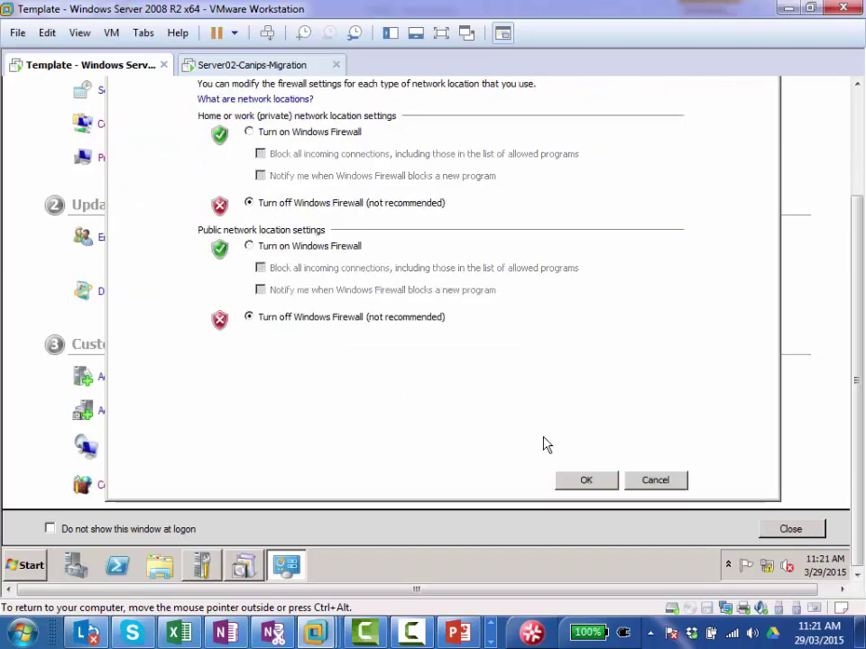
{"action": "left_click", "coordinate": [578, 483]}
{"action": "left_click", "coordinate": [19, 277]}
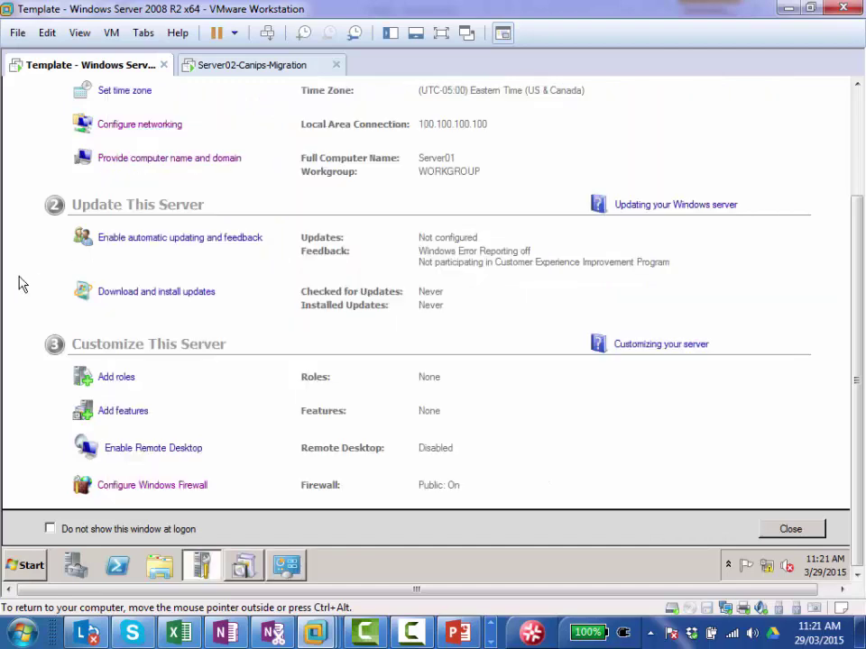
Step: Take a VM snapshot described 'Just renamed' and 'ip Given 100.100.100.100'
{"action": "right_click", "coordinate": [101, 67]}
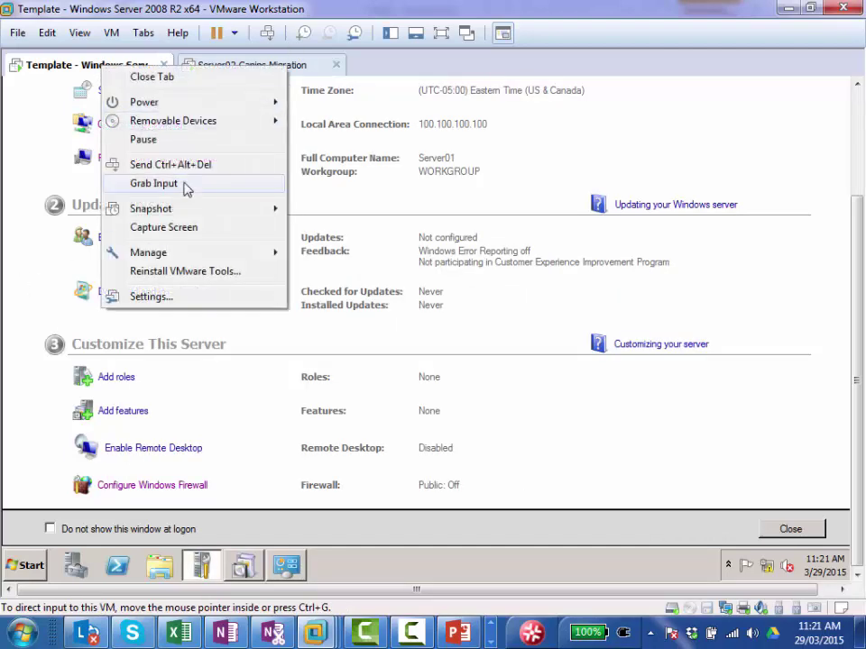
{"action": "mouse_move", "coordinate": [209, 212]}
{"action": "left_click", "coordinate": [336, 210]}
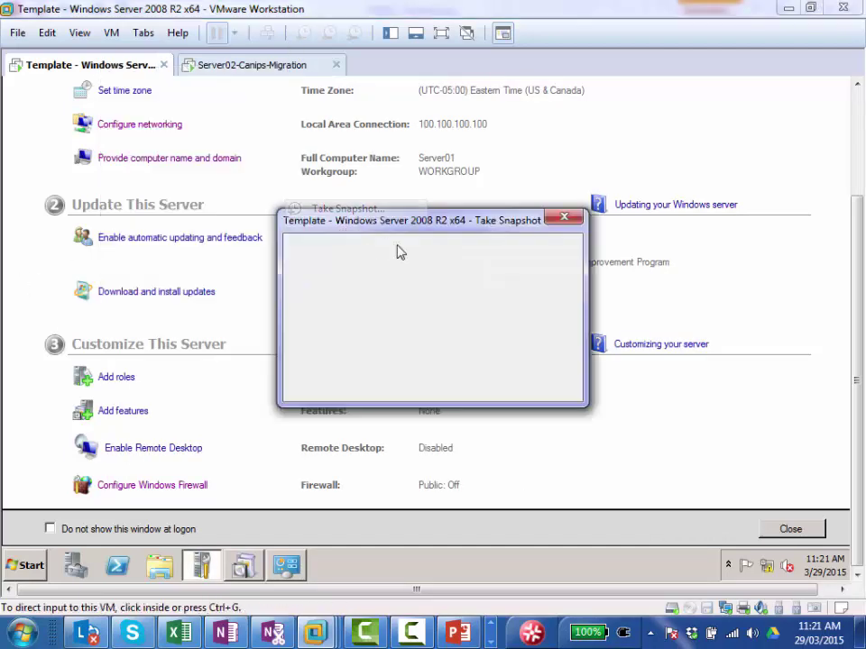
{"action": "left_click", "coordinate": [392, 317]}
{"action": "type", "text": "Just renamed"}
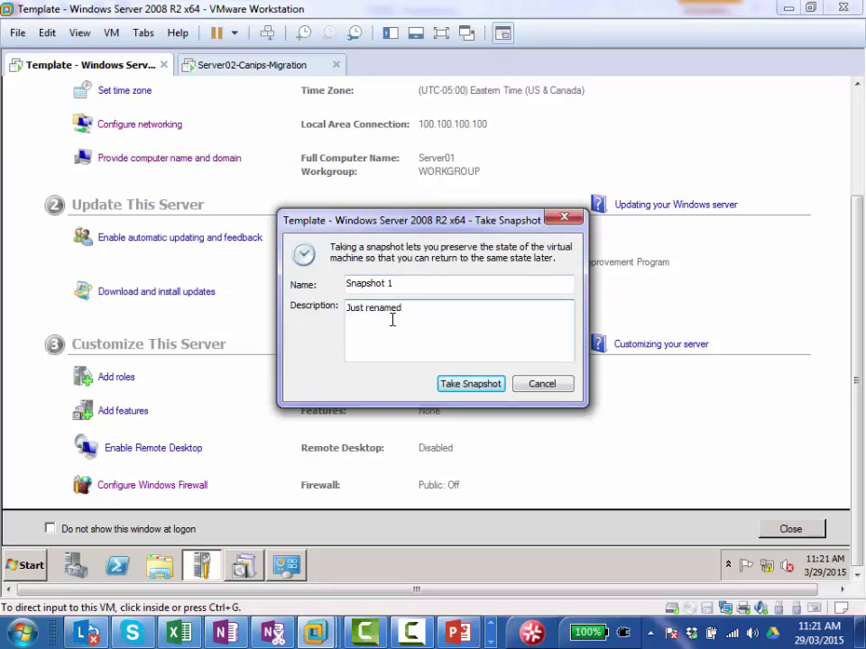
{"action": "key", "text": "Return"}
{"action": "type", "text": "ip Given 100.100.100.100"}
{"action": "left_click", "coordinate": [445, 386]}
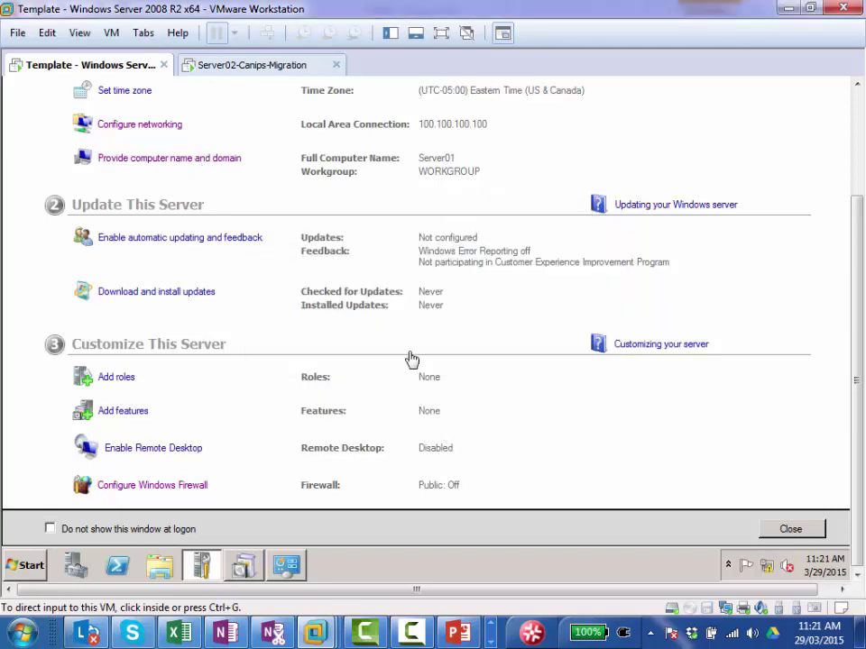
{"action": "left_click", "coordinate": [245, 569]}
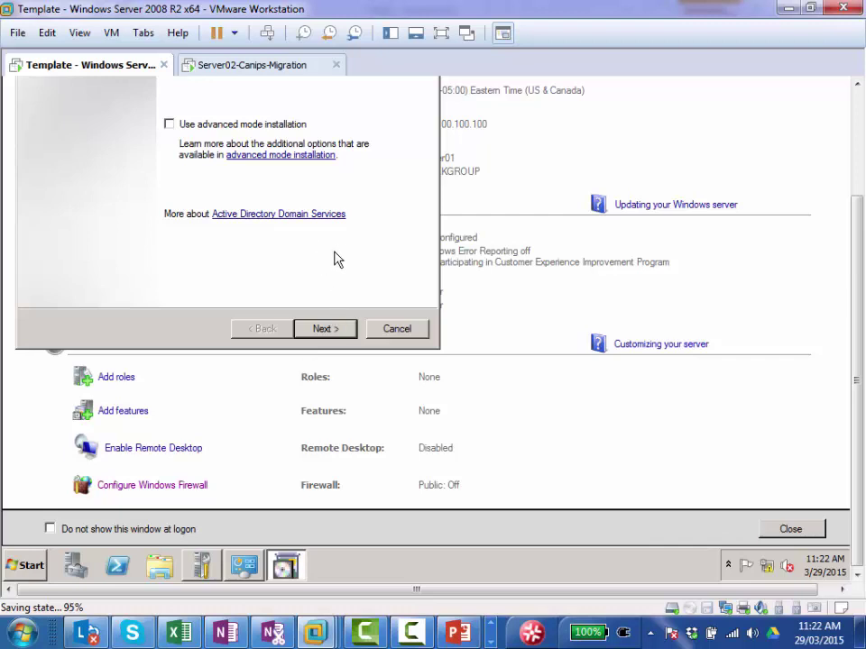
Step: Choose 'Create a new domain in a new forest' in the AD DS wizard and dismiss the blank-password error
{"action": "left_click", "coordinate": [329, 329]}
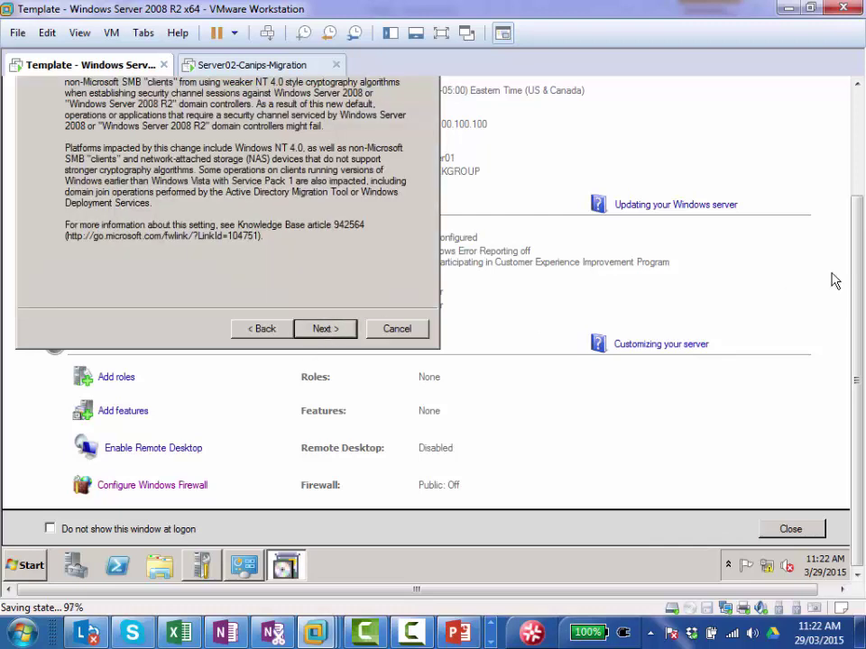
{"action": "scroll", "coordinate": [856, 285], "scroll_direction": "up", "scroll_amount": 3}
{"action": "left_click", "coordinate": [339, 473]}
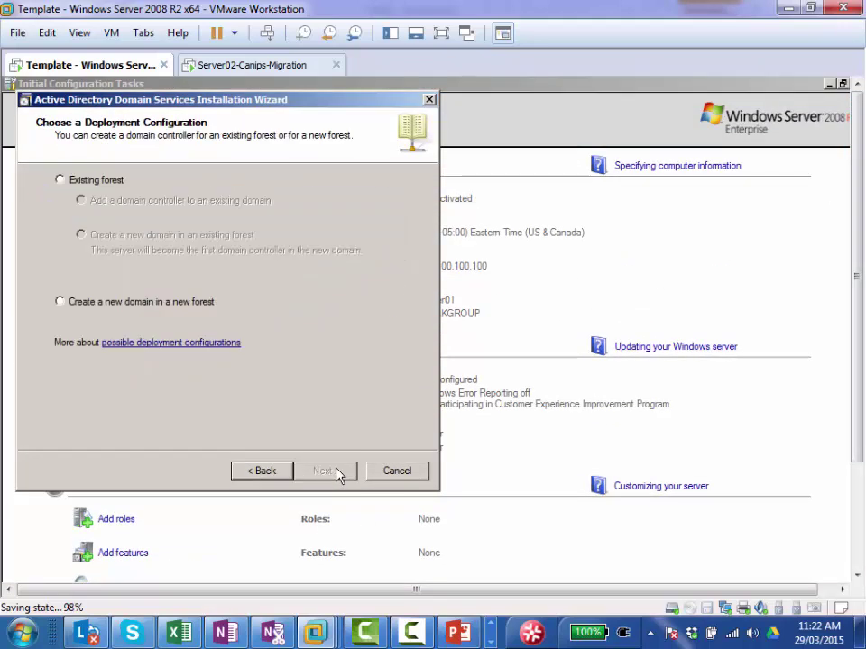
{"action": "left_click", "coordinate": [171, 304]}
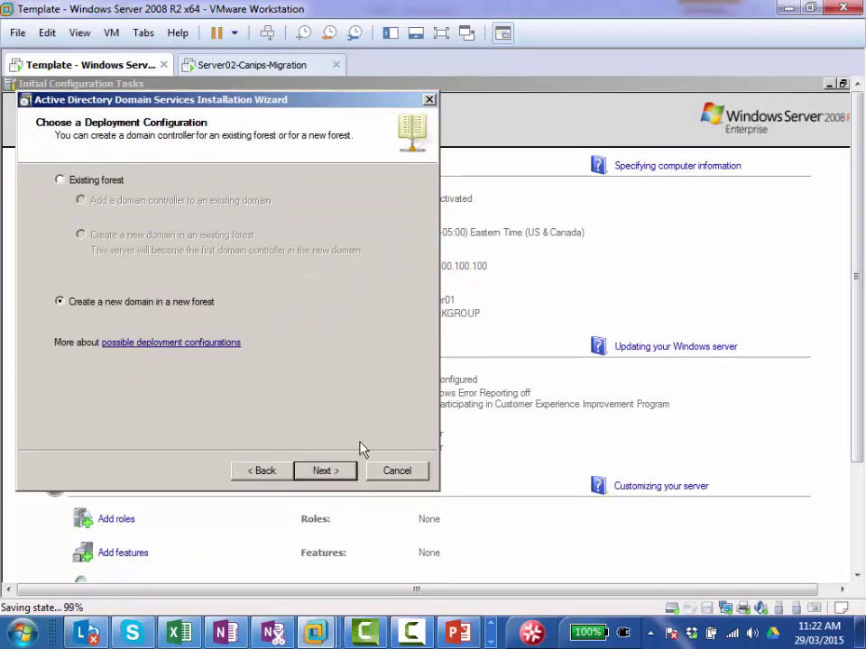
{"action": "left_click", "coordinate": [340, 478]}
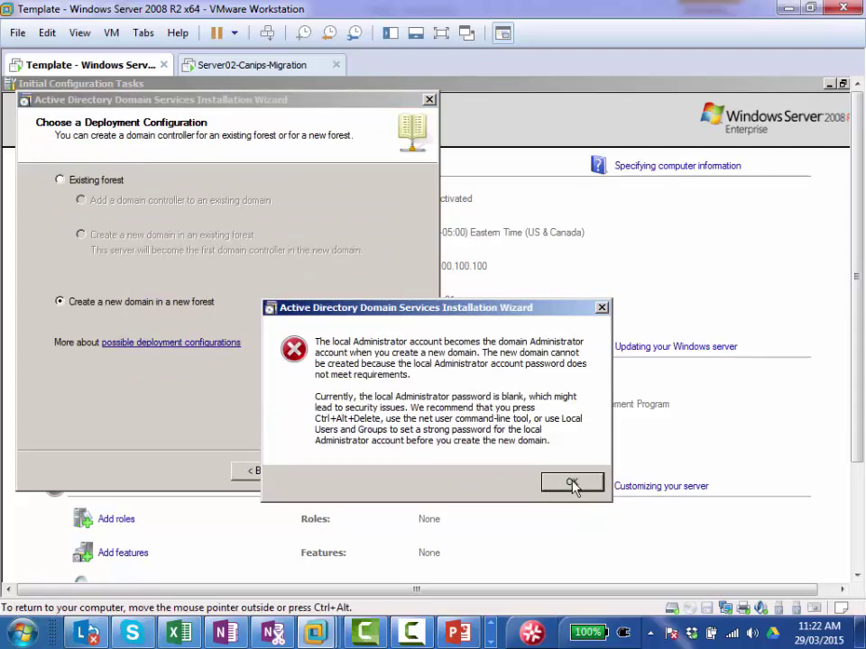
{"action": "left_click", "coordinate": [573, 484]}
{"action": "left_click", "coordinate": [852, 513]}
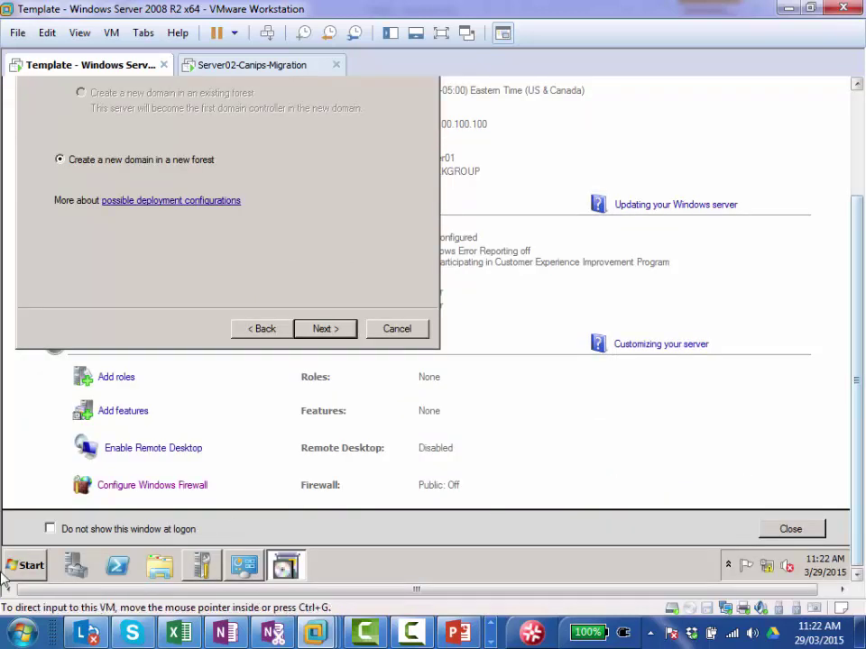
{"action": "left_click", "coordinate": [31, 565]}
Step: Run net user administrator with a new password in a standard Command Prompt
{"action": "left_click", "coordinate": [76, 179]}
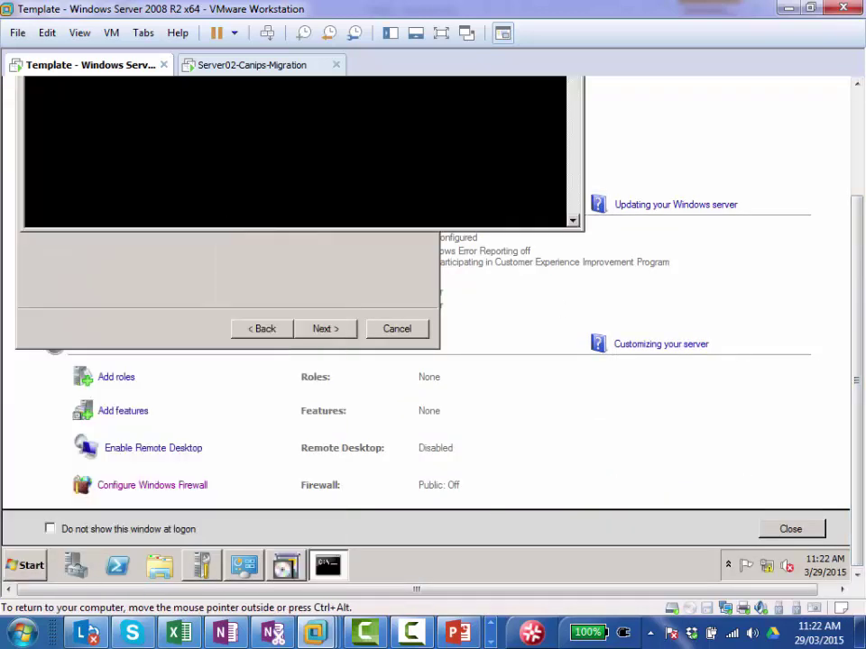
{"action": "scroll", "coordinate": [858, 394], "scroll_direction": "up", "scroll_amount": 3}
{"action": "left_click", "coordinate": [440, 248]}
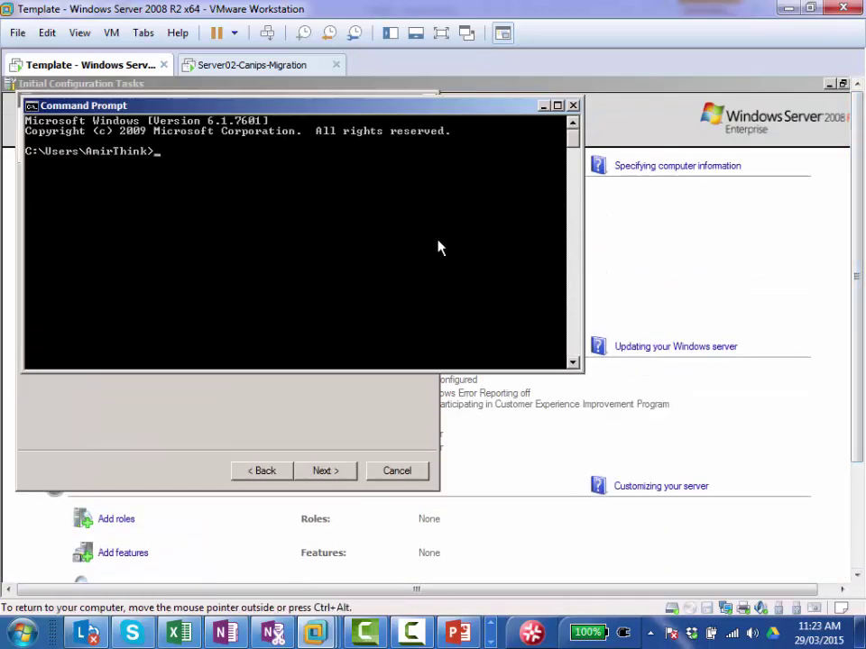
{"action": "type", "text": "net user"}
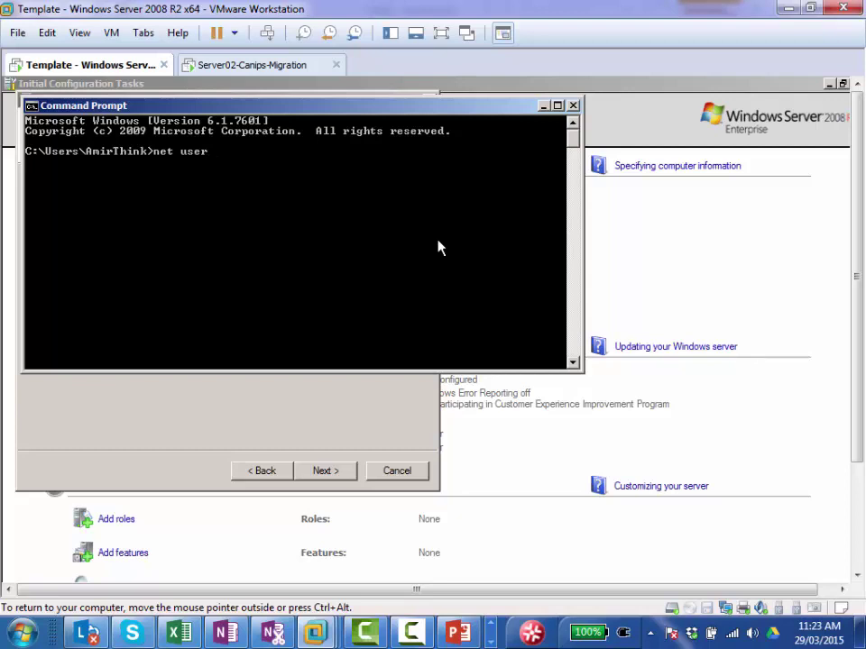
{"action": "type", "text": "administrator abcABC!@#"}
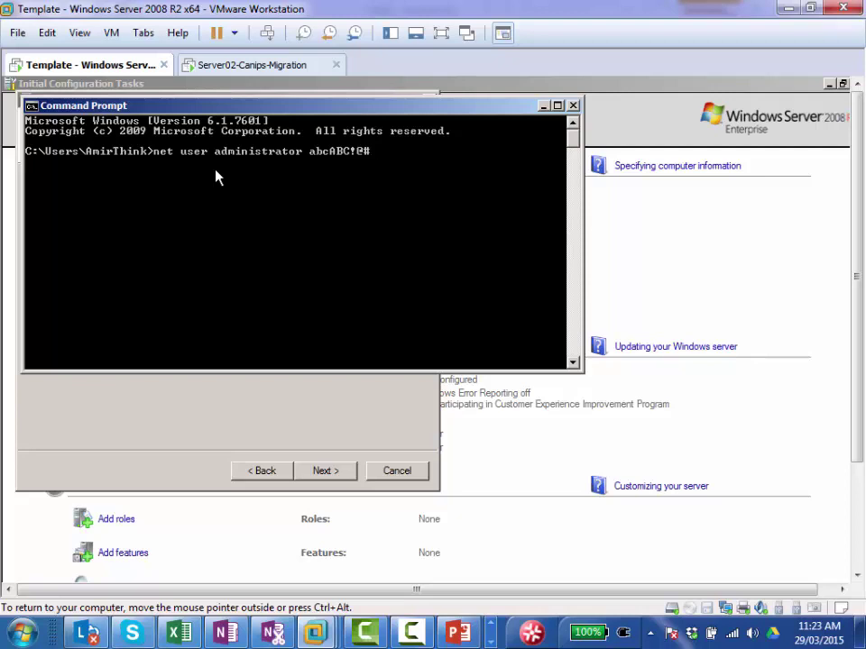
{"action": "key", "text": "Return"}
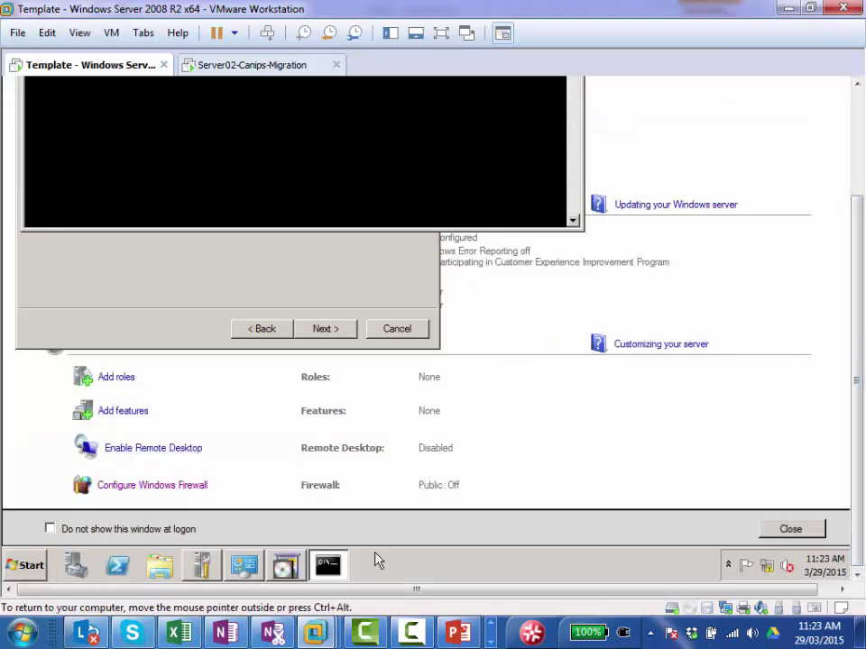
Step: Rerun net user administrator with the new password in an elevated Command Prompt
{"action": "right_click", "coordinate": [327, 566]}
{"action": "right_click", "coordinate": [330, 499]}
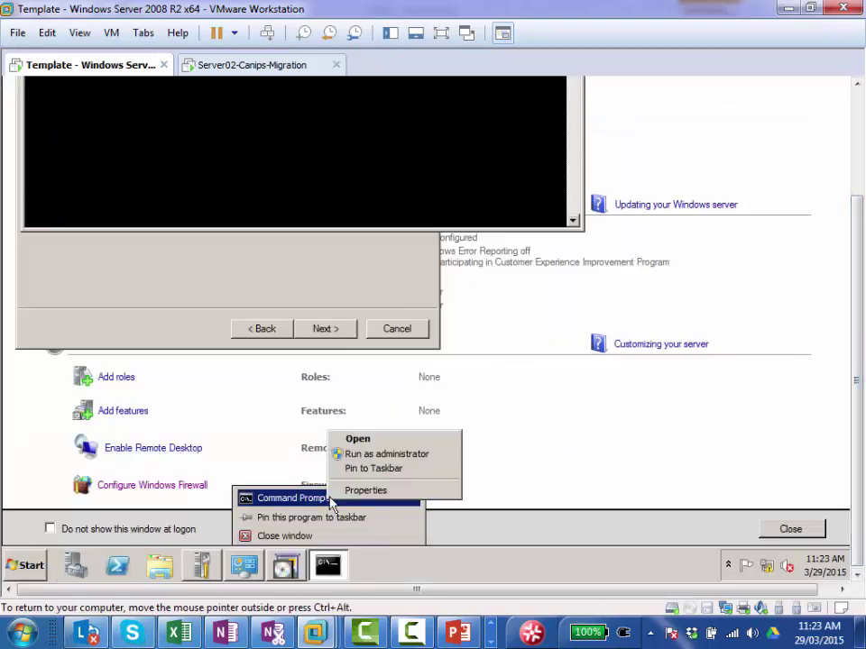
{"action": "left_click", "coordinate": [361, 455]}
{"action": "left_click", "coordinate": [417, 493]}
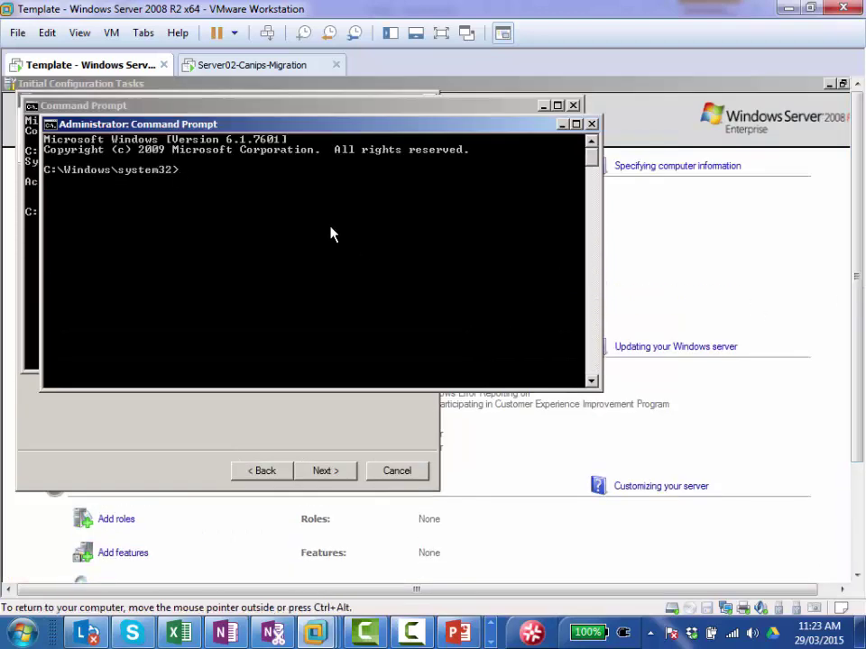
{"action": "type", "text": "net user adm"}
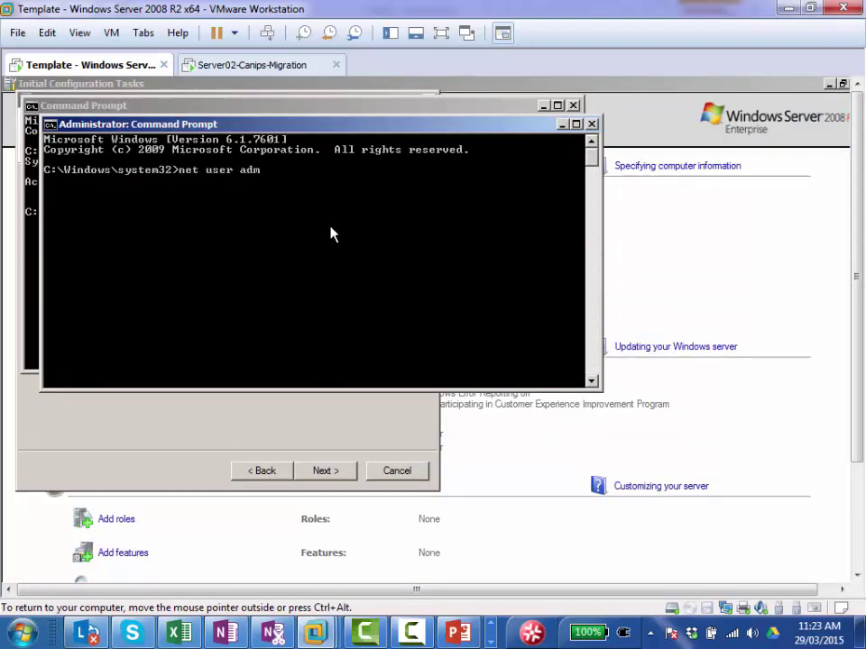
{"action": "type", "text": "inistrator abc"}
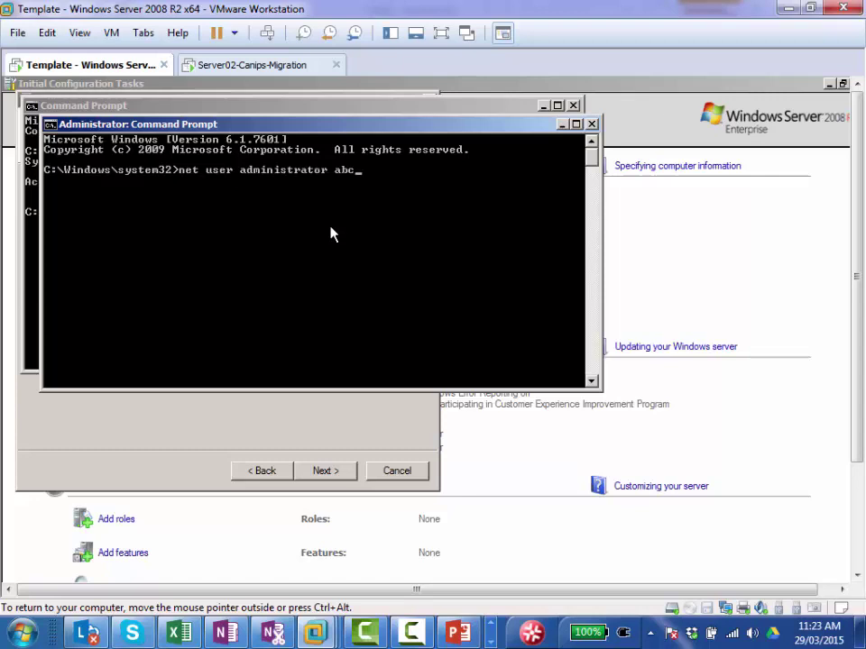
{"action": "type", "text": "ABC!@#"}
{"action": "key", "text": "Return"}
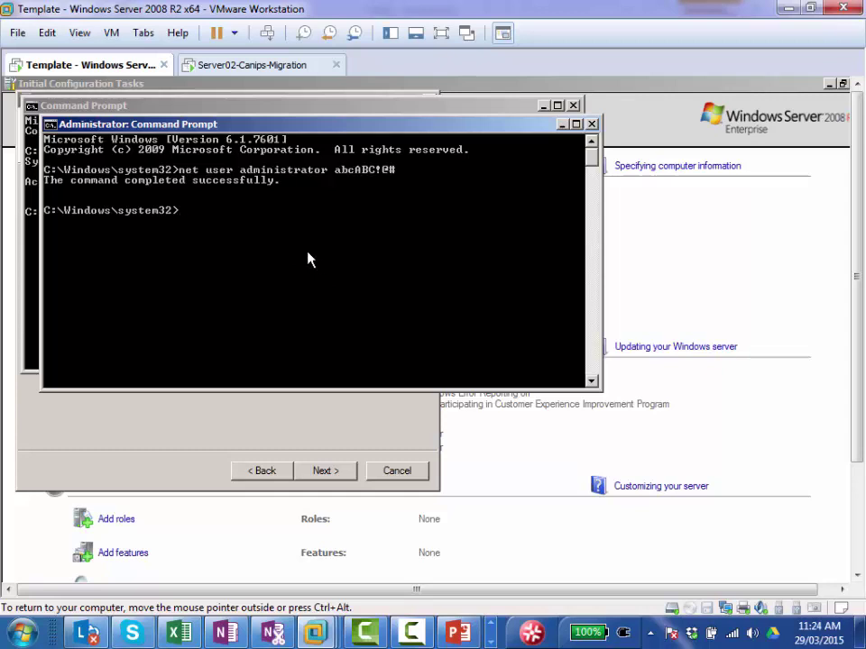
Step: Name the forest root domain MyDomain.local and set the forest level to Windows Server 2008 R2
{"action": "left_click", "coordinate": [233, 446]}
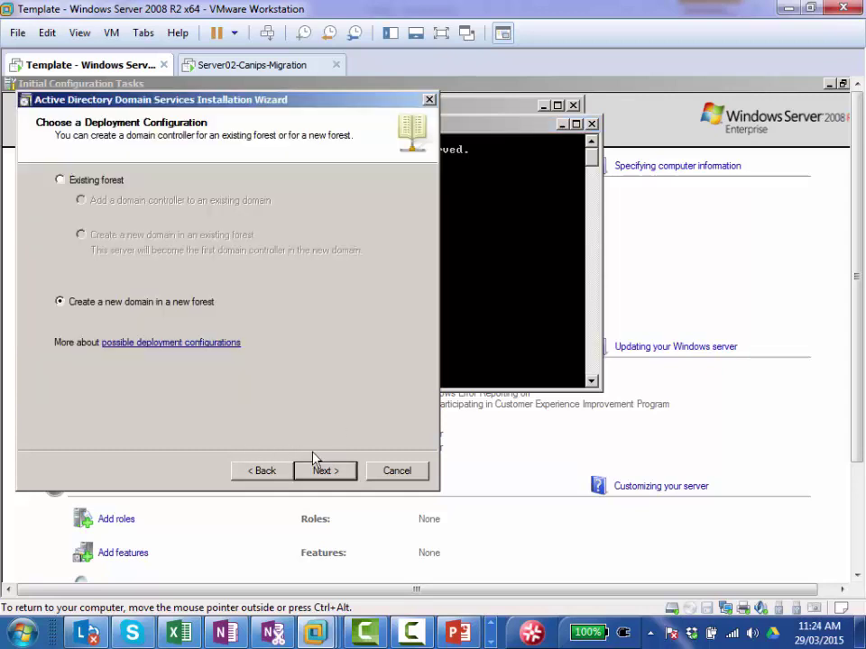
{"action": "left_click", "coordinate": [325, 471]}
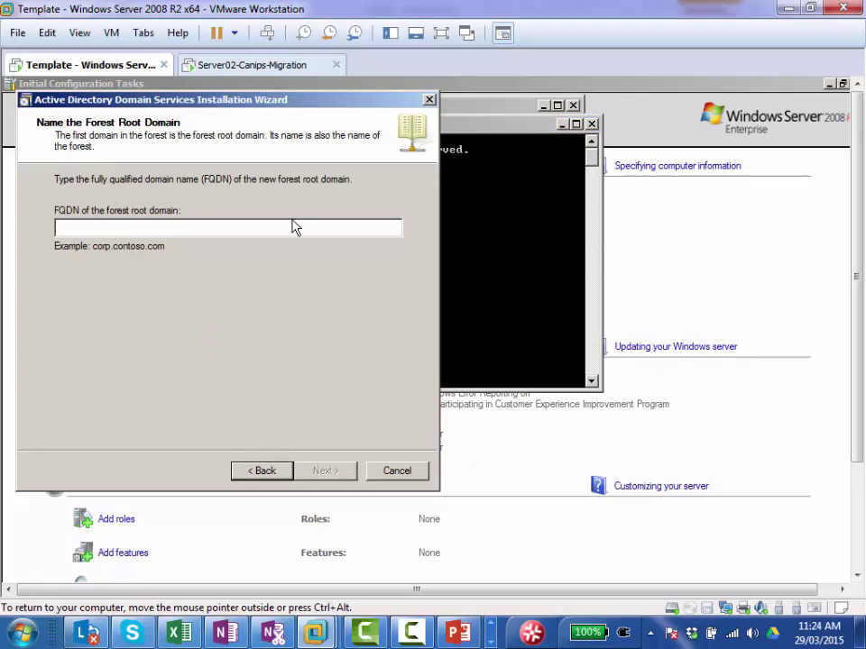
{"action": "type", "text": "MyDom"}
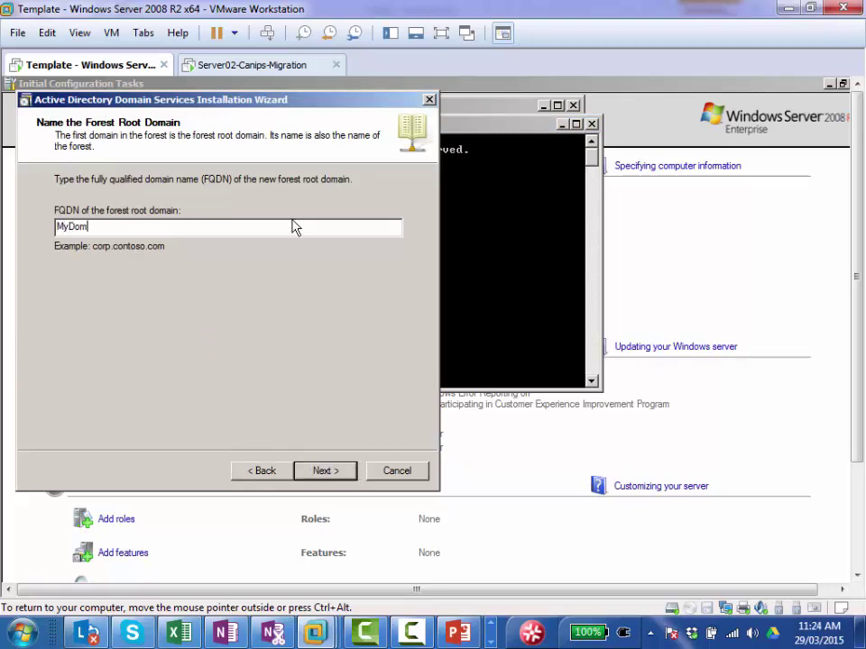
{"action": "type", "text": "ain.lca"}
{"action": "key", "text": "BackSpace"}
{"action": "key", "text": "BackSpace"}
{"action": "type", "text": "ocal"}
{"action": "left_click", "coordinate": [322, 472]}
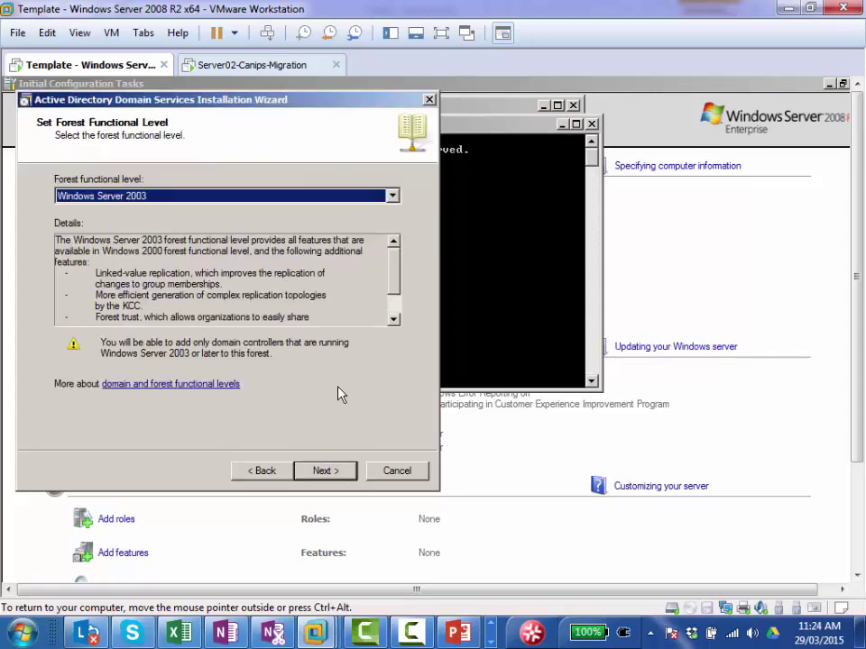
{"action": "left_click", "coordinate": [149, 196]}
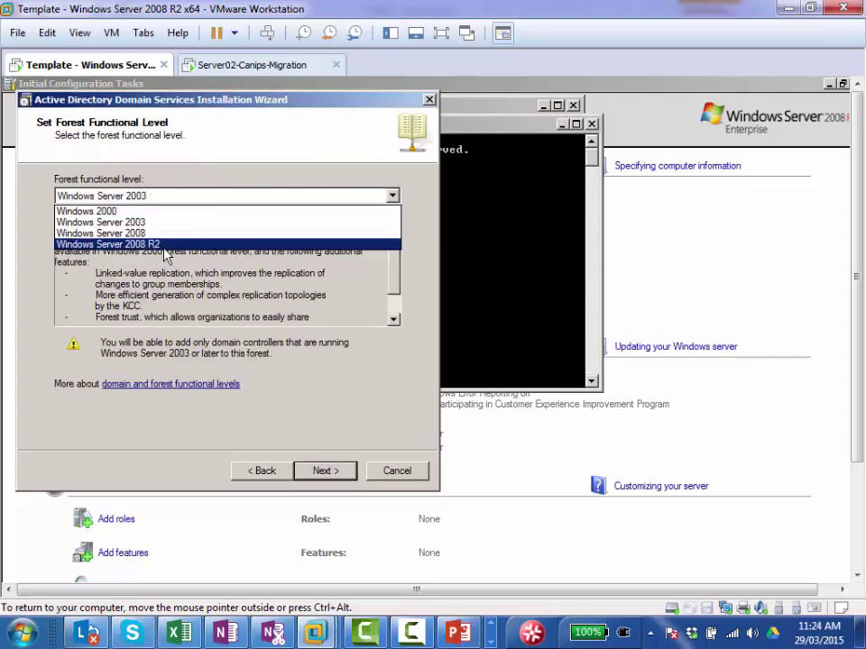
{"action": "left_click", "coordinate": [167, 245]}
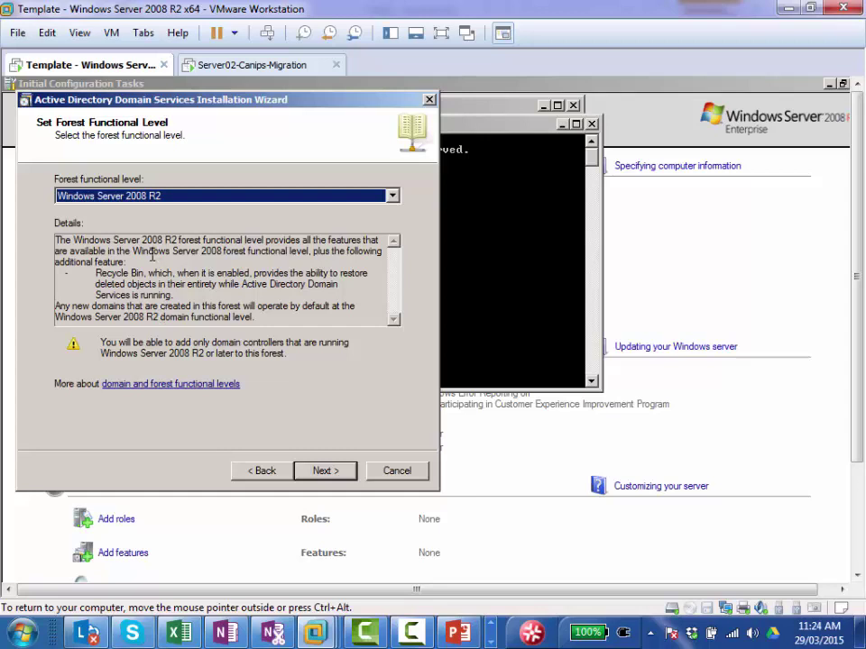
{"action": "left_click", "coordinate": [325, 472]}
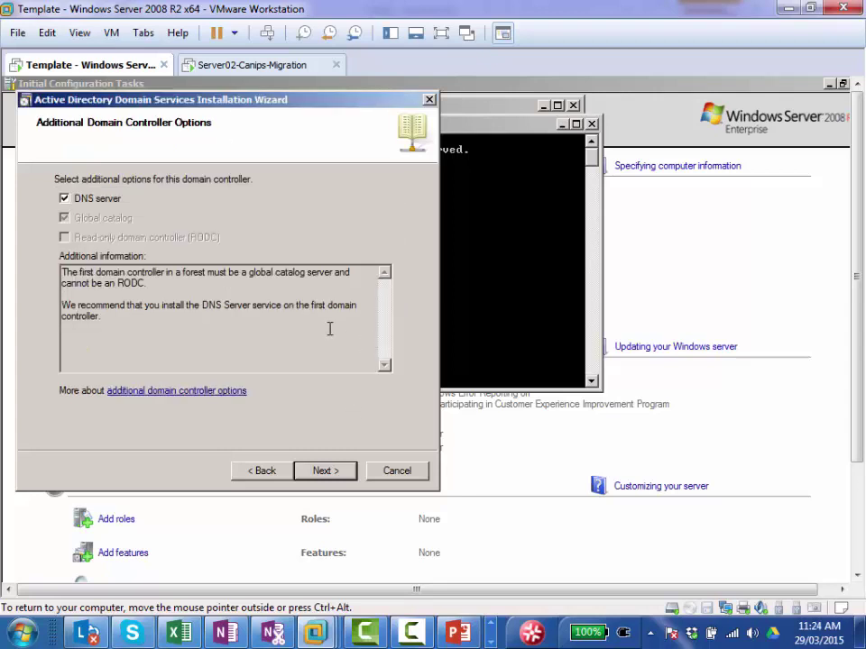
Step: Keep DNS and the default folders, set the restore mode password, and start the promotion
{"action": "left_click", "coordinate": [332, 473]}
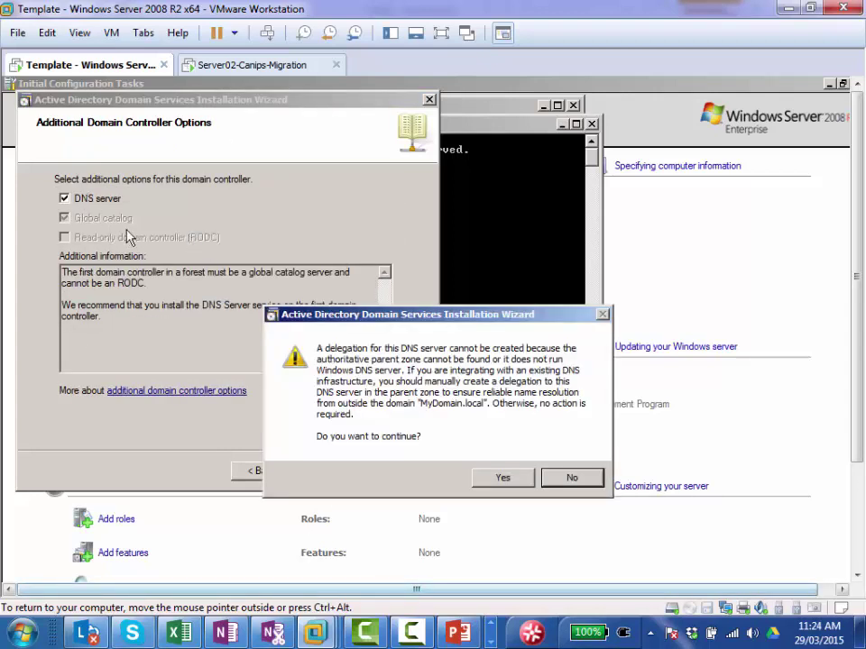
{"action": "left_click", "coordinate": [503, 479]}
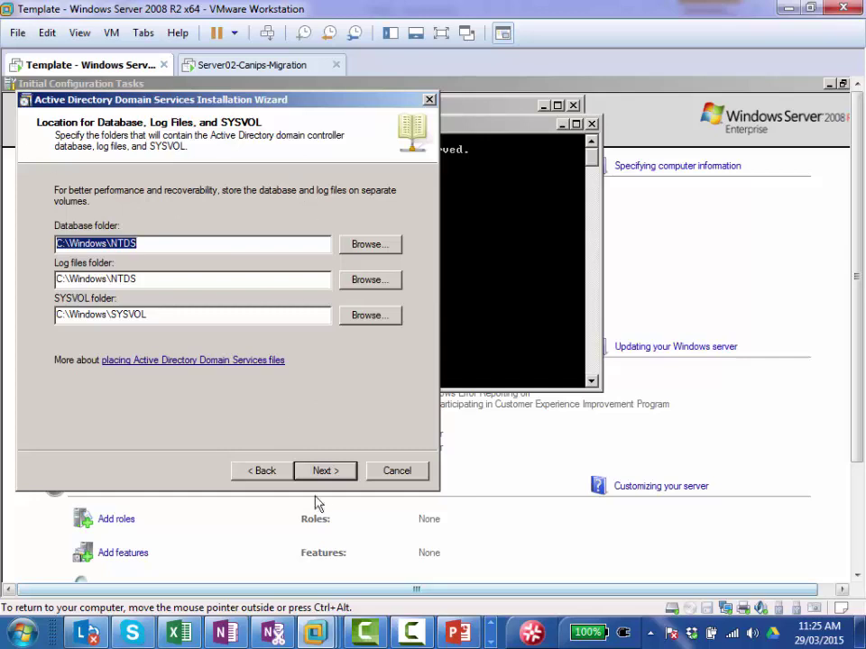
{"action": "left_click", "coordinate": [325, 472]}
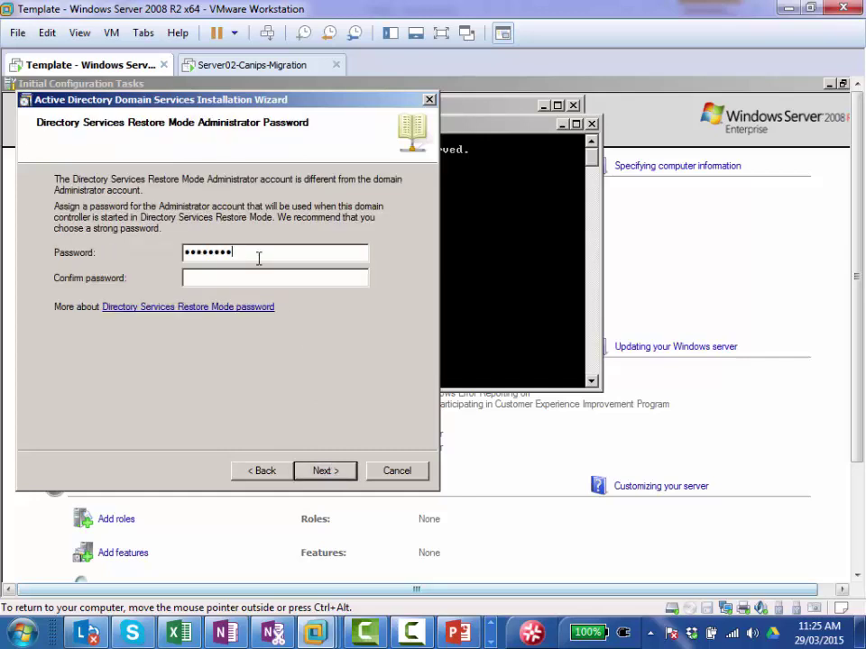
{"action": "type", "text": "1"}
{"action": "key", "text": "Tab"}
{"action": "type", "text": "P"}
{"action": "left_click", "coordinate": [325, 471]}
{"action": "left_click", "coordinate": [325, 471]}
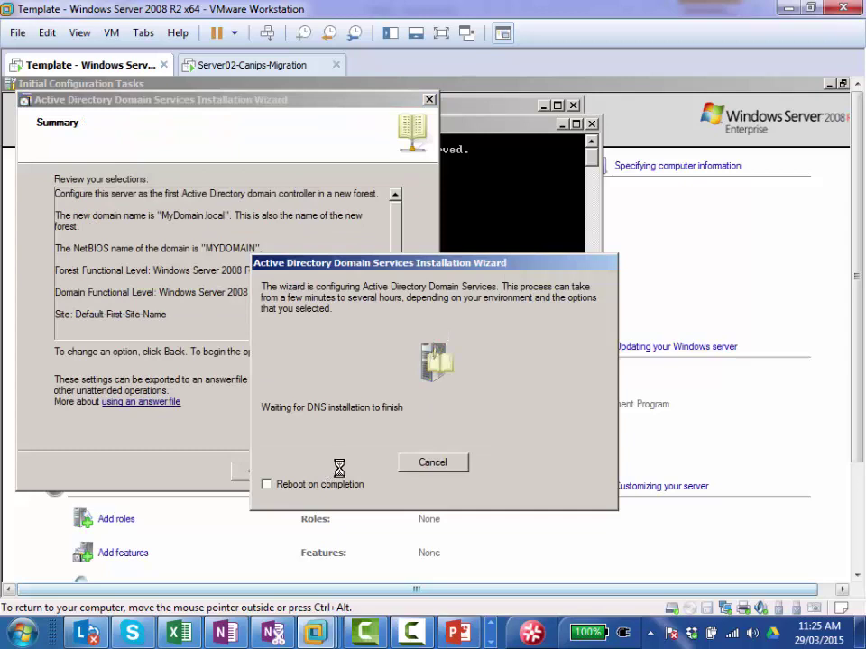
Step: Enable reboot on completion, sign in to Server02-Canips-Migration as Administrator, and return to the Template VM
{"action": "left_click", "coordinate": [266, 485]}
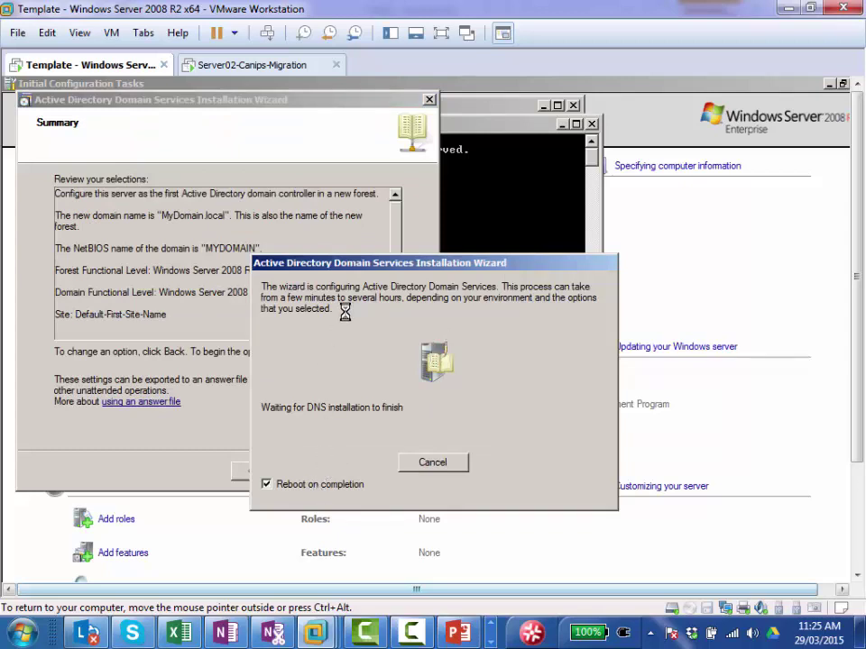
{"action": "left_click", "coordinate": [233, 68]}
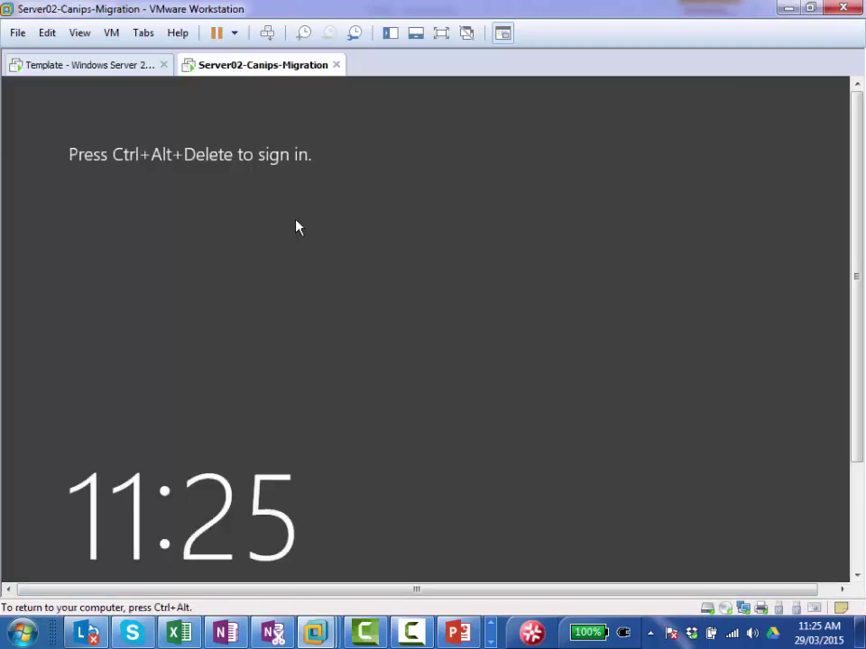
{"action": "left_click", "coordinate": [269, 35]}
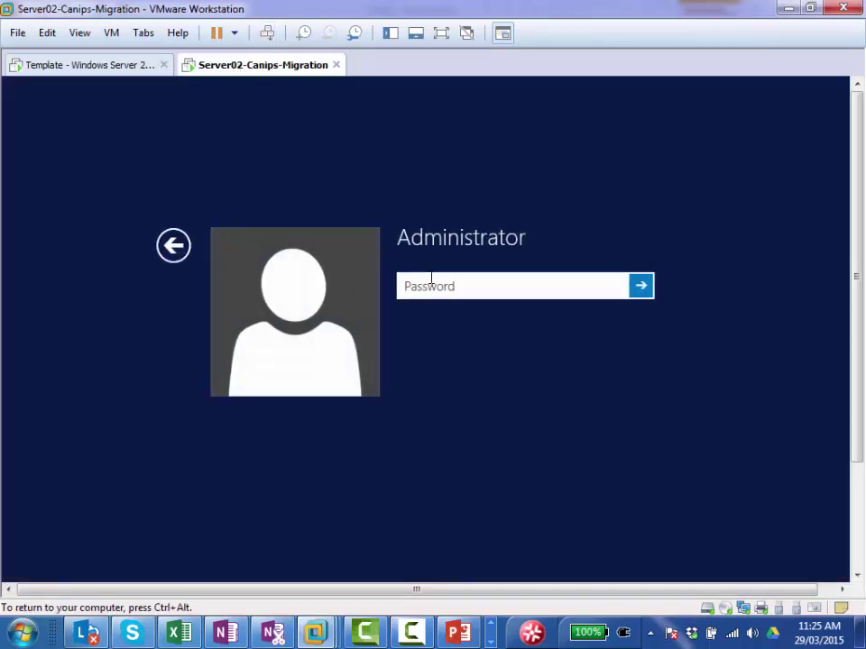
{"action": "type", "text": "******"}
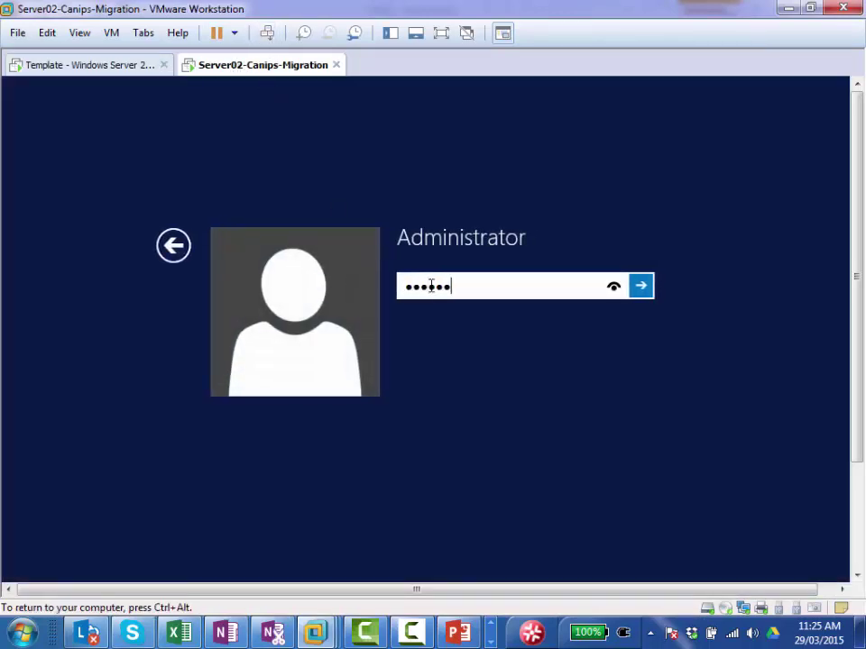
{"action": "type", "text": "***"}
{"action": "key", "text": "Return"}
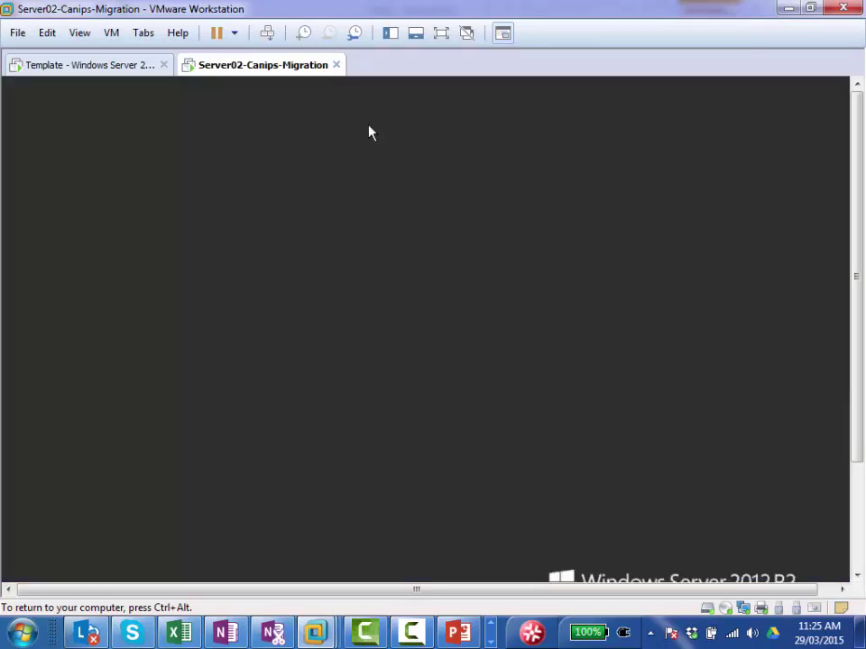
{"action": "left_click", "coordinate": [85, 69]}
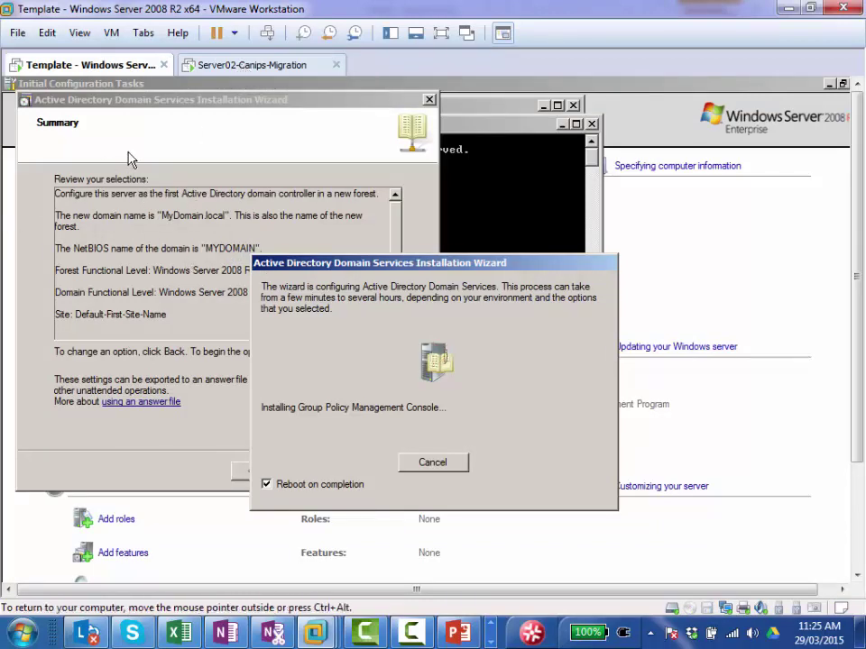
{"action": "key", "text": "ctrl+alt"}
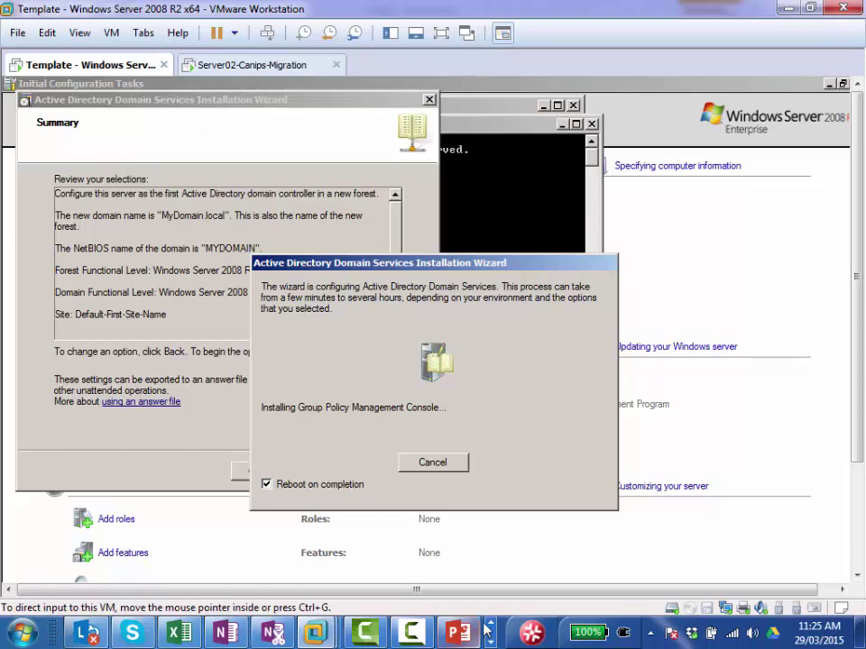
Step: Show slide 5, 'Schema master – Forest-Wide', in the PowerPoint FSMO deck
{"action": "key", "text": "alt+Tab"}
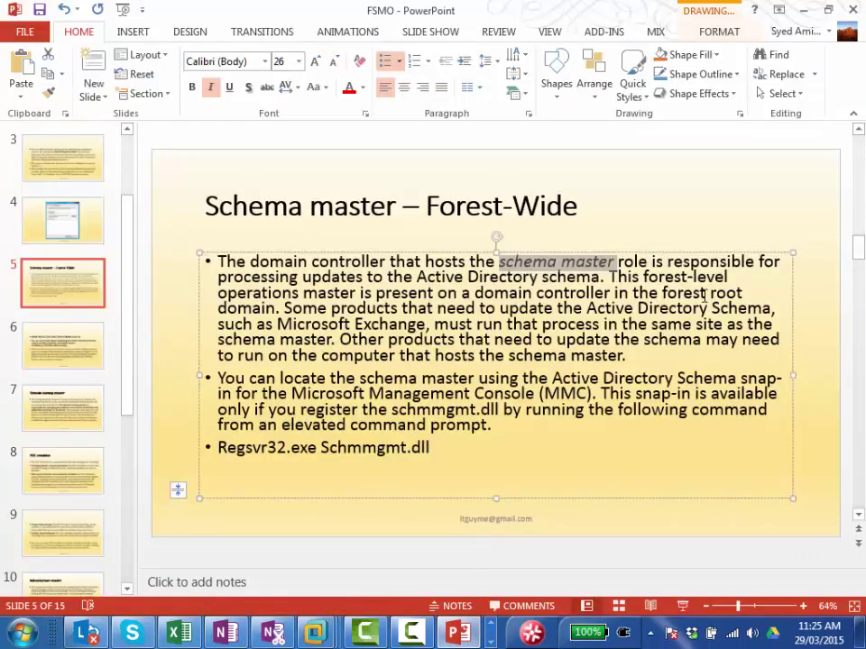
{"action": "key", "text": "Right"}
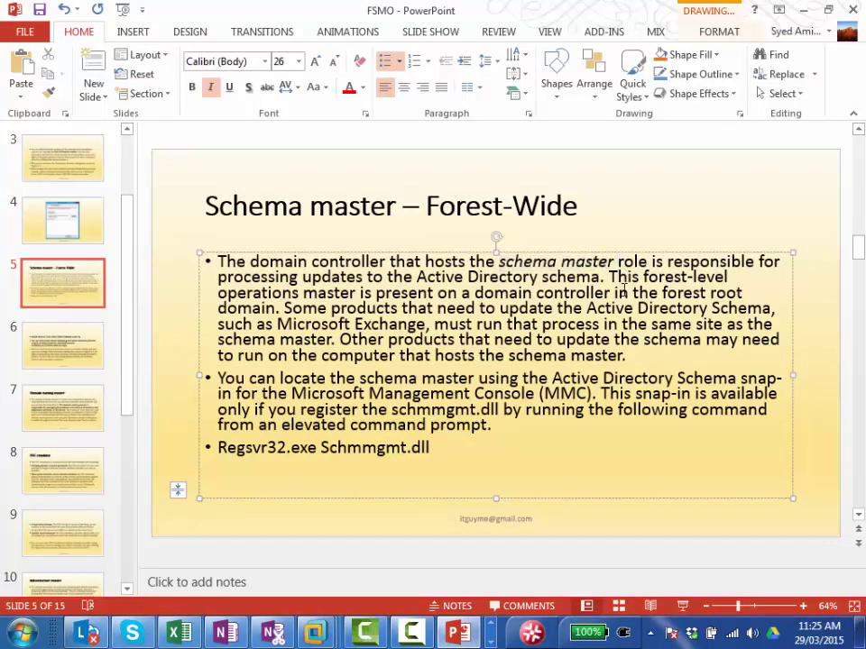
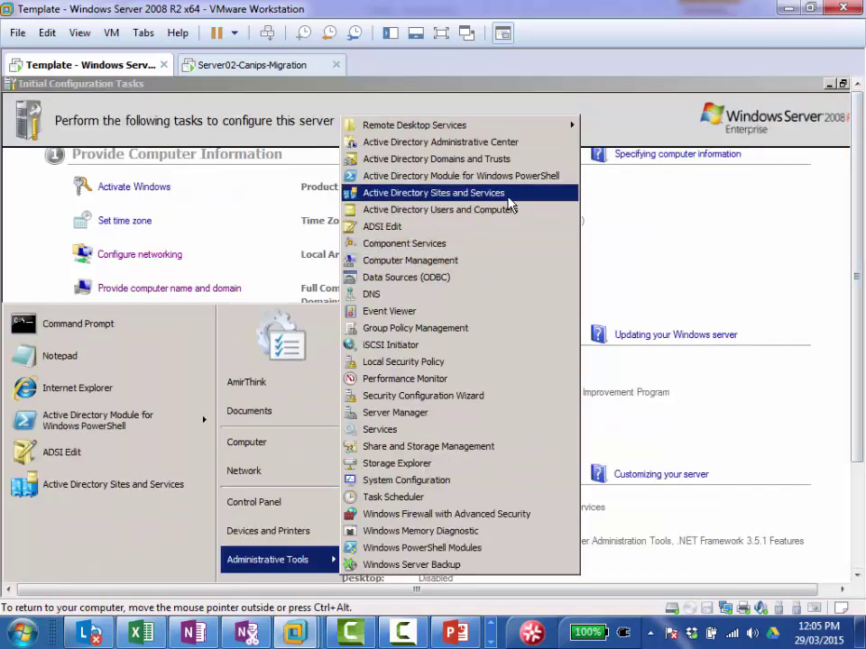
Step: In Active Directory Sites and Services, open the Properties of SERVER01's NTDS Settings object
{"action": "left_click", "coordinate": [503, 199]}
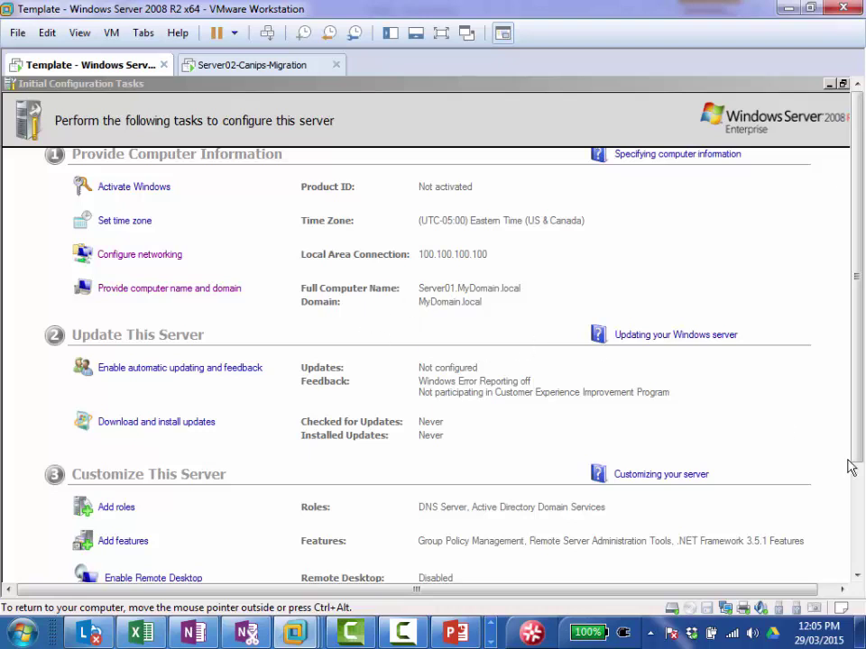
{"action": "left_click", "coordinate": [859, 496]}
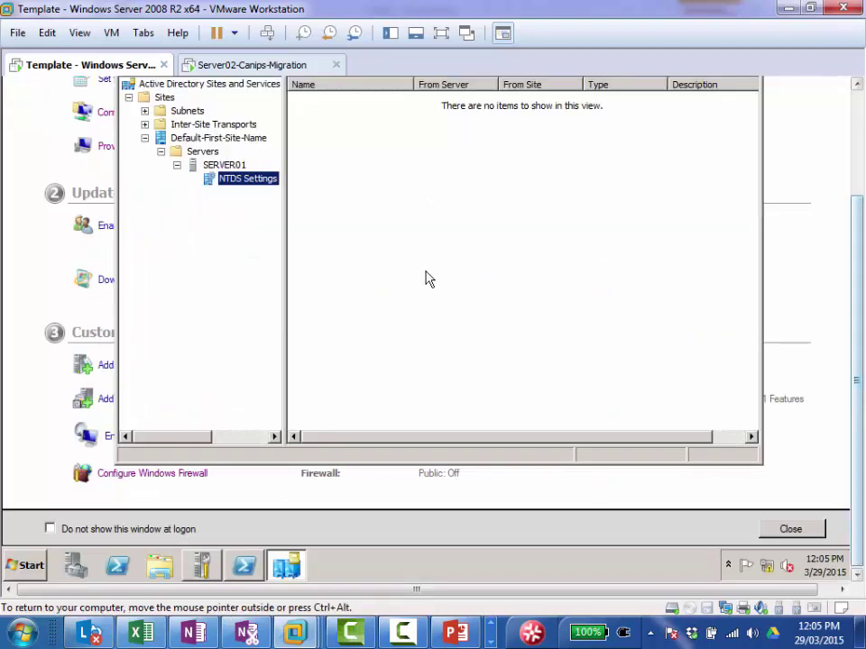
{"action": "right_click", "coordinate": [242, 184]}
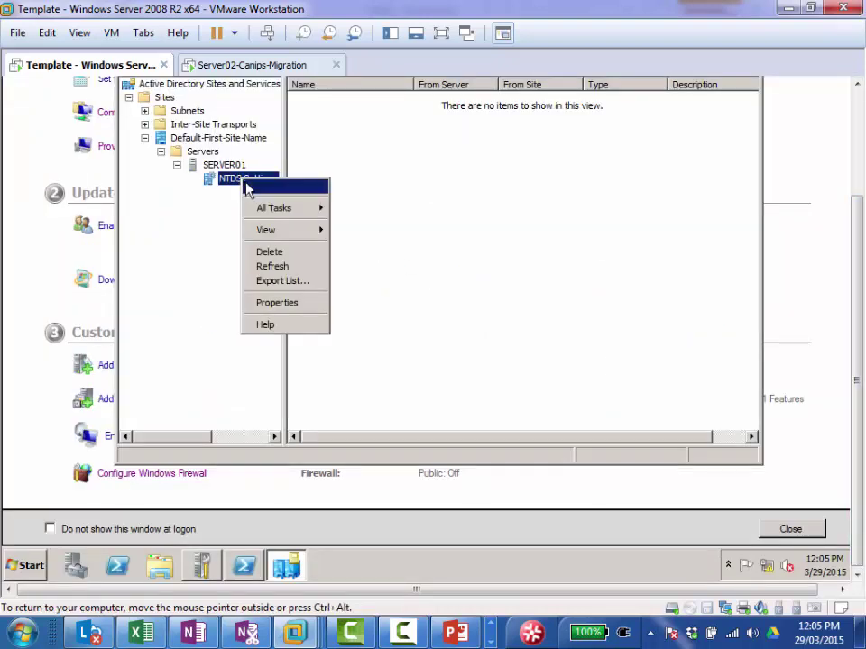
{"action": "left_click", "coordinate": [290, 303]}
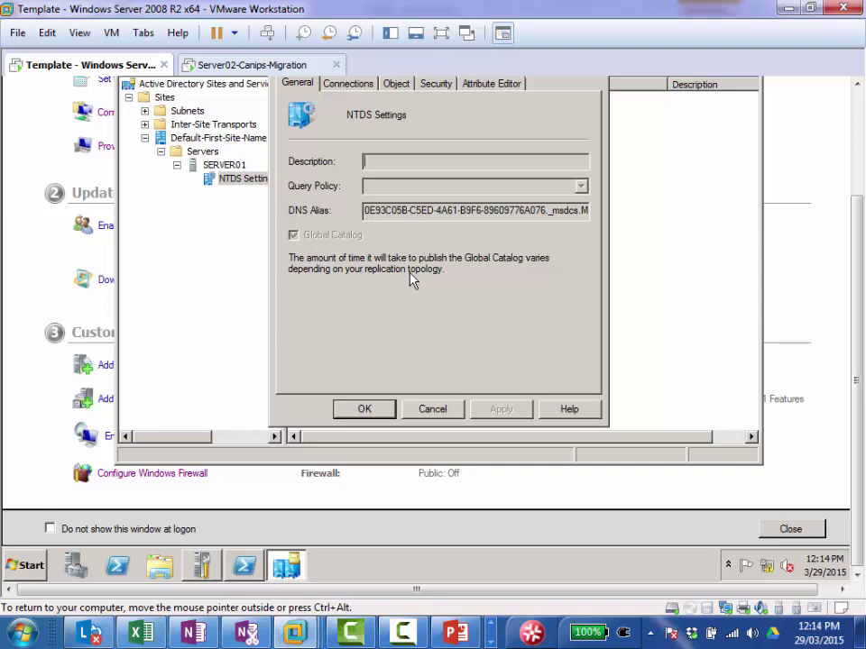
Step: Release the VM's input and return to slide 5, 'Schema master – Forest-Wide', of the FSMO deck
{"action": "scroll", "coordinate": [746, 117], "scroll_direction": "up", "scroll_amount": 3}
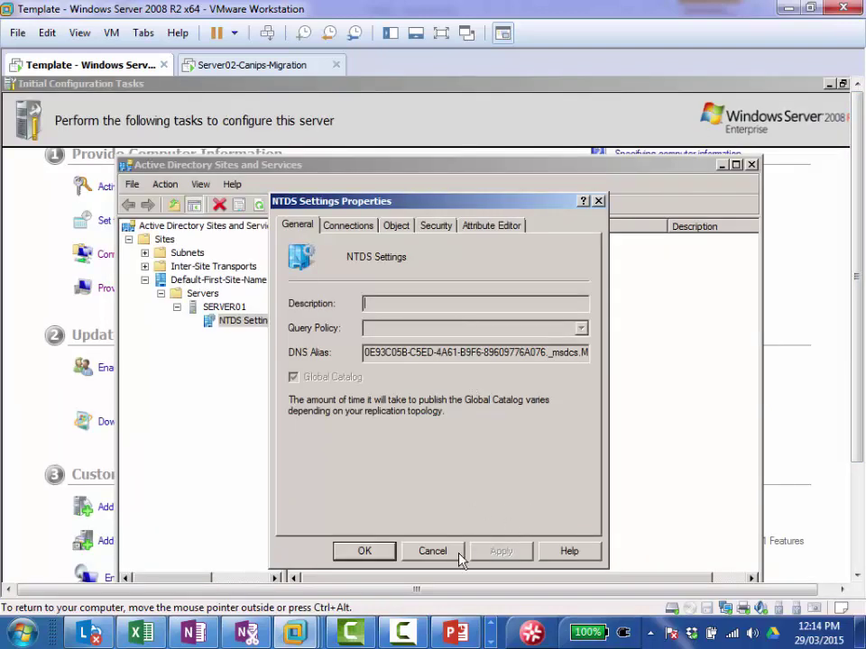
{"action": "key", "text": "ctrl+alt"}
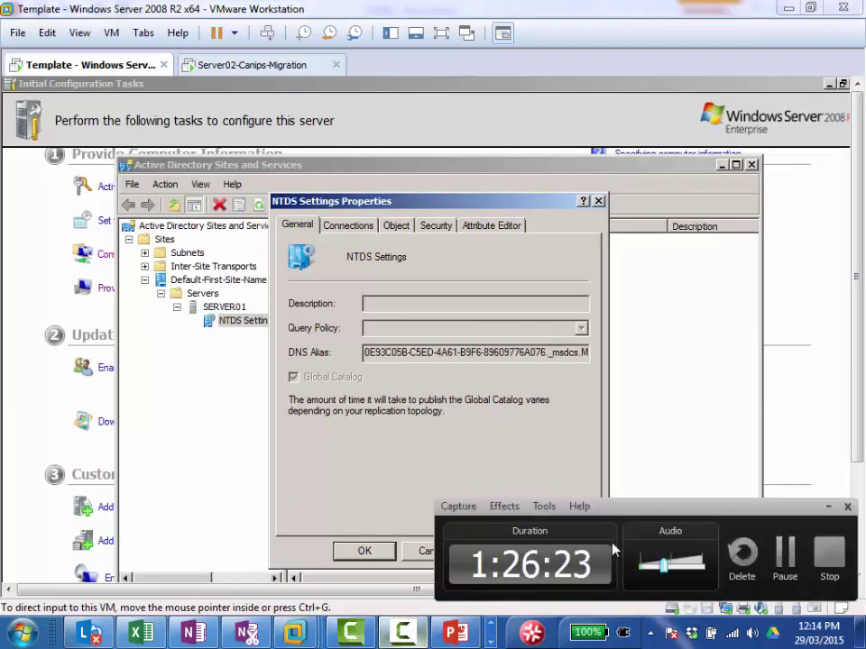
{"action": "left_click", "coordinate": [783, 561]}
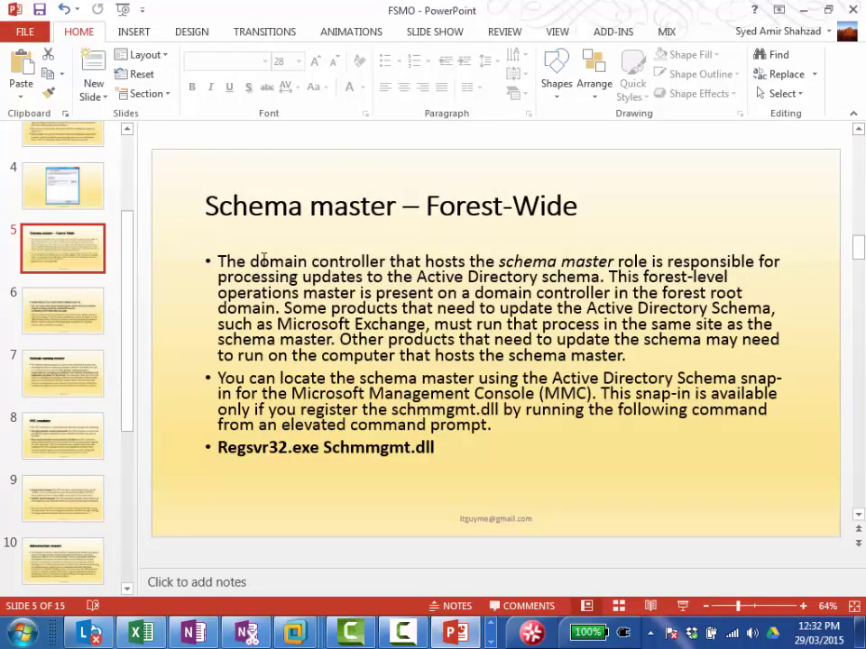
Step: Go through slide 6 on the Active Directory Schema snap-in to slide 7, 'Domain naming master'
{"action": "left_click", "coordinate": [63, 319]}
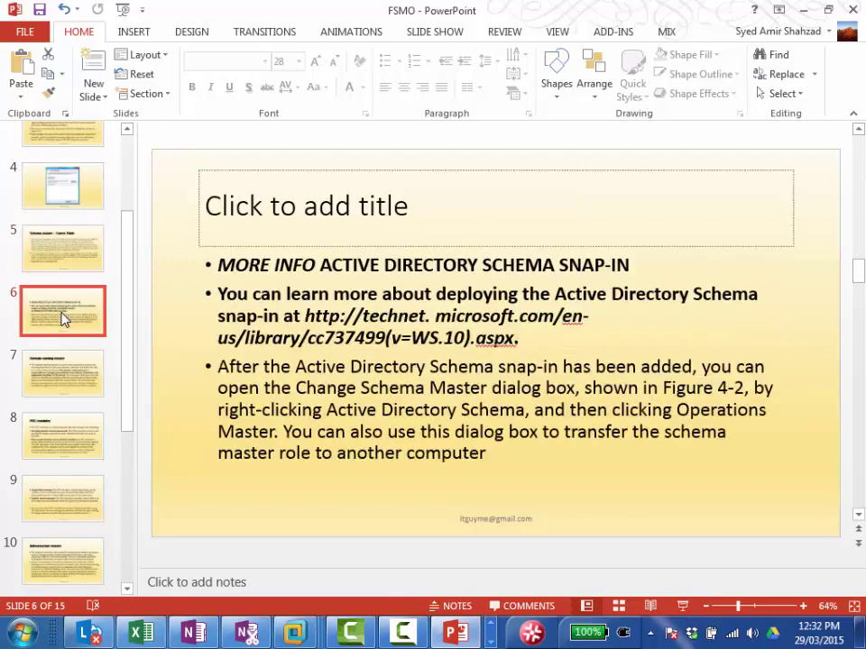
{"action": "left_click", "coordinate": [58, 369]}
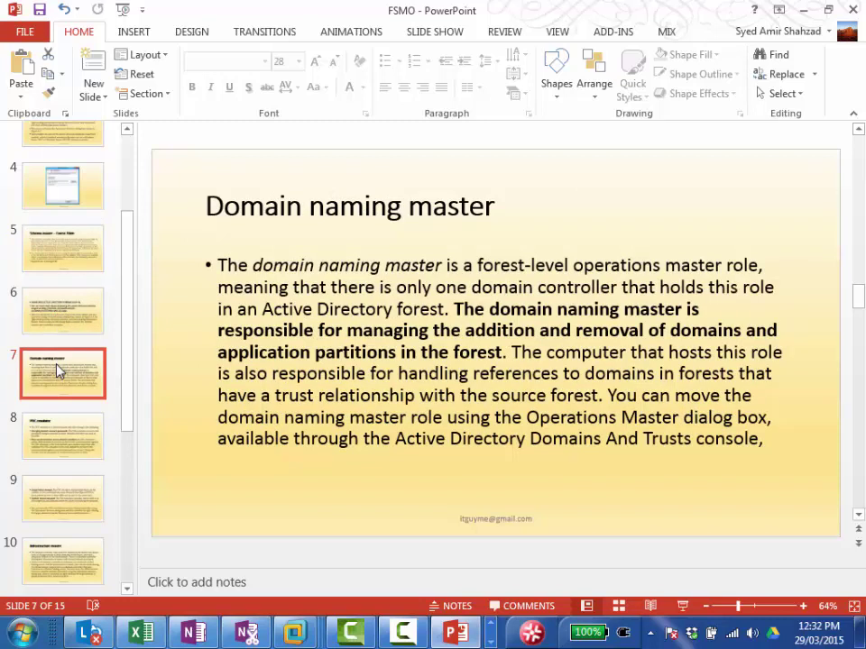
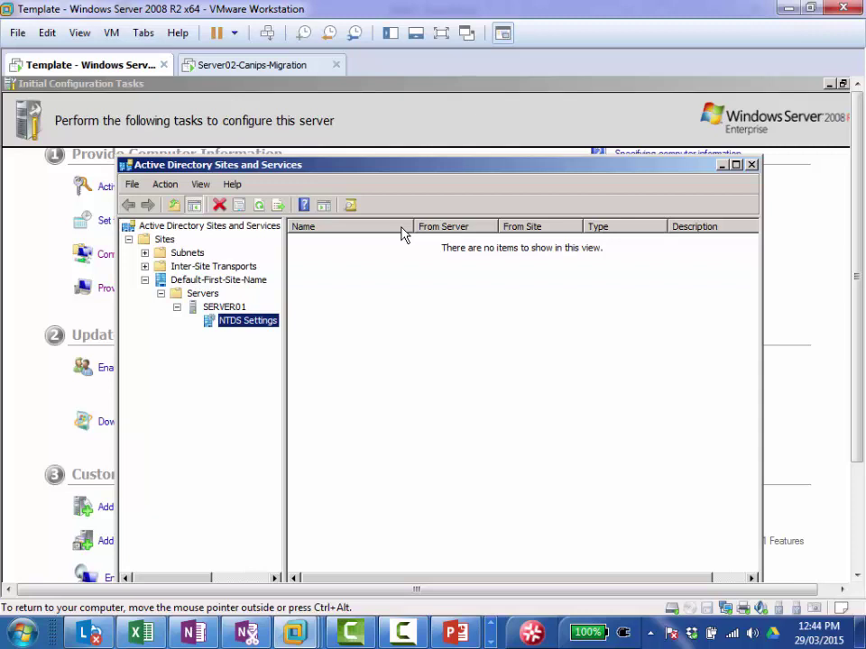
Step: Switch to the Server02-Canips-Migration virtual machine, which is sitting at its lock screen
{"action": "left_click", "coordinate": [264, 68]}
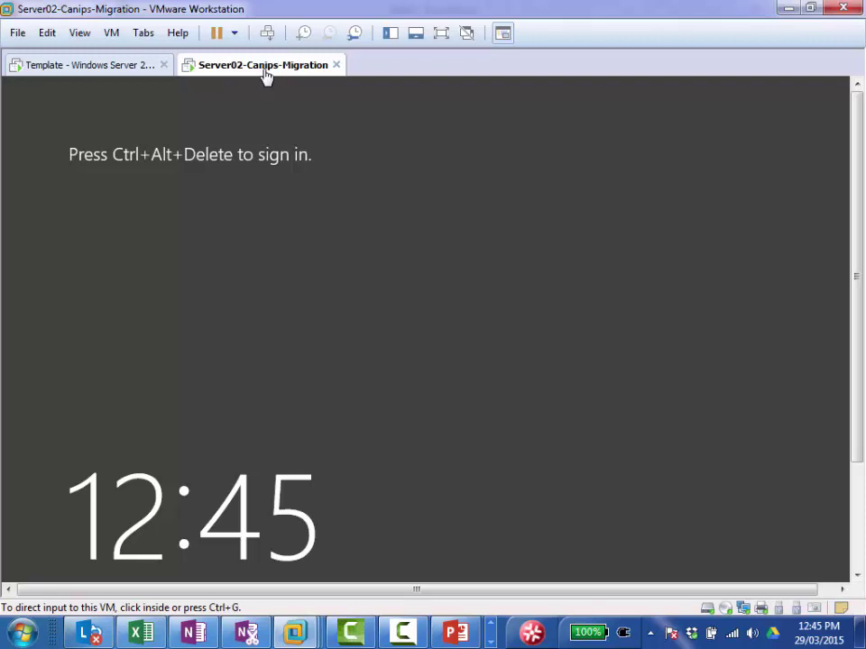
Step: Close Active Directory Sites and Services on the Template VM and return to Server02
{"action": "left_click", "coordinate": [72, 69]}
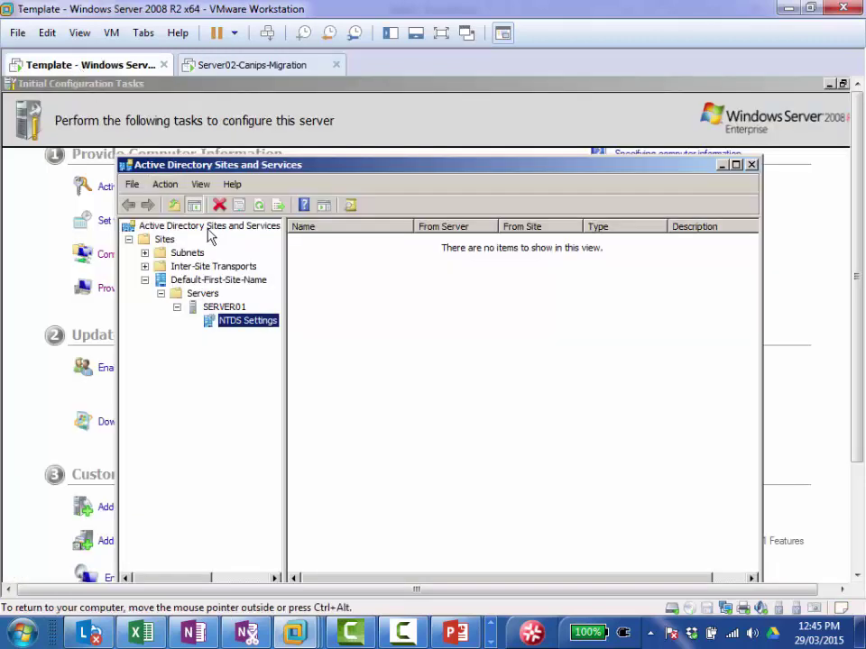
{"action": "left_click", "coordinate": [751, 165]}
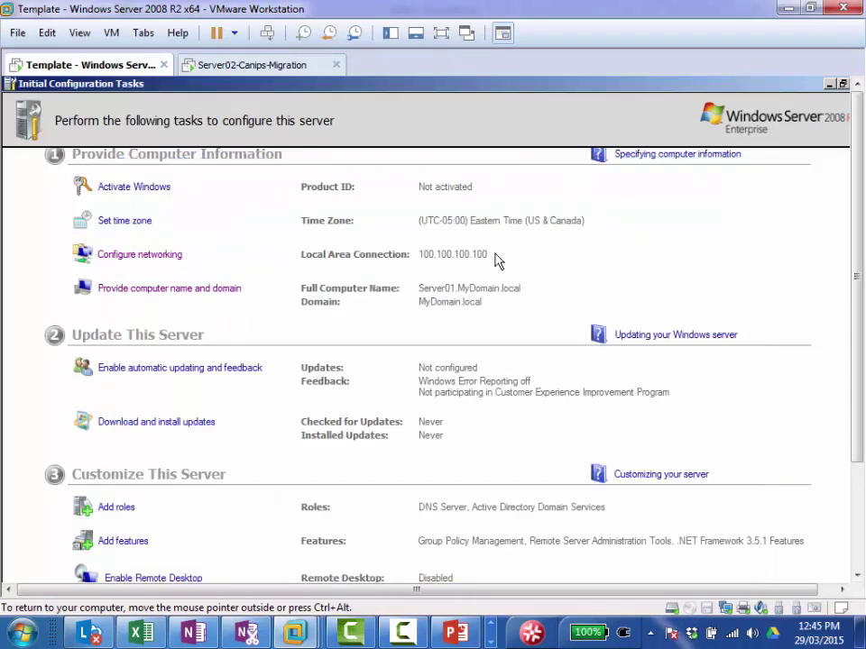
{"action": "left_click", "coordinate": [231, 72]}
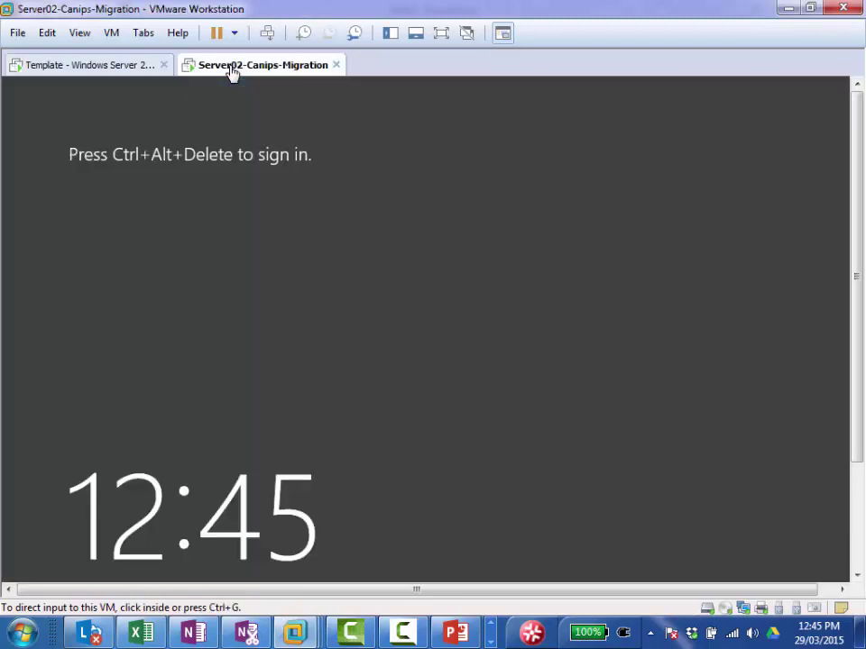
Step: Sign in to Server02 as Other user mydomain\administrator with the domain administrator password
{"action": "left_click", "coordinate": [268, 34]}
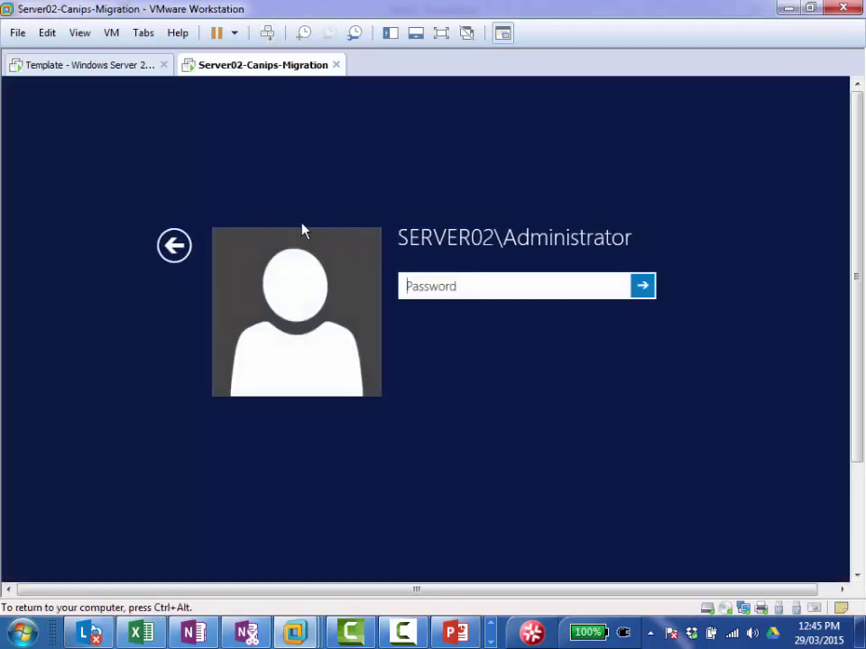
{"action": "left_click", "coordinate": [173, 249]}
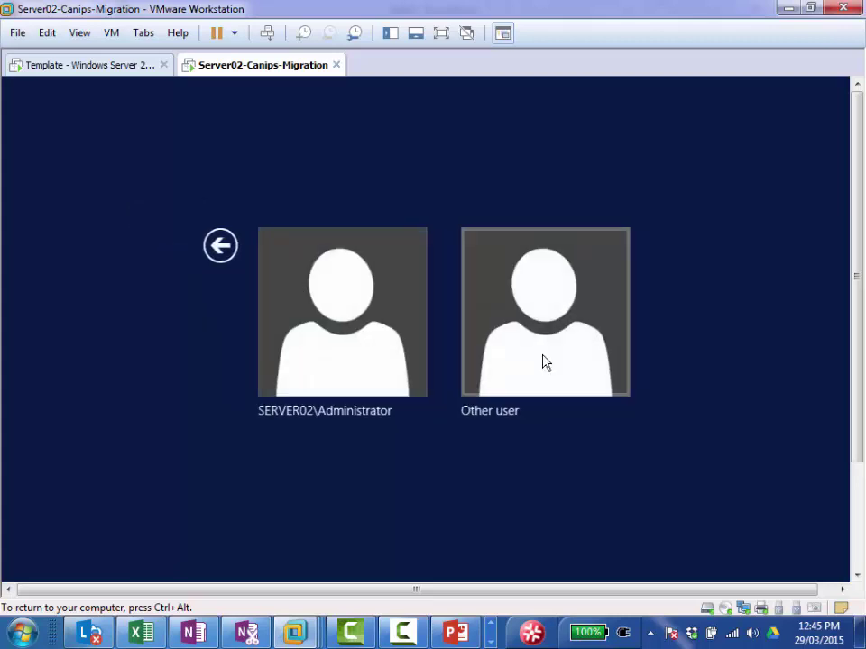
{"action": "left_click", "coordinate": [545, 363]}
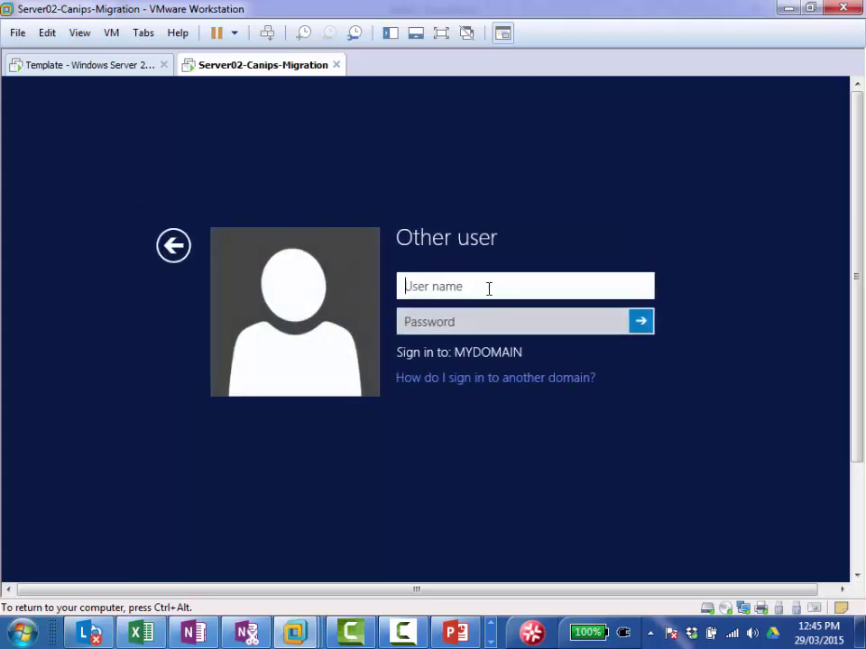
{"action": "type", "text": "mydoma"}
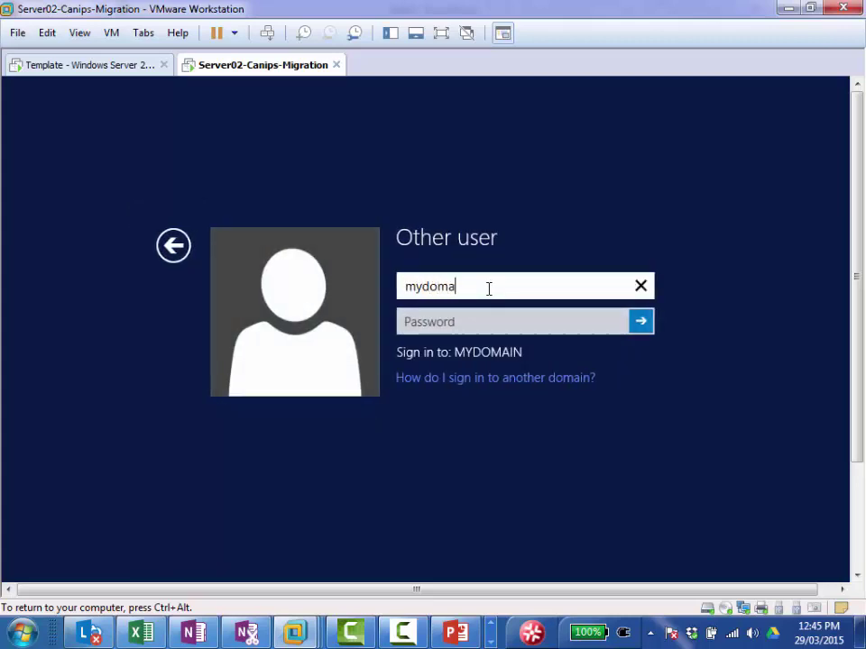
{"action": "type", "text": "in\\adminis"}
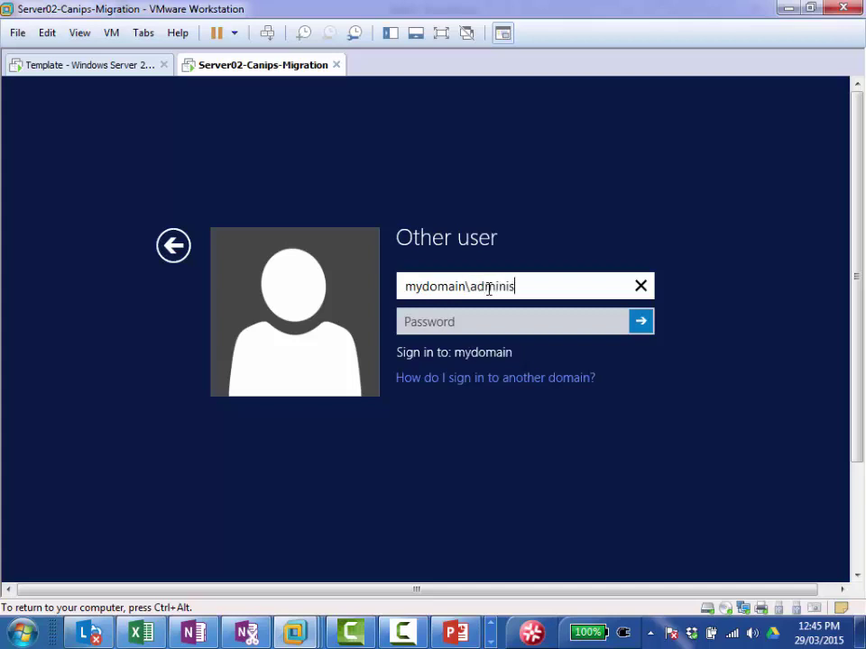
{"action": "type", "text": "trator"}
{"action": "key", "text": "Tab"}
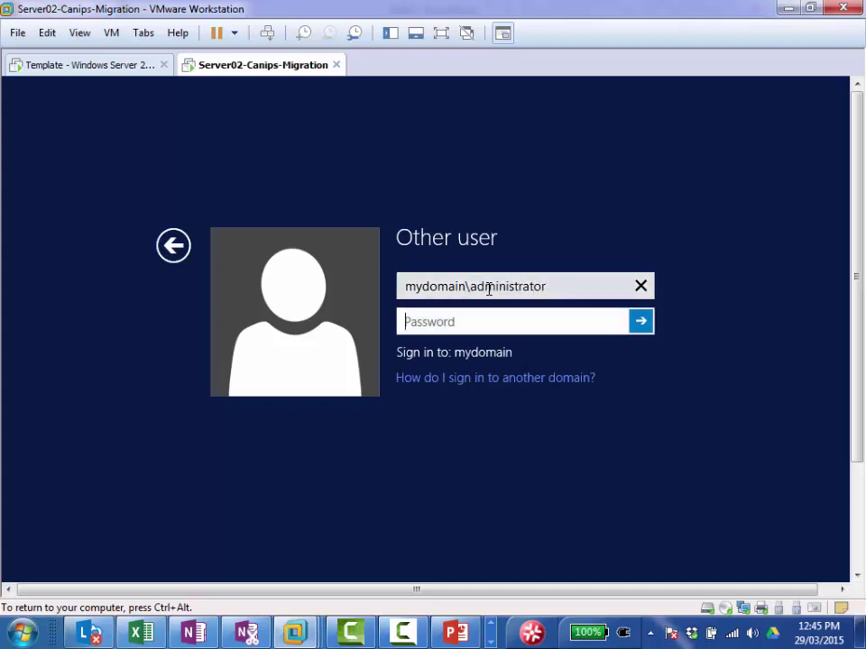
{"action": "type", "text": "**********"}
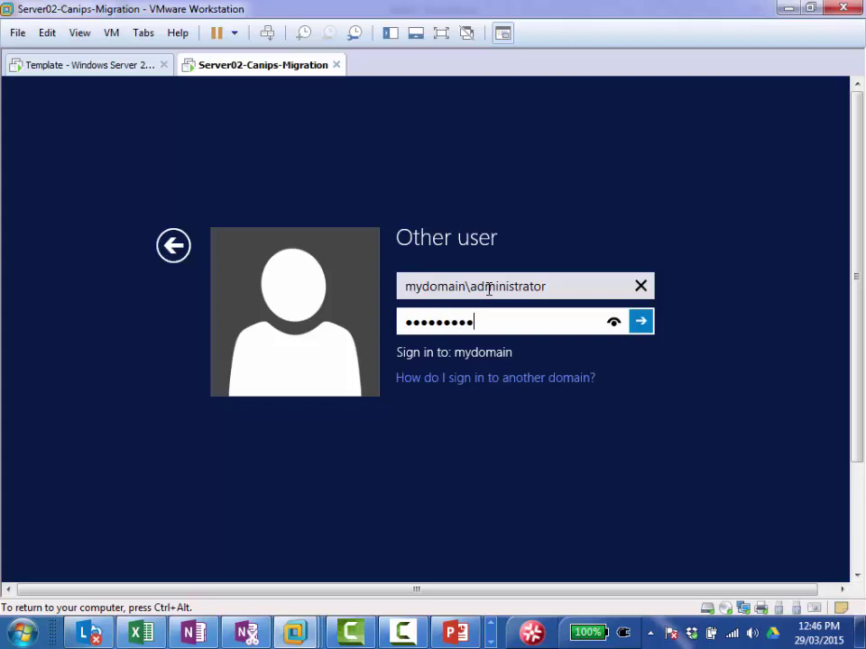
{"action": "key", "text": "Return"}
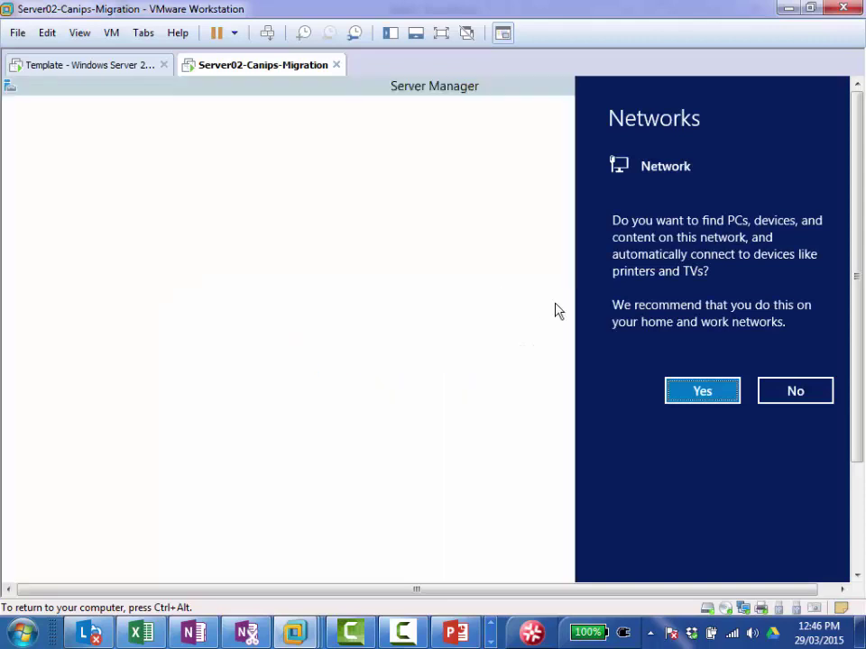
Step: Allow Server02 to be discoverable on the network, then review its 4 GB memory settings without changes
{"action": "left_click", "coordinate": [706, 394]}
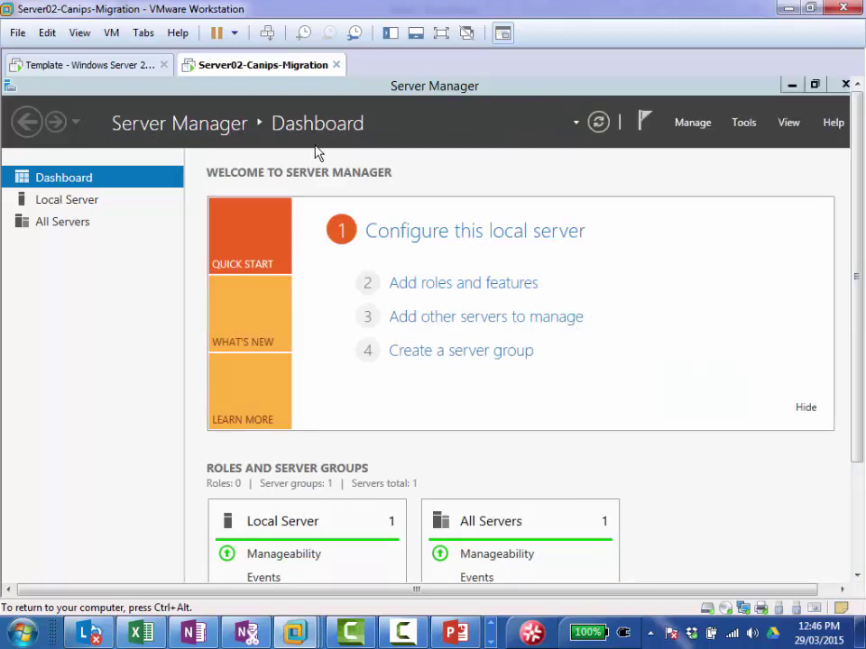
{"action": "right_click", "coordinate": [236, 71]}
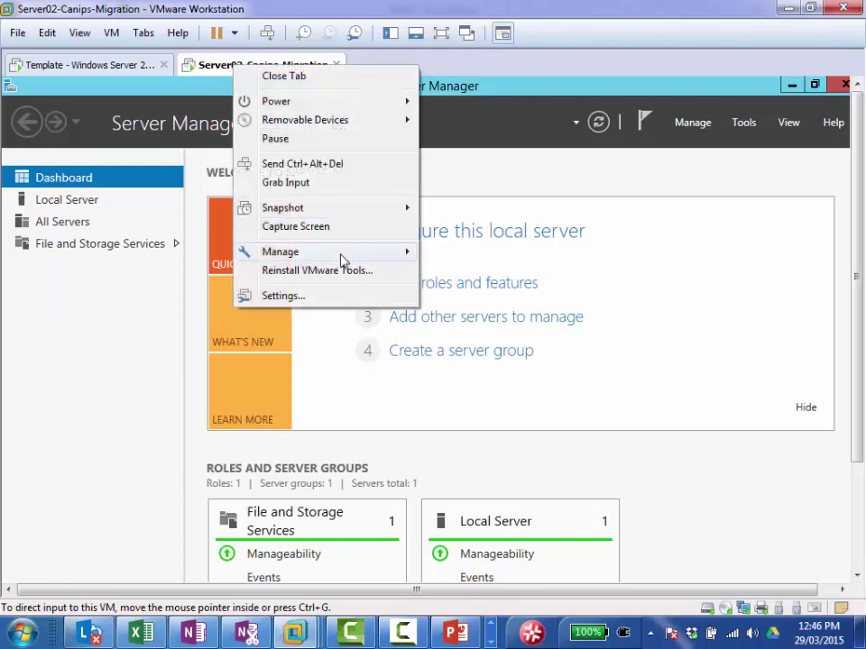
{"action": "left_click", "coordinate": [350, 297]}
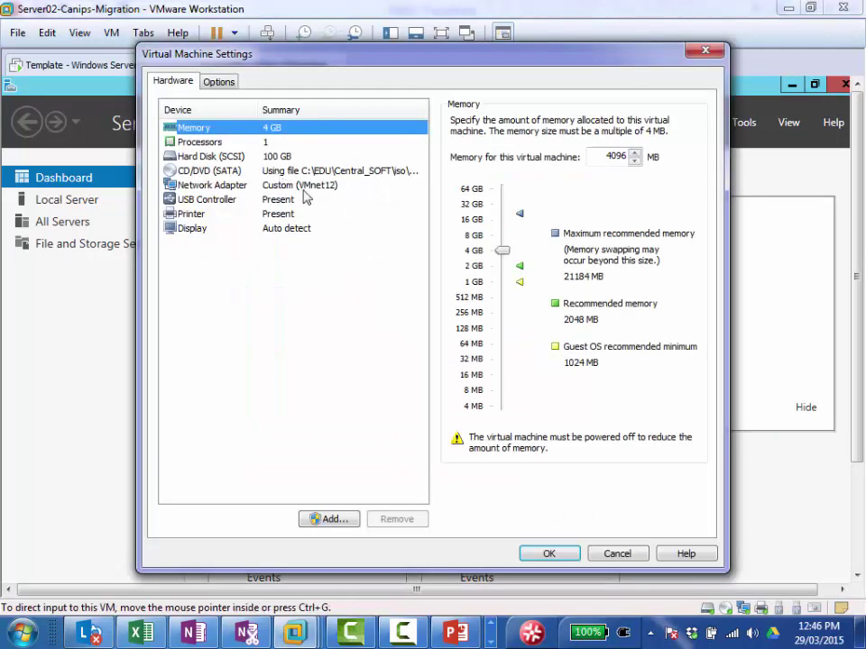
{"action": "left_click", "coordinate": [615, 552]}
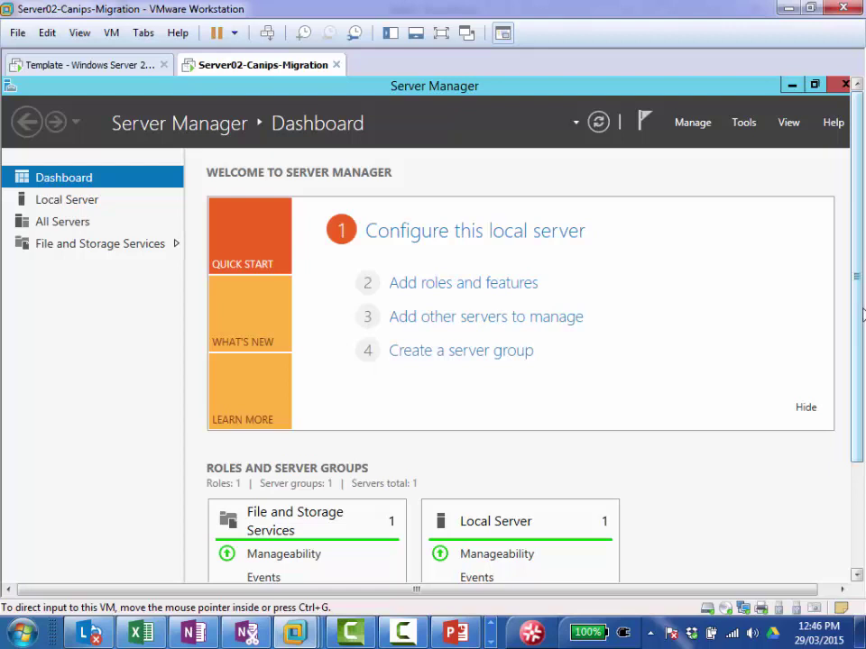
Step: Select Active Directory Domain Services plus its management tools for installation, allowing automatic restart
{"action": "left_click", "coordinate": [479, 285]}
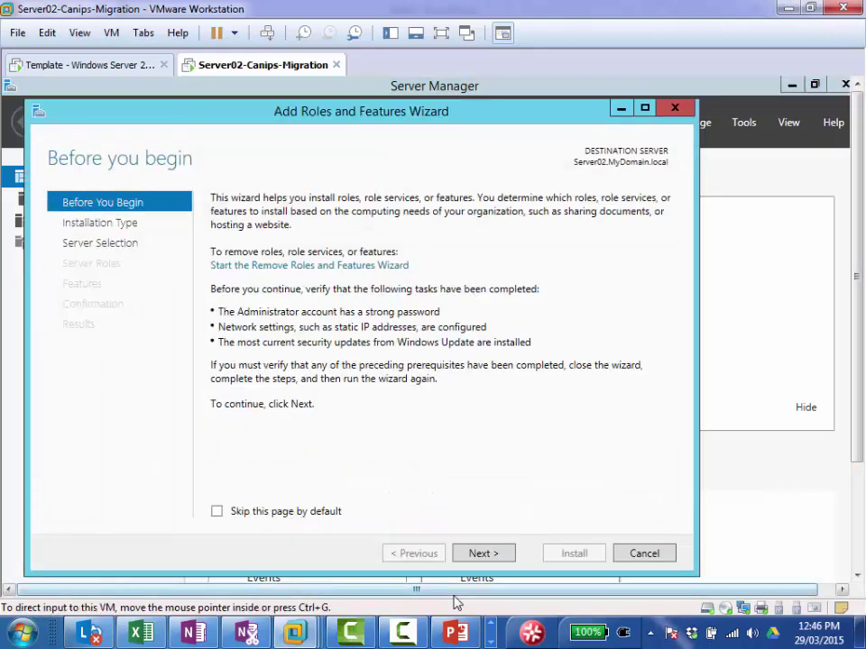
{"action": "left_click", "coordinate": [494, 556]}
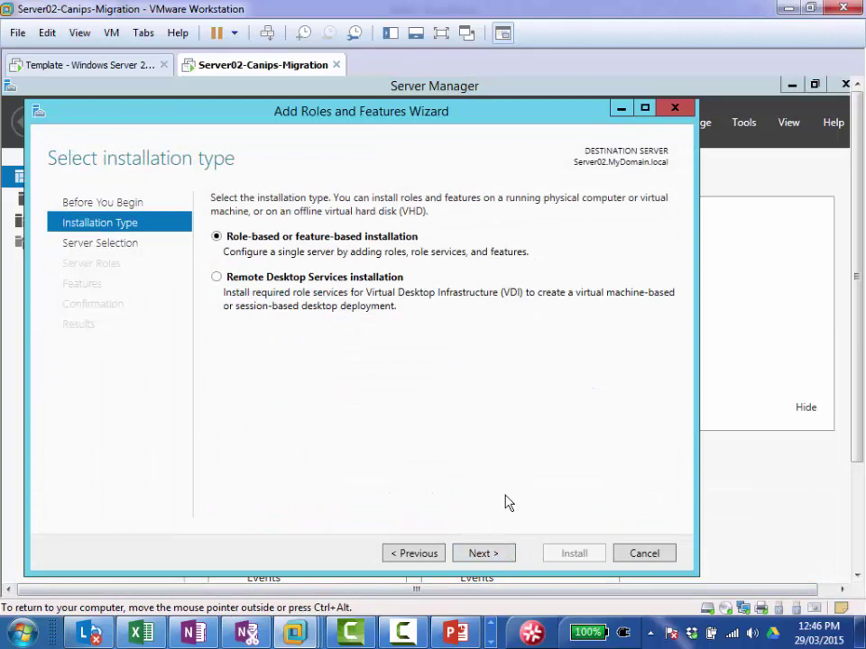
{"action": "left_click", "coordinate": [492, 560]}
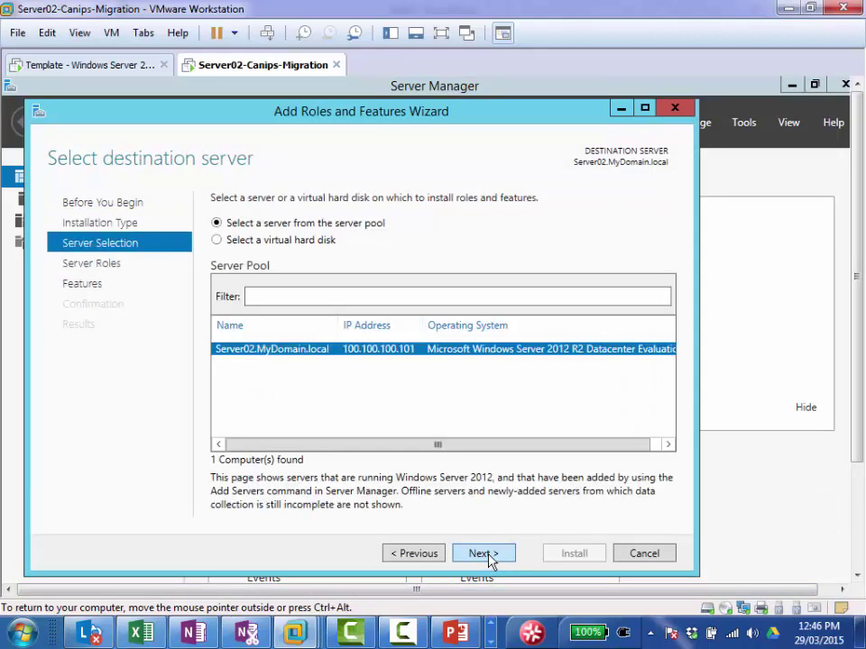
{"action": "left_click", "coordinate": [489, 557]}
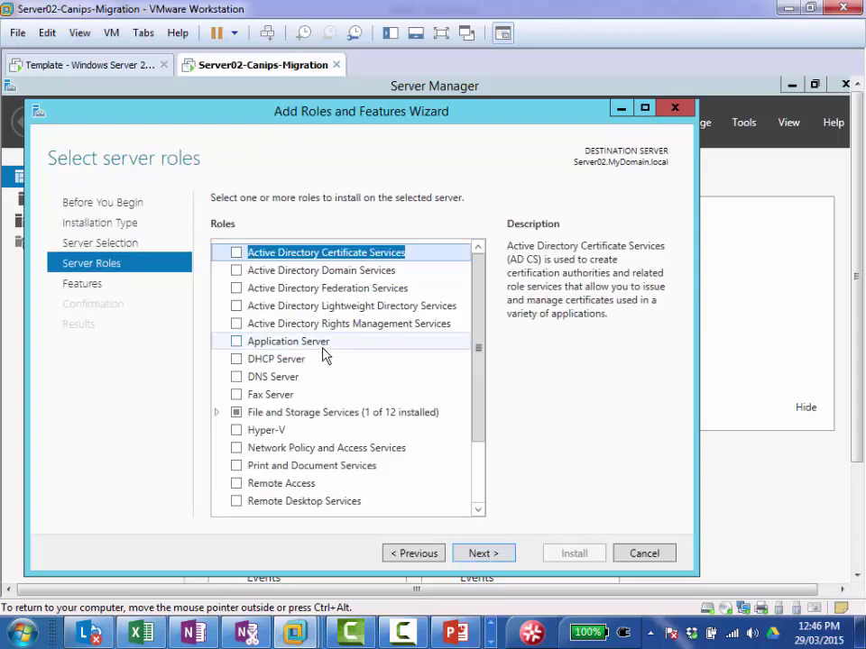
{"action": "left_click", "coordinate": [235, 271]}
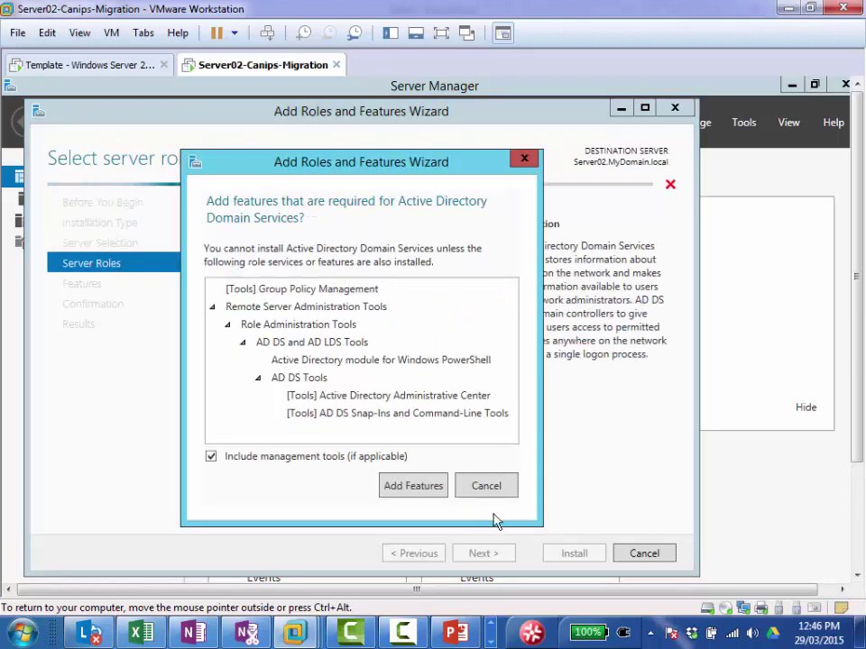
{"action": "left_click", "coordinate": [412, 486]}
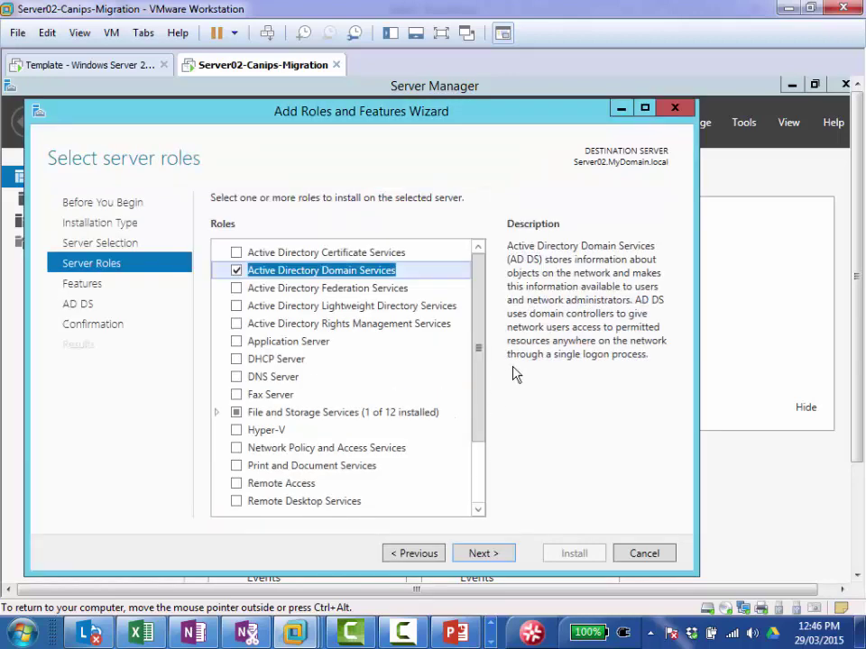
{"action": "left_click", "coordinate": [493, 556]}
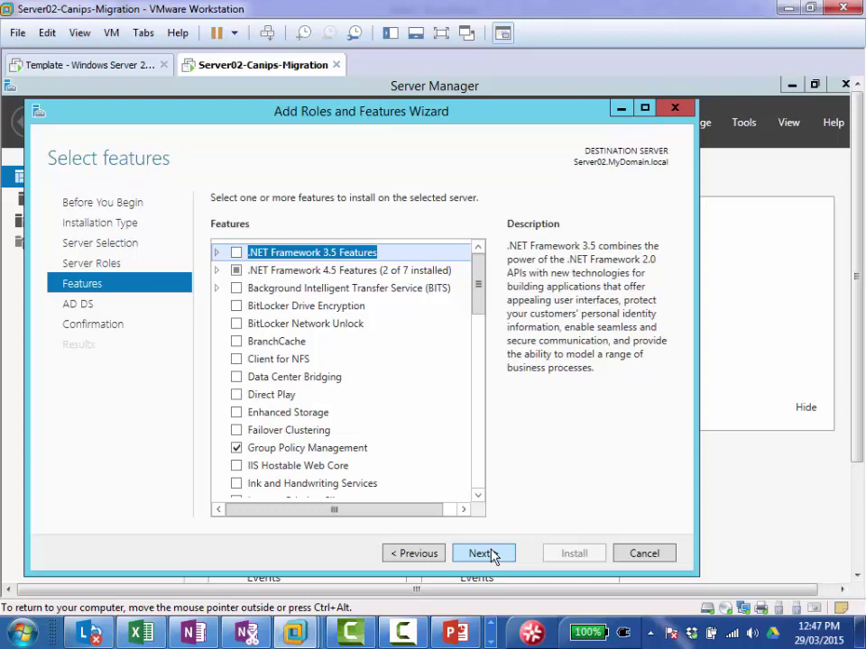
{"action": "left_click", "coordinate": [493, 556]}
{"action": "left_click", "coordinate": [484, 556]}
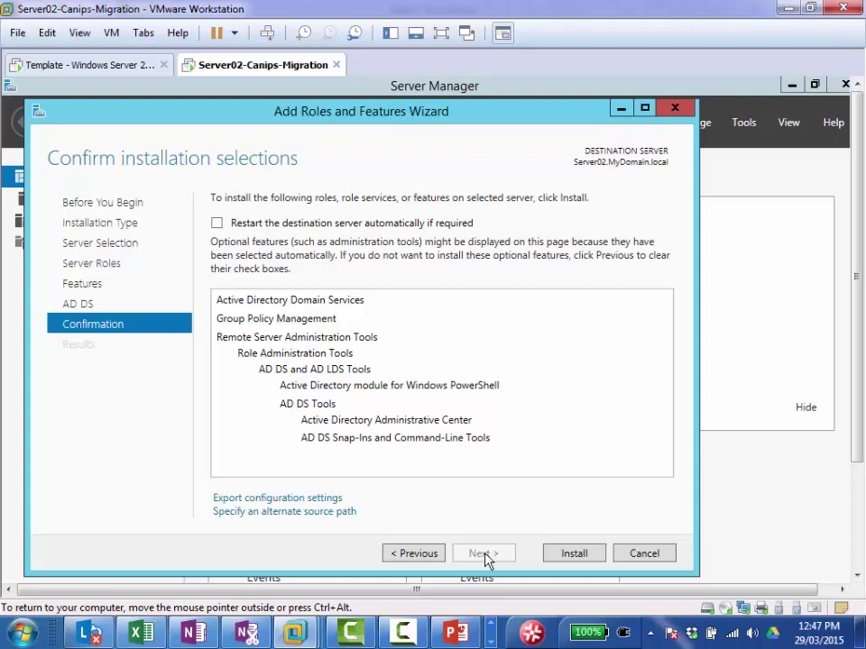
{"action": "left_click", "coordinate": [216, 223]}
Step: Confirm automatic restart, install AD DS, and close the wizard once installation succeeds
{"action": "left_click", "coordinate": [491, 455]}
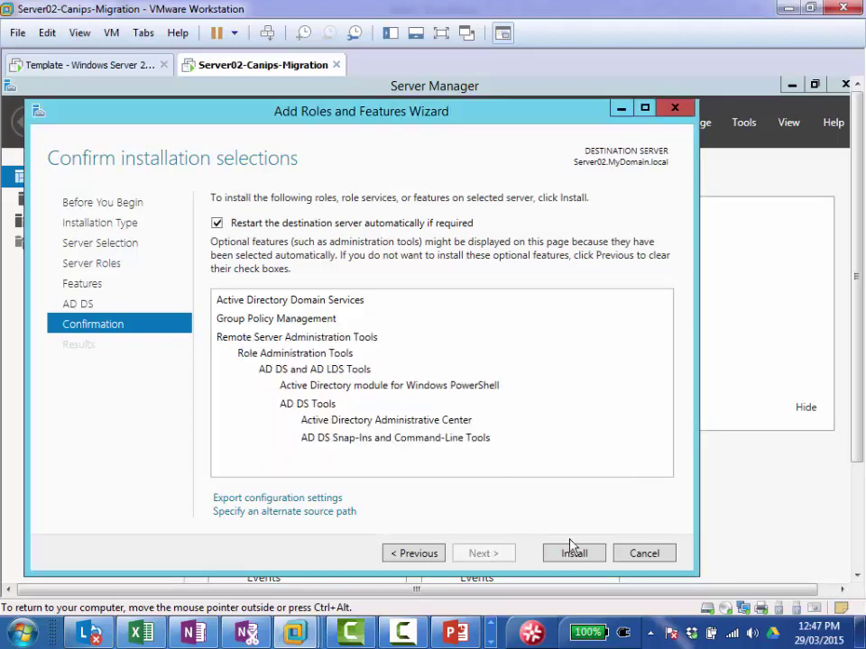
{"action": "left_click", "coordinate": [575, 553]}
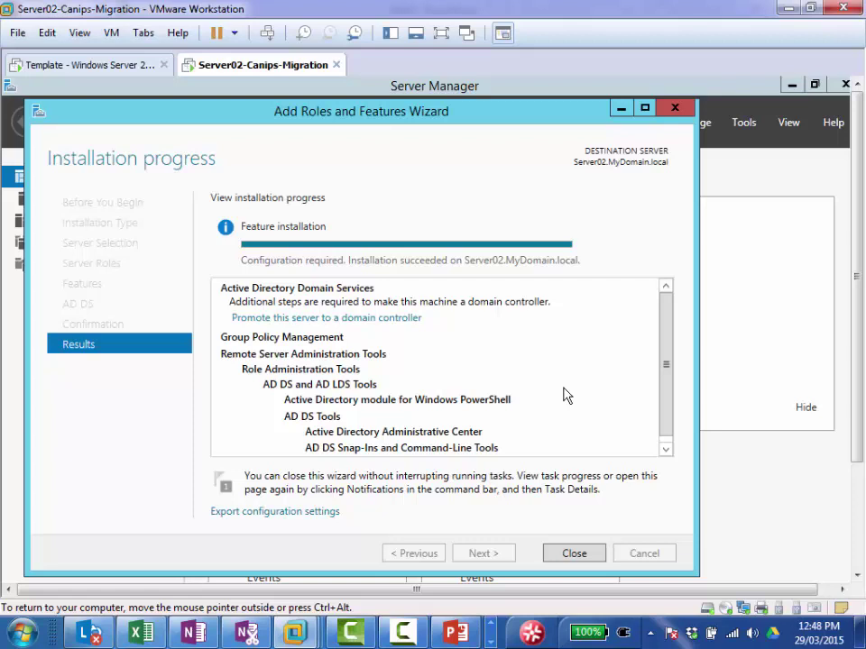
{"action": "left_click", "coordinate": [403, 634]}
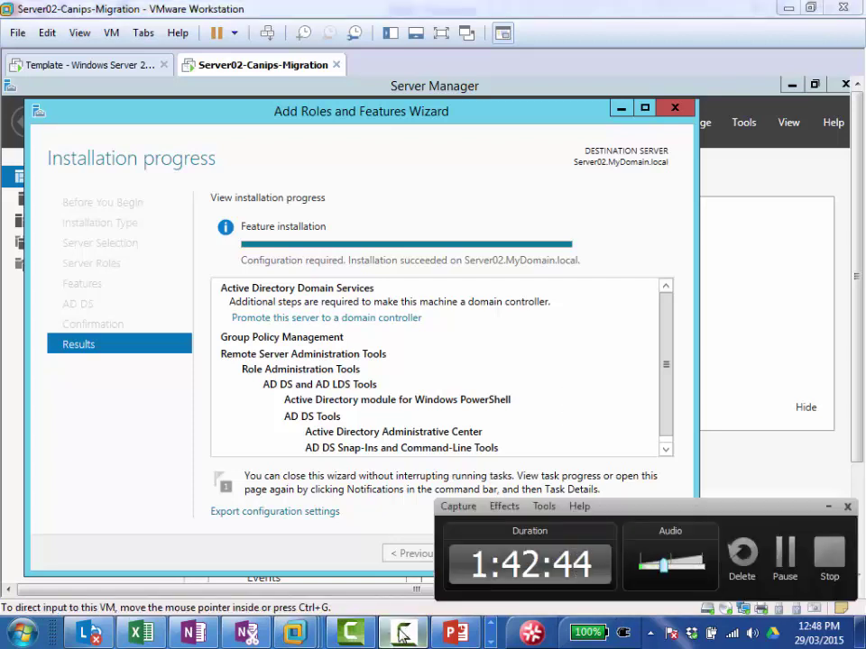
{"action": "left_click", "coordinate": [404, 634]}
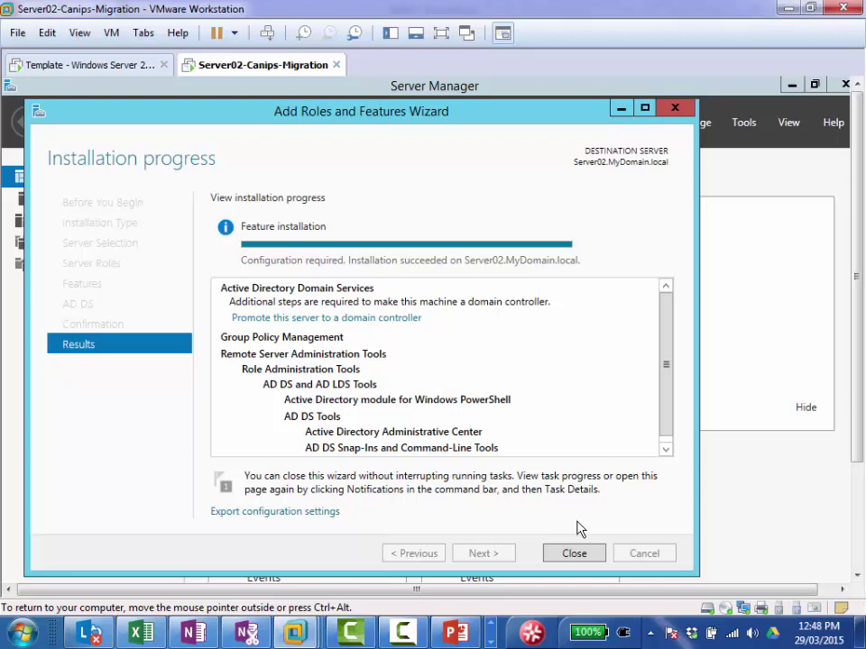
{"action": "left_click", "coordinate": [574, 554]}
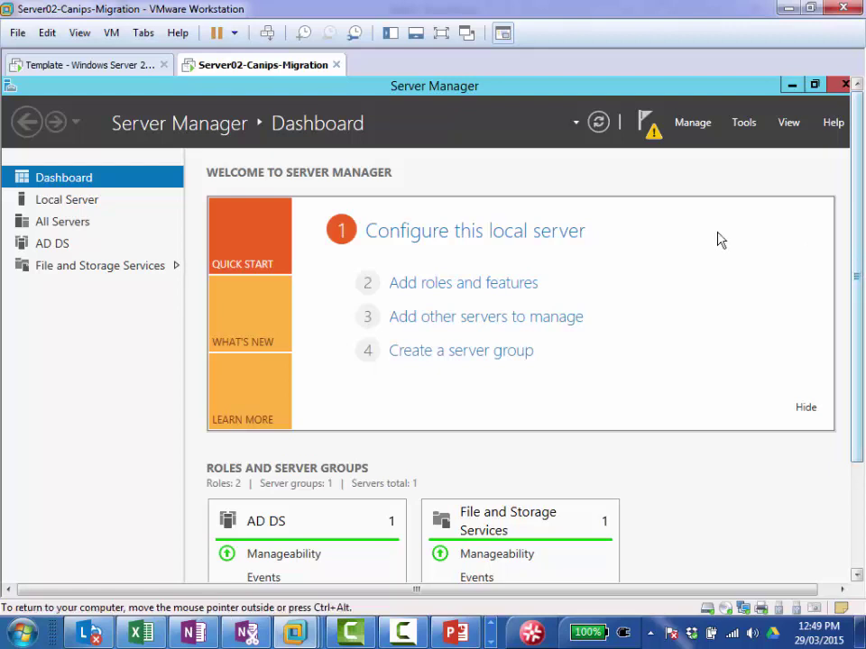
Step: Promote Server02 as an additional domain controller in existing domain MyDomain.local, reaching Domain Controller Options
{"action": "left_click", "coordinate": [653, 134]}
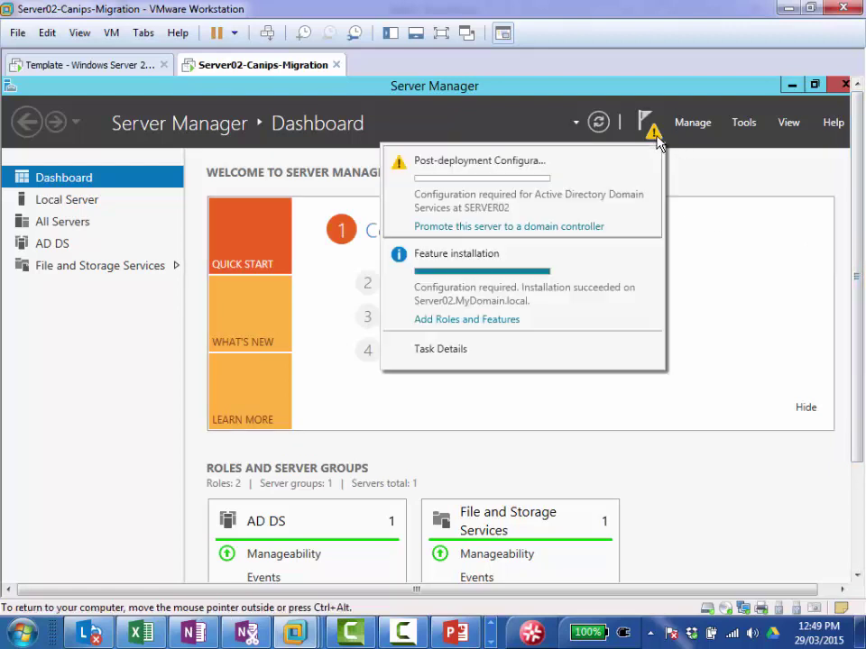
{"action": "left_click", "coordinate": [505, 227]}
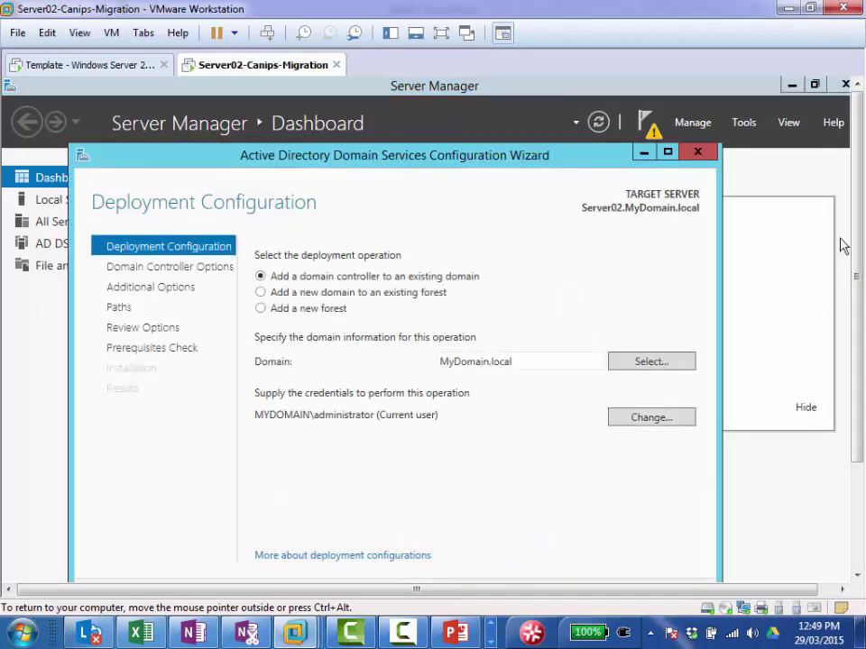
{"action": "left_click_drag", "start_coordinate": [857, 233], "coordinate": [857, 325]}
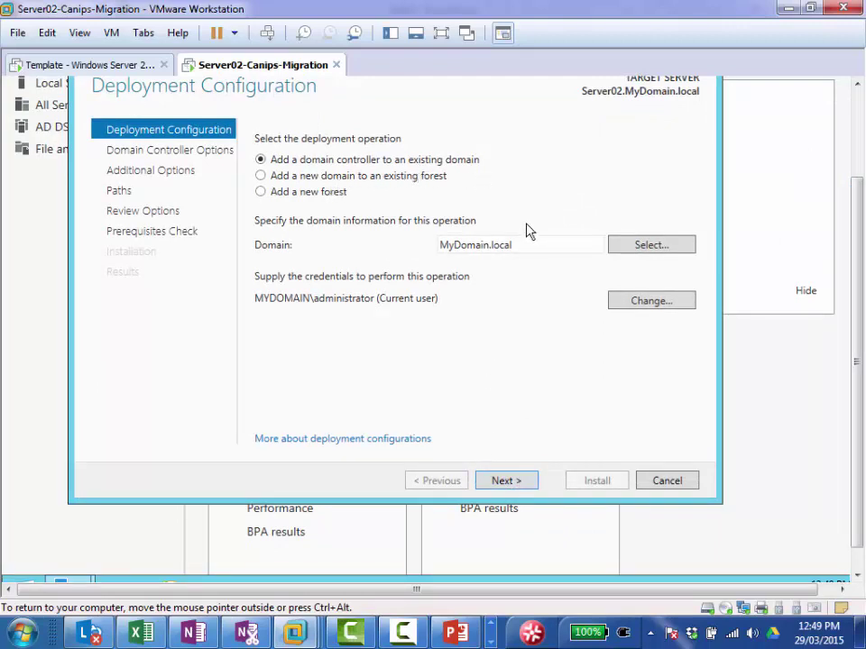
{"action": "left_click", "coordinate": [507, 482]}
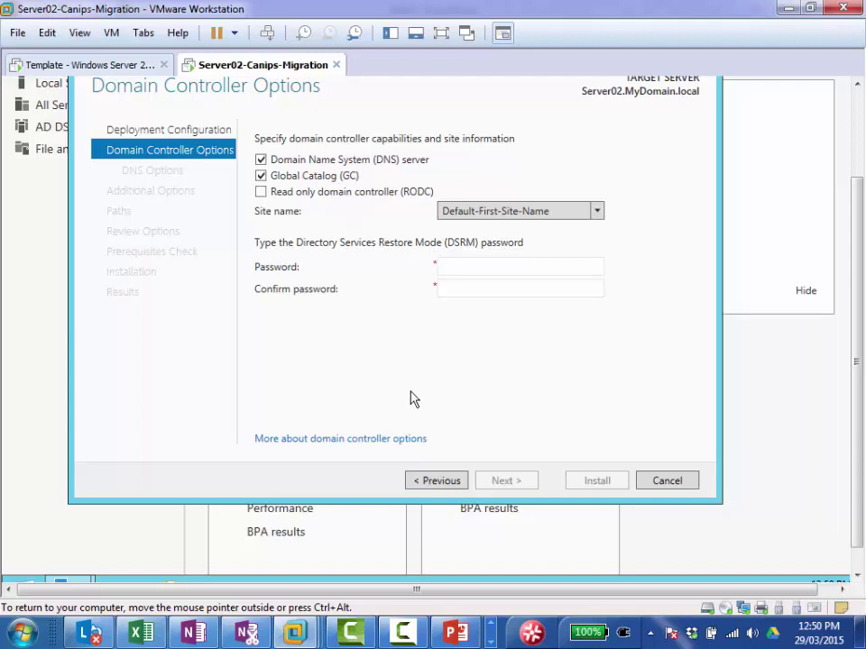
Step: Enter and confirm the Directory Services Restore Mode password
{"action": "left_click", "coordinate": [492, 263]}
{"action": "type", "text": "•••••••••"}
{"action": "key", "text": "Tab"}
{"action": "type", "text": "••••"}
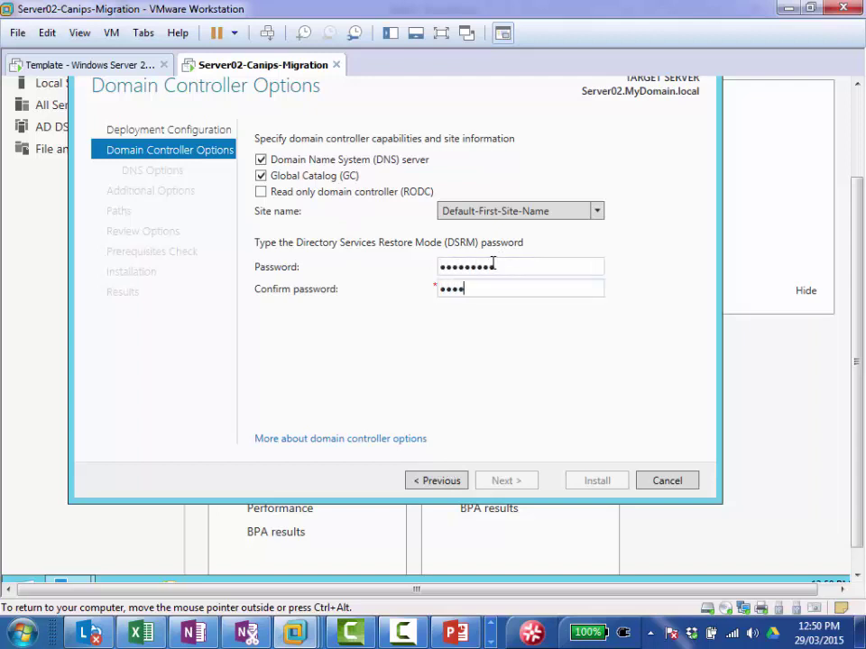
{"action": "type", "text": "•••••"}
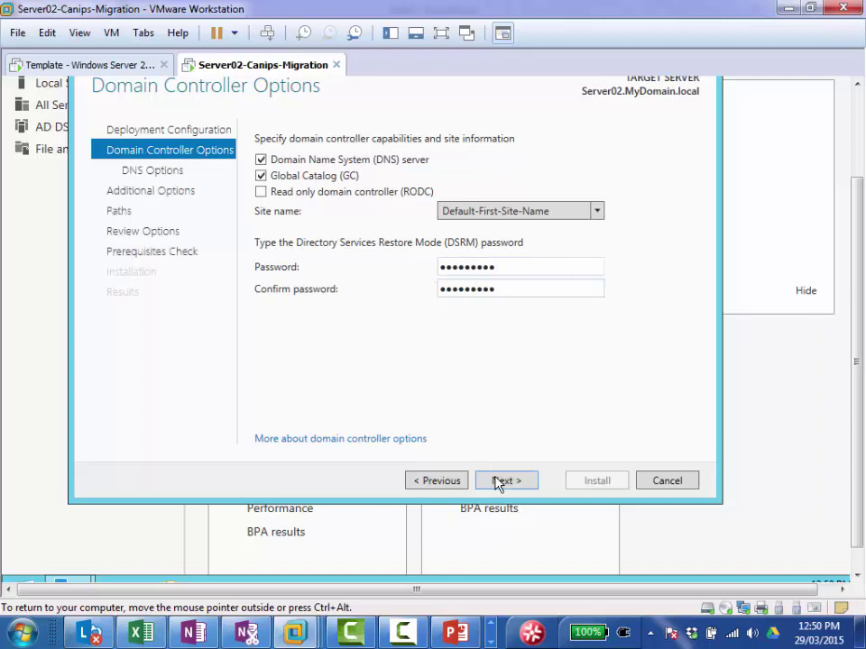
Step: Accept default DNS, replication, path and preparation settings through to a passing prerequisites check
{"action": "left_click", "coordinate": [501, 484]}
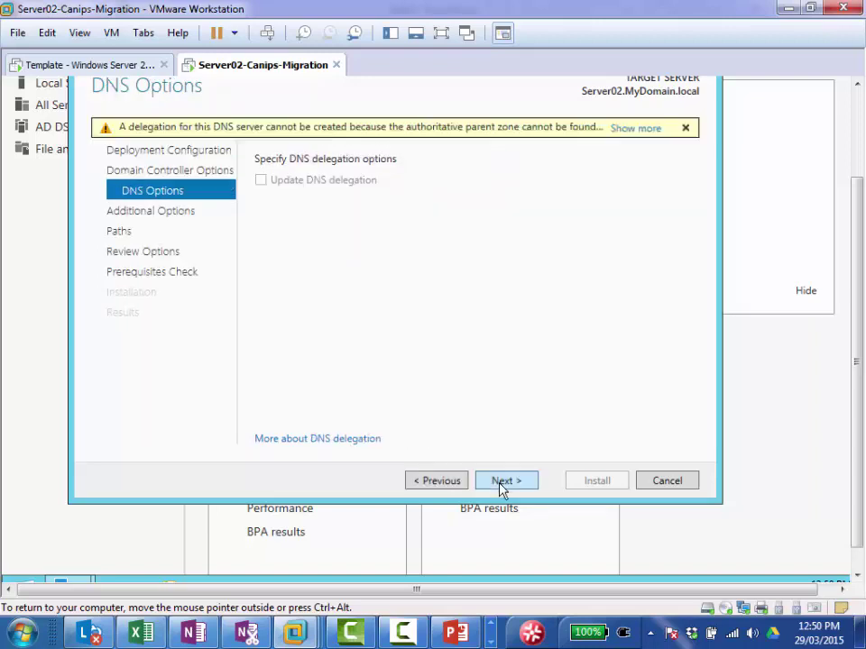
{"action": "left_click", "coordinate": [510, 484]}
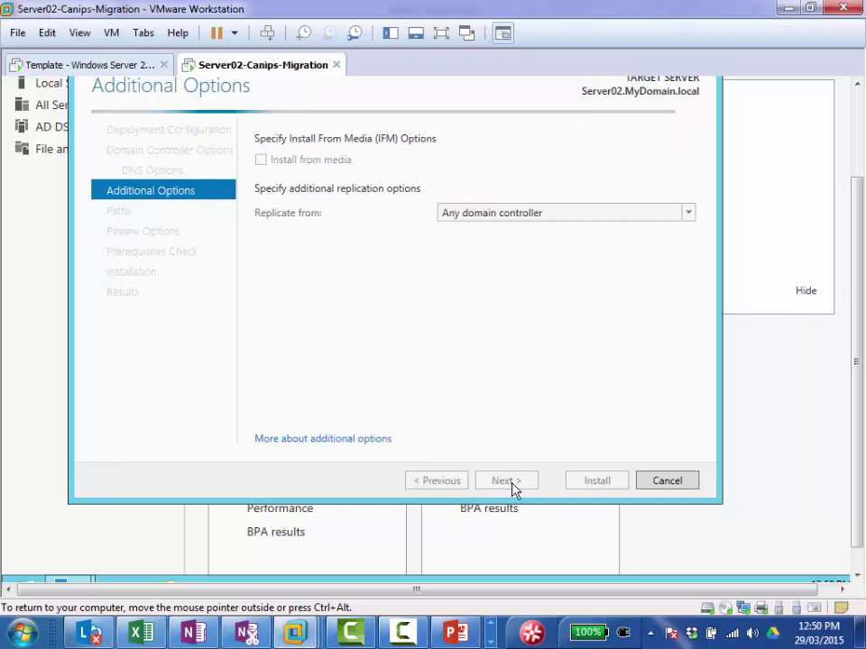
{"action": "left_click", "coordinate": [511, 485]}
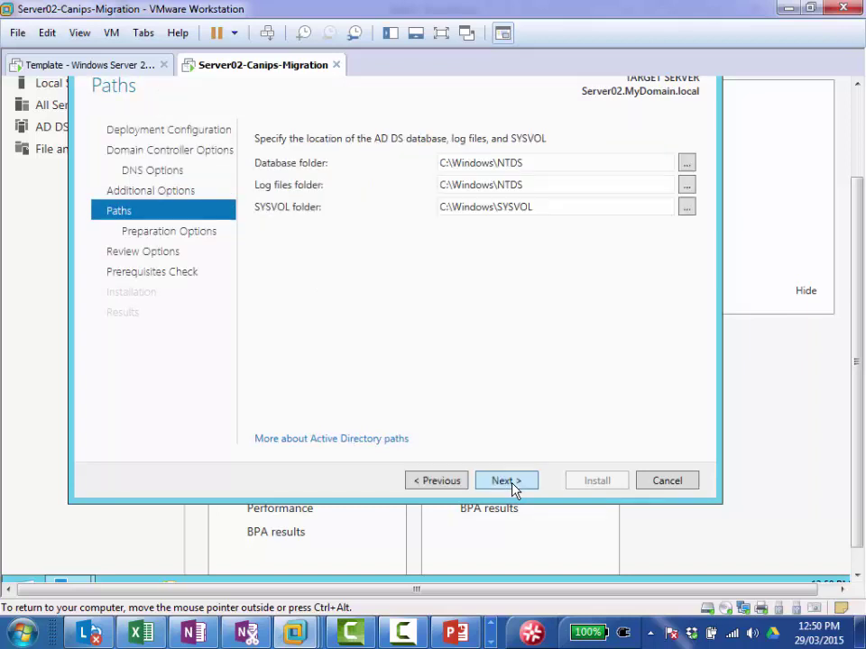
{"action": "left_click", "coordinate": [514, 487]}
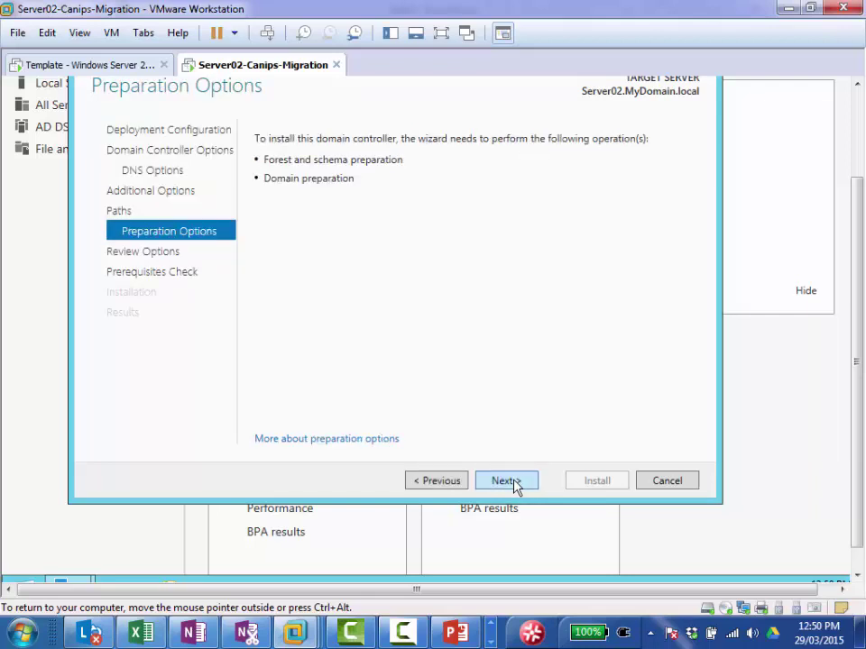
{"action": "left_click", "coordinate": [511, 481]}
{"action": "left_click", "coordinate": [510, 482]}
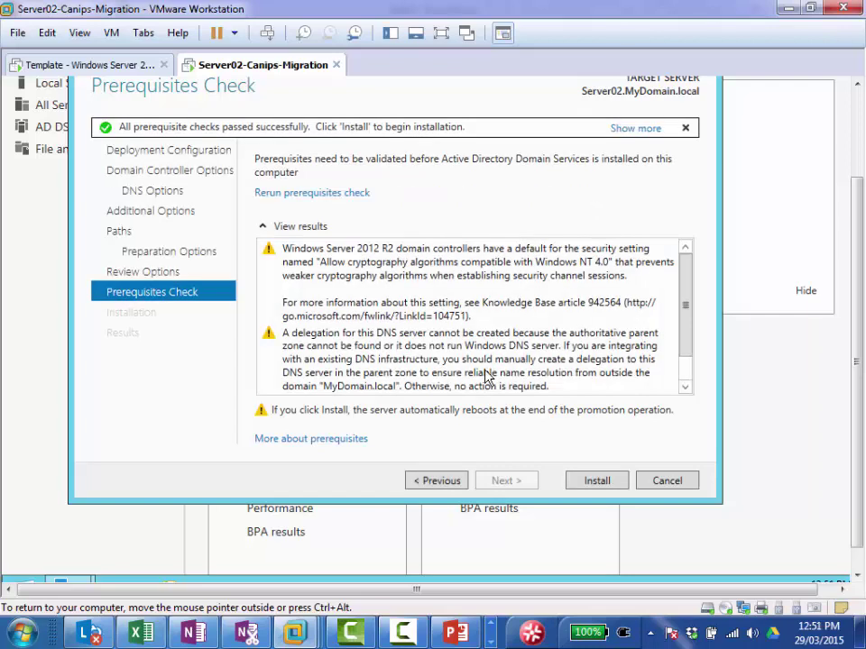
Step: Install the domain controller and let Server02 reboot to the sign-in screen
{"action": "left_click", "coordinate": [597, 483]}
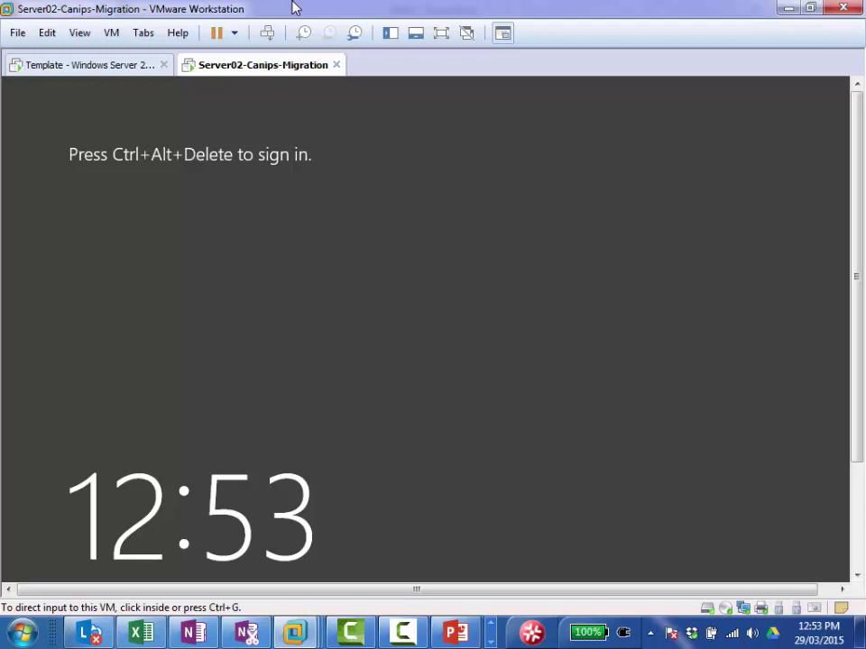
Step: Sign back in to Server02 with the domain administrator password
{"action": "left_click", "coordinate": [268, 34]}
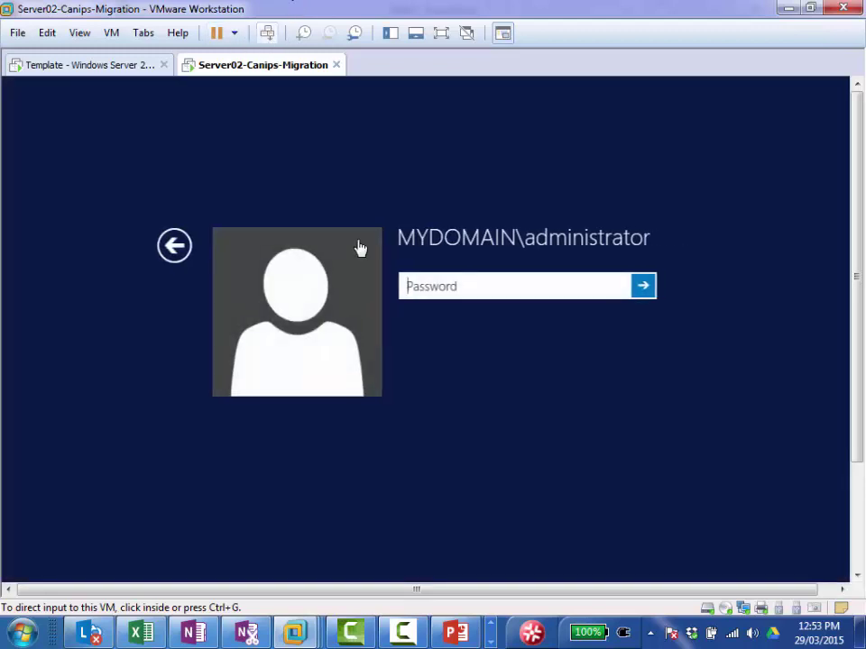
{"action": "left_click", "coordinate": [489, 294]}
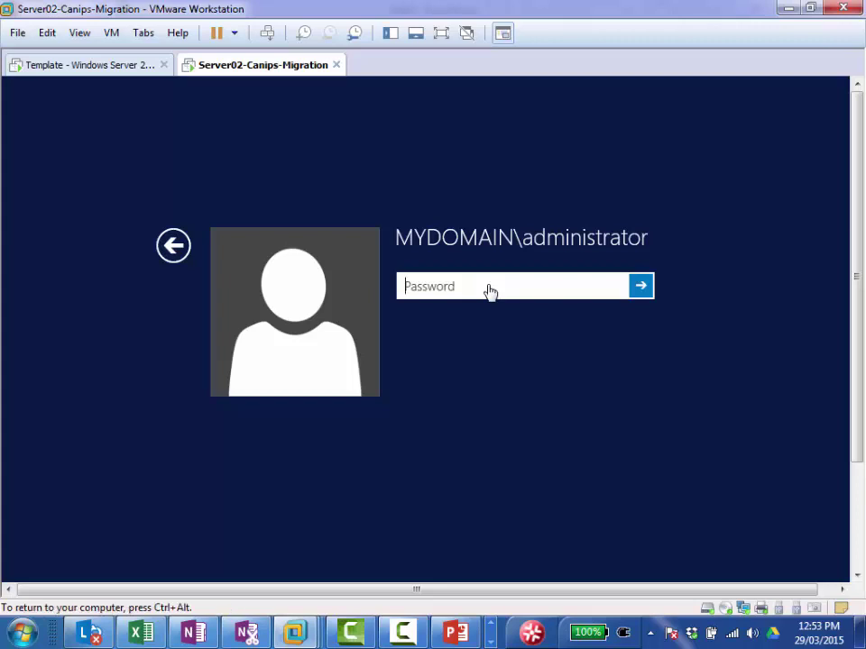
{"action": "type", "text": "*******"}
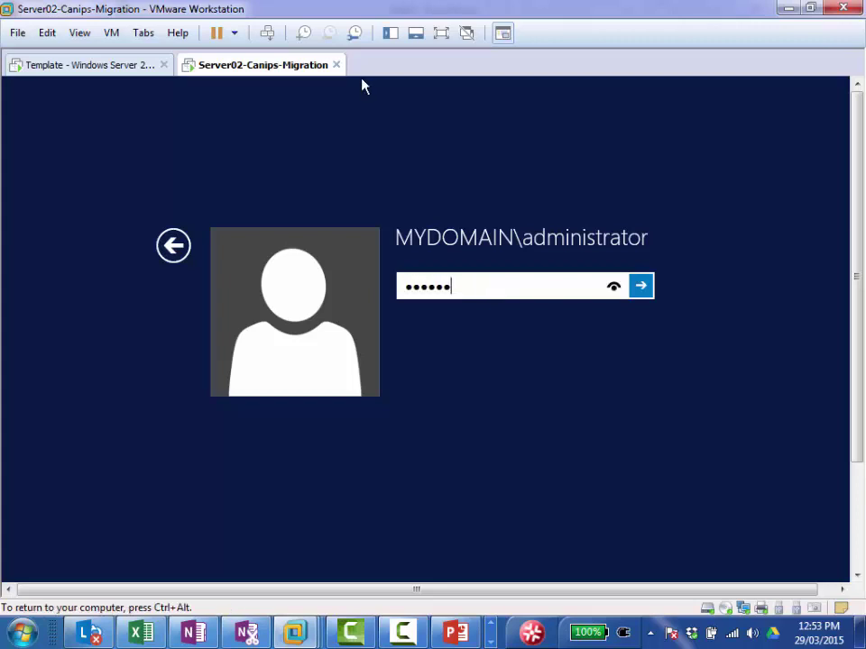
{"action": "key", "text": "Return"}
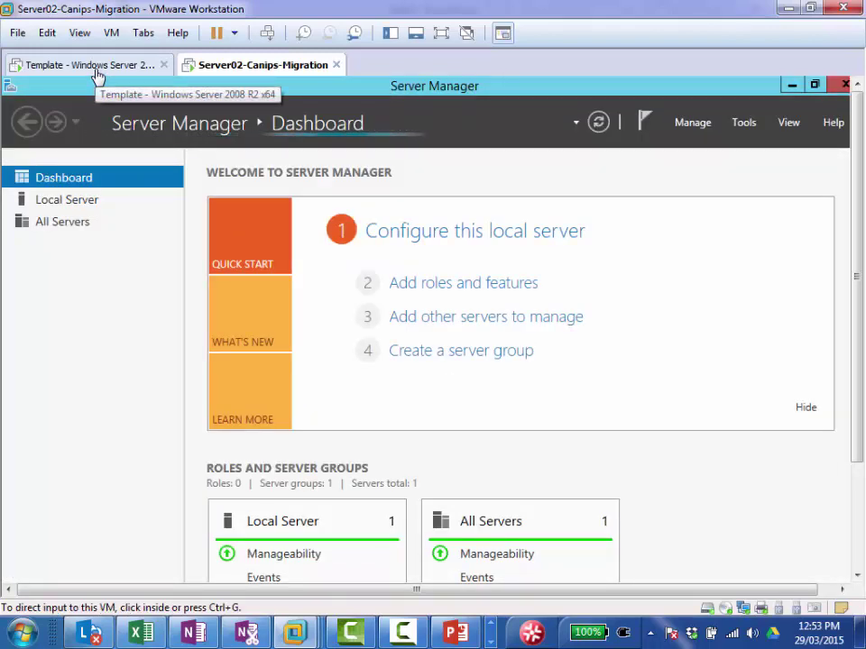
Step: Check Server02's roles, then close Initial Configuration Tasks on the Template Server01 machine
{"action": "left_click", "coordinate": [90, 65]}
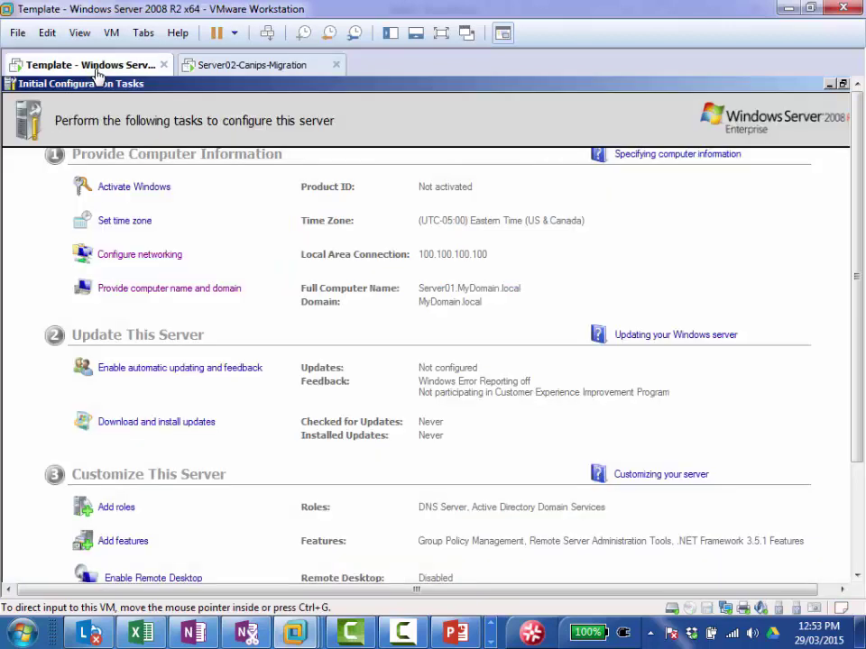
{"action": "left_click", "coordinate": [244, 67]}
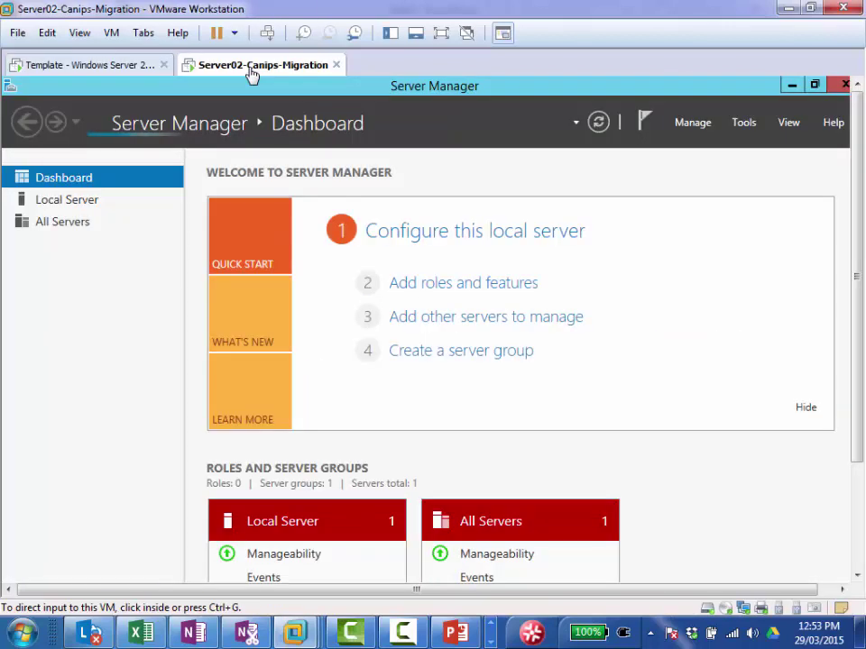
{"action": "left_click", "coordinate": [84, 72]}
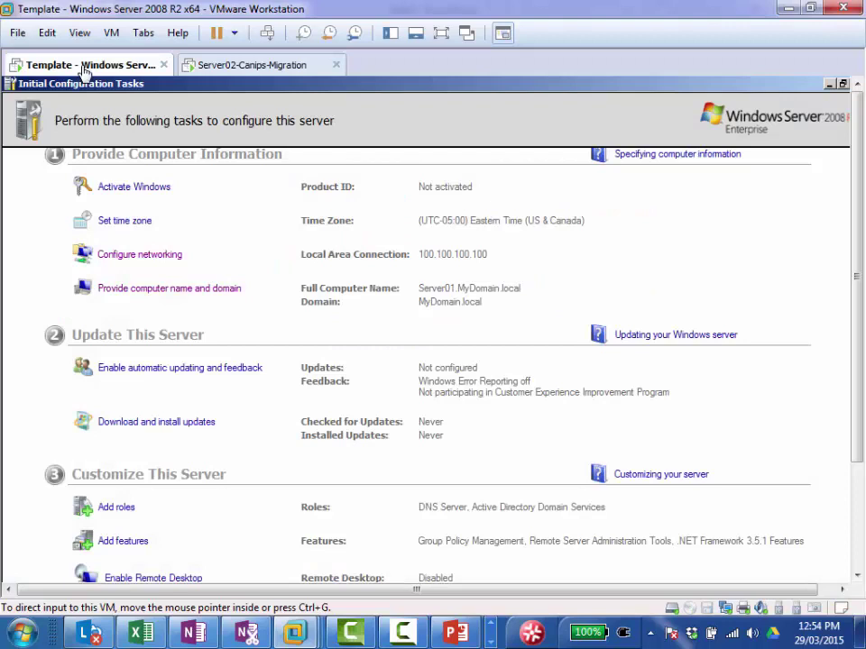
{"action": "left_click", "coordinate": [829, 86]}
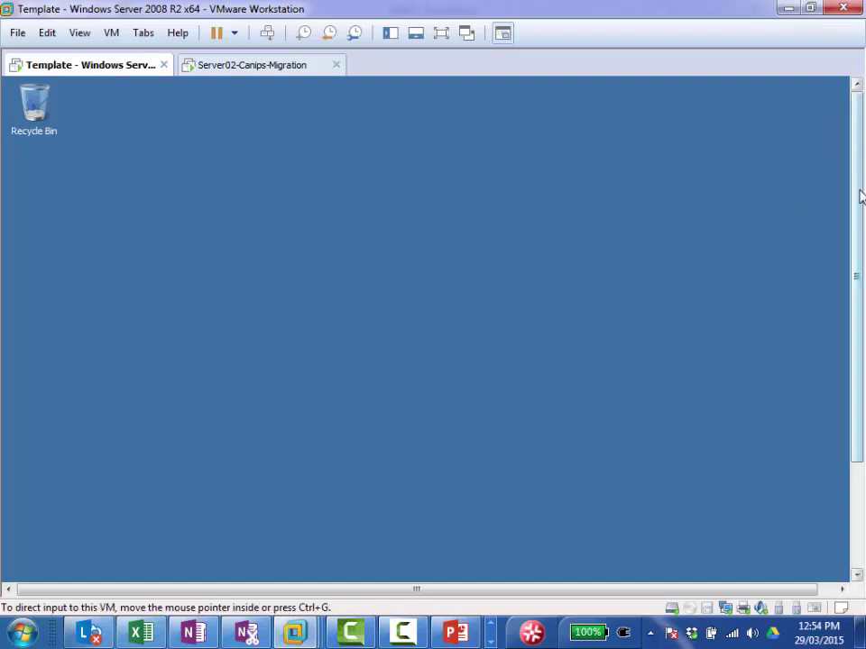
Step: Launch Active Directory Users and Computers from the Template VM's Administrative Tools in the Start menu
{"action": "left_click_drag", "start_coordinate": [860, 196], "coordinate": [860, 305]}
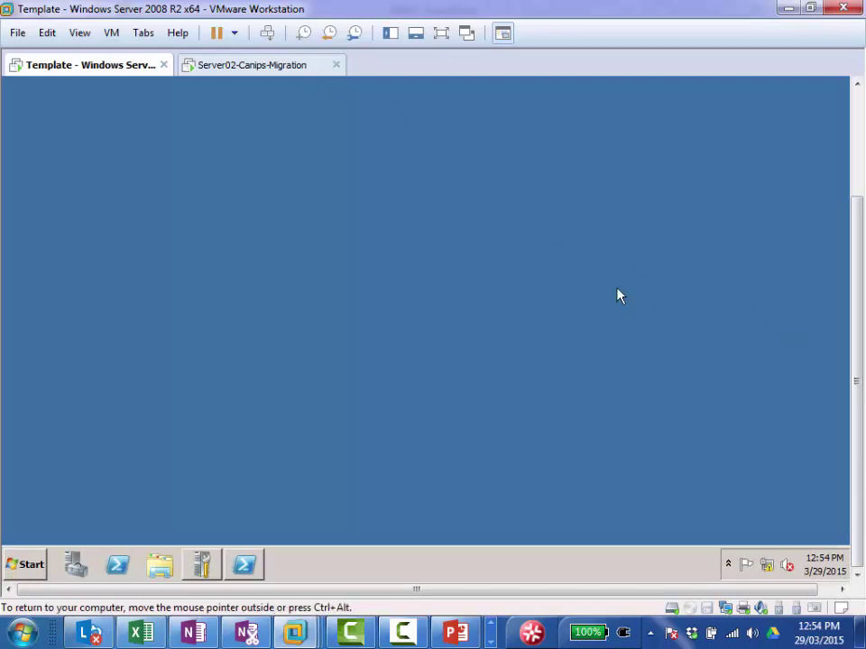
{"action": "left_click", "coordinate": [27, 565]}
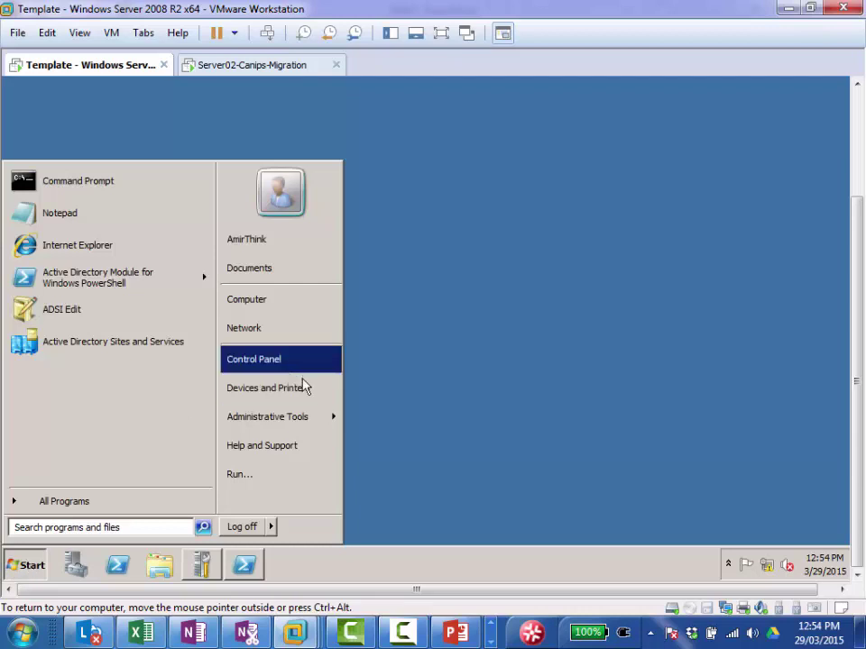
{"action": "mouse_move", "coordinate": [297, 424]}
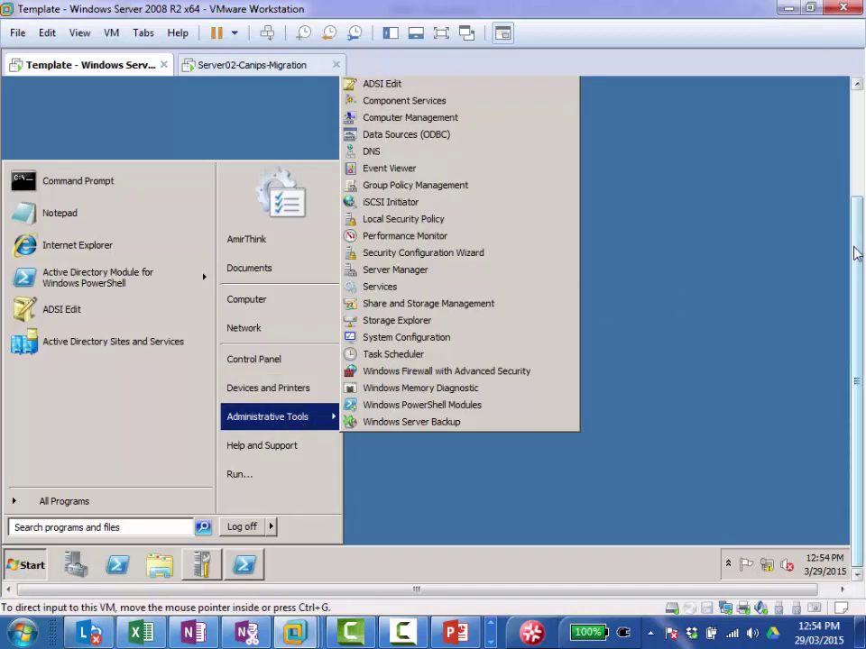
{"action": "scroll", "coordinate": [859, 257], "scroll_direction": "up", "scroll_amount": 3}
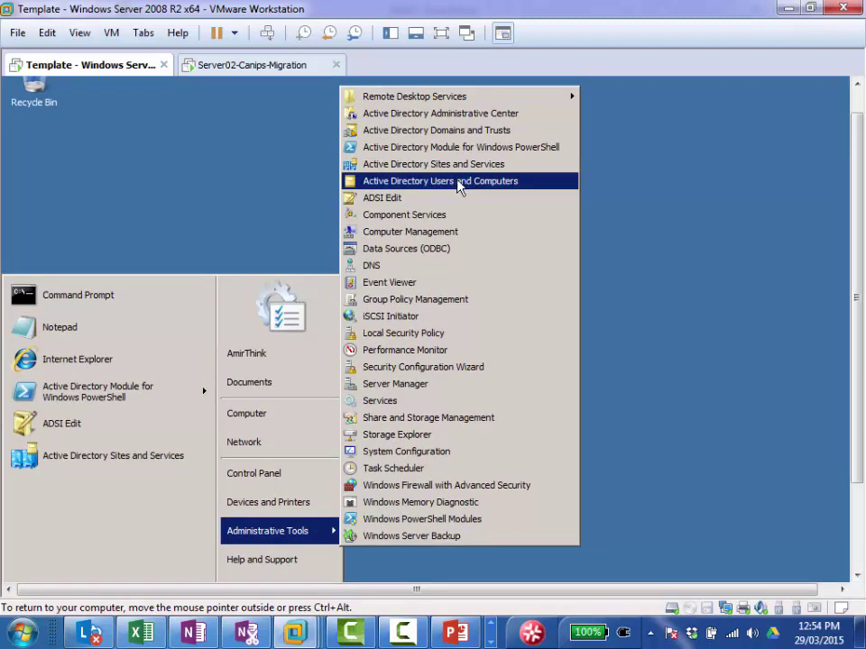
{"action": "left_click", "coordinate": [458, 183]}
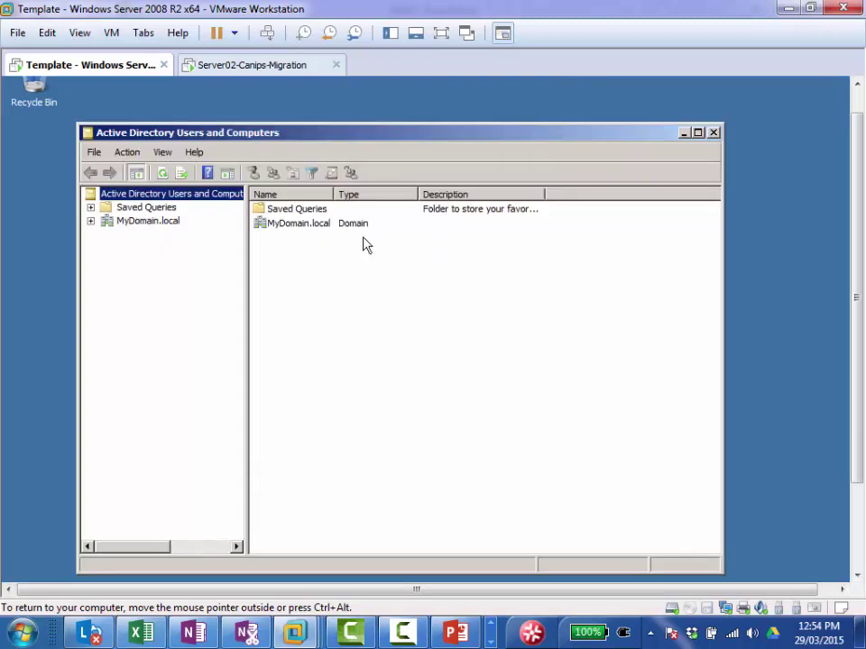
Step: Confirm MyDomain.local's RID master is Server01.MyDomain.local, then switch to the Server02-Canips-Migration VM
{"action": "double_click", "coordinate": [161, 225]}
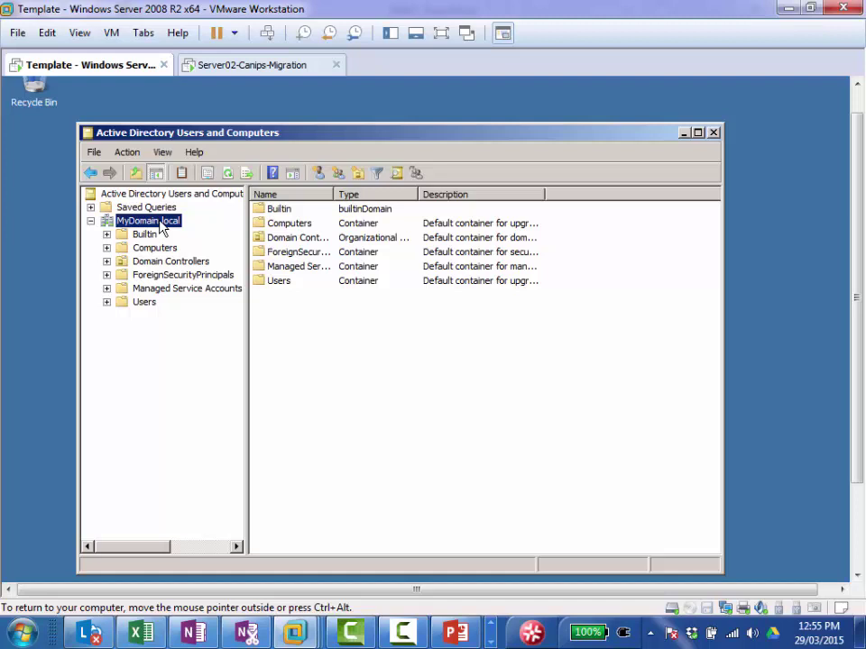
{"action": "right_click", "coordinate": [161, 227]}
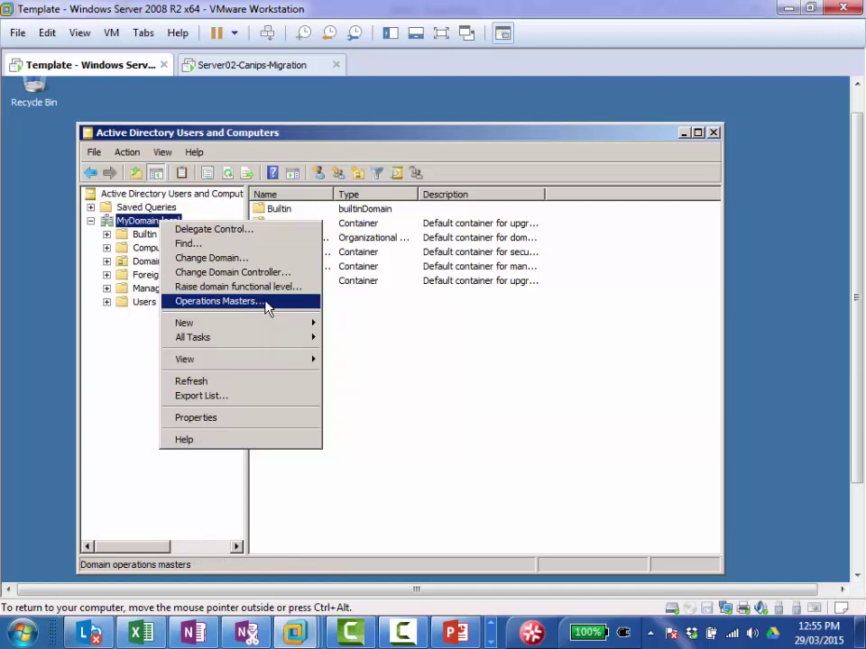
{"action": "left_click", "coordinate": [268, 304]}
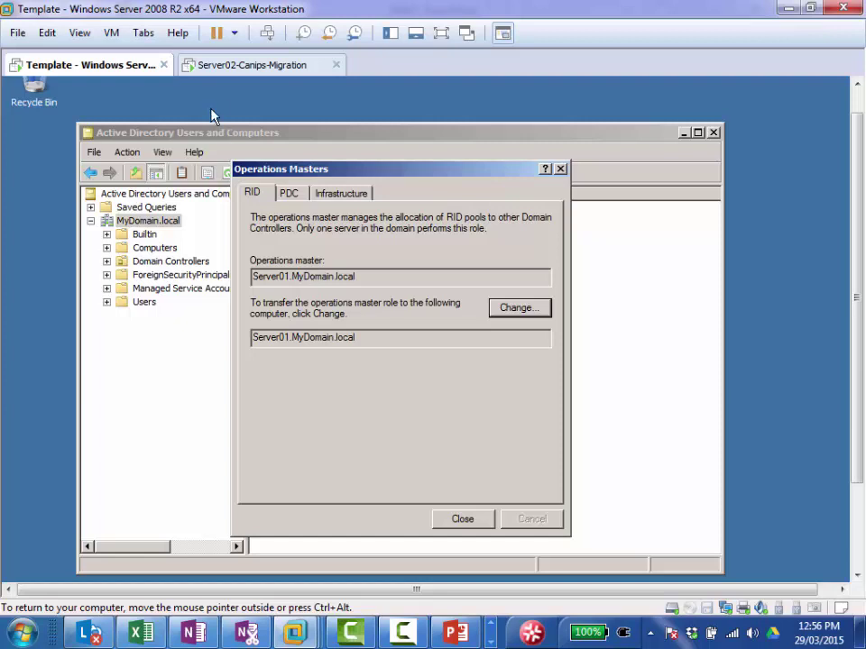
{"action": "left_click", "coordinate": [257, 67]}
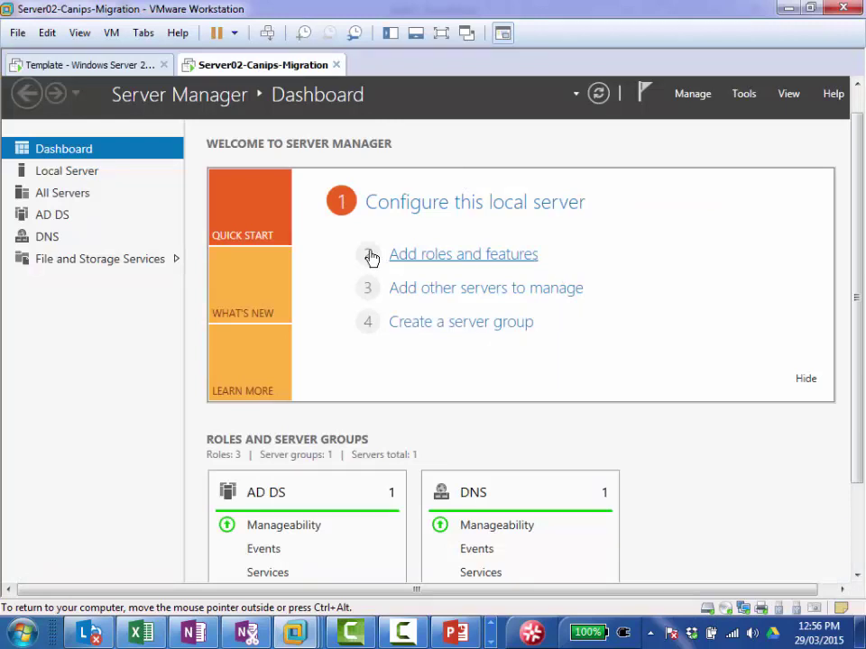
Step: Open the Tools menu in Server02's Server Manager
{"action": "left_click", "coordinate": [743, 95]}
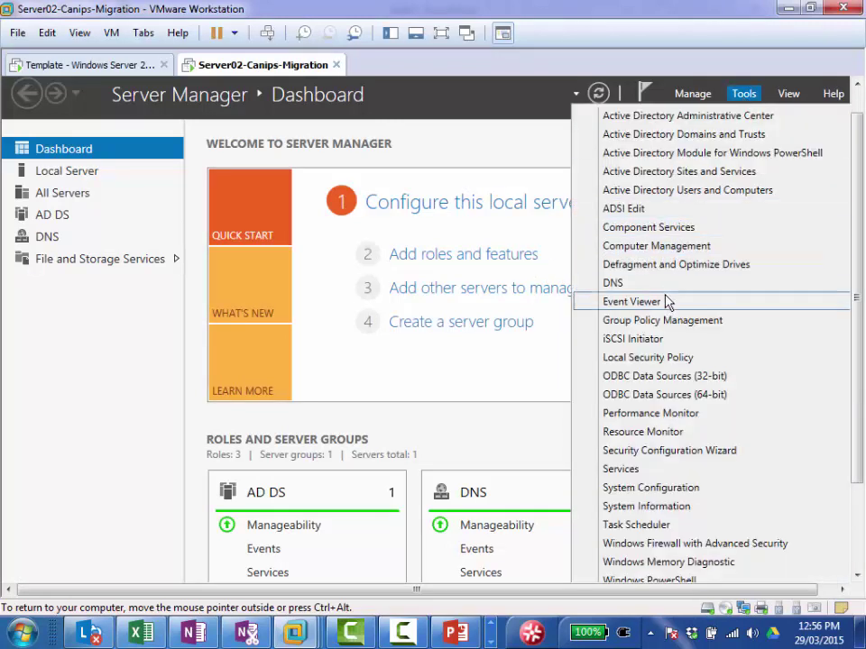
Step: Launch ADUC on Server02 and open MyDomain.local's Operations Masters, showing the RID role on Server01
{"action": "left_click", "coordinate": [754, 200]}
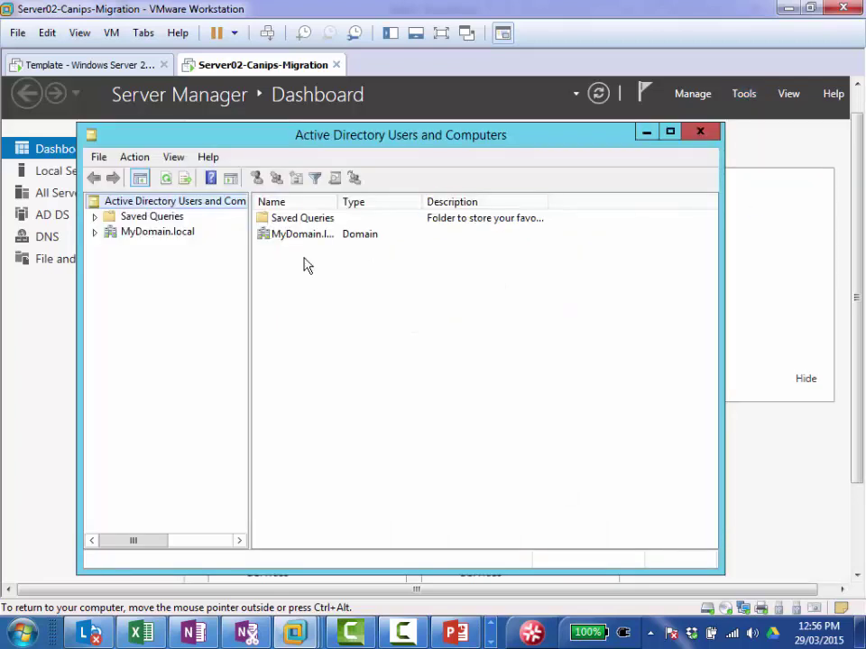
{"action": "left_click", "coordinate": [181, 235]}
{"action": "right_click", "coordinate": [180, 235]}
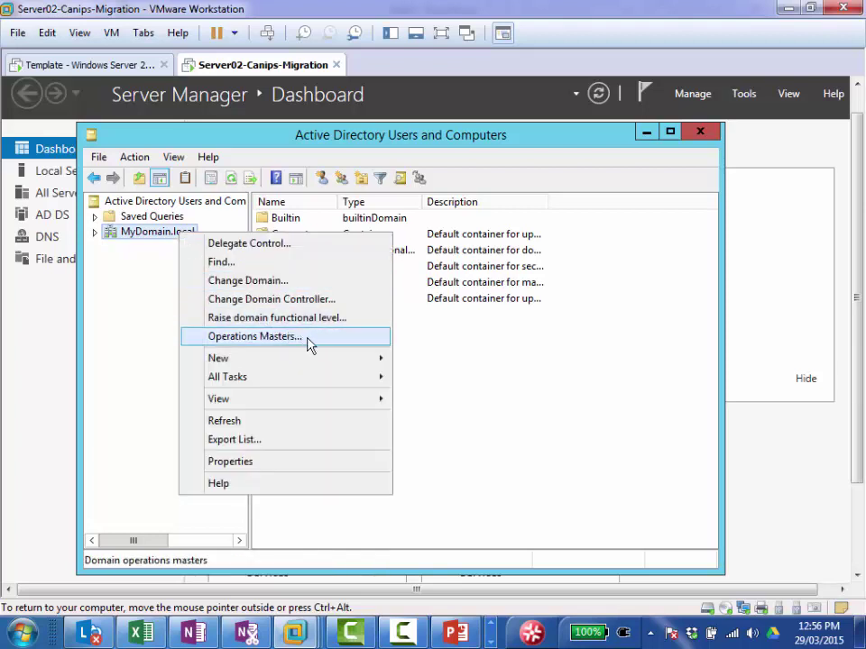
{"action": "left_click", "coordinate": [310, 341]}
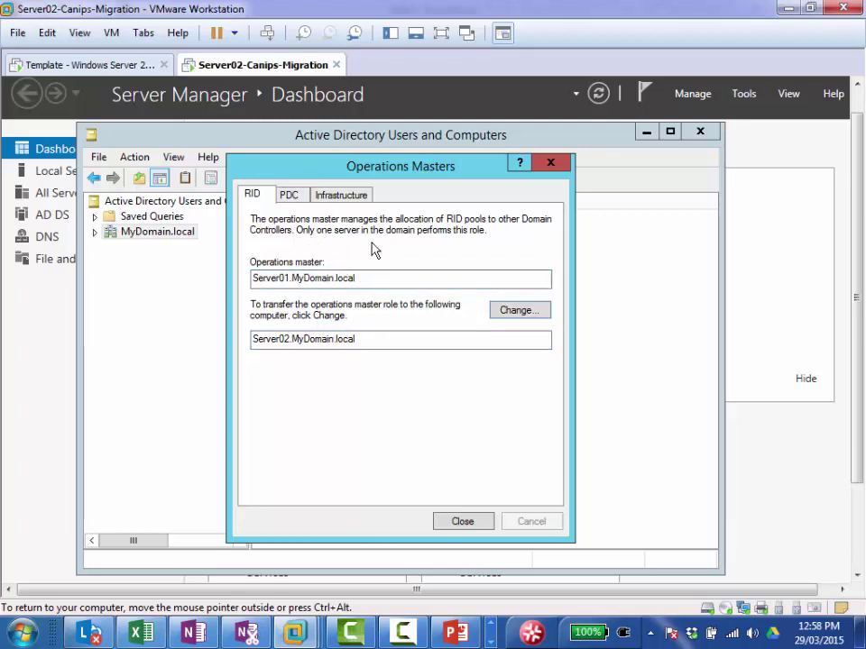
Step: On the Template VM, attempt the RID role transfer, dismiss the error, and close Operations Masters
{"action": "left_click", "coordinate": [93, 67]}
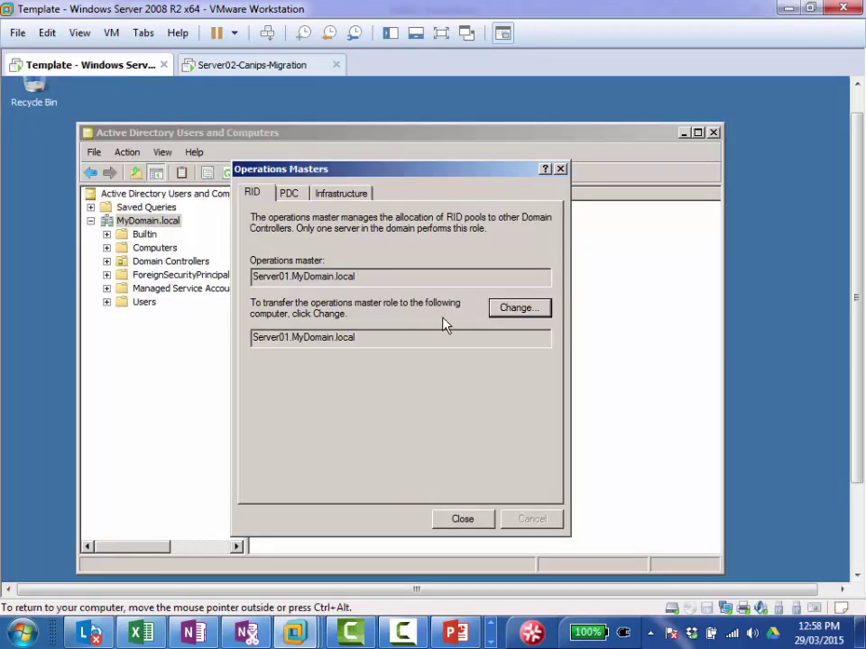
{"action": "left_click", "coordinate": [518, 318]}
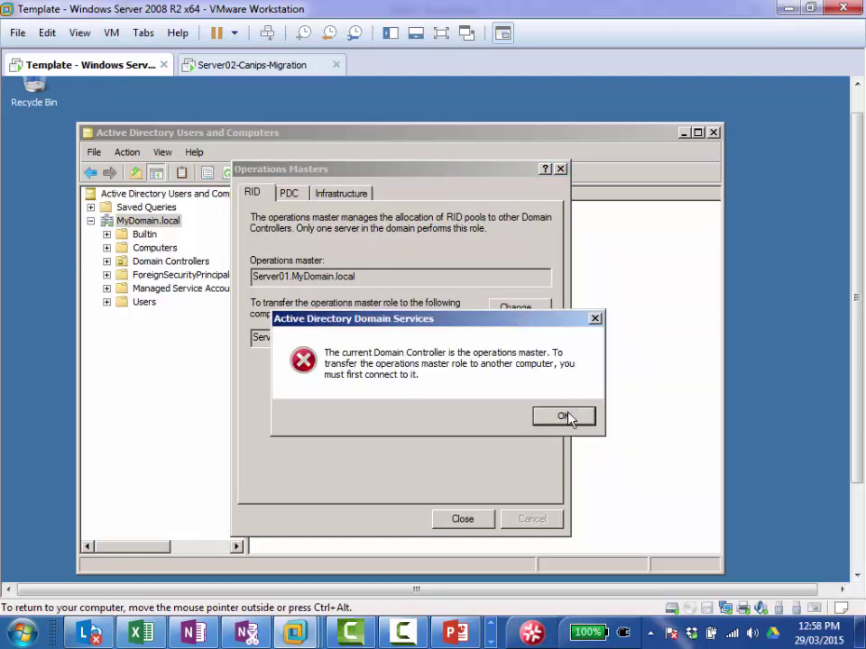
{"action": "left_click", "coordinate": [564, 416]}
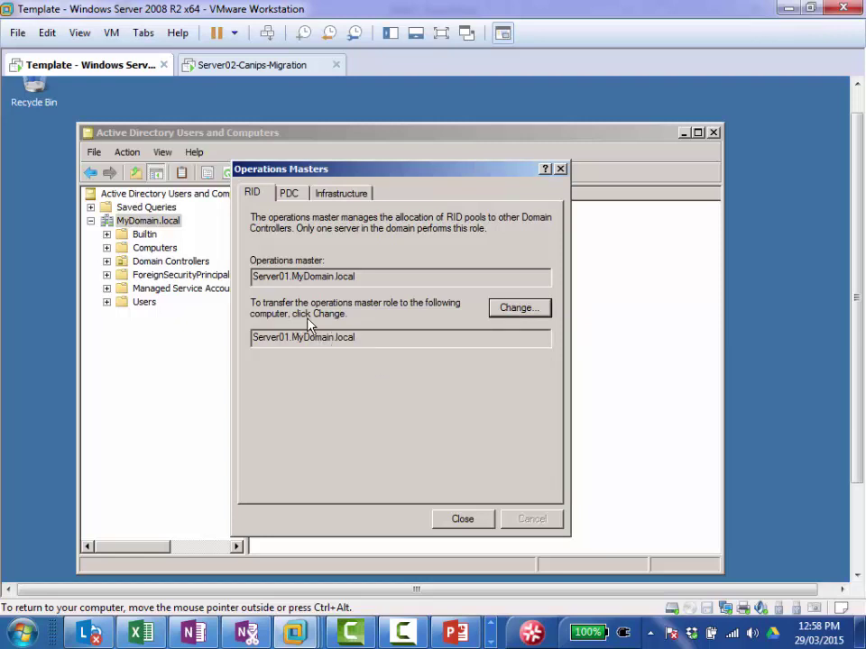
{"action": "left_click", "coordinate": [466, 520]}
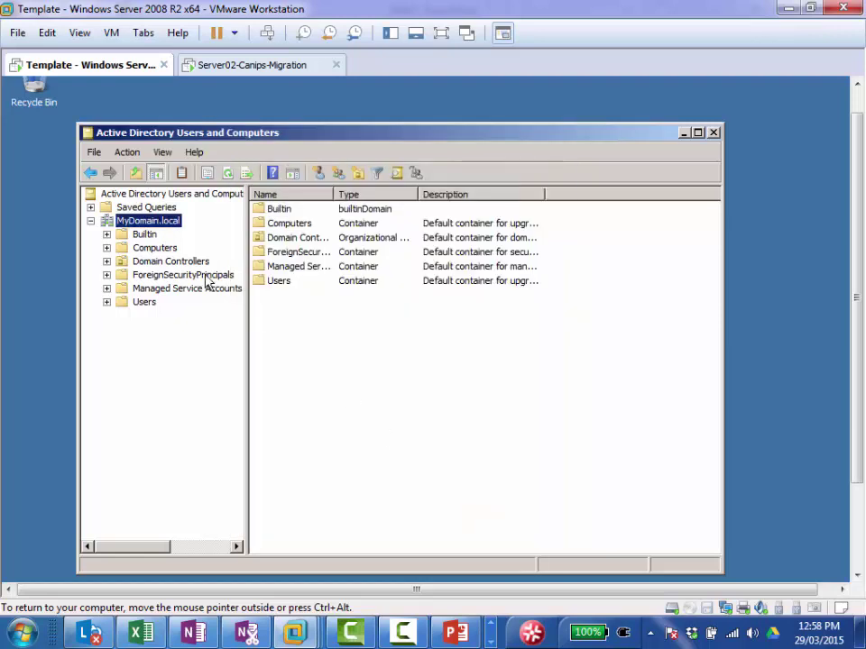
{"action": "right_click", "coordinate": [171, 225]}
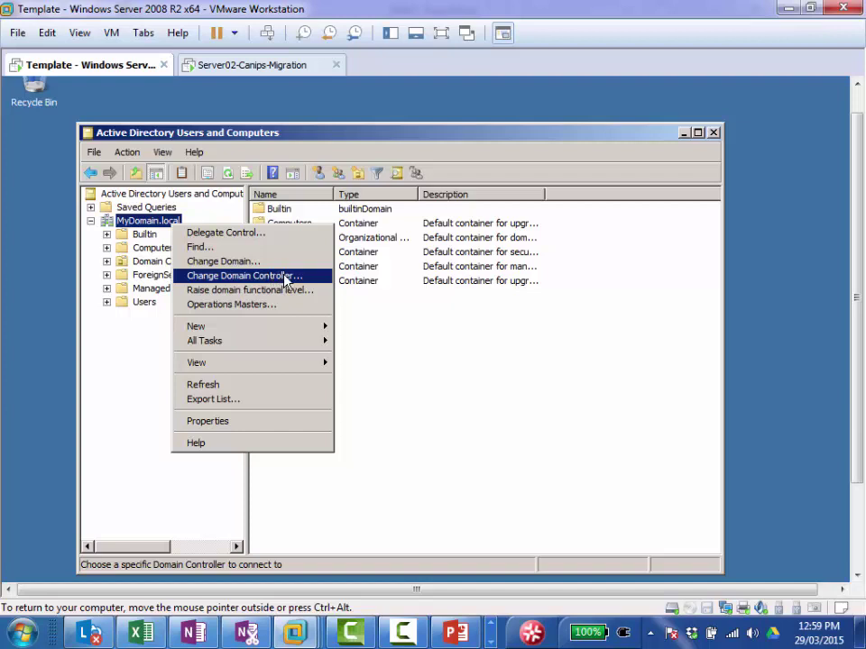
{"action": "left_click", "coordinate": [283, 280]}
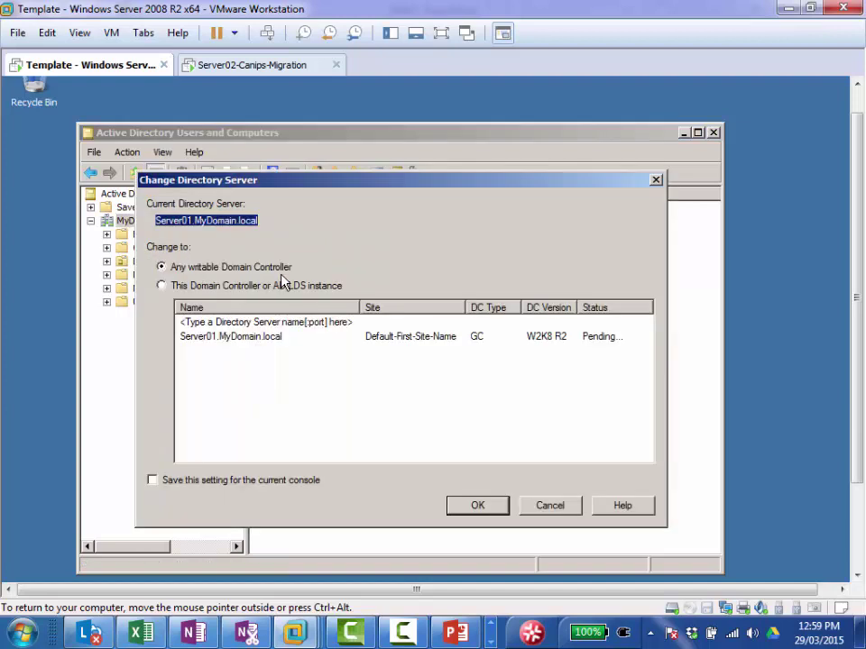
{"action": "left_click", "coordinate": [166, 288]}
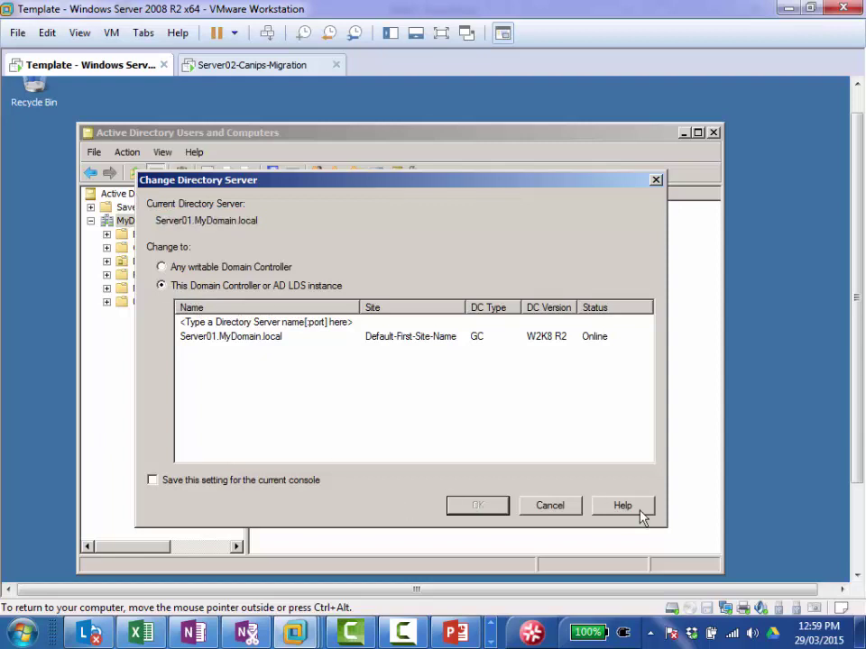
{"action": "left_click", "coordinate": [571, 510]}
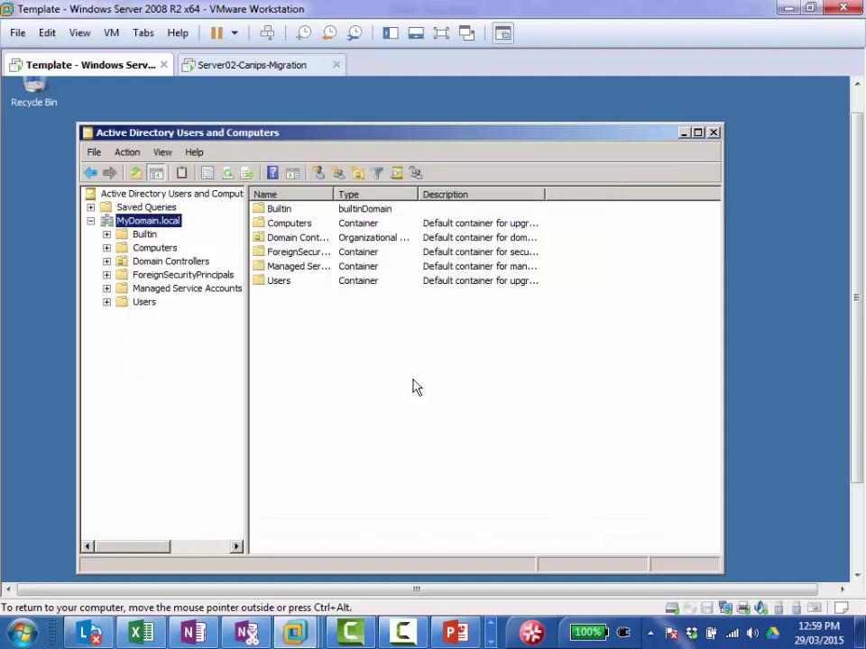
{"action": "right_click", "coordinate": [166, 229]}
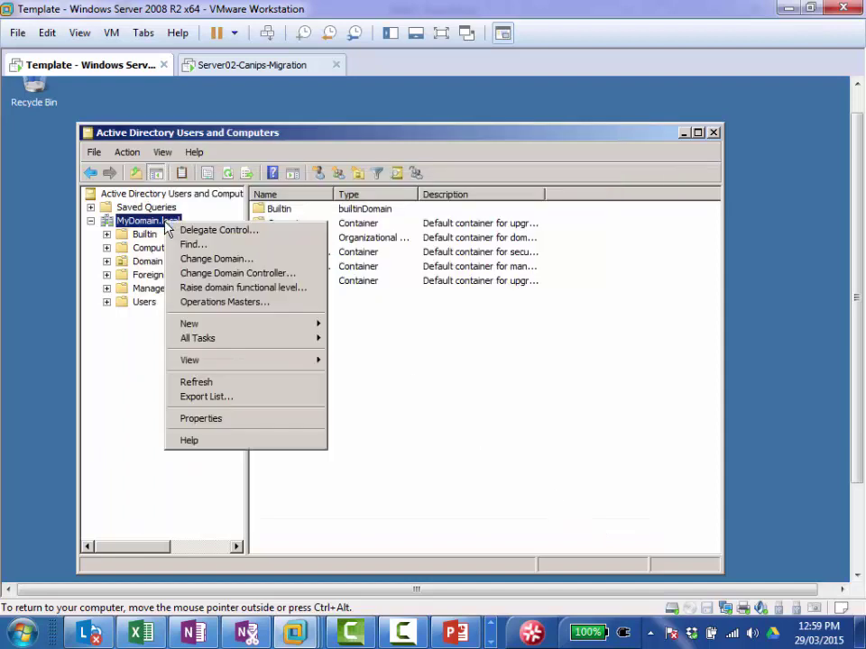
{"action": "left_click", "coordinate": [425, 324]}
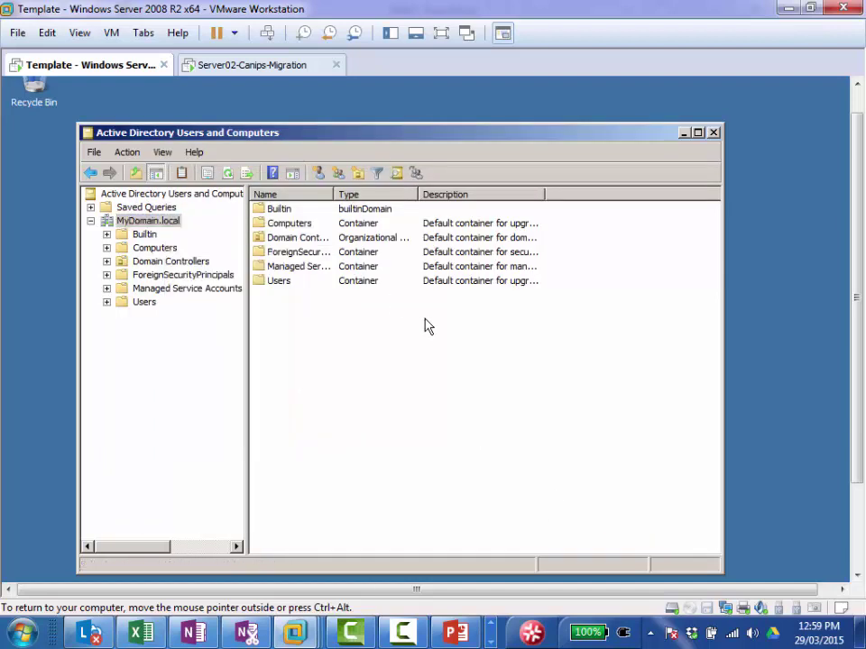
{"action": "left_click", "coordinate": [244, 65]}
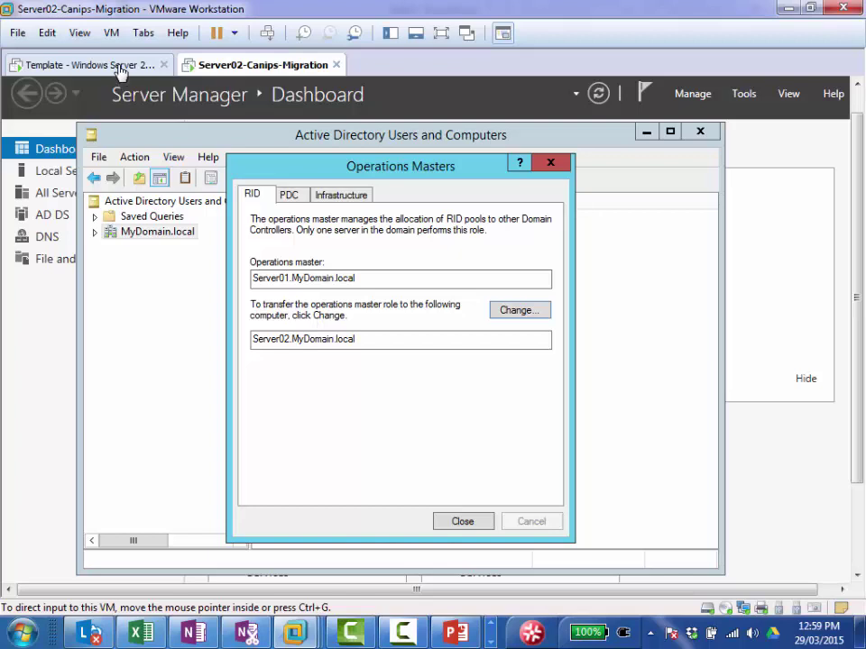
{"action": "left_click", "coordinate": [120, 68]}
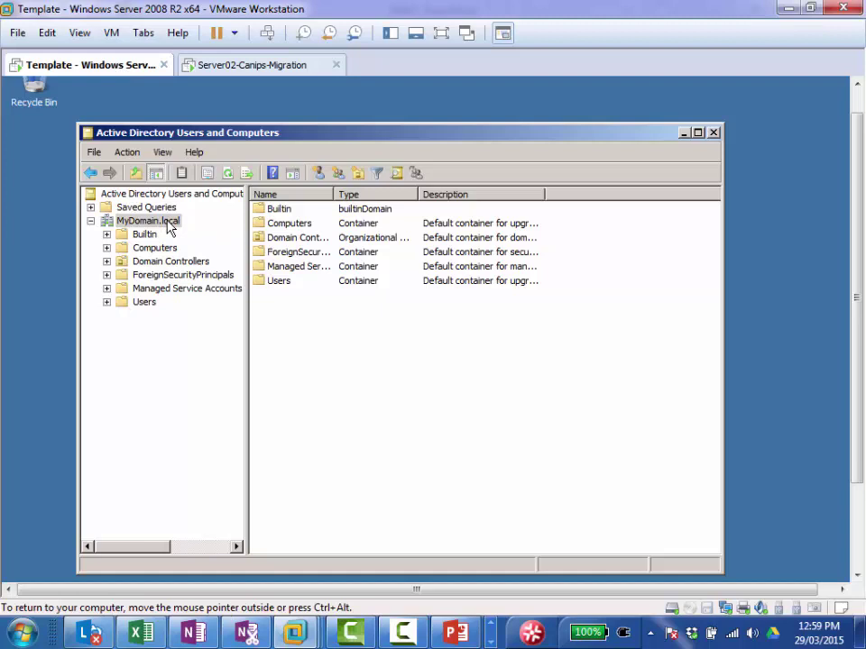
{"action": "right_click", "coordinate": [167, 224]}
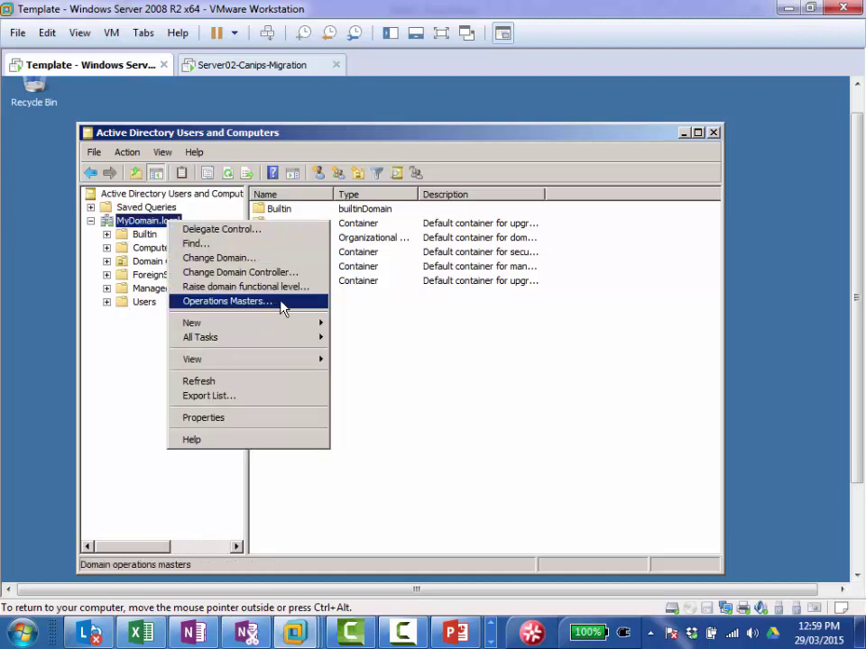
{"action": "left_click", "coordinate": [474, 319]}
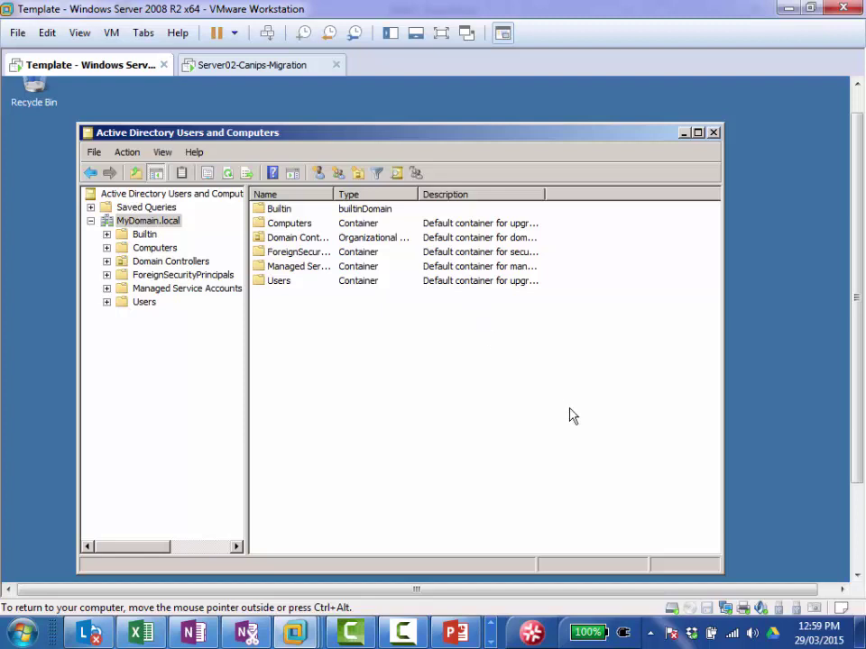
Step: Launch Active Directory Domains and Trusts from the Template VM's Administrative Tools in the Start menu
{"action": "left_click", "coordinate": [859, 562]}
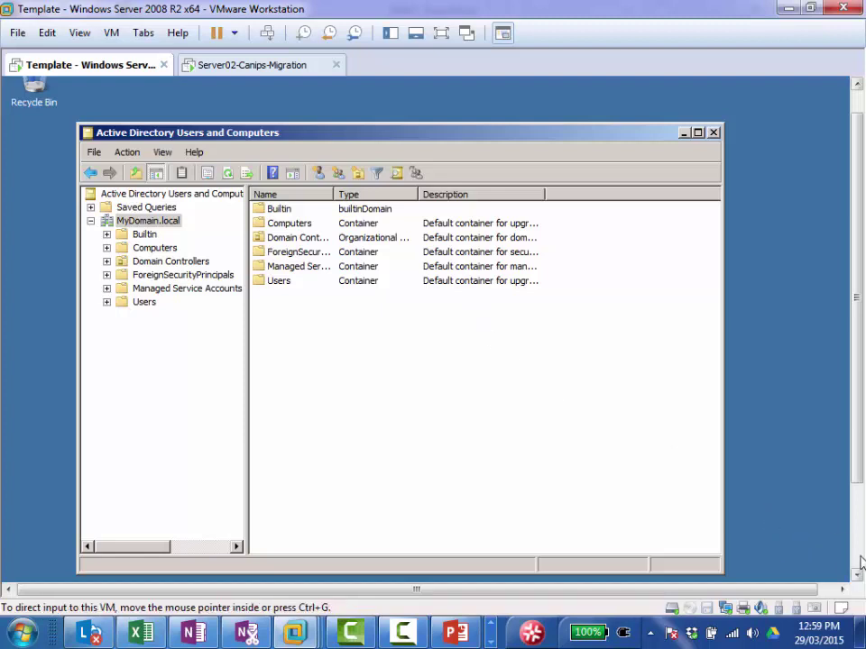
{"action": "left_click", "coordinate": [18, 568]}
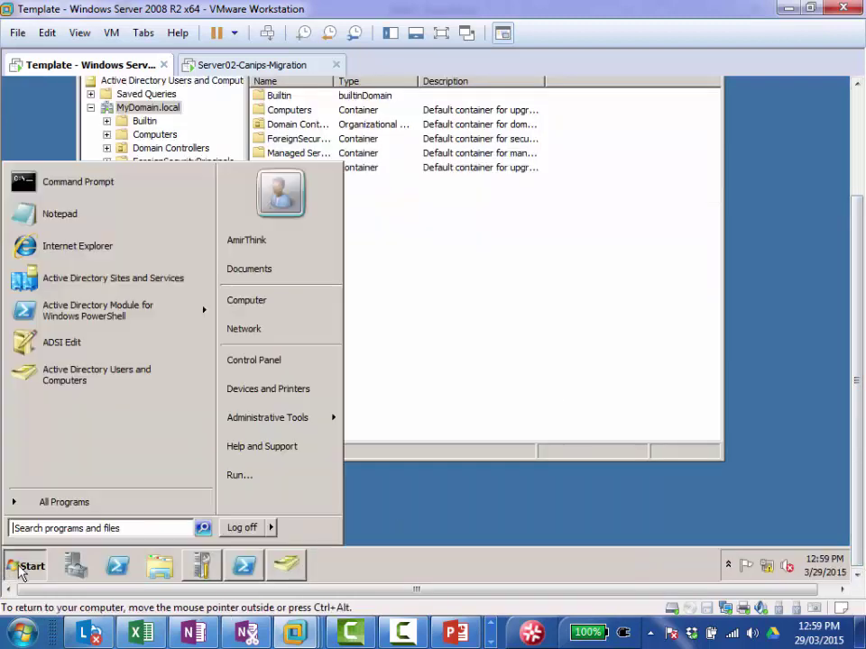
{"action": "mouse_move", "coordinate": [313, 428]}
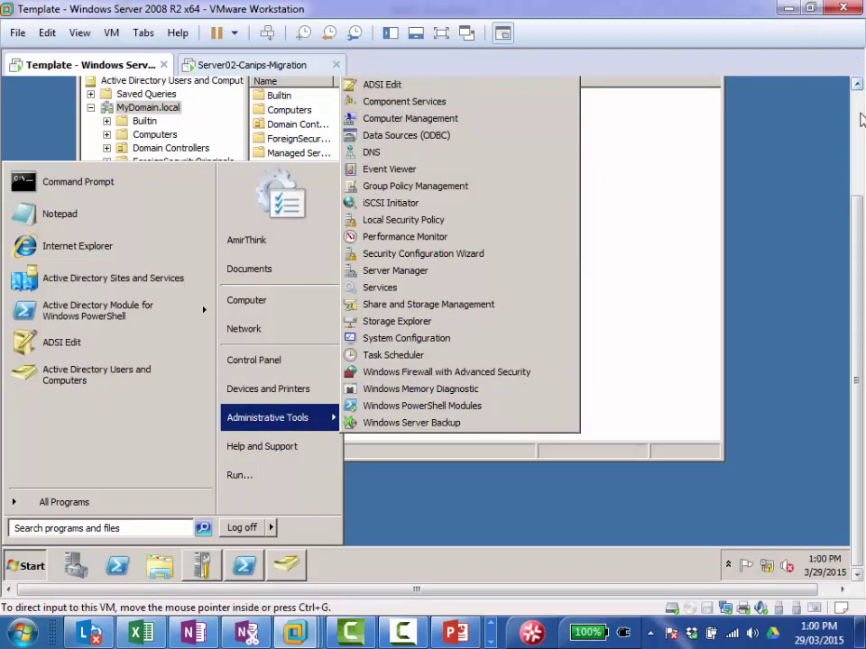
{"action": "left_click", "coordinate": [859, 82]}
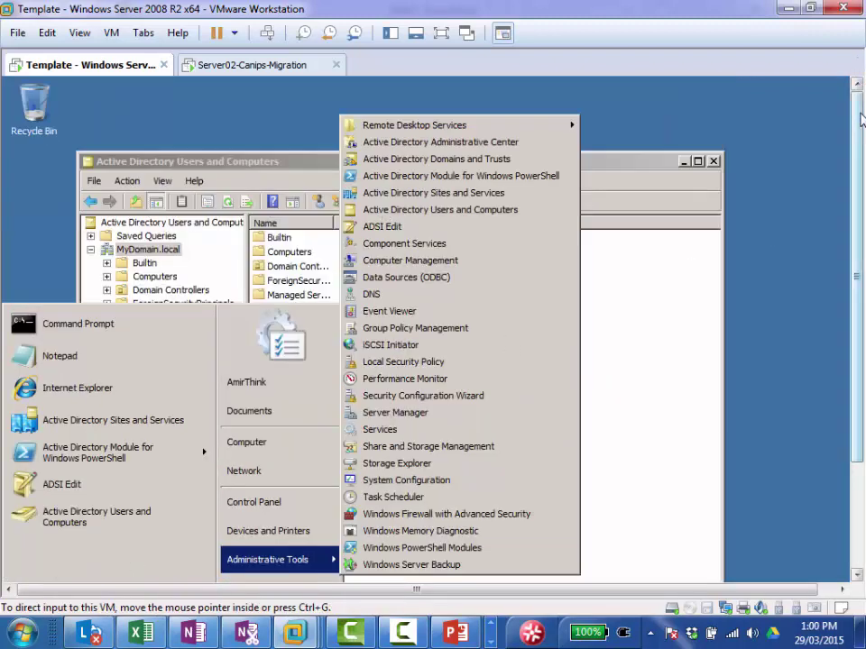
{"action": "left_click", "coordinate": [470, 167]}
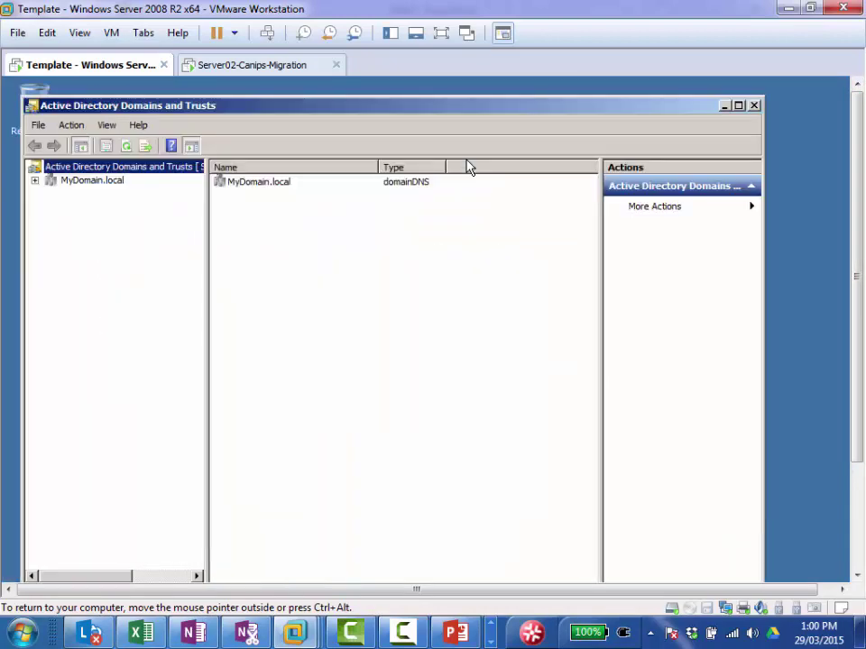
Step: Verify Server01.MyDomain.local holds the domain naming master role, then show PowerPoint's LAB slide 15
{"action": "right_click", "coordinate": [147, 173]}
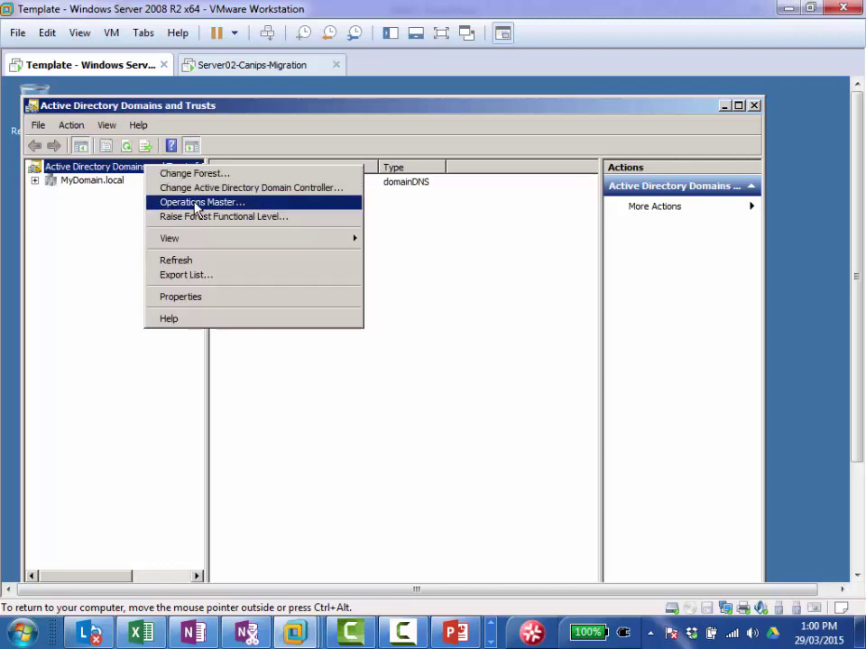
{"action": "left_click", "coordinate": [247, 208]}
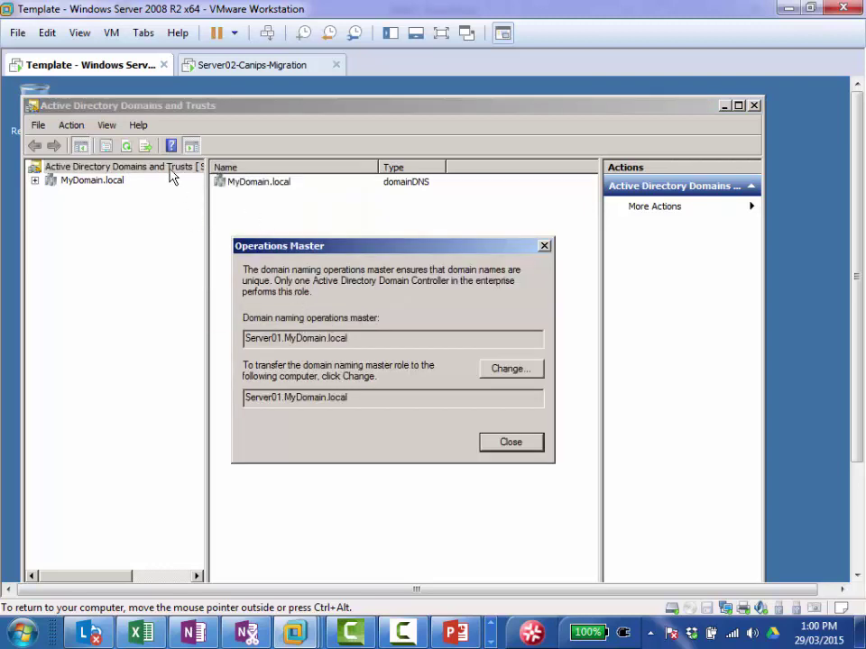
{"action": "left_click", "coordinate": [521, 445]}
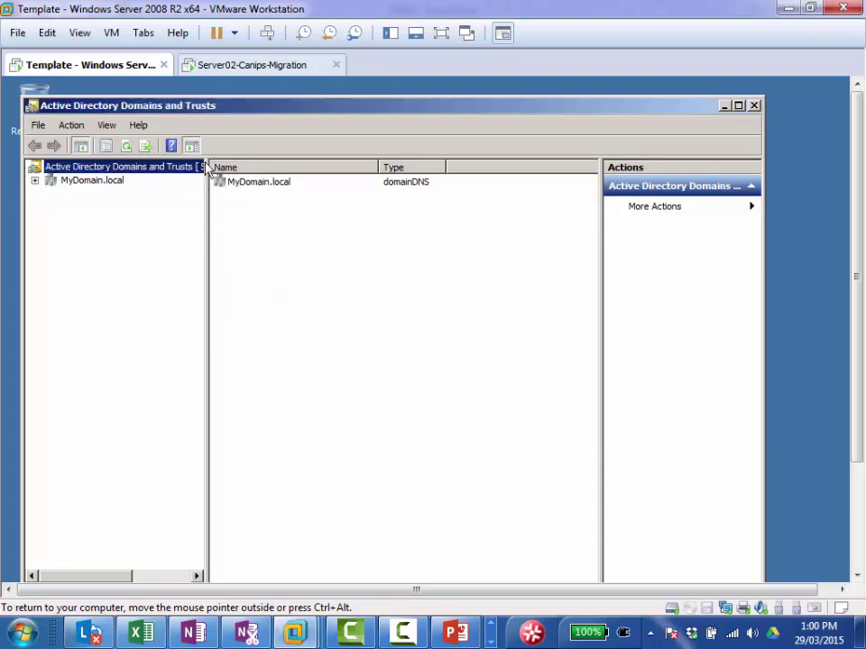
{"action": "right_click", "coordinate": [150, 170]}
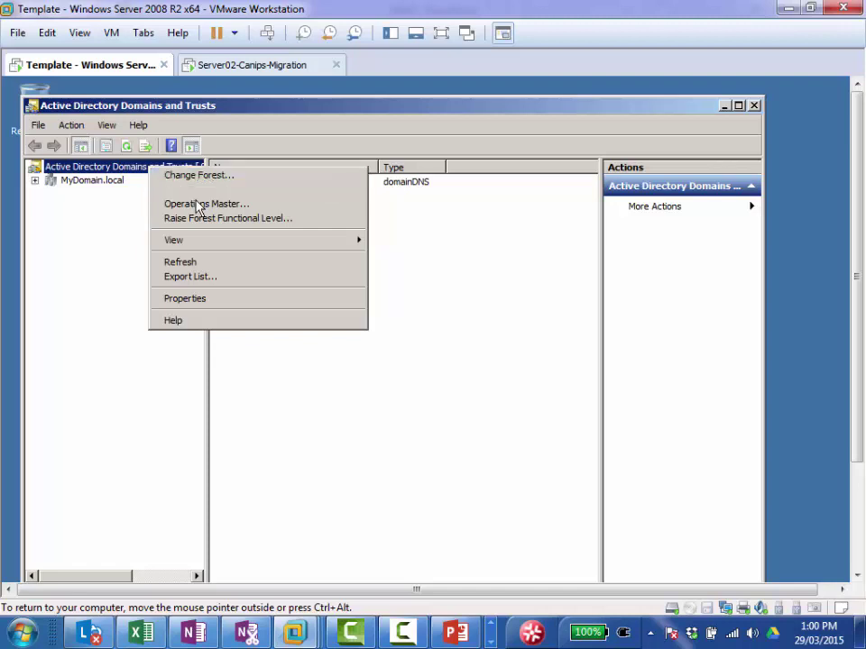
{"action": "left_click", "coordinate": [247, 207]}
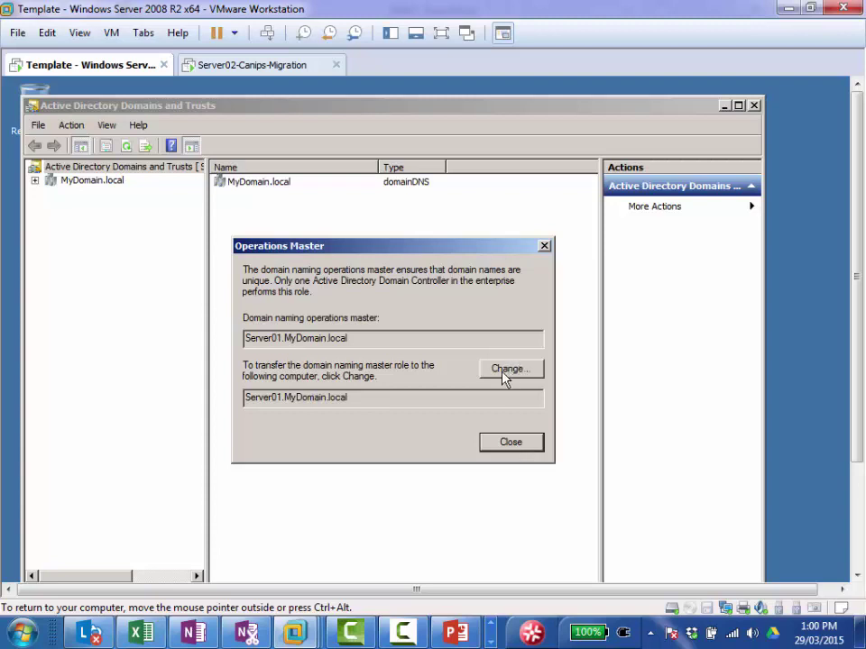
{"action": "left_click", "coordinate": [508, 443]}
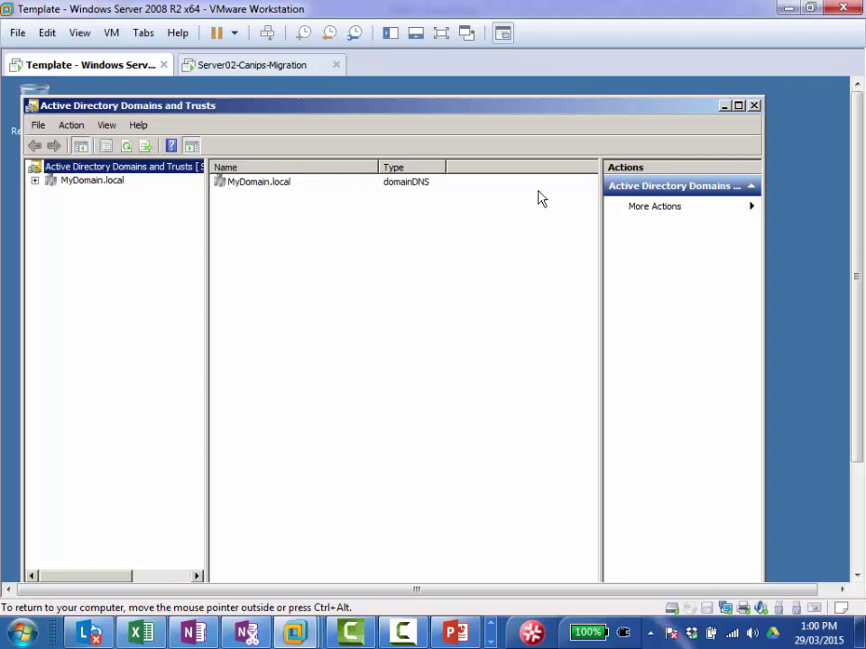
{"action": "scroll", "coordinate": [860, 211], "scroll_direction": "down", "scroll_amount": 5}
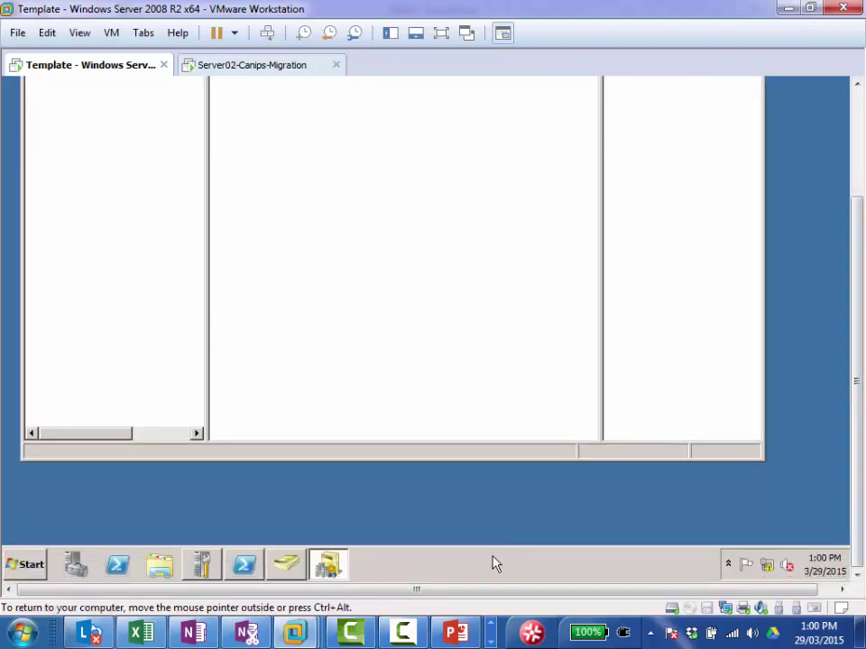
{"action": "left_click", "coordinate": [456, 633]}
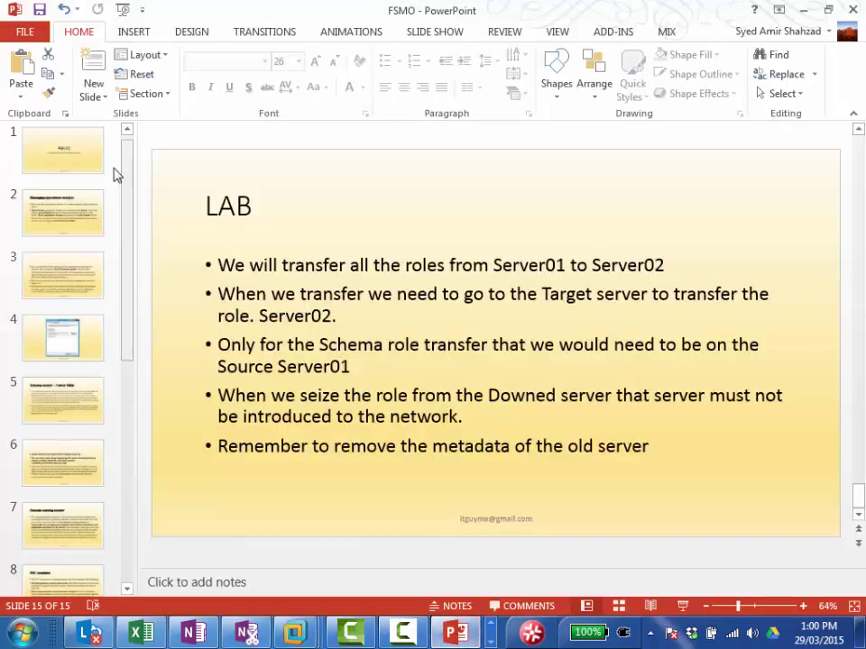
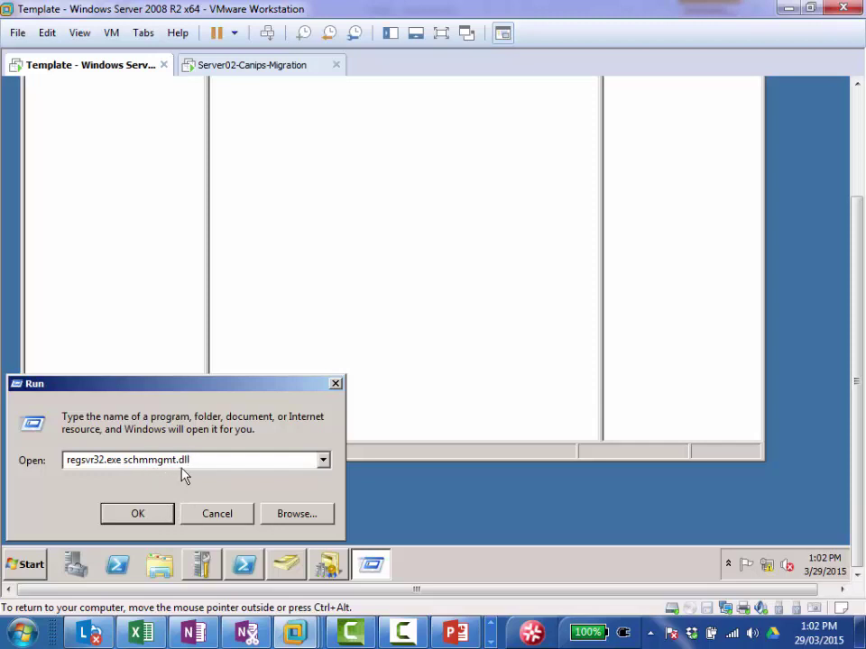
Step: Run regsvr32.exe schmmgmt.dll from the Run box and dismiss the 0x80040201 error
{"action": "left_click", "coordinate": [137, 515]}
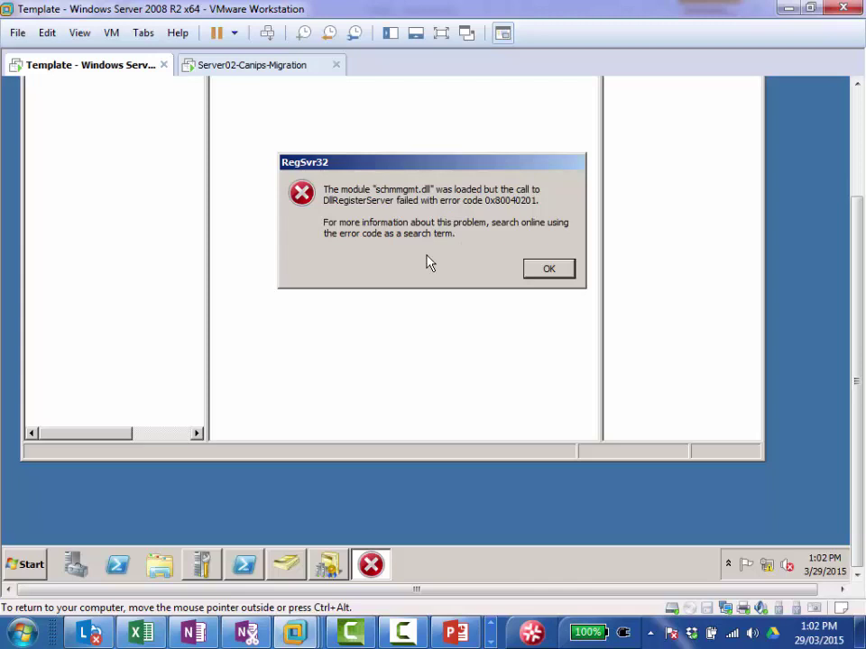
{"action": "left_click", "coordinate": [544, 270]}
Step: Launch Command Prompt as administrator from the Start menu, approving the UAC prompt
{"action": "left_click", "coordinate": [27, 567]}
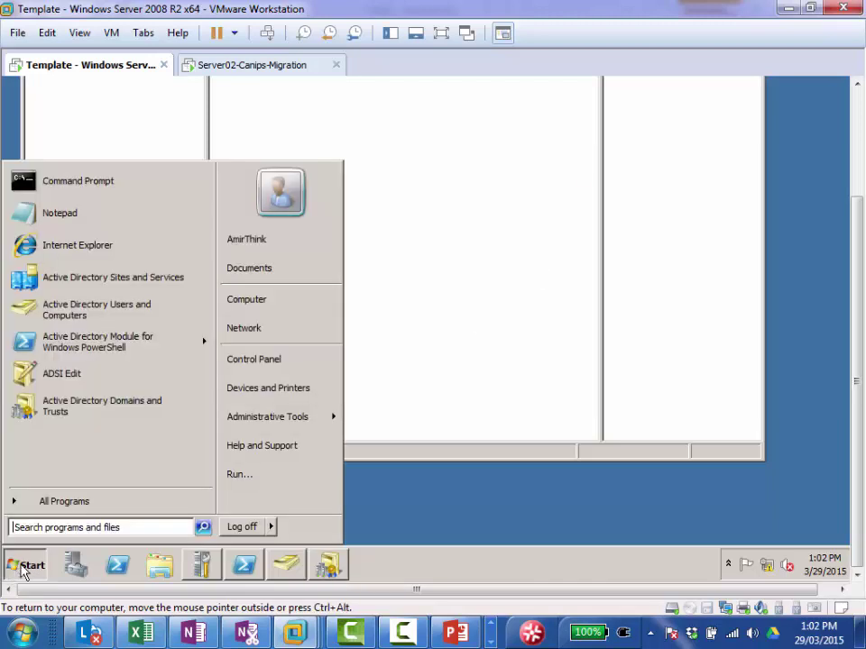
{"action": "right_click", "coordinate": [117, 184]}
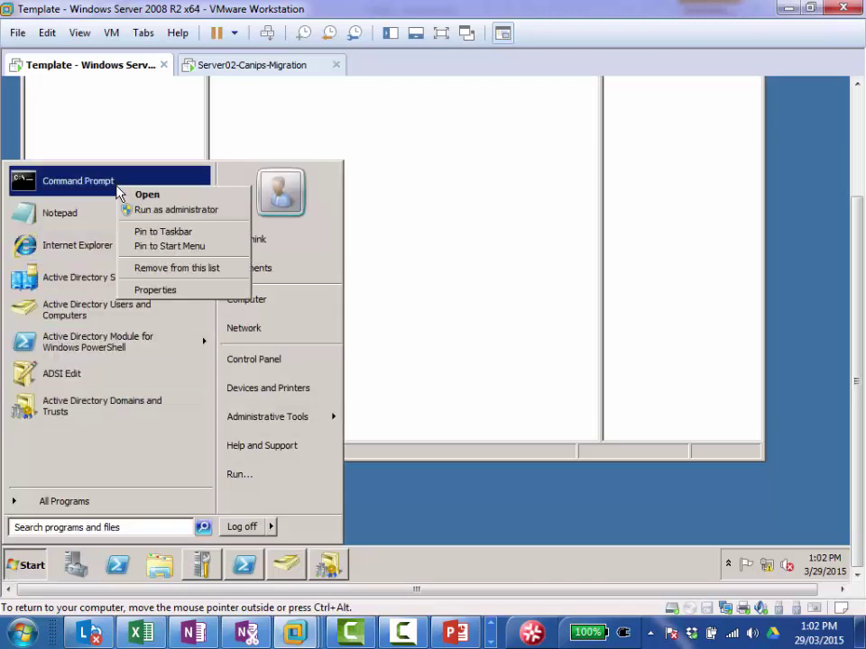
{"action": "left_click", "coordinate": [204, 210]}
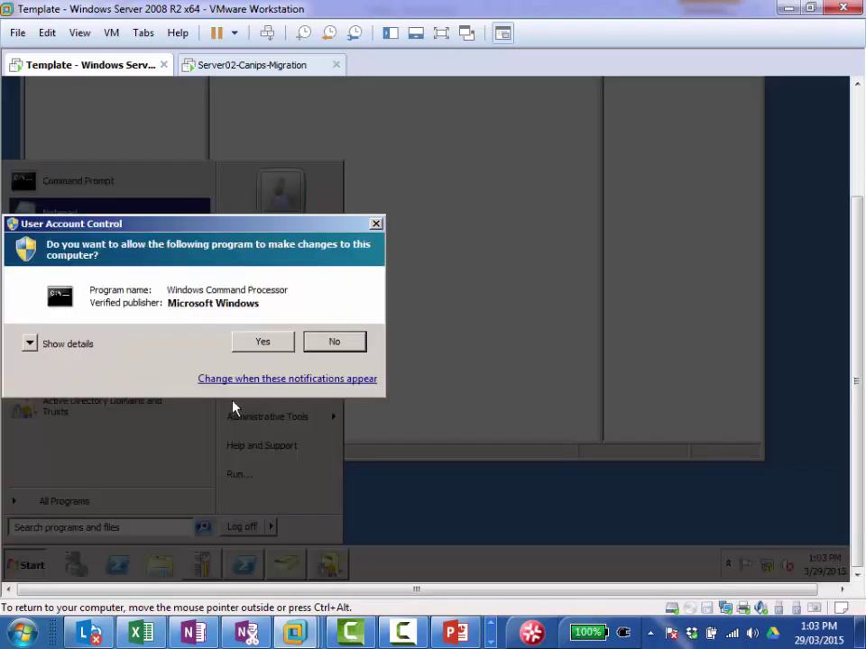
{"action": "left_click", "coordinate": [263, 342]}
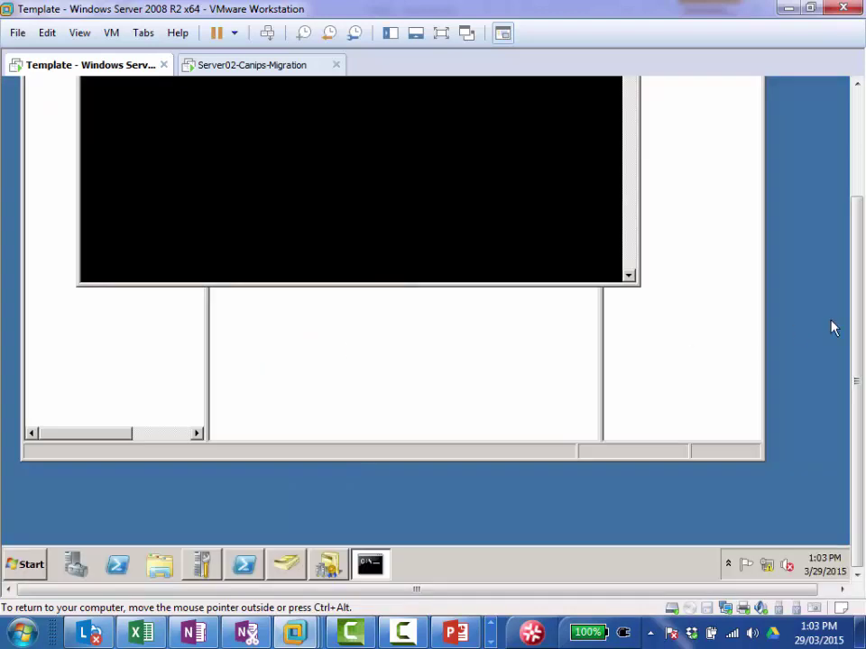
Step: Register schmmgmt.dll with 'regsvr32.exe schmmgmt.dll' and dismiss the success message
{"action": "left_click_drag", "start_coordinate": [857, 316], "coordinate": [853, 174]}
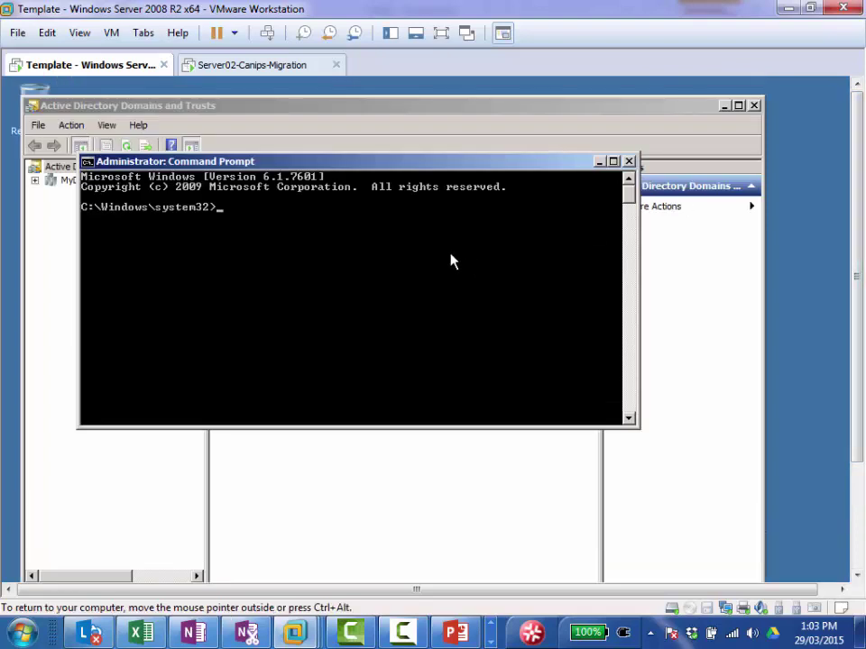
{"action": "type", "text": "regsvr32.exe "}
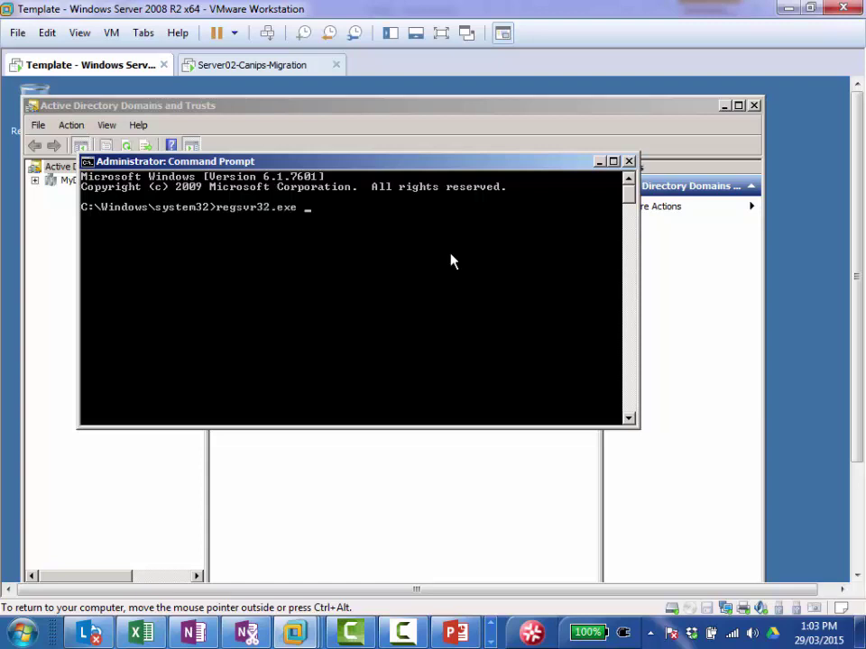
{"action": "type", "text": "schmmgmt.dll"}
{"action": "key", "text": "Return"}
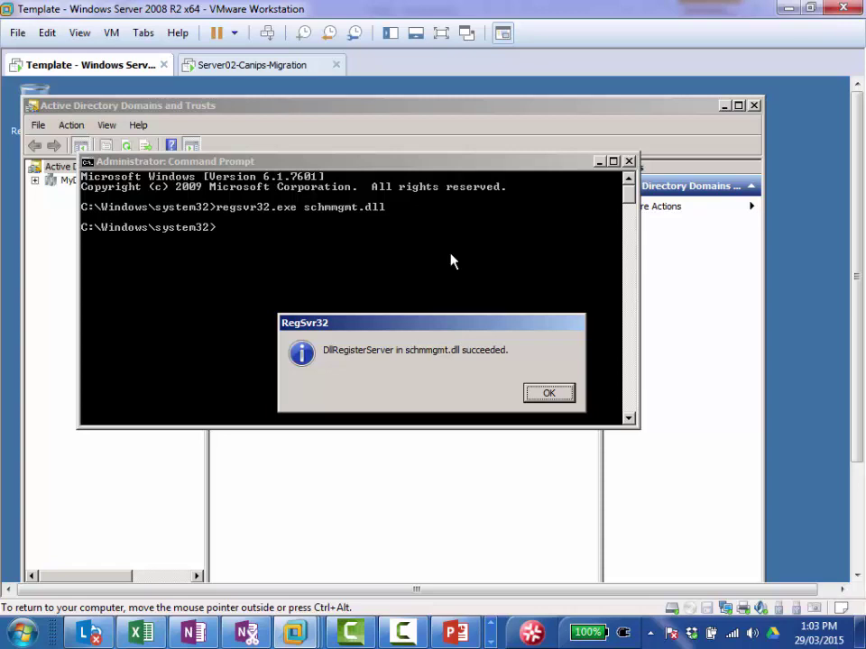
{"action": "left_click", "coordinate": [549, 396]}
{"action": "left_click", "coordinate": [542, 398]}
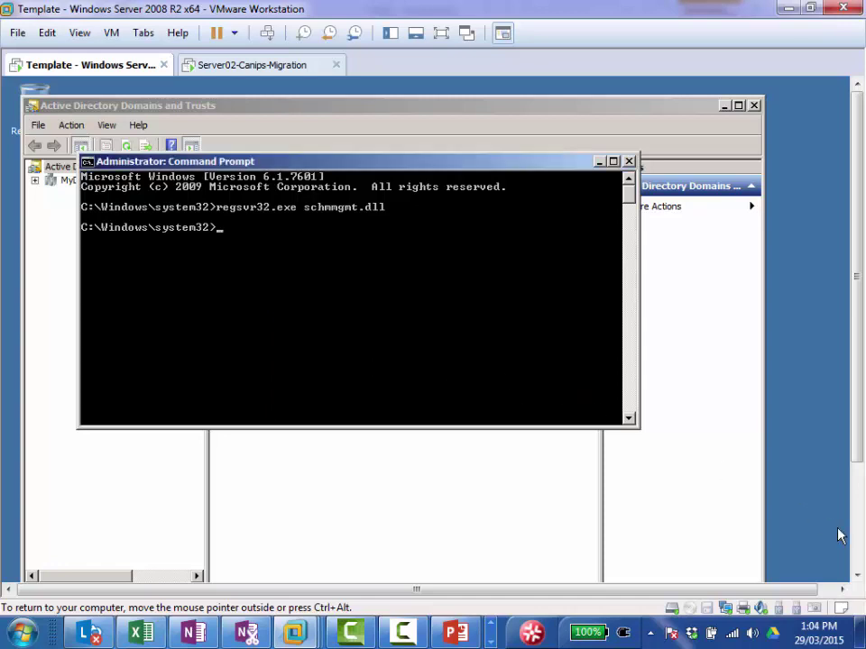
Step: Launch mmc from Start > Run and approve its UAC elevation prompt
{"action": "left_click", "coordinate": [858, 549]}
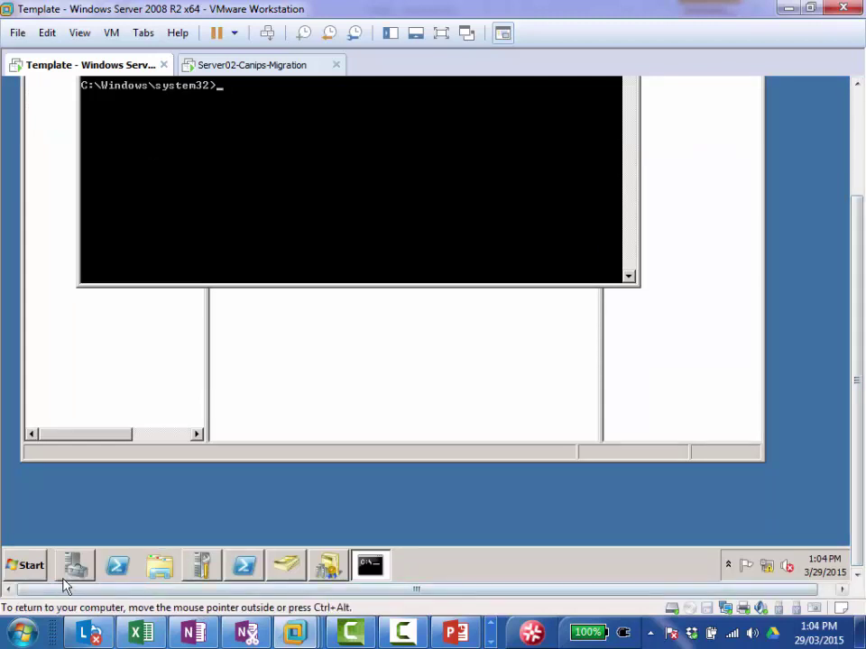
{"action": "left_click", "coordinate": [27, 566]}
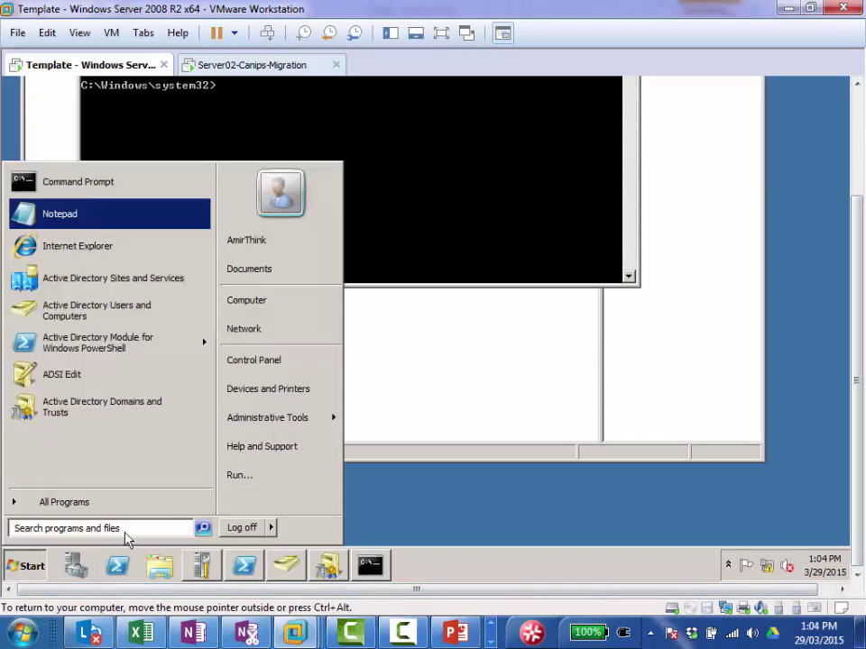
{"action": "left_click", "coordinate": [265, 483]}
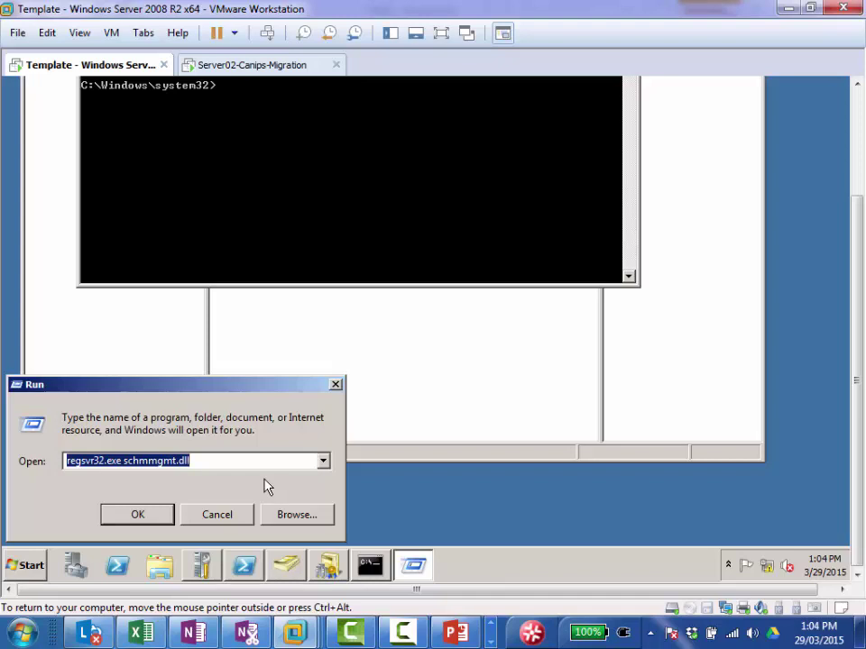
{"action": "type", "text": "m"}
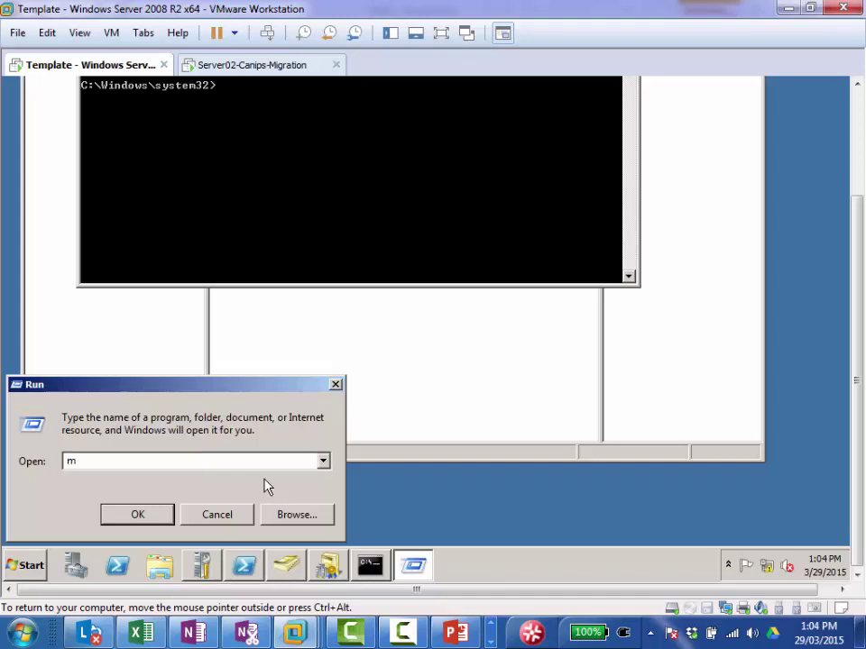
{"action": "type", "text": "mc"}
{"action": "left_click", "coordinate": [129, 521]}
{"action": "left_click", "coordinate": [263, 488]}
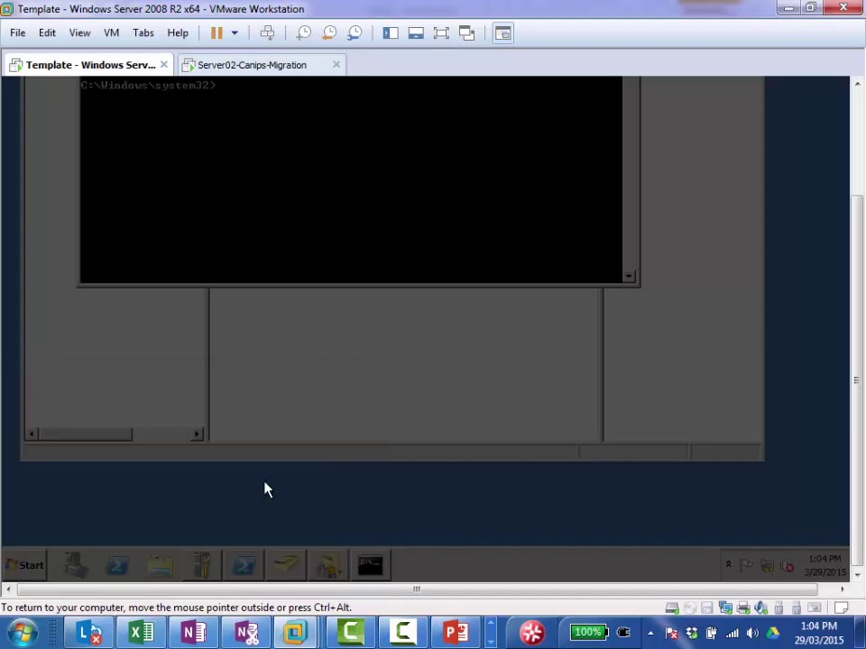
{"action": "left_click_drag", "start_coordinate": [858, 377], "coordinate": [858, 271]}
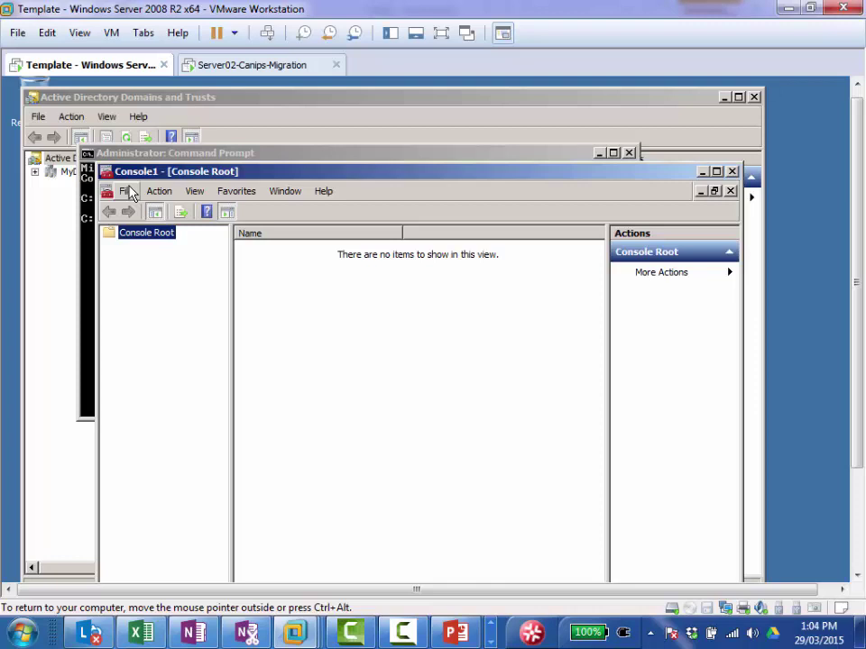
Step: Add the Active Directory Schema snap-in to Console1 and select its schema node
{"action": "left_click", "coordinate": [127, 193]}
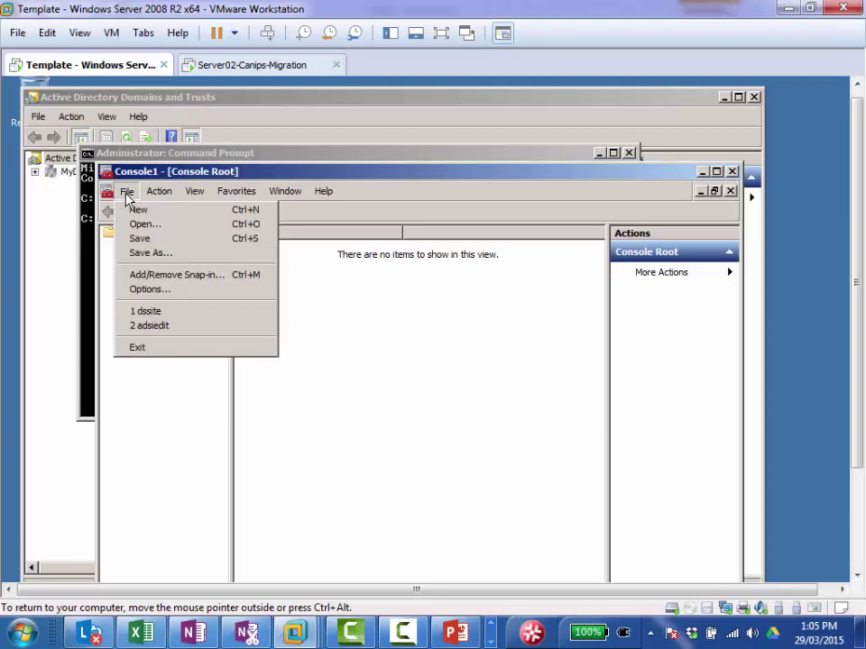
{"action": "left_click", "coordinate": [204, 280]}
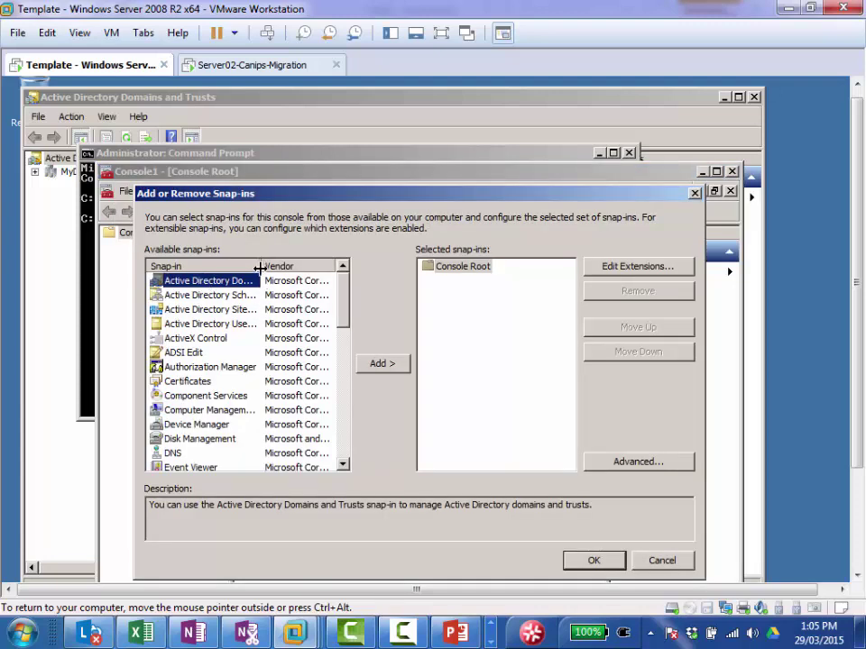
{"action": "double_click", "coordinate": [259, 269]}
{"action": "left_click", "coordinate": [245, 296]}
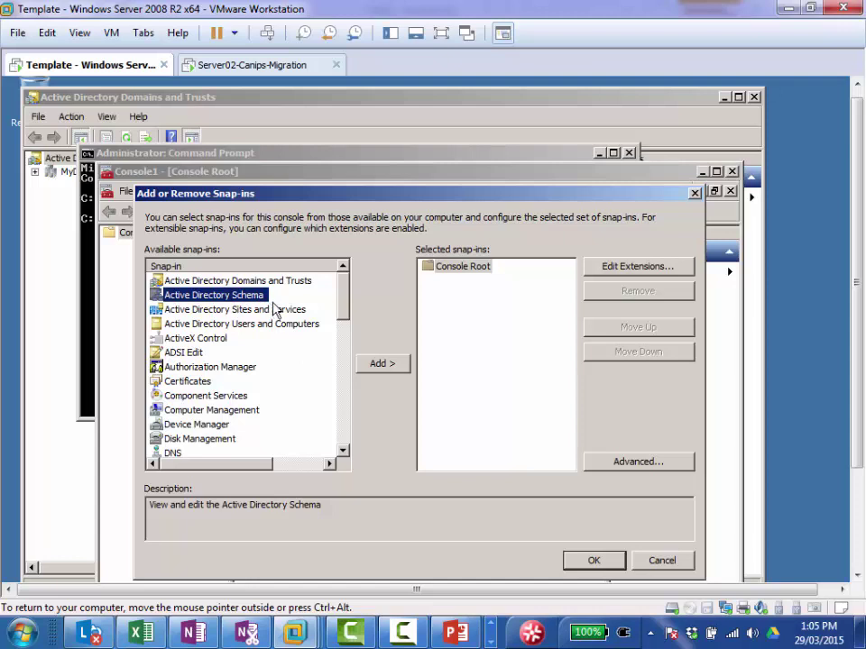
{"action": "left_click", "coordinate": [379, 365]}
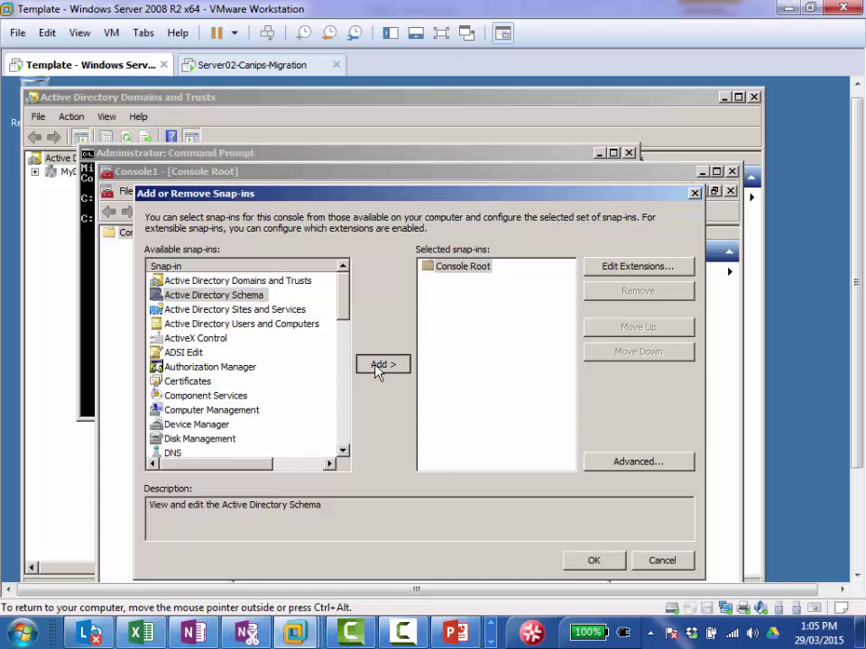
{"action": "left_click", "coordinate": [593, 561]}
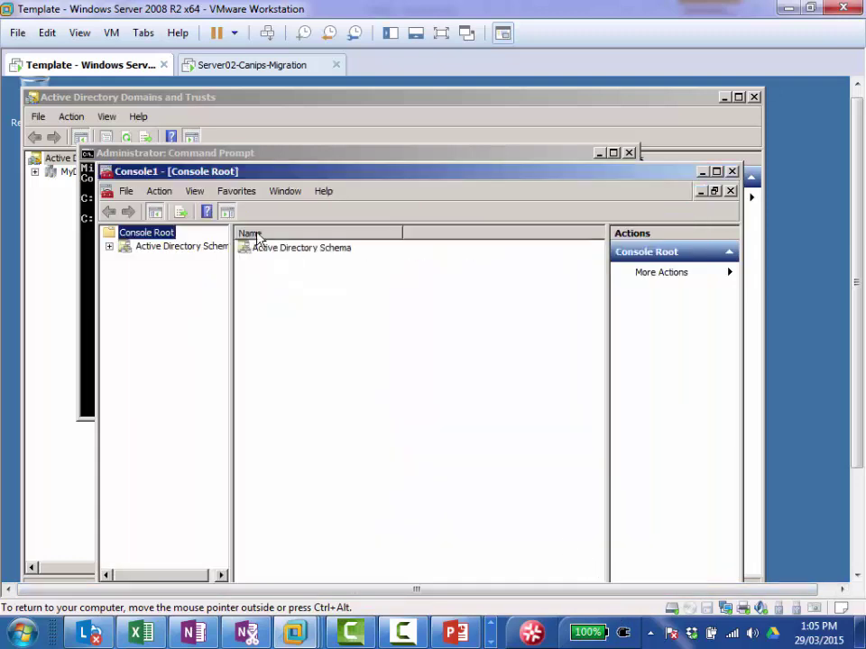
{"action": "left_click_drag", "start_coordinate": [231, 271], "coordinate": [336, 289]}
{"action": "left_click", "coordinate": [205, 253]}
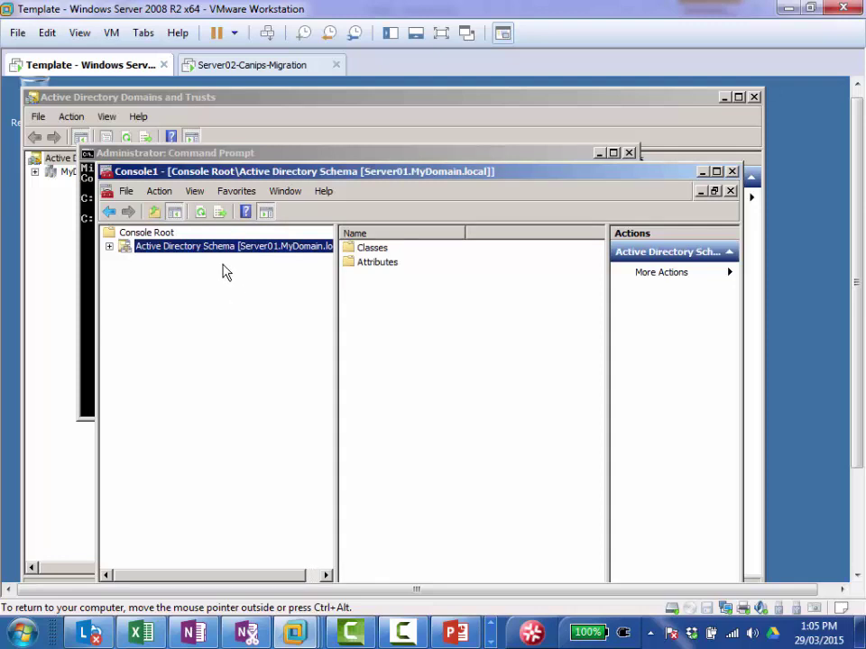
Step: Check the schema Operations Master, confirming Server01.MyDomain.local holds the role
{"action": "right_click", "coordinate": [216, 255]}
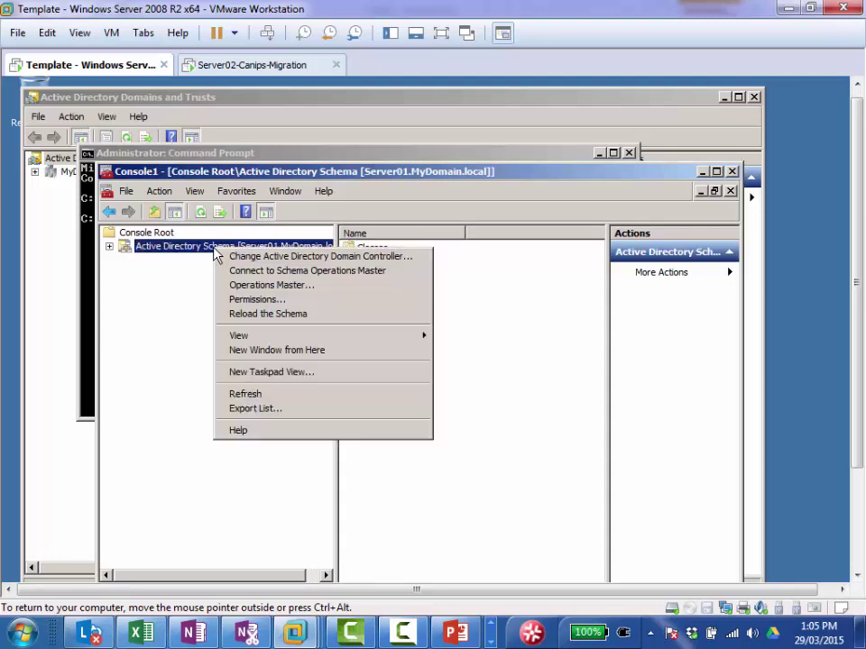
{"action": "left_click", "coordinate": [313, 287]}
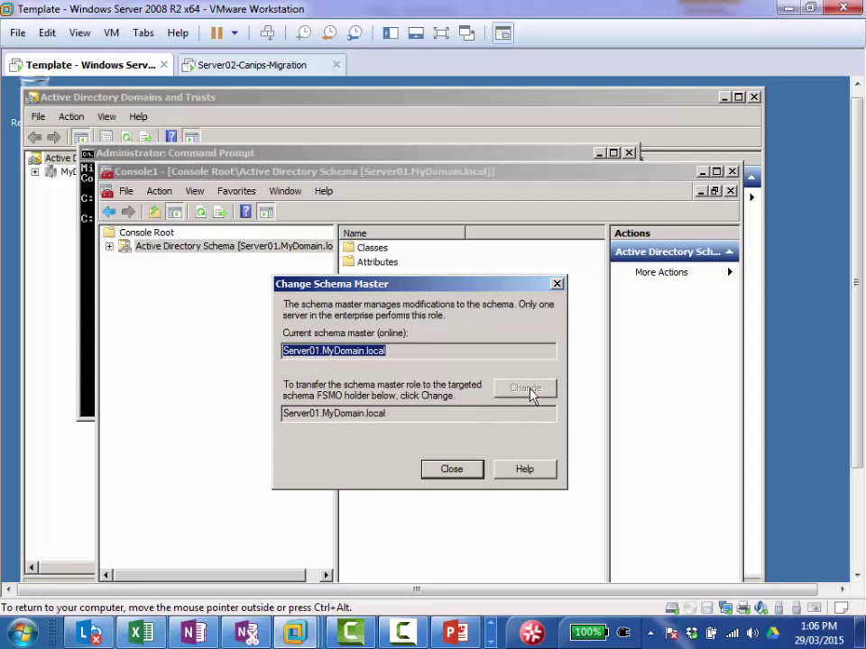
{"action": "left_click", "coordinate": [445, 473]}
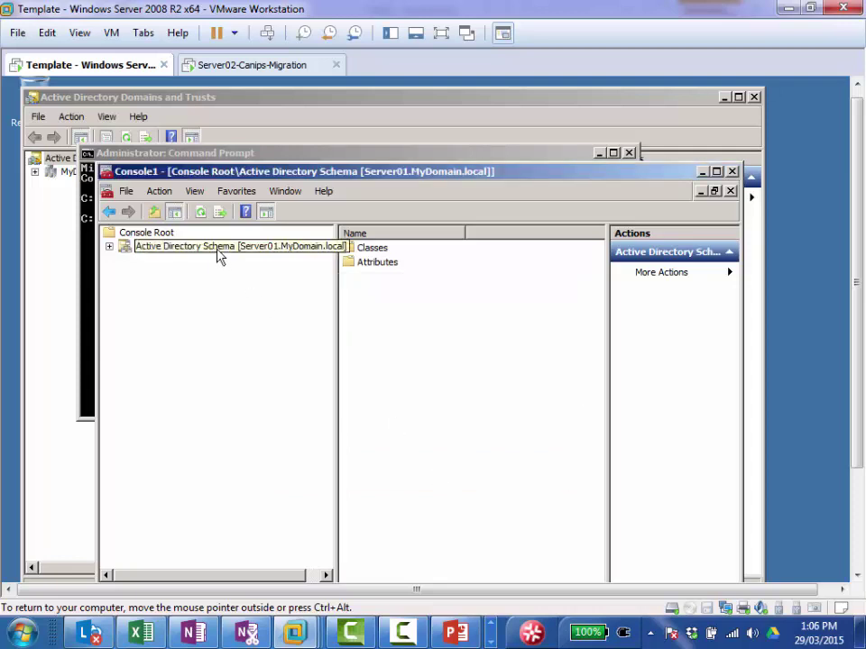
{"action": "right_click", "coordinate": [219, 256]}
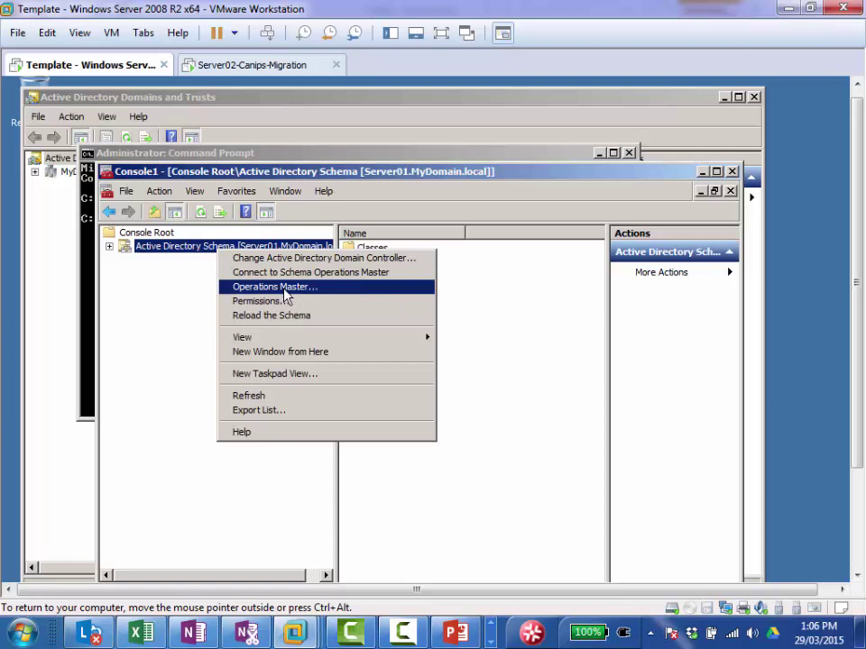
{"action": "left_click", "coordinate": [150, 293]}
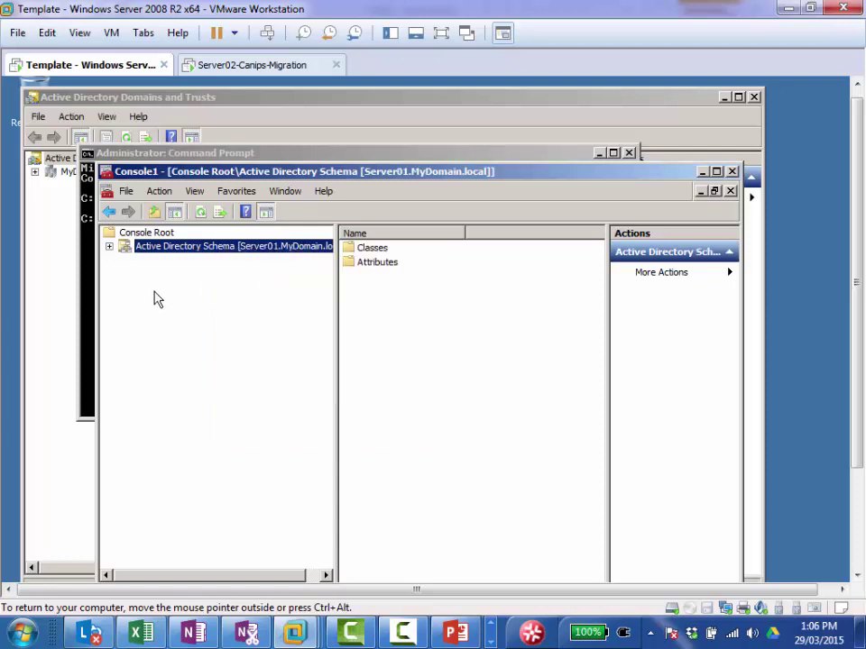
Step: Minimize Console1 and Command Prompt, then switch to the Server02-Canips-Migration VM
{"action": "left_click", "coordinate": [703, 173]}
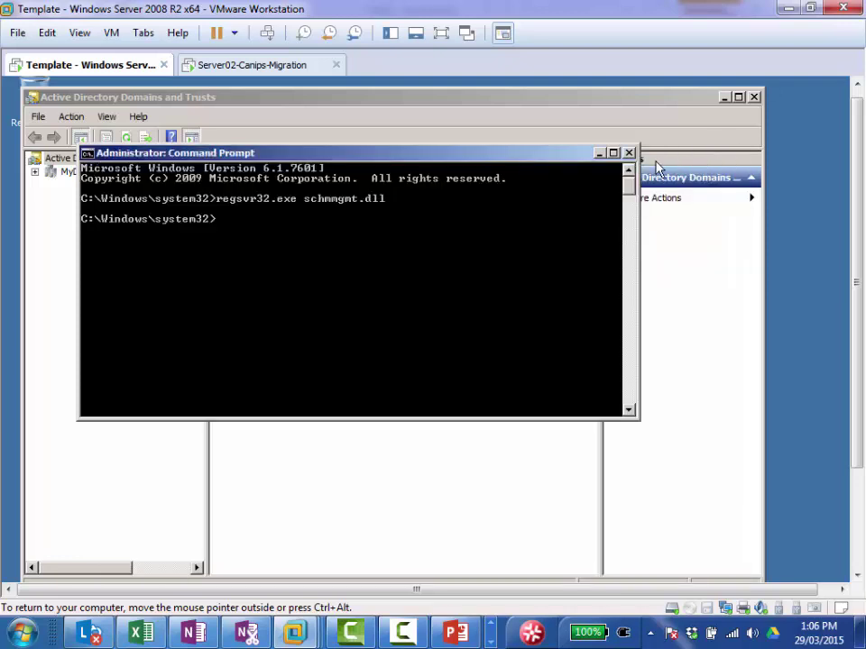
{"action": "left_click", "coordinate": [597, 154]}
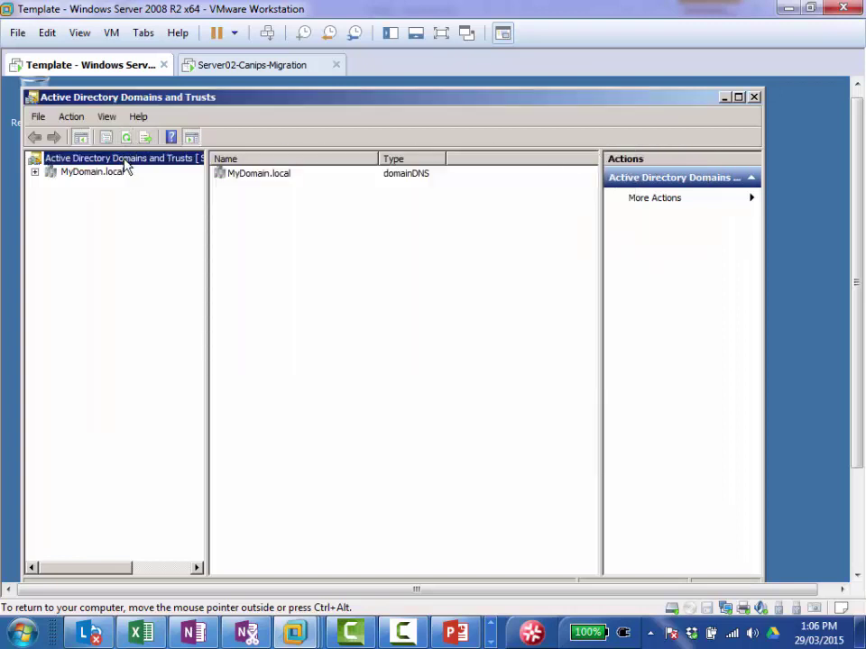
{"action": "left_click", "coordinate": [92, 172]}
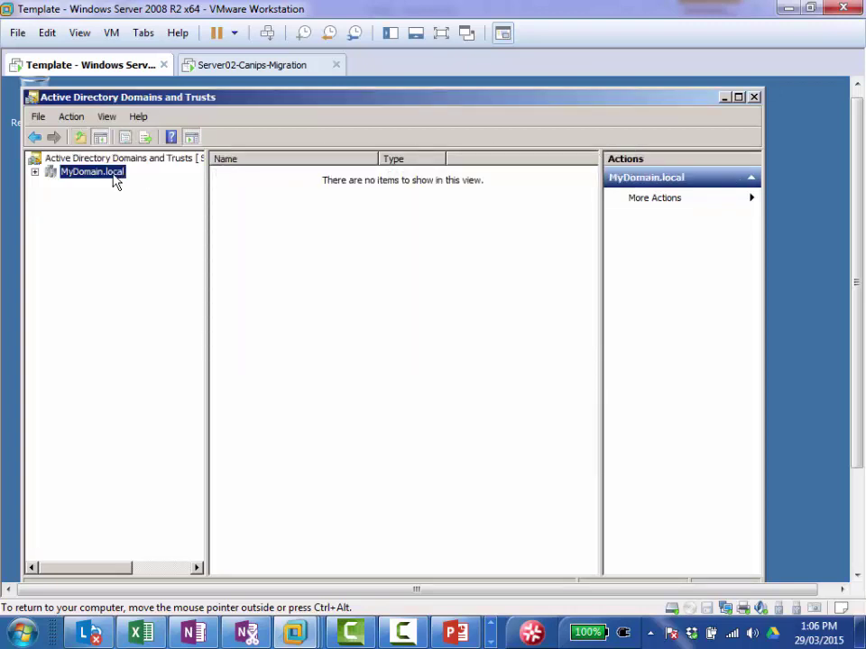
{"action": "left_click", "coordinate": [237, 66]}
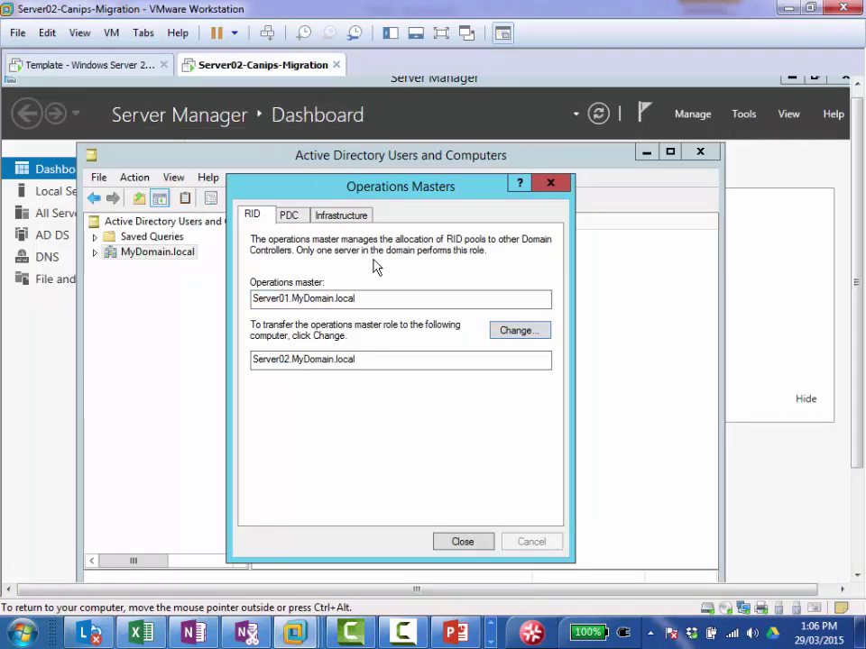
Step: Reopen MyDomain.local's Operations Masters and review the RID, PDC and Infrastructure holders
{"action": "left_click", "coordinate": [553, 185]}
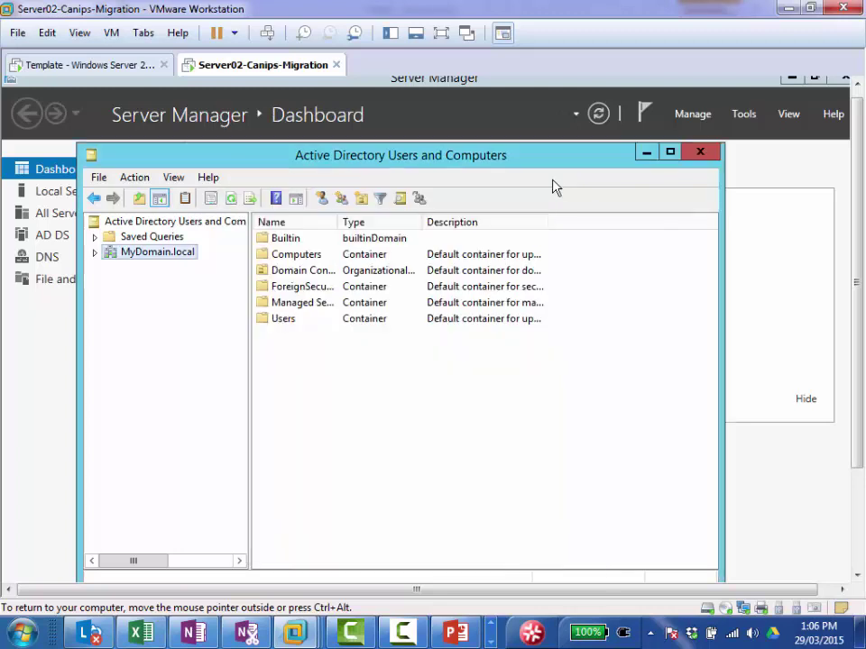
{"action": "right_click", "coordinate": [181, 257]}
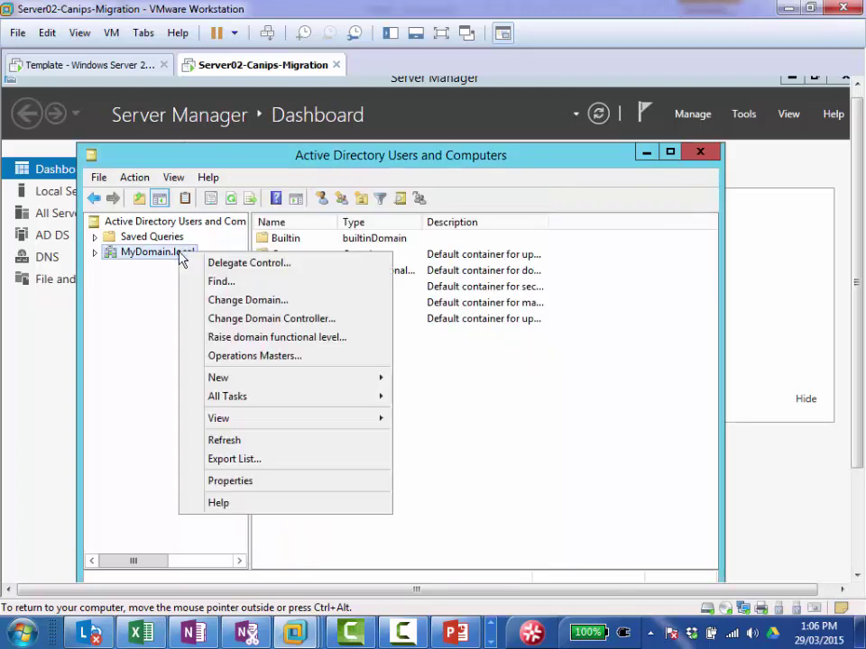
{"action": "left_click", "coordinate": [301, 357]}
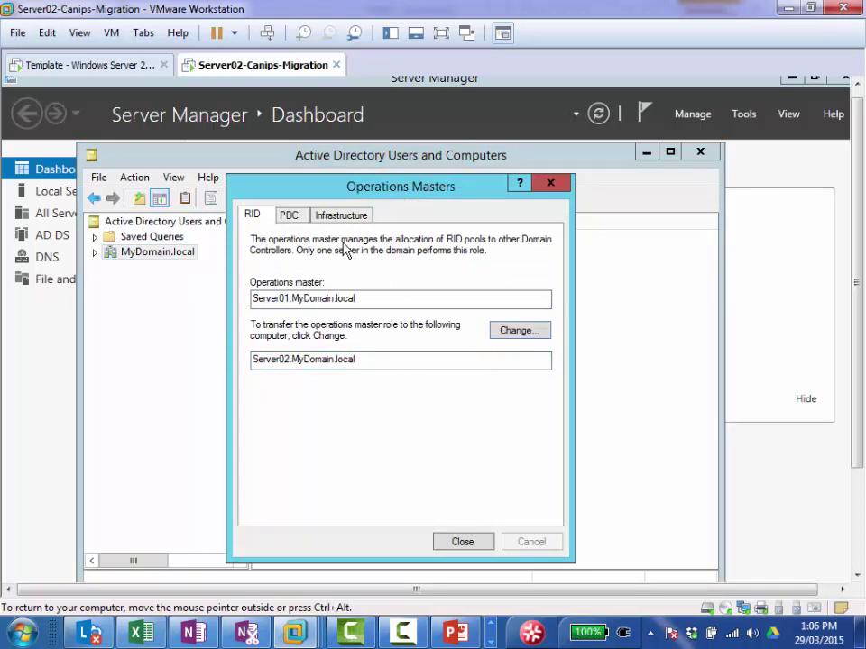
{"action": "left_click", "coordinate": [288, 217]}
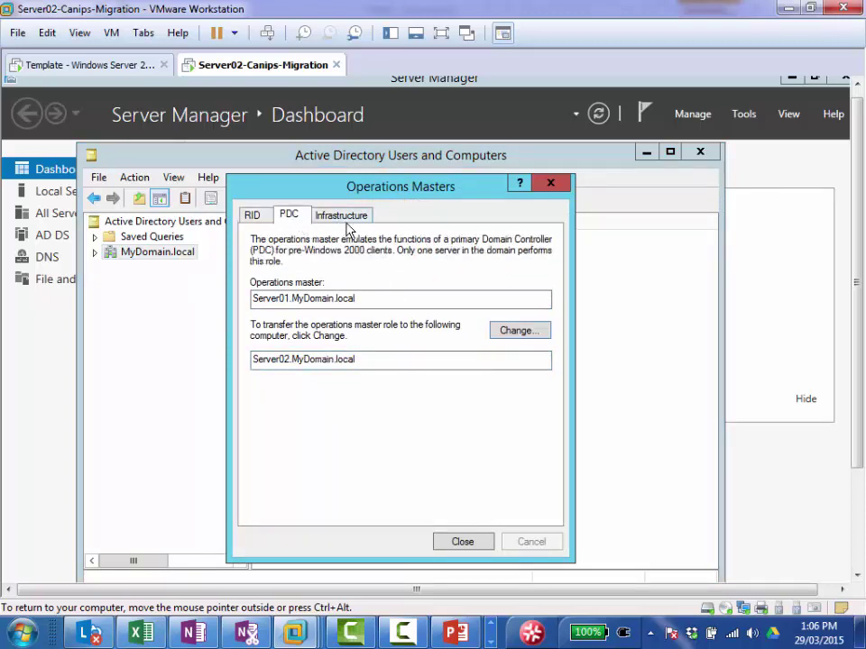
{"action": "left_click", "coordinate": [342, 217]}
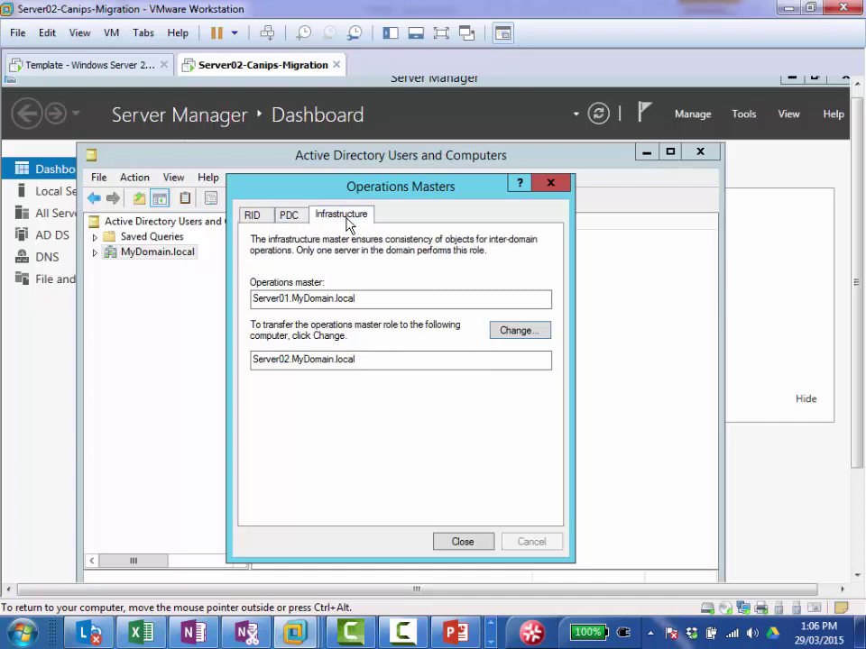
{"action": "left_click", "coordinate": [262, 218]}
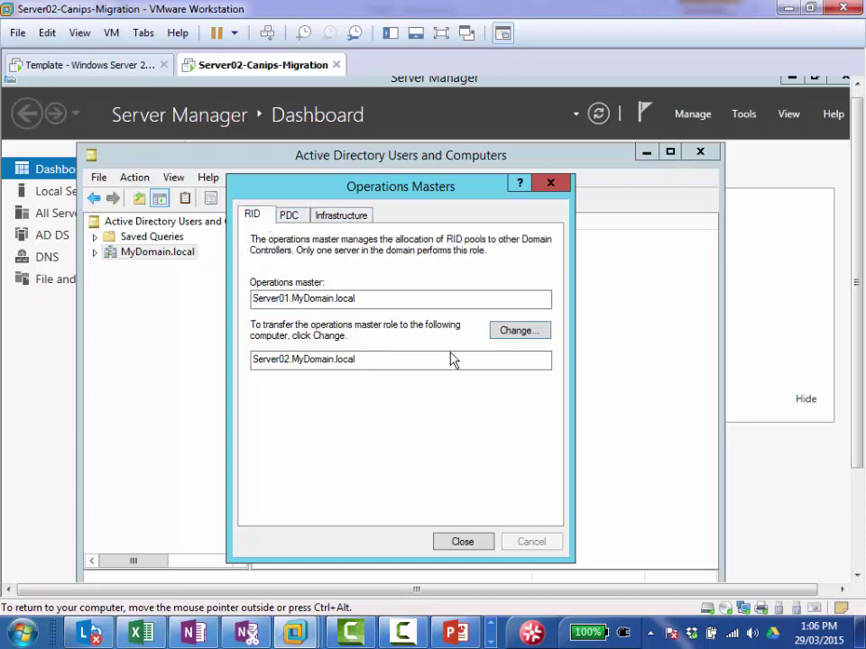
Step: Transfer the RID, PDC and Infrastructure roles to Server02.MyDomain.local, confirming each
{"action": "left_click", "coordinate": [515, 339]}
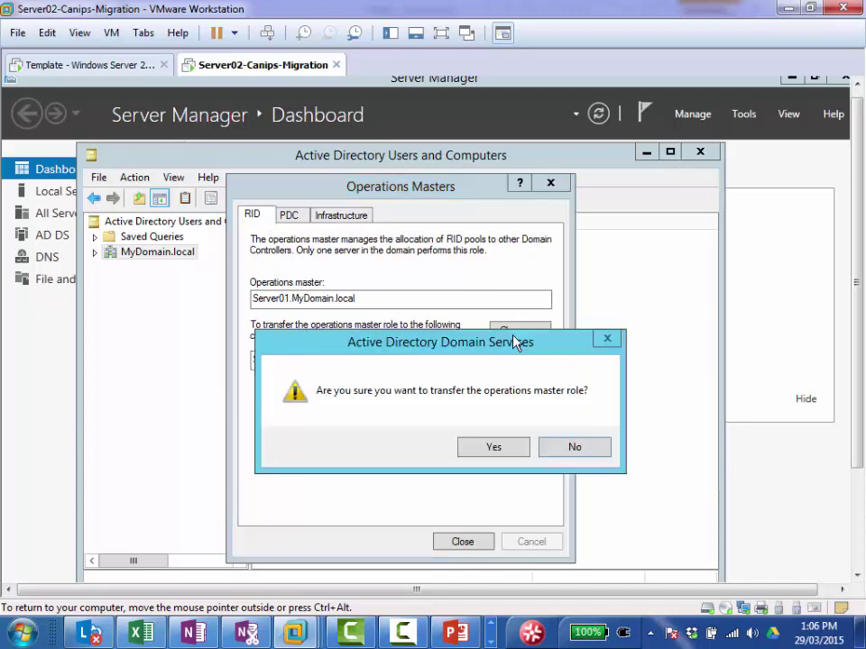
{"action": "left_click", "coordinate": [493, 451]}
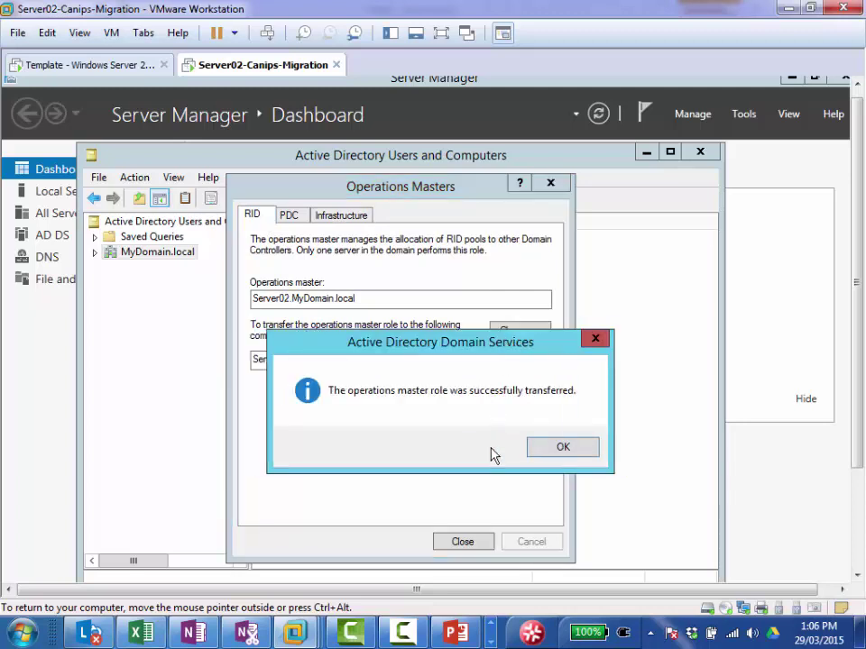
{"action": "left_click", "coordinate": [547, 457]}
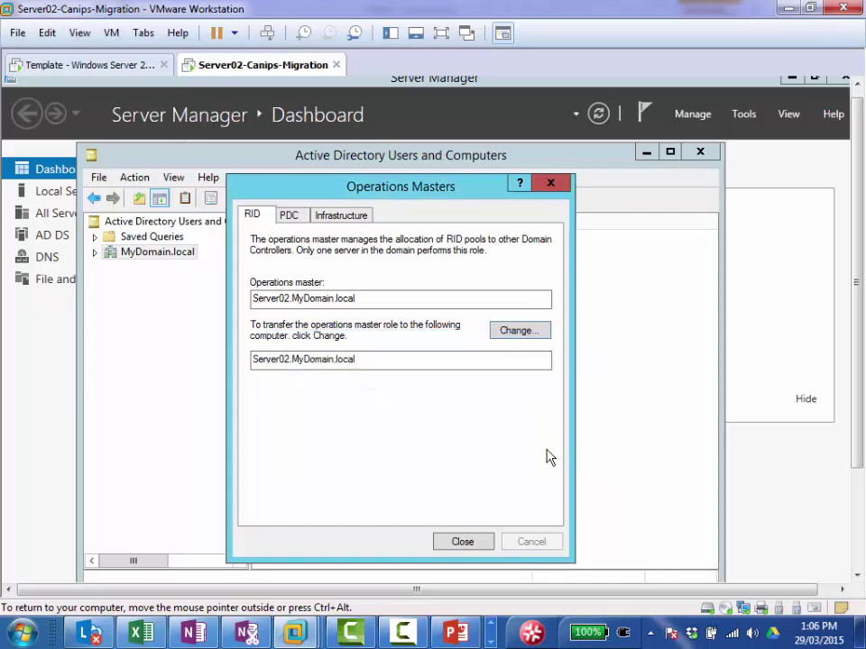
{"action": "left_click", "coordinate": [290, 218]}
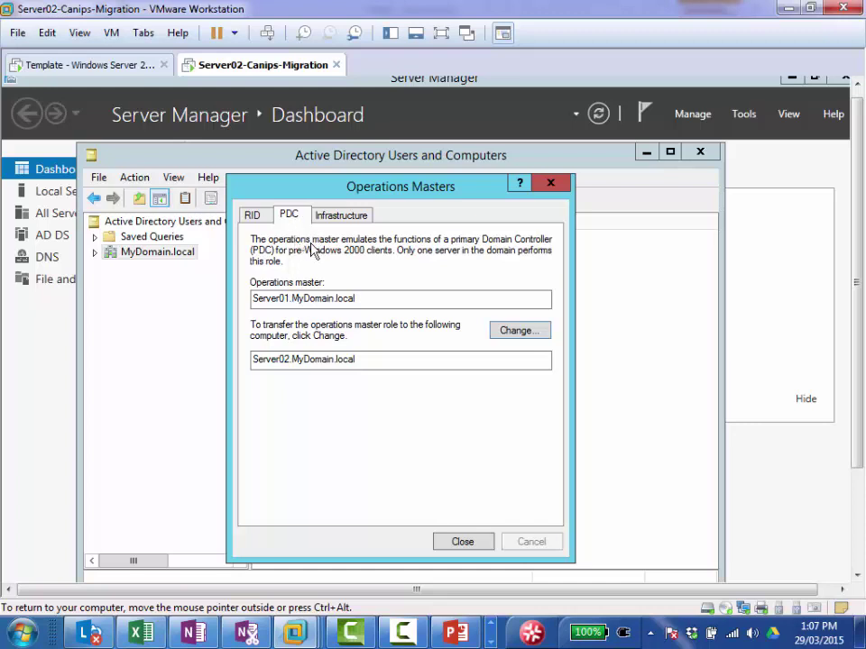
{"action": "left_click", "coordinate": [512, 334]}
{"action": "left_click", "coordinate": [504, 456]}
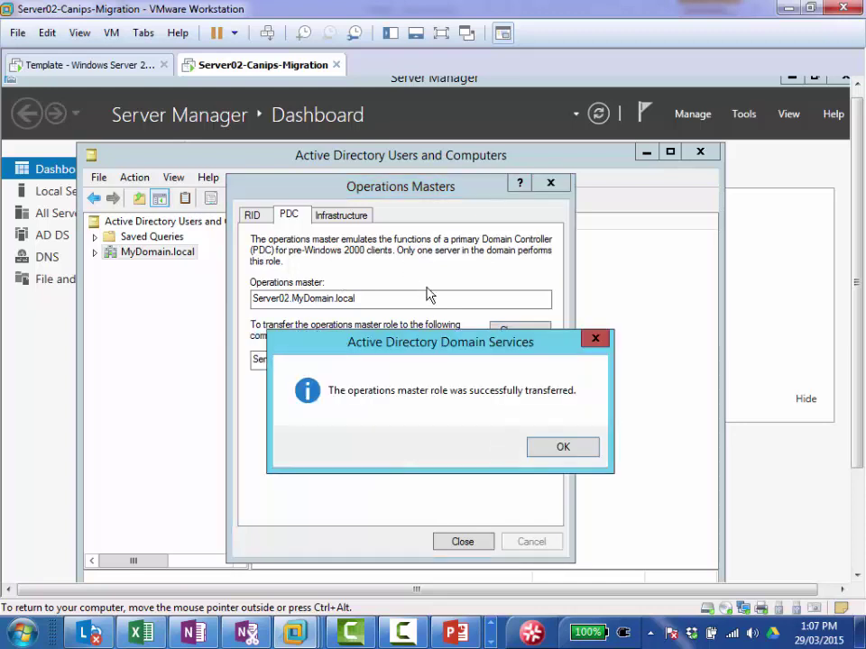
{"action": "left_click", "coordinate": [563, 448]}
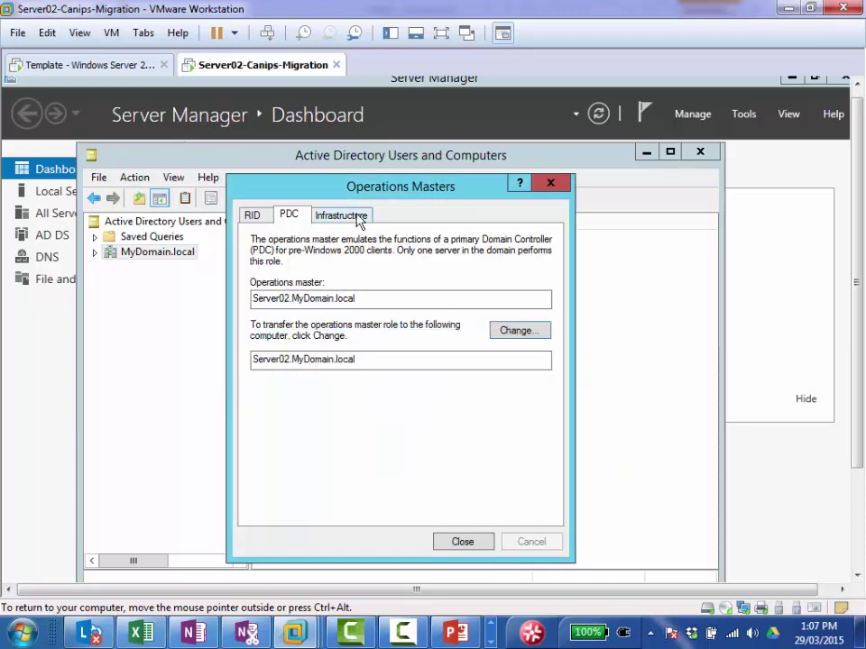
{"action": "left_click", "coordinate": [359, 221]}
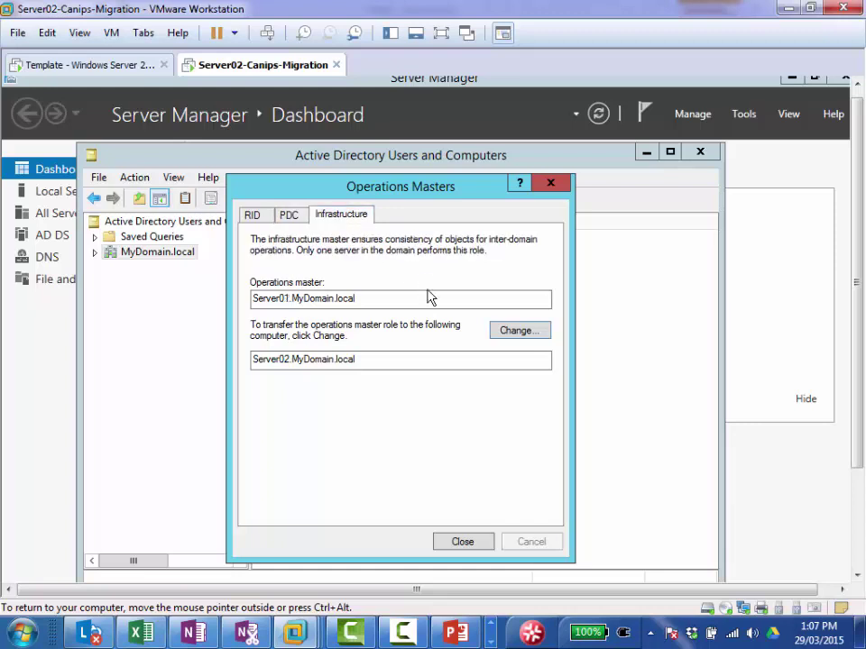
{"action": "left_click", "coordinate": [517, 331]}
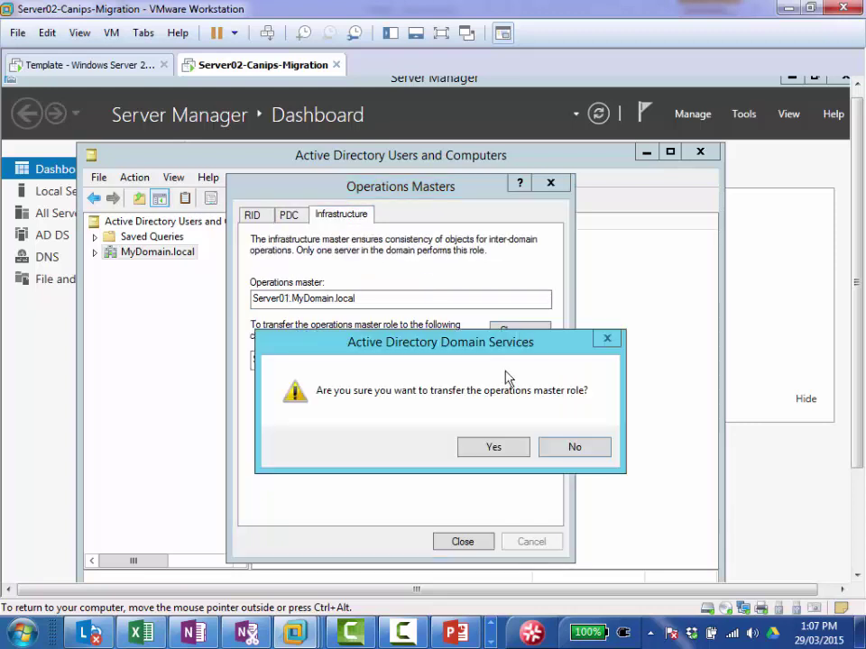
{"action": "left_click", "coordinate": [495, 449]}
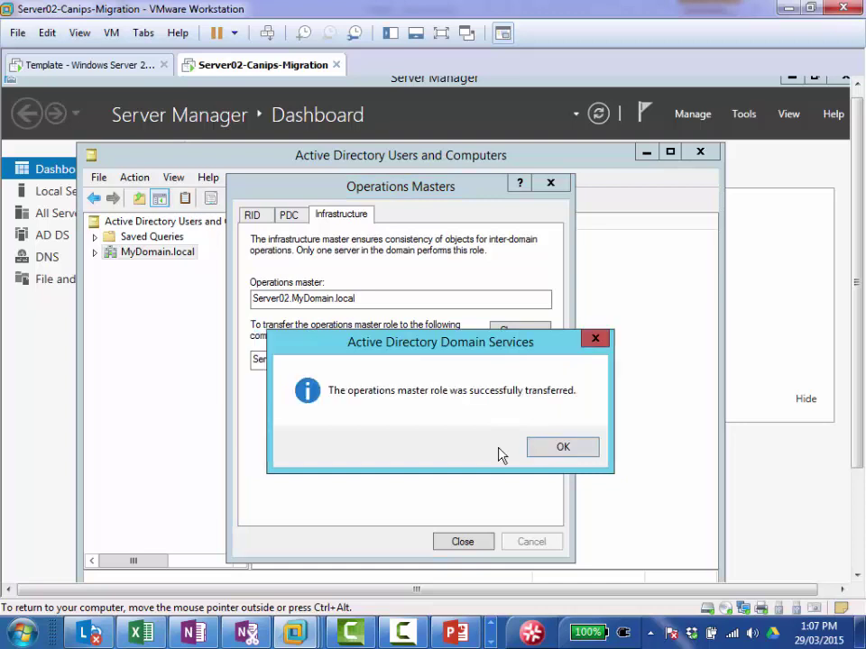
{"action": "left_click", "coordinate": [552, 451]}
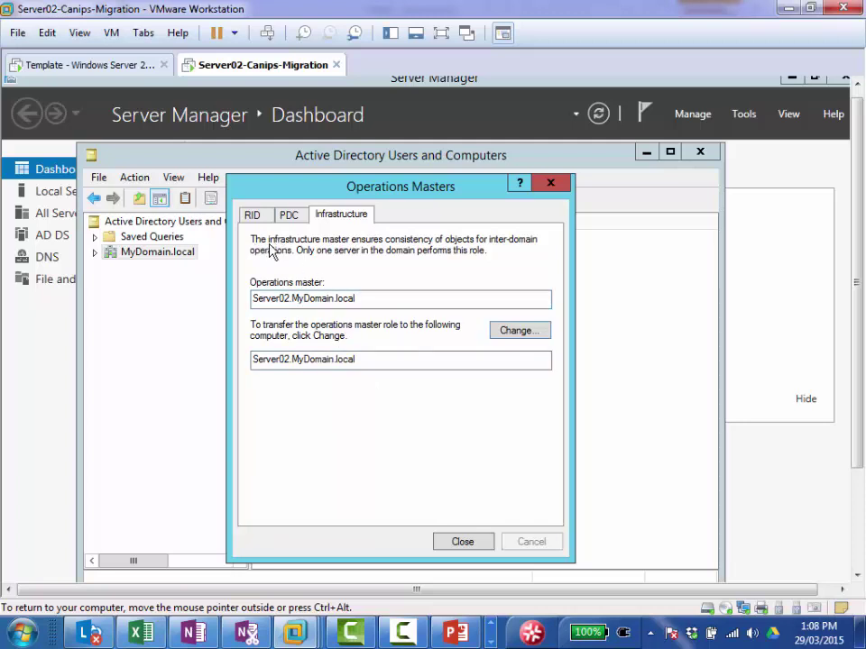
Step: Retry the RID transfer, dismiss the already-master error, and close Operations Masters
{"action": "left_click", "coordinate": [253, 217]}
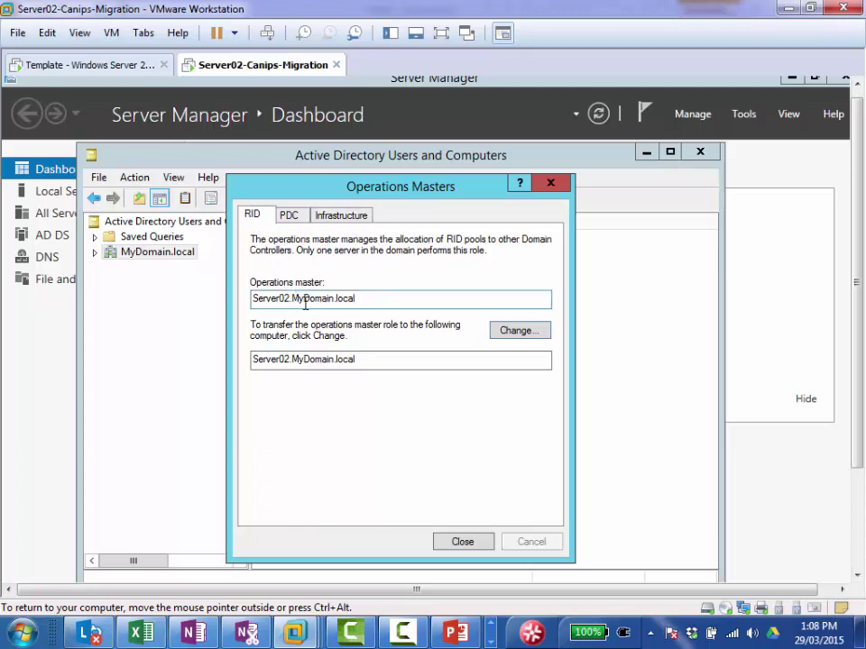
{"action": "left_click", "coordinate": [524, 334]}
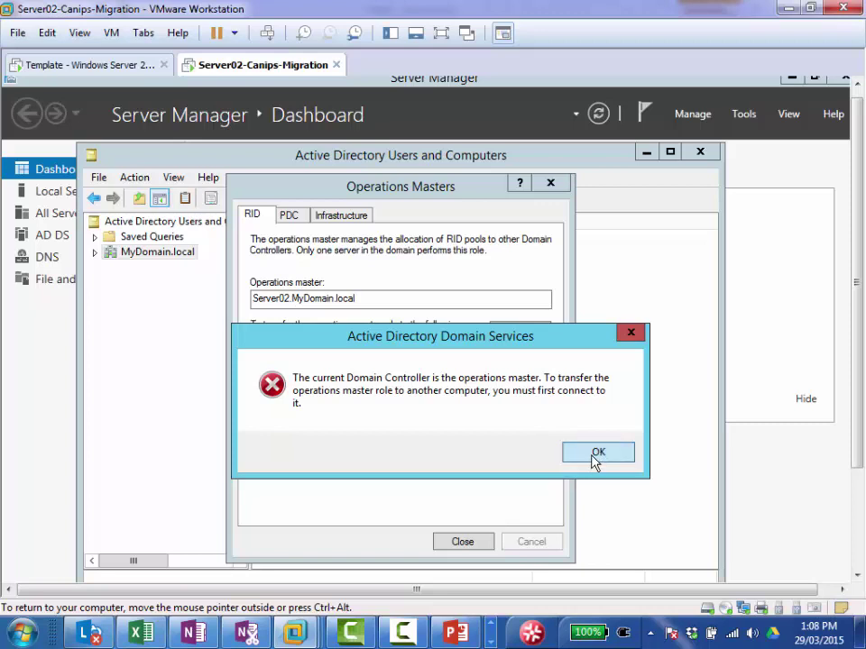
{"action": "left_click", "coordinate": [594, 458]}
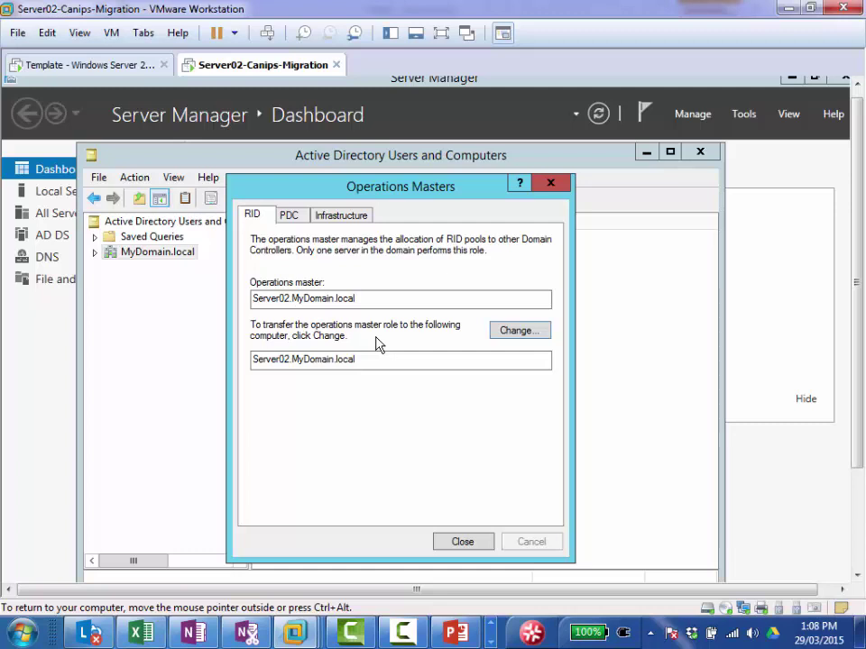
{"action": "left_click", "coordinate": [462, 543]}
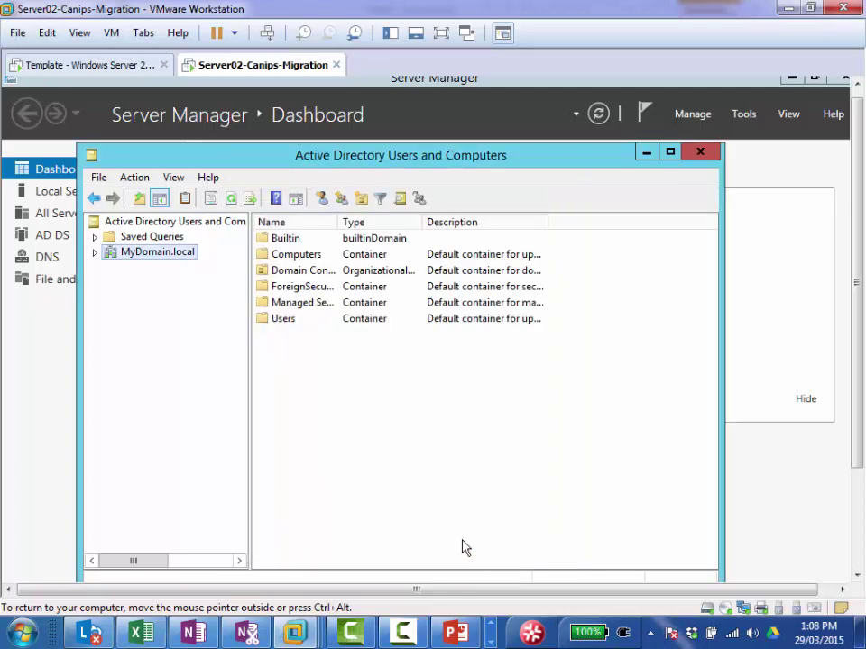
Step: Minimize Users and Computers and launch Active Directory Domains and Trusts from Tools
{"action": "left_click", "coordinate": [646, 153]}
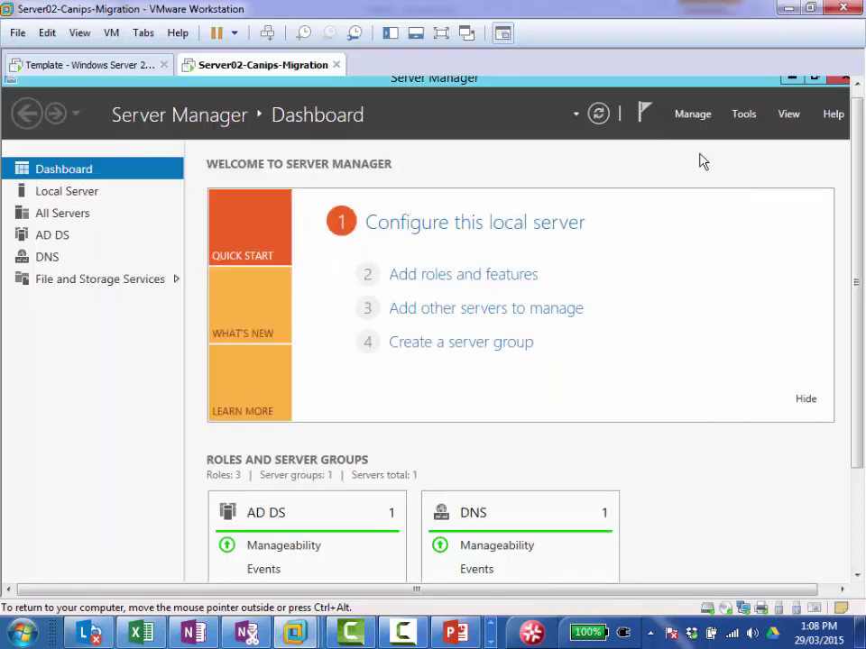
{"action": "left_click", "coordinate": [744, 115]}
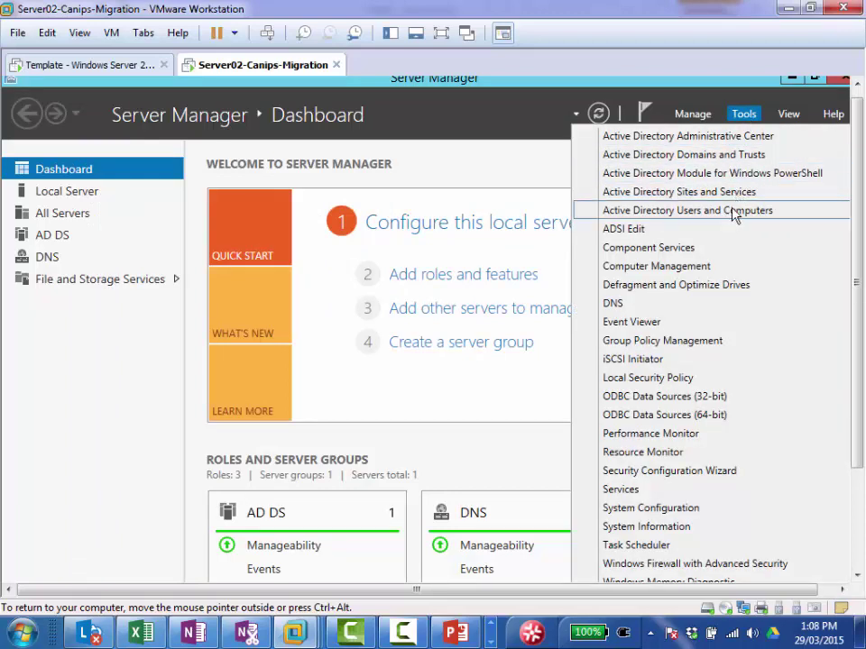
{"action": "left_click", "coordinate": [714, 158]}
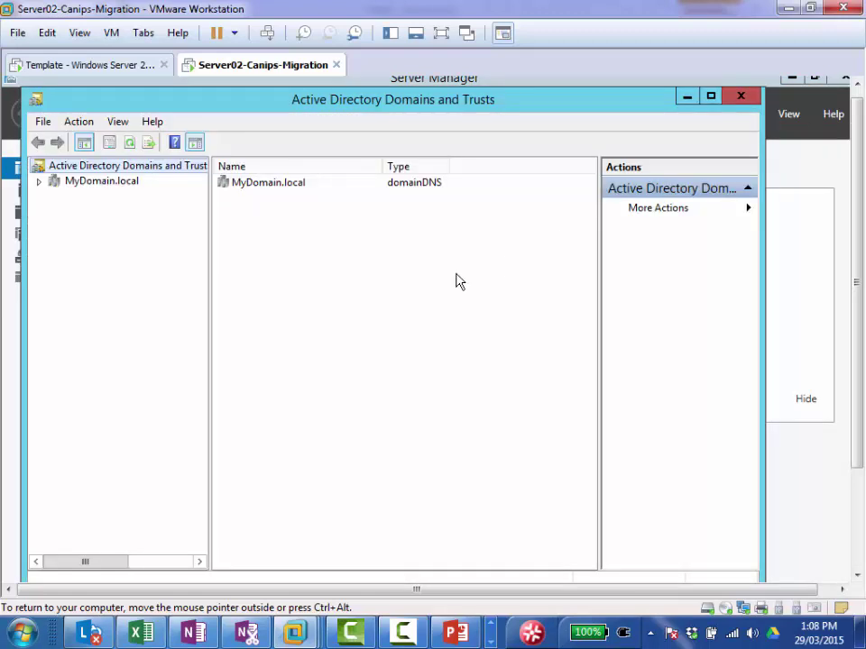
Step: Transfer the domain naming master role to Server02.MyDomain.local and close the dialog
{"action": "right_click", "coordinate": [162, 174]}
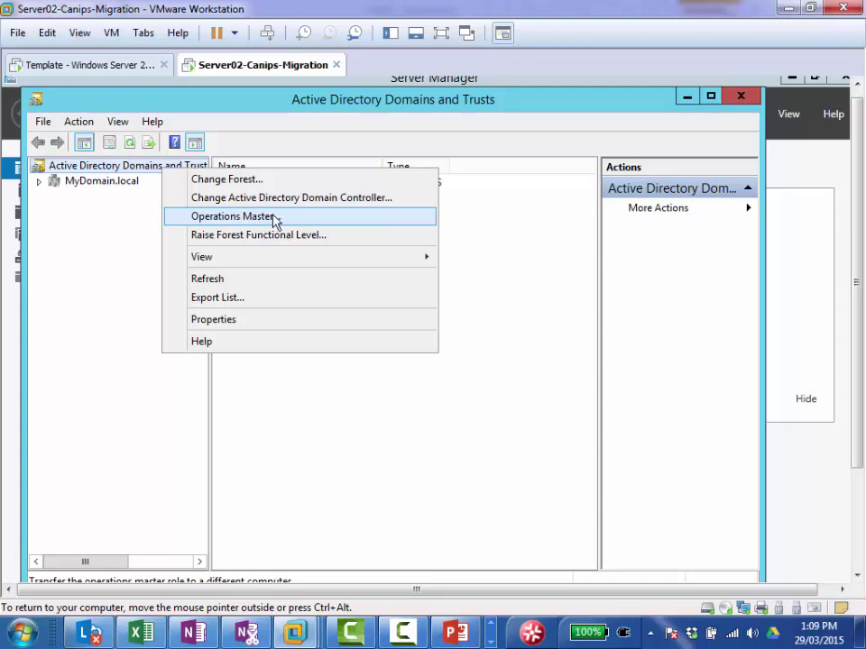
{"action": "left_click", "coordinate": [273, 220]}
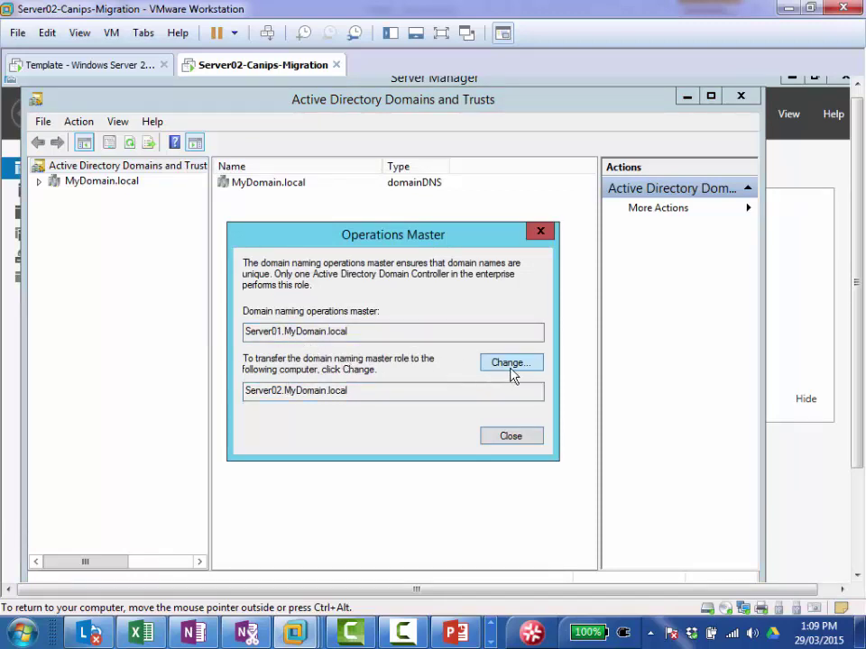
{"action": "left_click", "coordinate": [511, 366]}
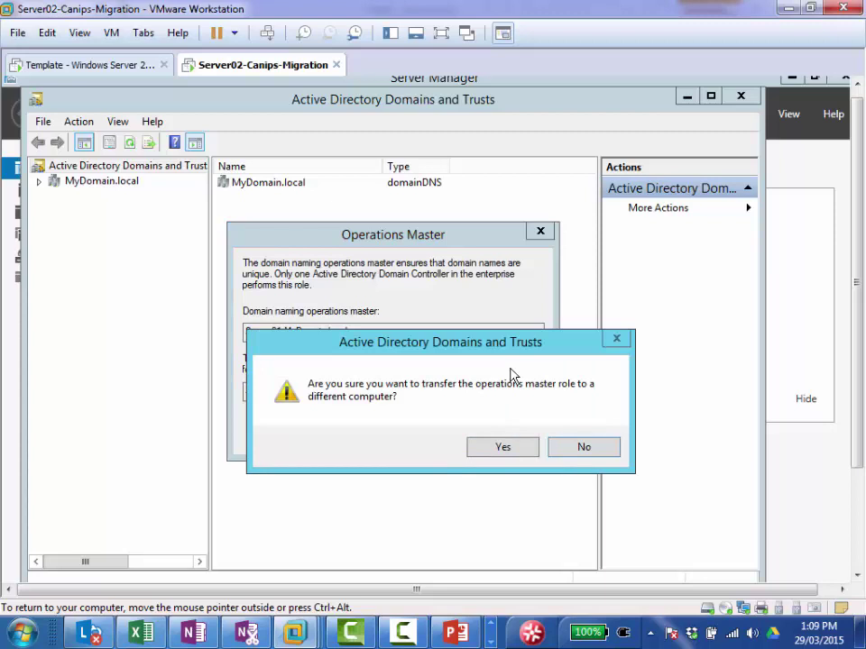
{"action": "left_click", "coordinate": [503, 453]}
{"action": "left_click", "coordinate": [533, 452]}
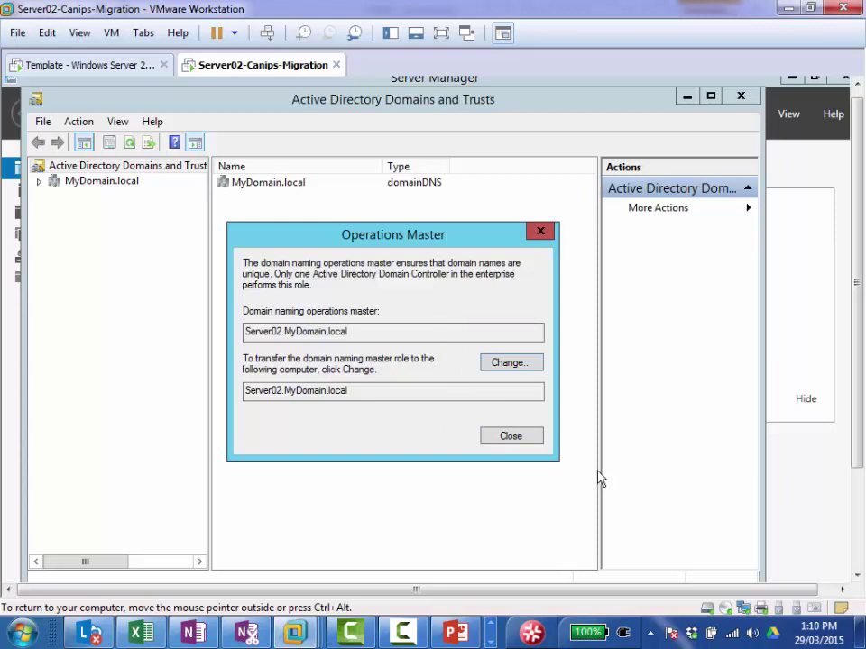
{"action": "left_click", "coordinate": [510, 437]}
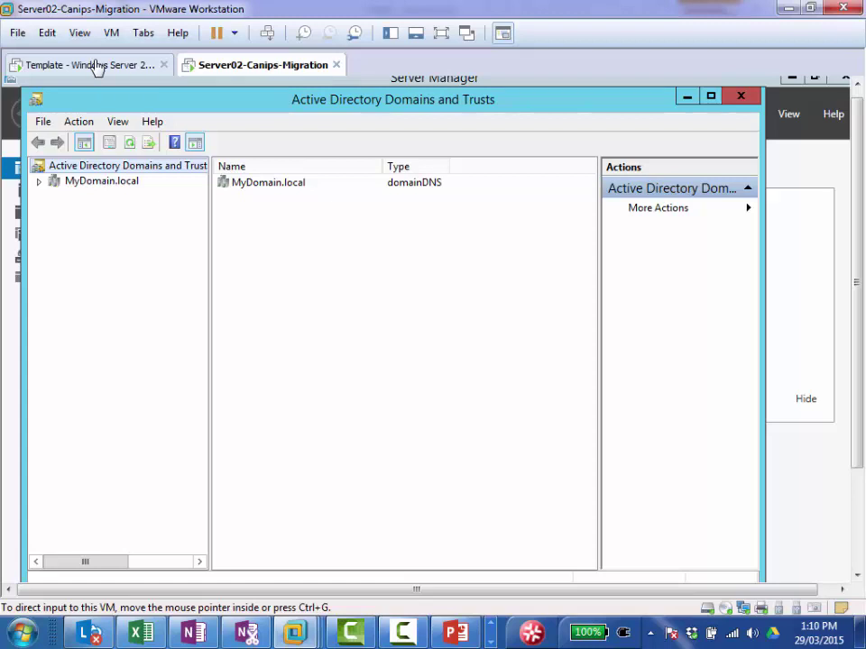
Step: On the Template VM, minimize Domains and Trusts and bring the Console1 schema console forward
{"action": "left_click", "coordinate": [93, 68]}
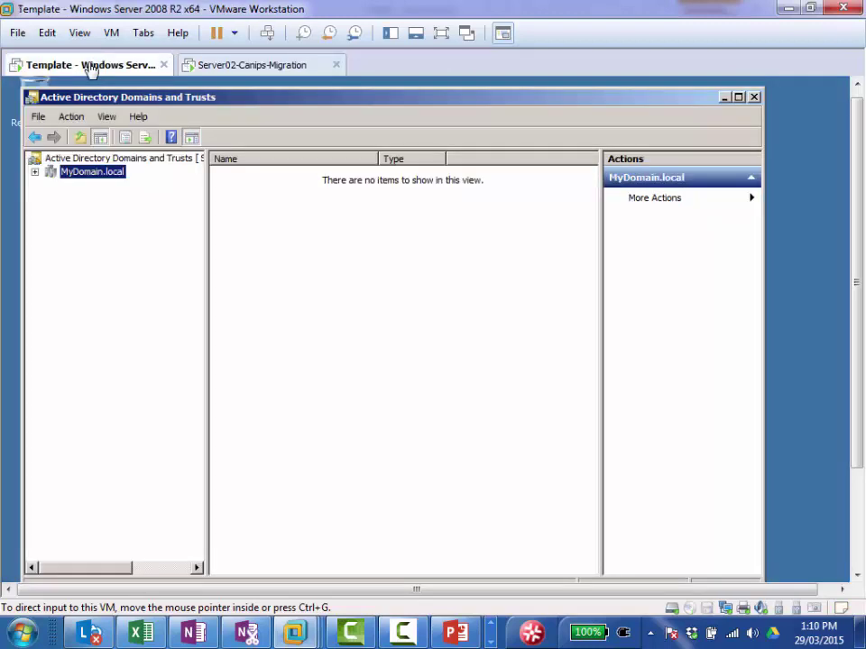
{"action": "left_click", "coordinate": [724, 98]}
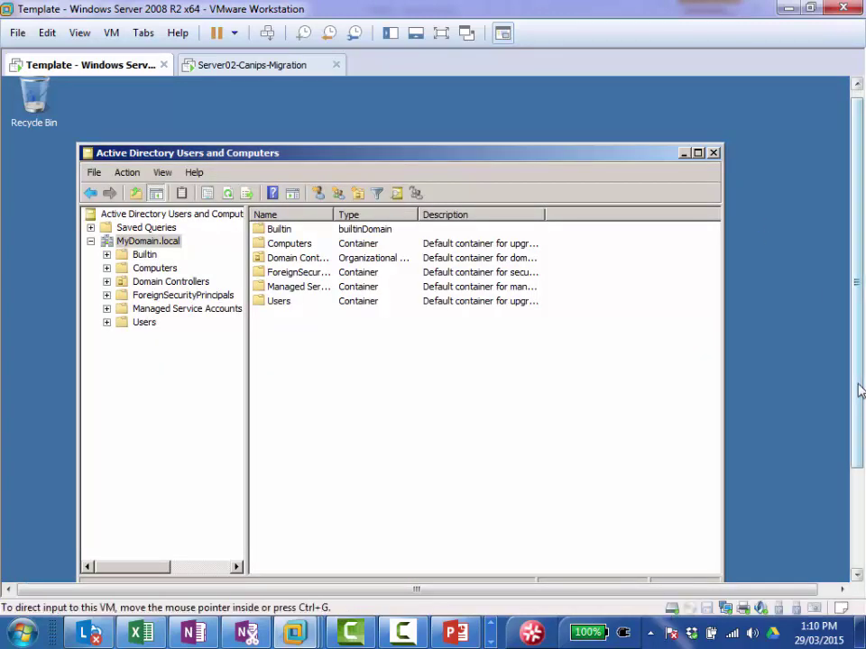
{"action": "left_click_drag", "start_coordinate": [860, 397], "coordinate": [861, 496]}
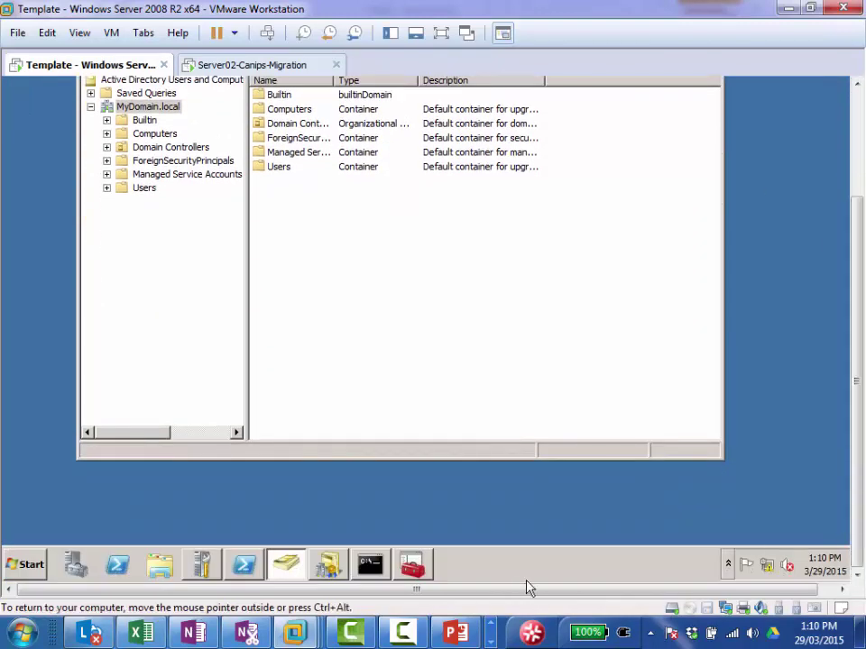
{"action": "left_click", "coordinate": [412, 569]}
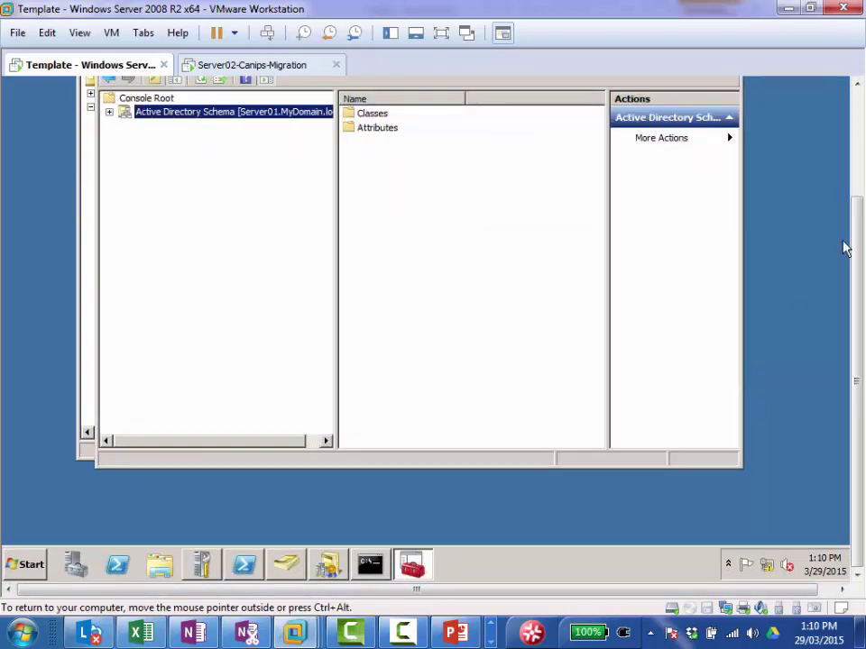
{"action": "left_click_drag", "start_coordinate": [859, 242], "coordinate": [860, 124]}
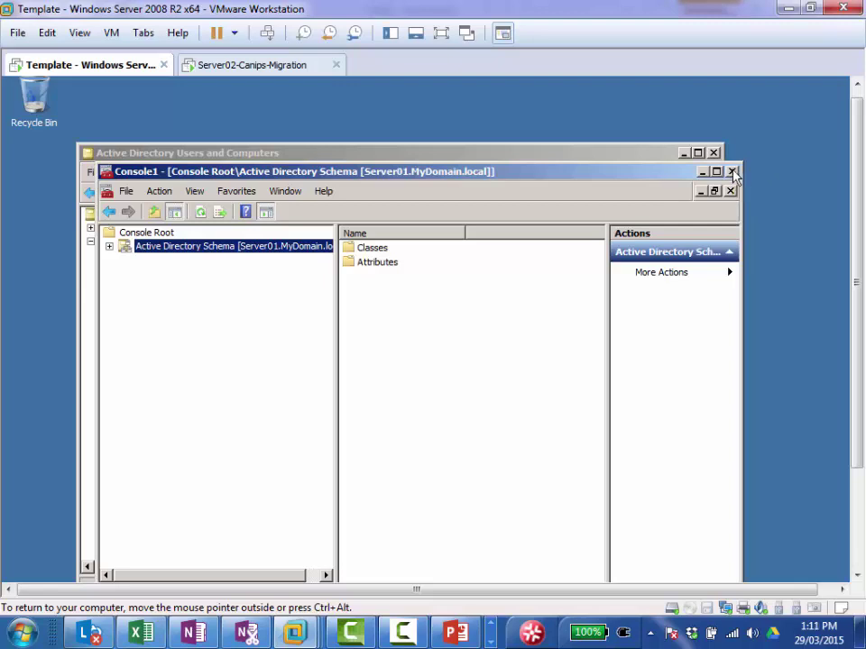
Step: Close Console1, saving it to the Desktop as 'scheema'
{"action": "left_click", "coordinate": [733, 171]}
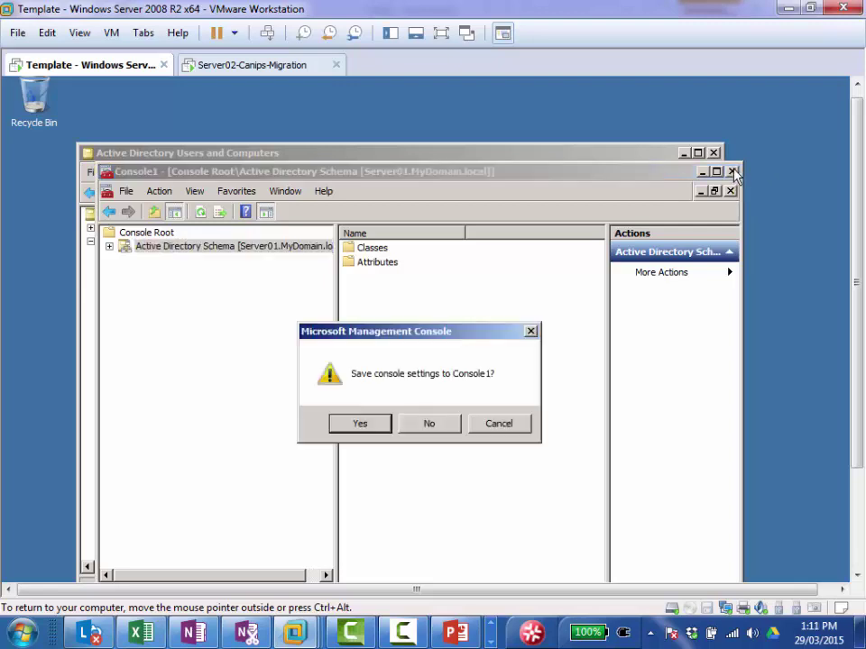
{"action": "left_click", "coordinate": [365, 426]}
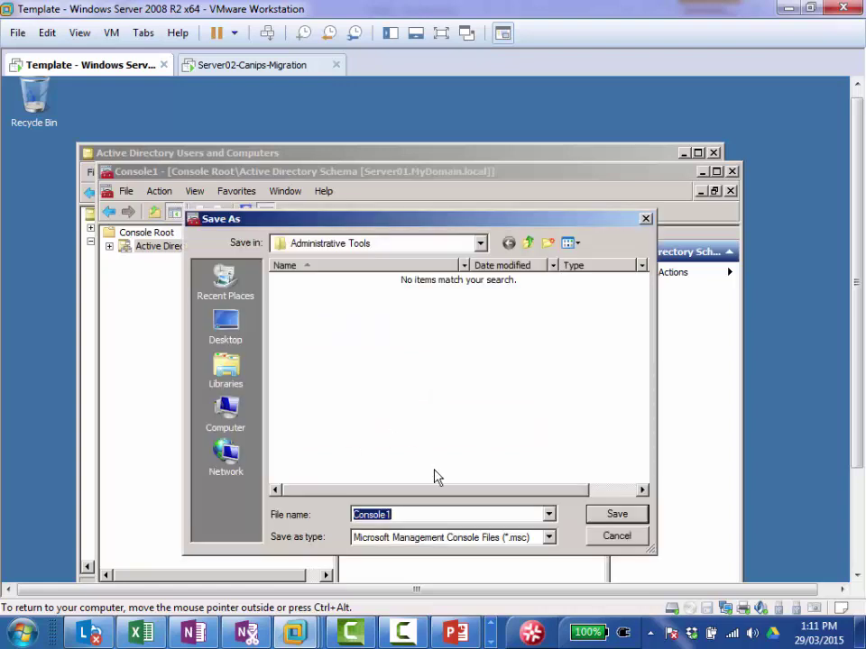
{"action": "left_click", "coordinate": [225, 335]}
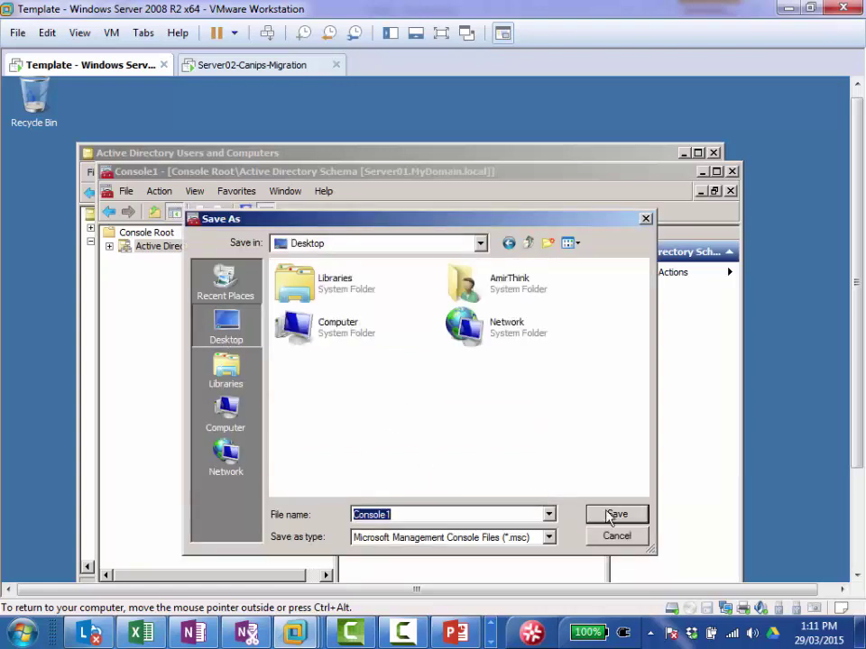
{"action": "type", "text": "s"}
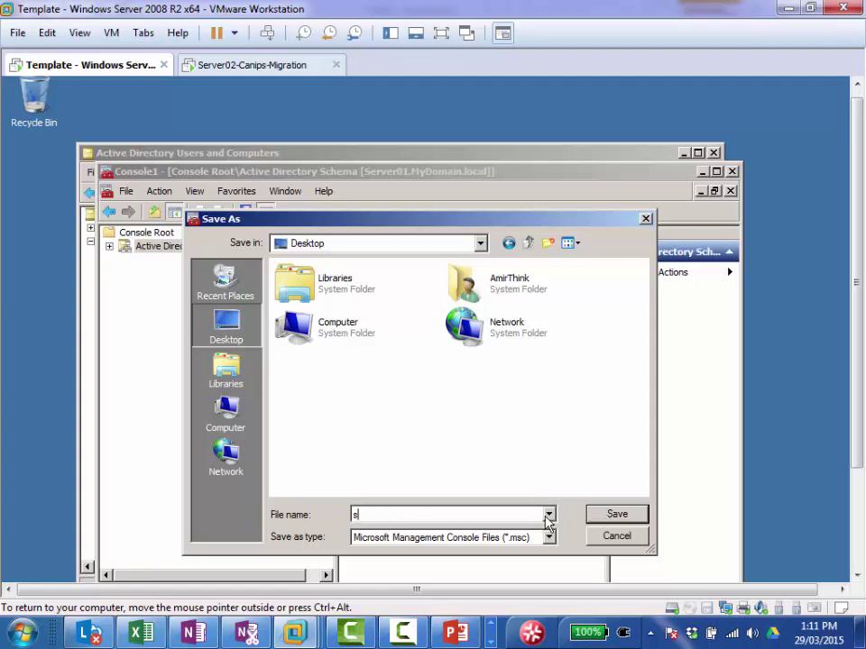
{"action": "type", "text": "cheema"}
{"action": "left_click", "coordinate": [616, 514]}
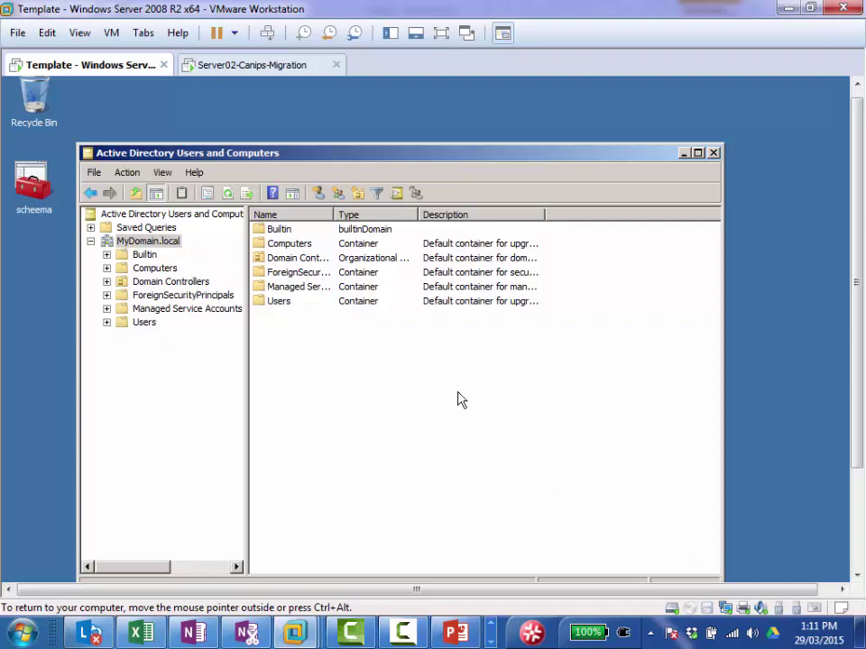
Step: Reopen the saved scheema console as administrator and confirm Server01.MyDomain.local holds the schema master role
{"action": "double_click", "coordinate": [33, 200]}
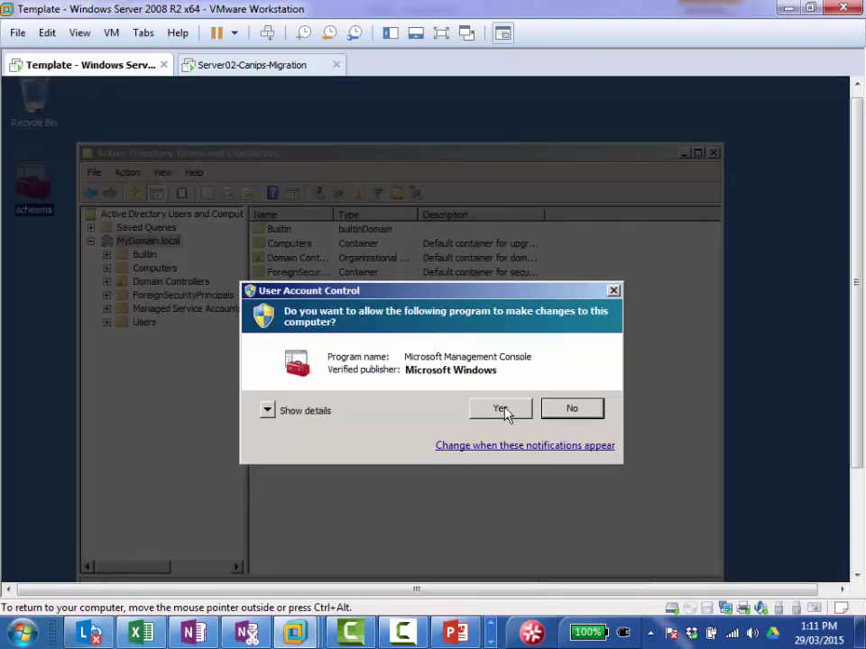
{"action": "left_click", "coordinate": [501, 409]}
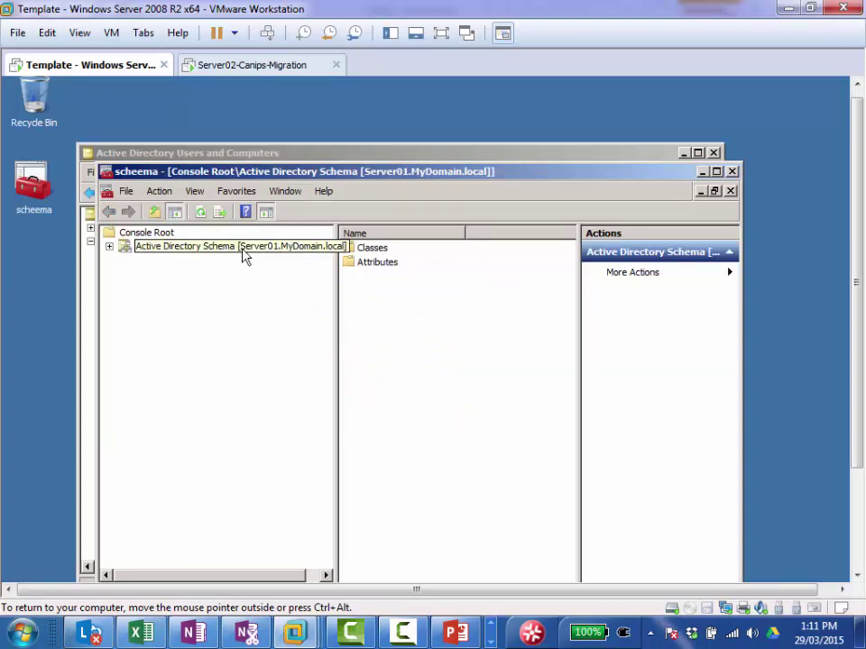
{"action": "right_click", "coordinate": [241, 252]}
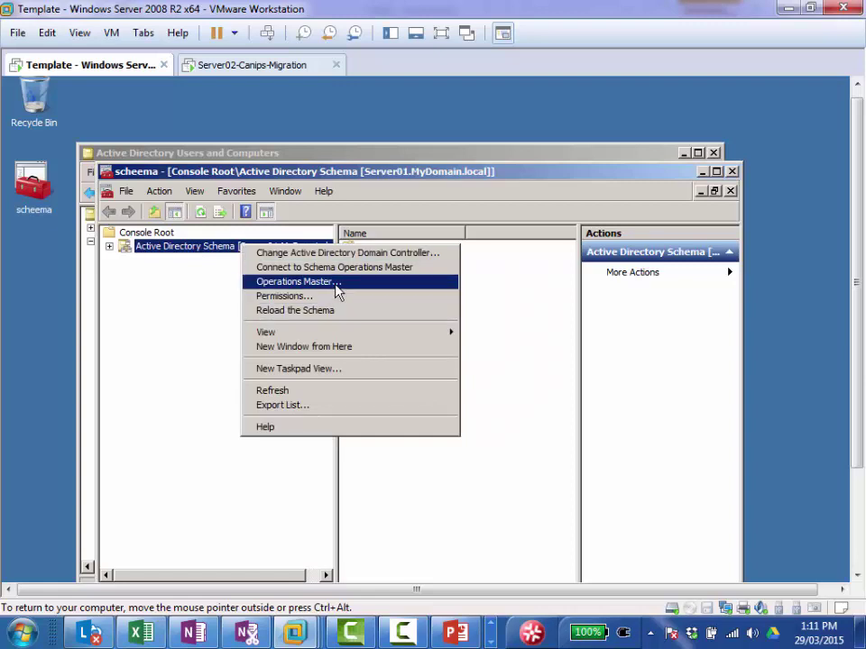
{"action": "left_click", "coordinate": [336, 283]}
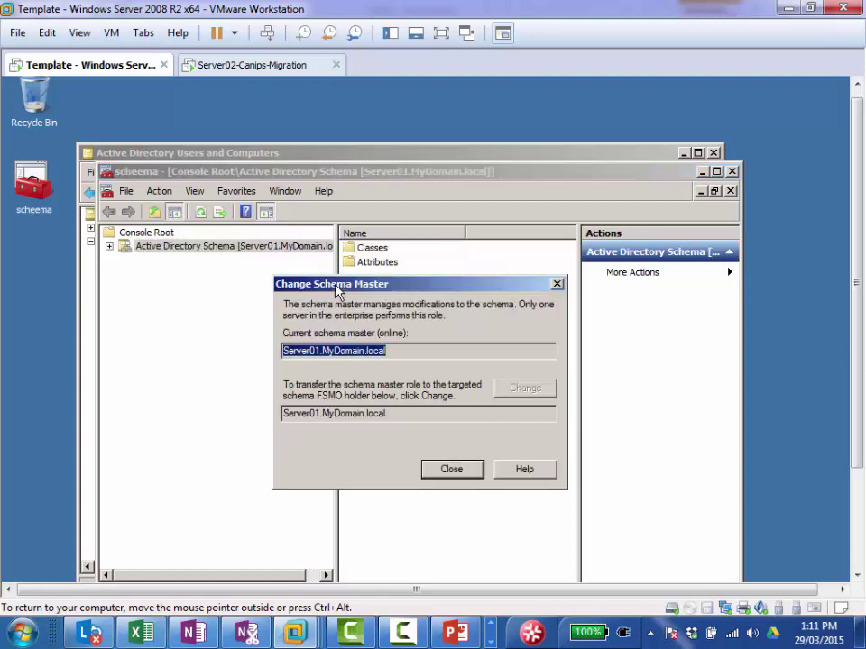
{"action": "left_click", "coordinate": [454, 472]}
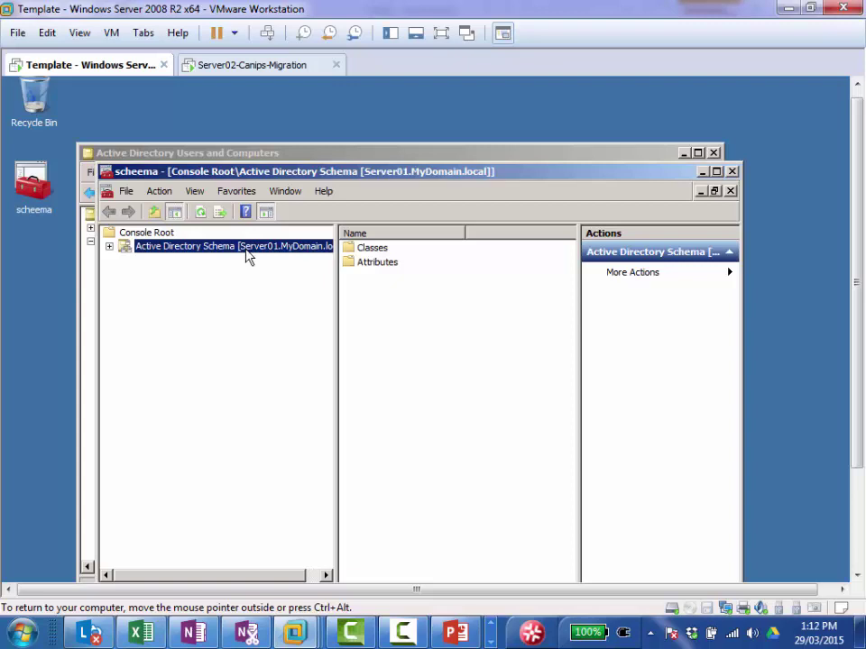
Step: Connect the Active Directory Schema snap-in to Server02.MyDomain.local, accepting the not-schema-master warning
{"action": "right_click", "coordinate": [249, 253]}
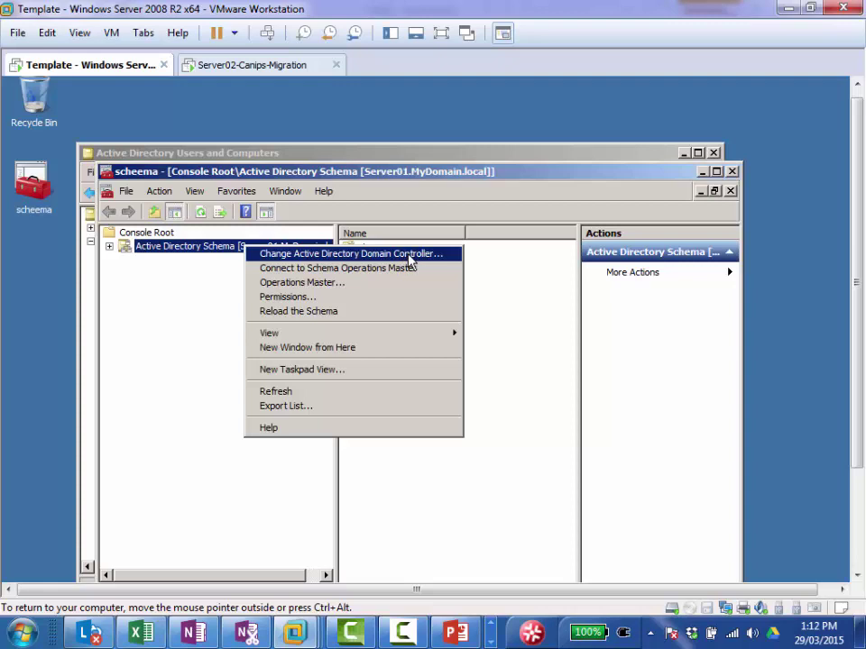
{"action": "left_click", "coordinate": [408, 255]}
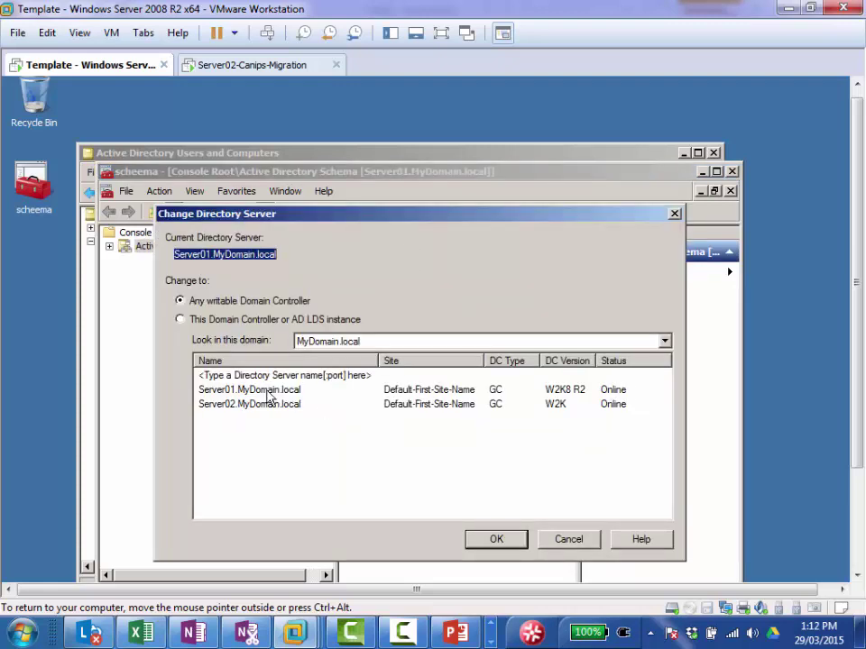
{"action": "left_click", "coordinate": [215, 322]}
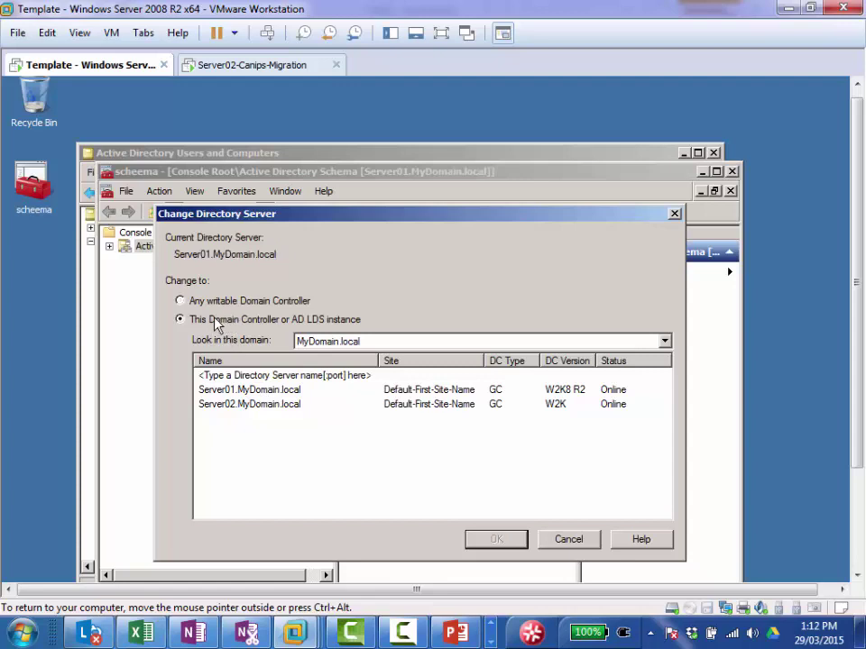
{"action": "left_click", "coordinate": [262, 408]}
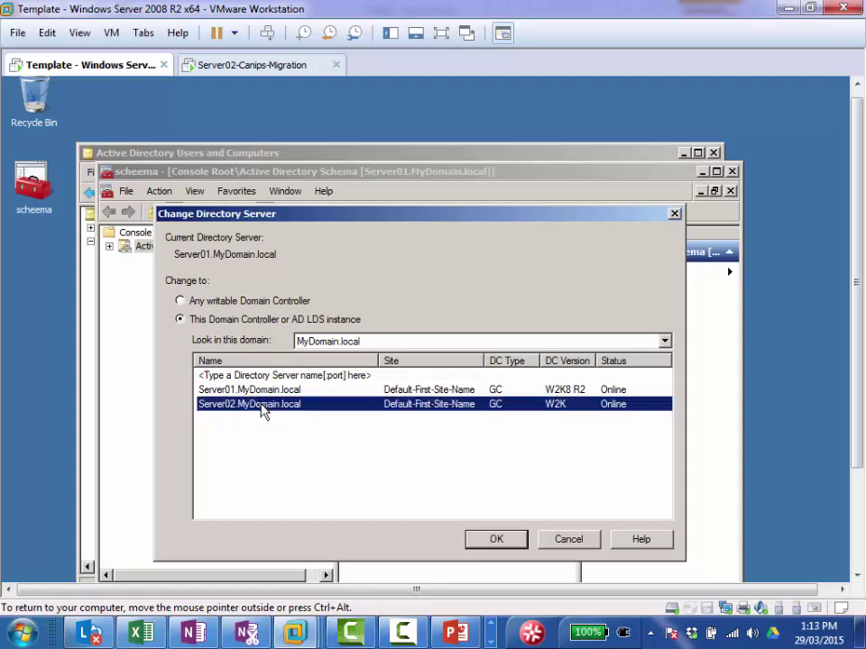
{"action": "left_click", "coordinate": [497, 545]}
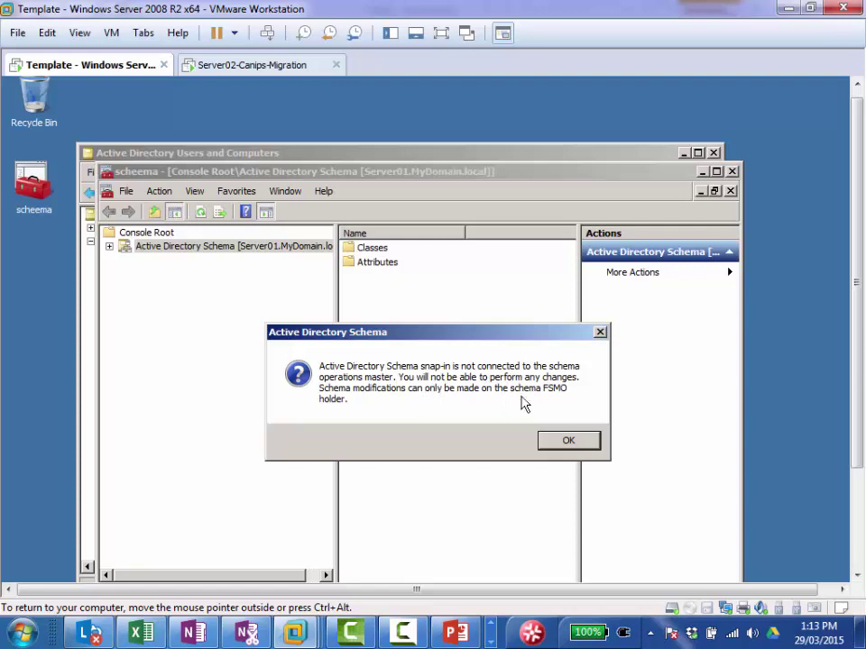
{"action": "left_click", "coordinate": [579, 440]}
{"action": "right_click", "coordinate": [192, 255]}
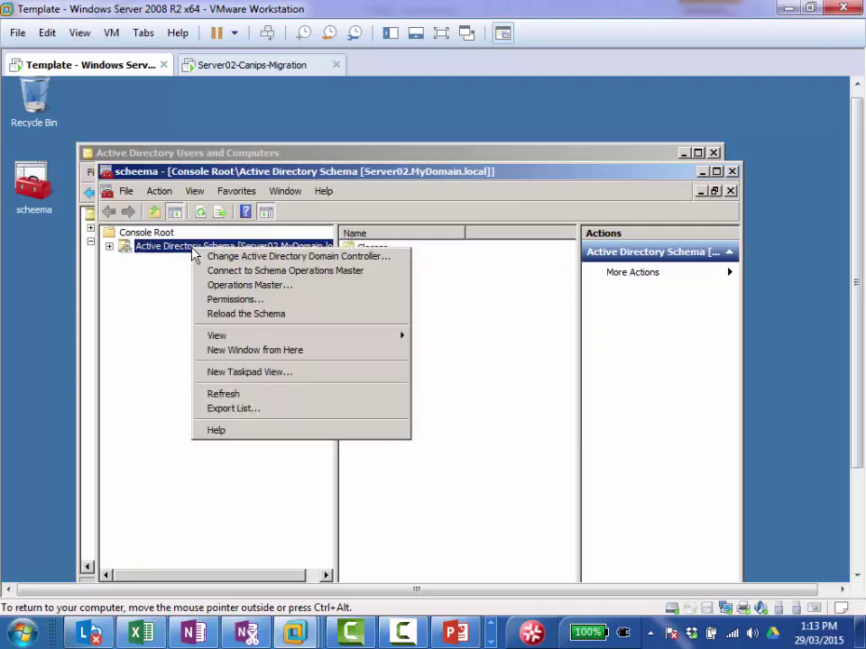
{"action": "left_click", "coordinate": [257, 287]}
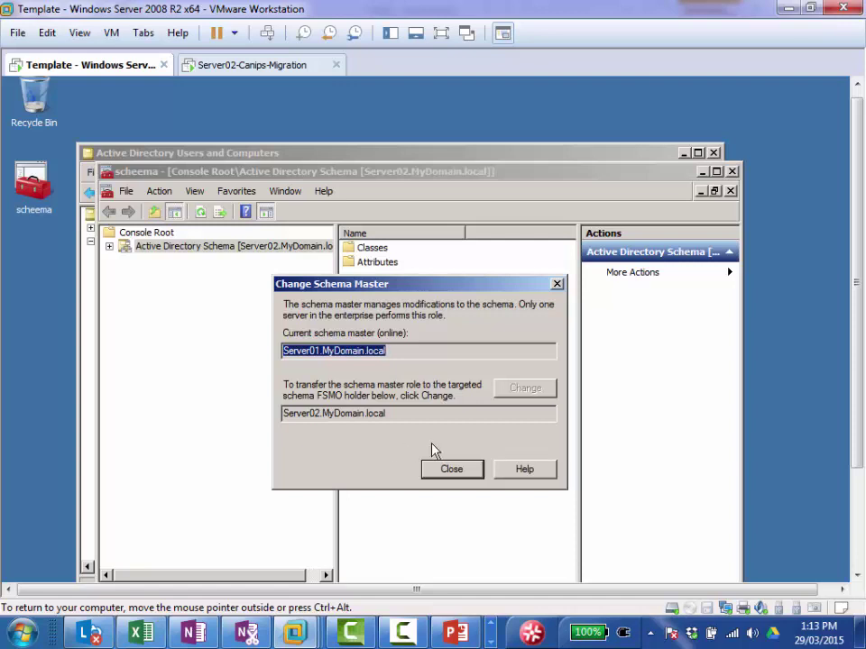
{"action": "left_click", "coordinate": [455, 473]}
{"action": "left_click", "coordinate": [454, 473]}
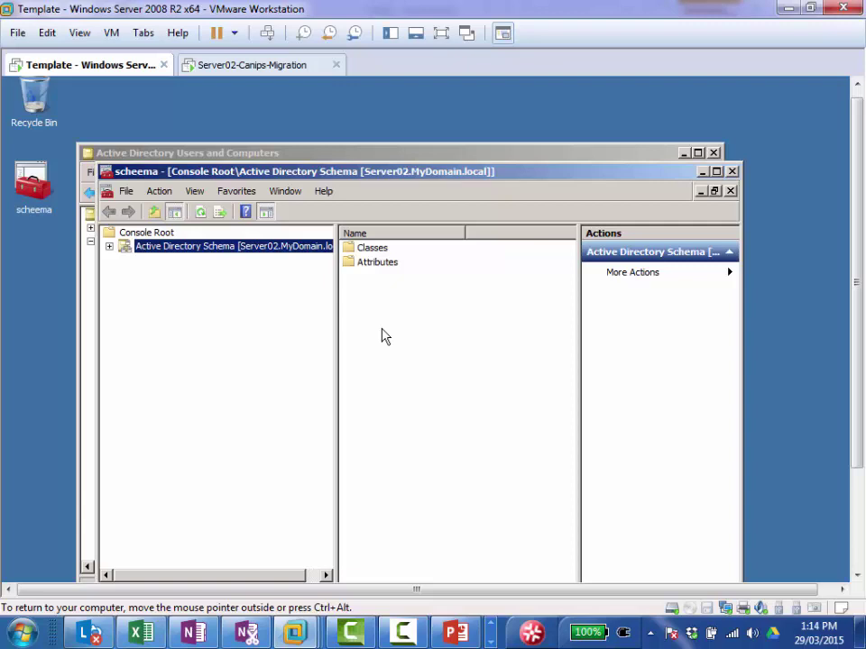
{"action": "left_click", "coordinate": [255, 67]}
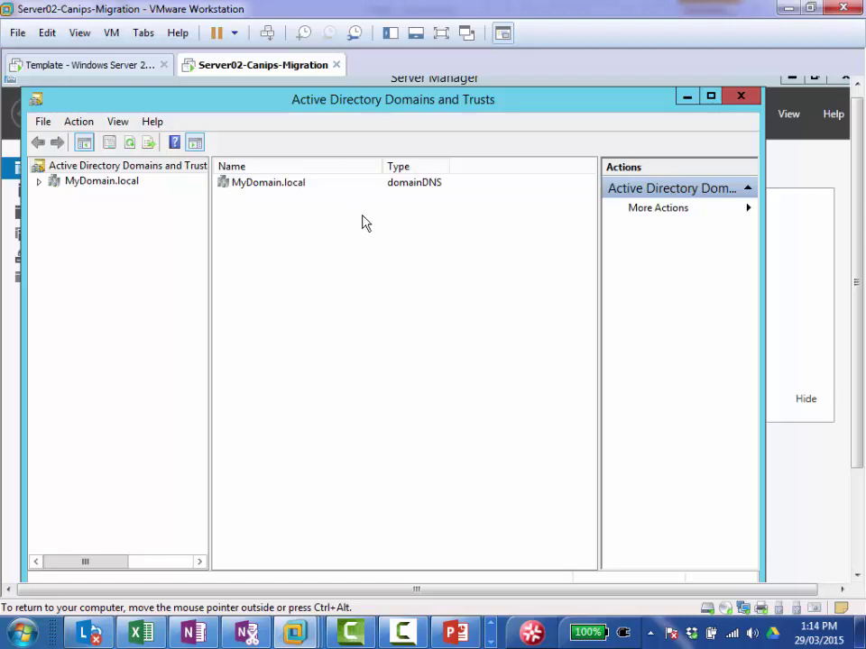
{"action": "left_click", "coordinate": [93, 69]}
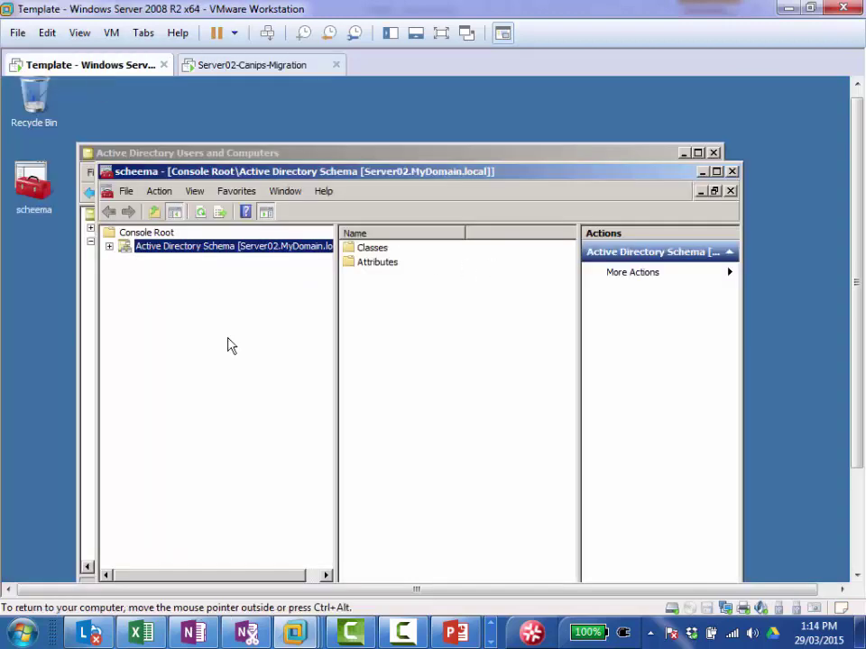
{"action": "left_click_drag", "start_coordinate": [859, 307], "coordinate": [860, 438]}
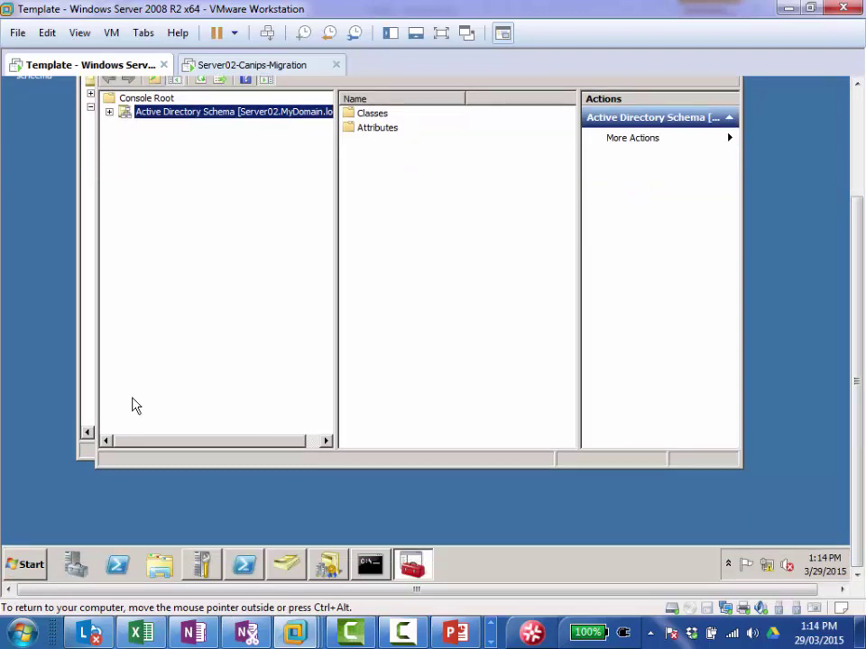
Step: Restart the Template guest with Operating System: Recovery (Planned) as the shutdown reason
{"action": "left_click", "coordinate": [18, 565]}
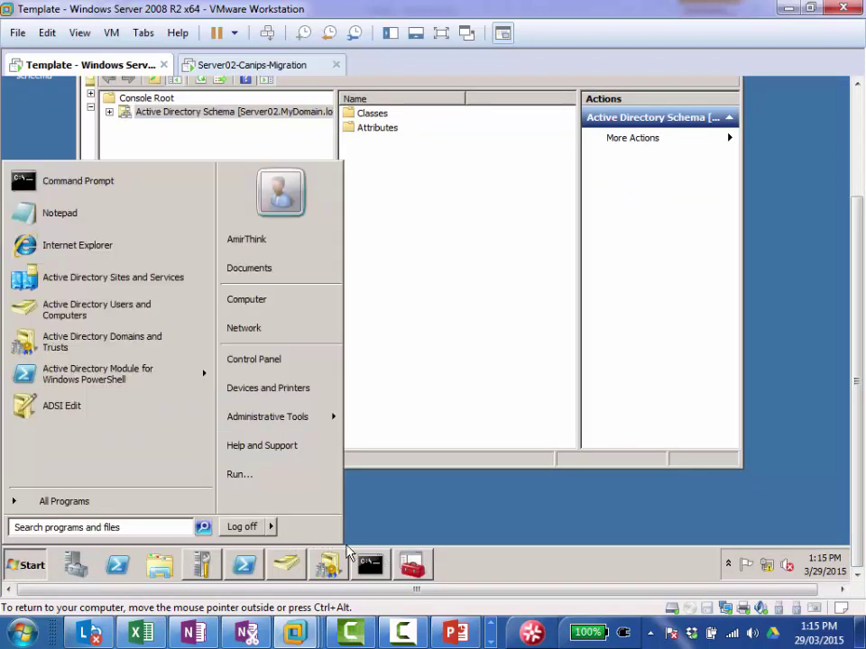
{"action": "mouse_move", "coordinate": [271, 530]}
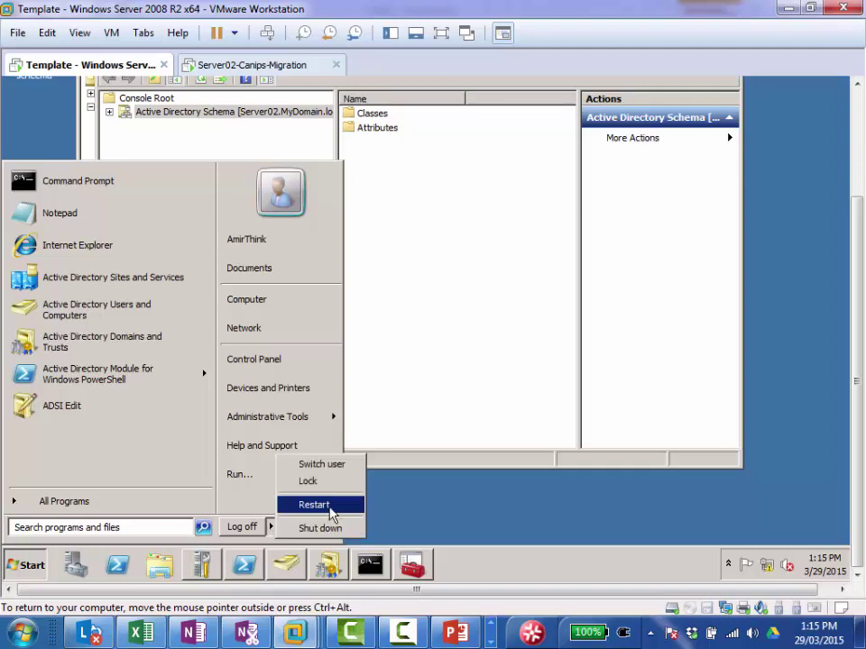
{"action": "left_click", "coordinate": [332, 506]}
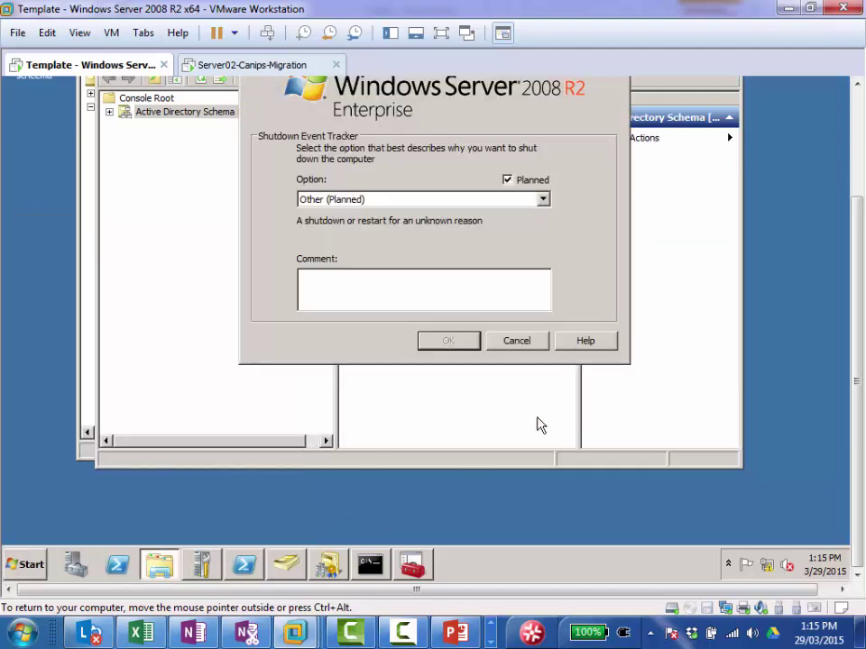
{"action": "left_click", "coordinate": [405, 201]}
{"action": "left_click", "coordinate": [404, 250]}
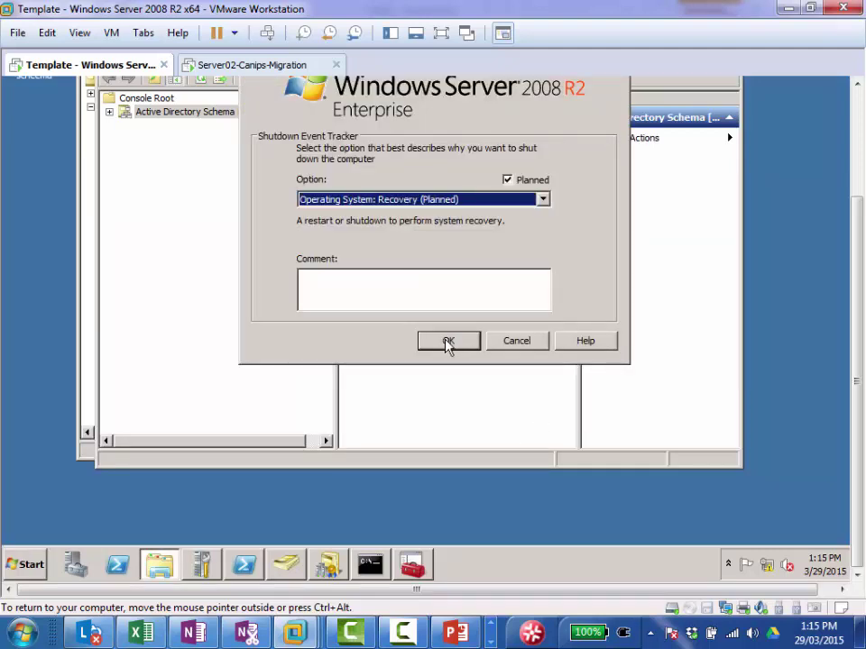
{"action": "left_click", "coordinate": [447, 343]}
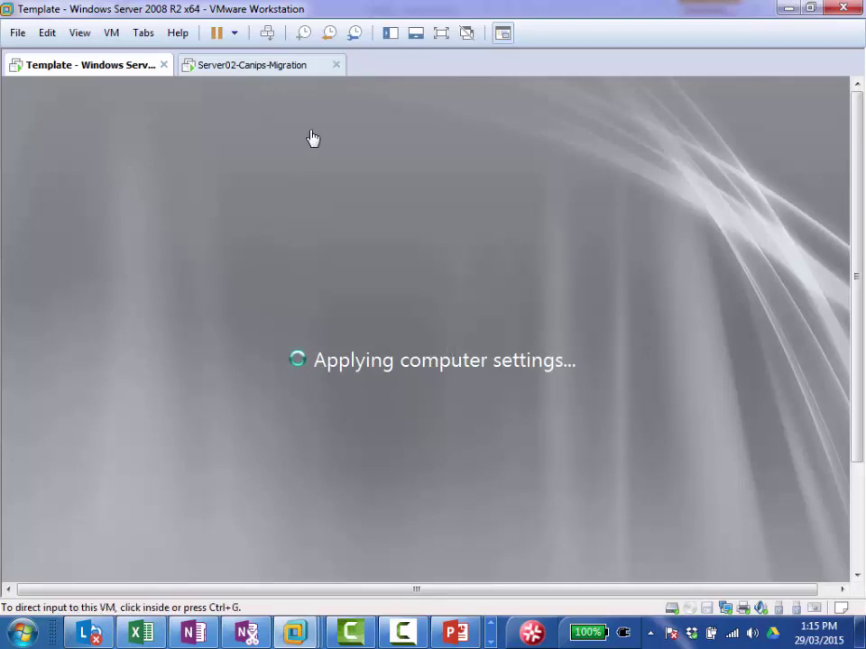
Step: Switch between the Server02-Canips-Migration and Template VMs to monitor the Template boot progress
{"action": "left_click", "coordinate": [237, 64]}
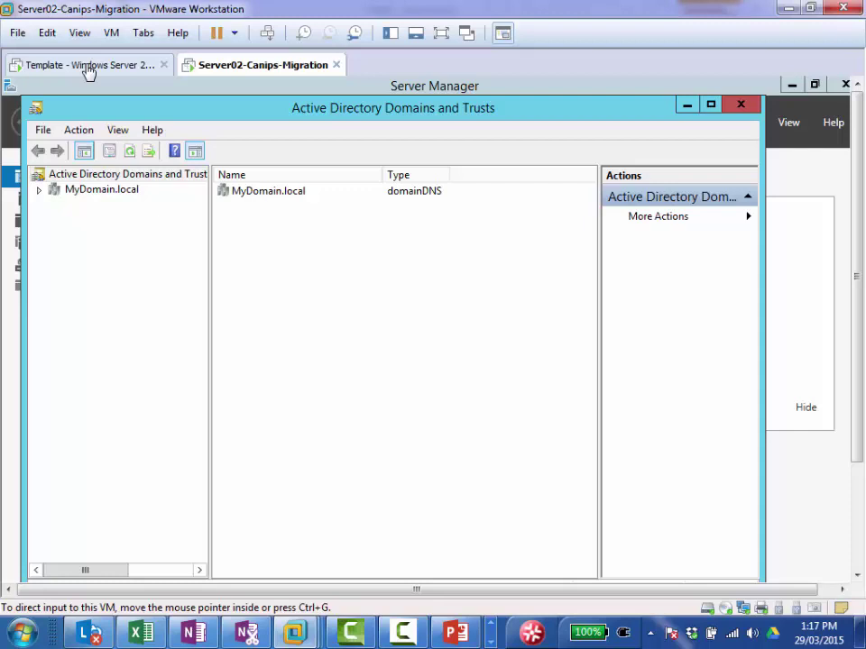
{"action": "left_click", "coordinate": [86, 66]}
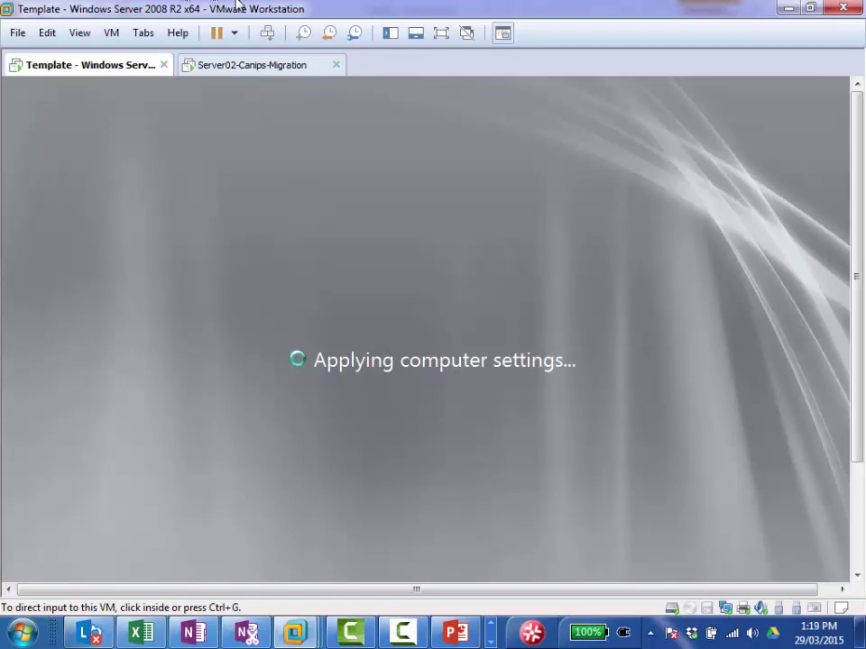
{"action": "left_click", "coordinate": [263, 69]}
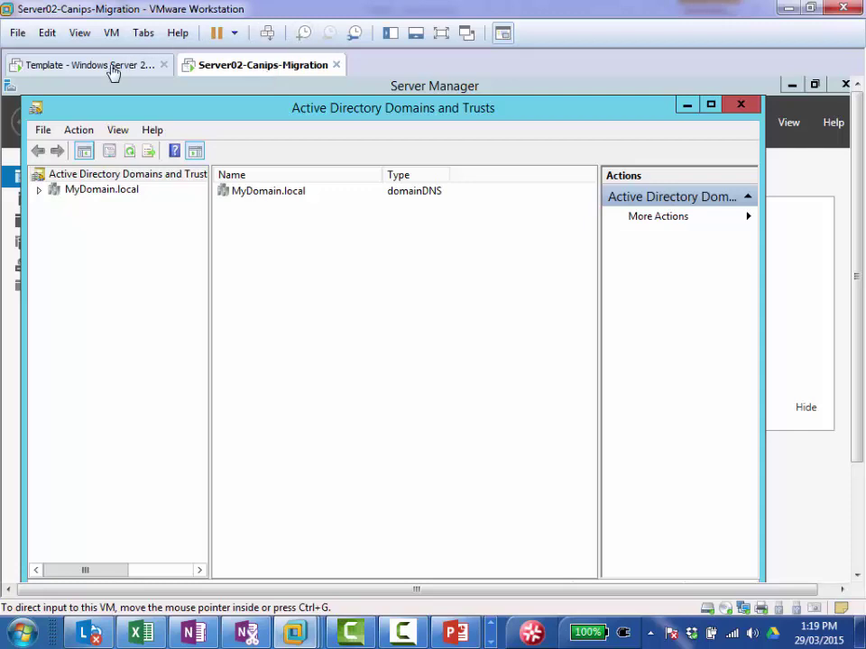
{"action": "left_click", "coordinate": [112, 70]}
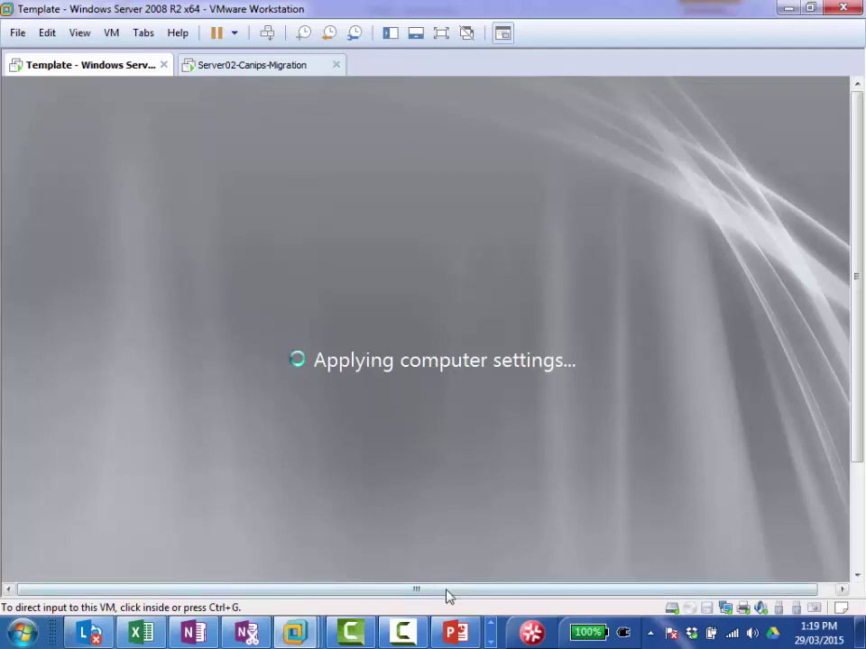
Step: Review the Schema master slide in the FSMO presentation, then minimize PowerPoint
{"action": "left_click", "coordinate": [456, 632]}
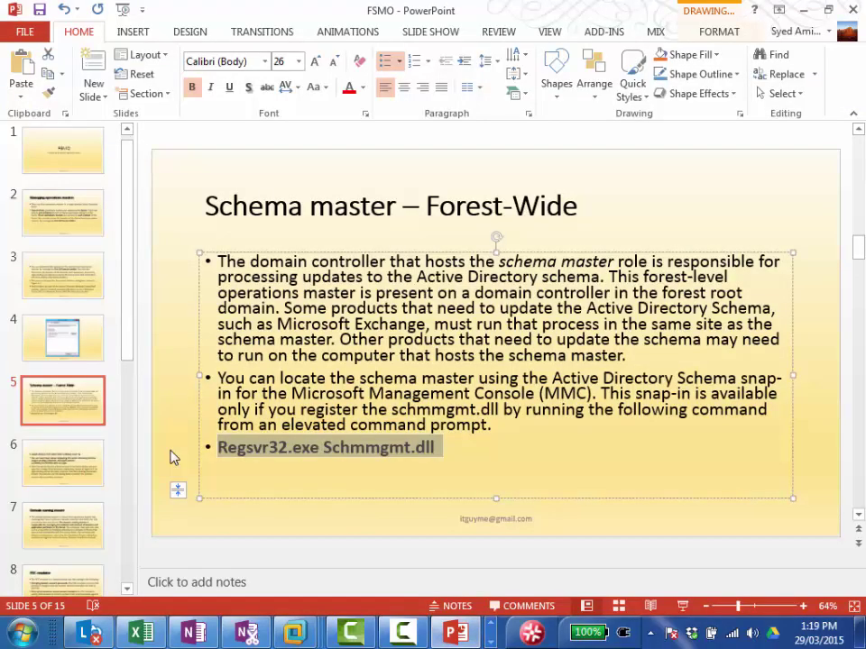
{"action": "left_click", "coordinate": [131, 528]}
{"action": "left_click", "coordinate": [130, 528]}
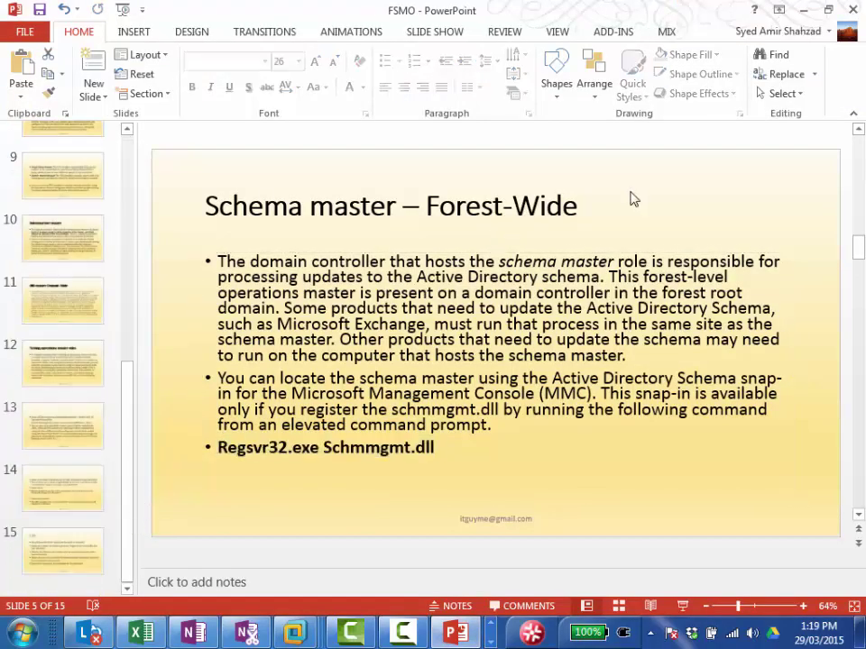
{"action": "left_click", "coordinate": [803, 12]}
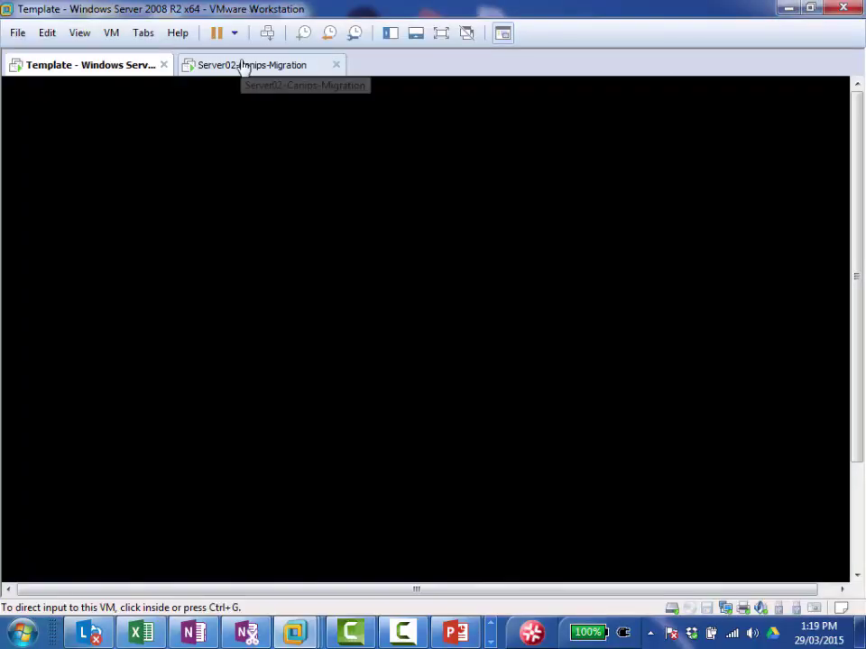
Step: On the Server02-Canips-Migration VM, bring Server Manager forward and open its Tools menu
{"action": "left_click", "coordinate": [242, 68]}
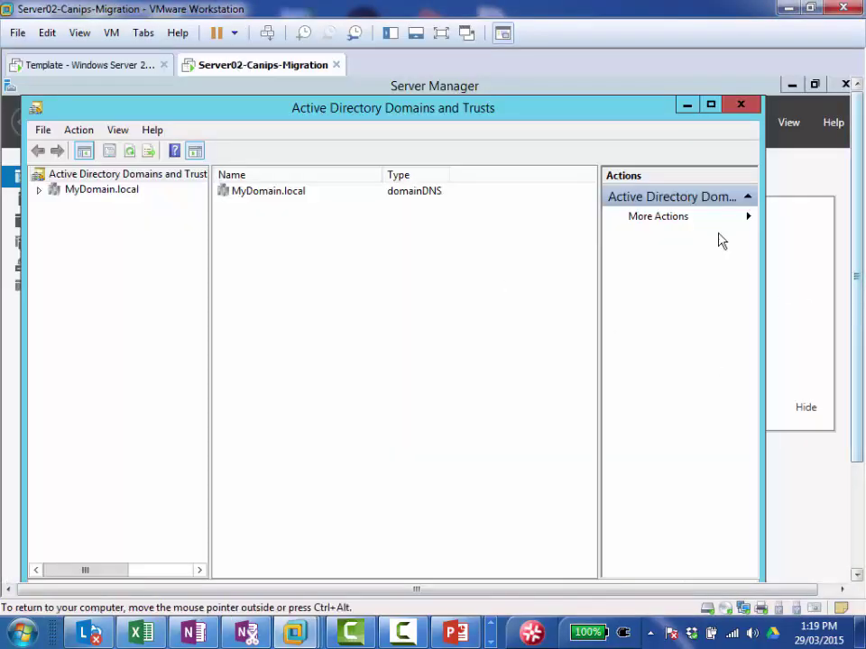
{"action": "left_click", "coordinate": [794, 186]}
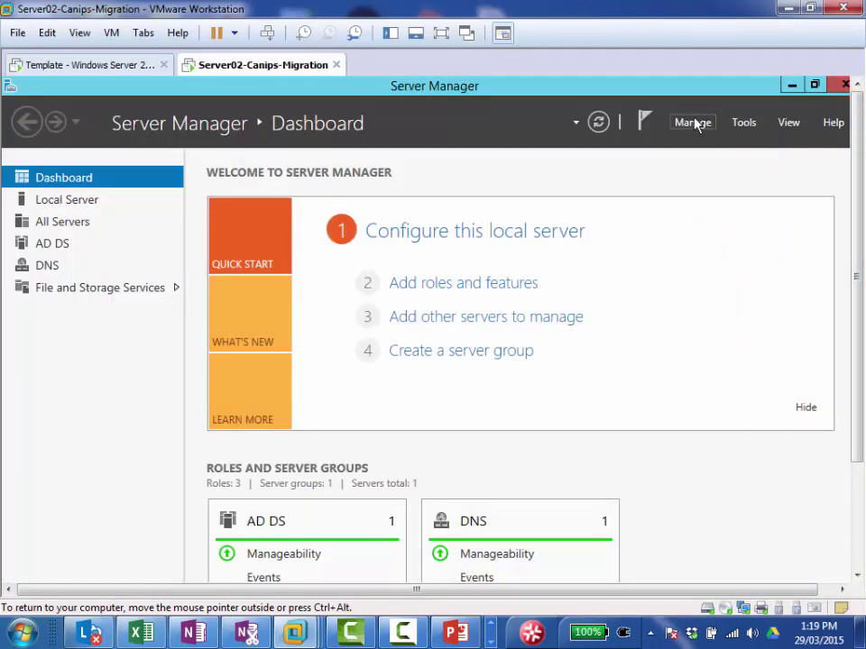
{"action": "left_click", "coordinate": [745, 124]}
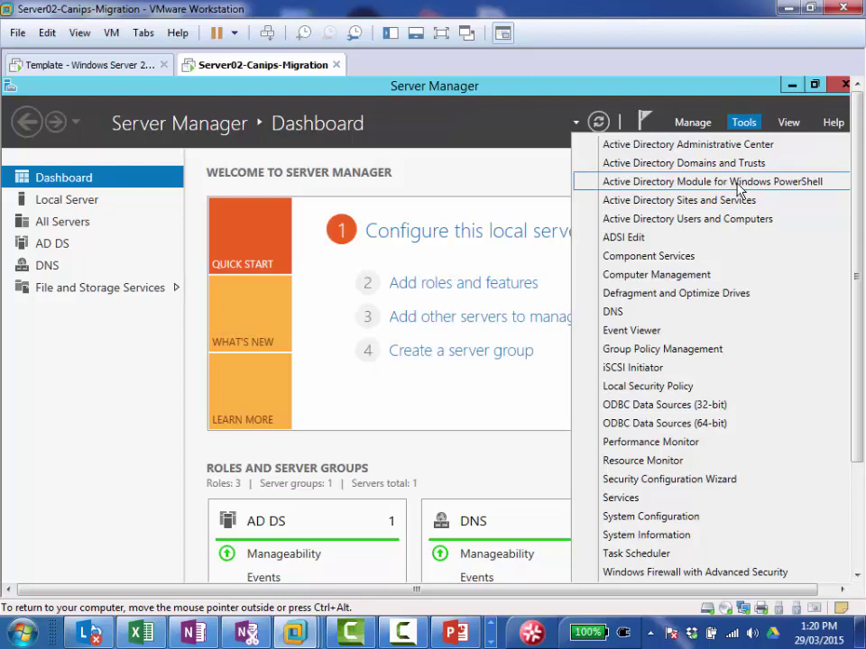
Step: Launch Active Directory Module for Windows PowerShell and run get-addomain, correcting the typo
{"action": "left_click", "coordinate": [738, 184]}
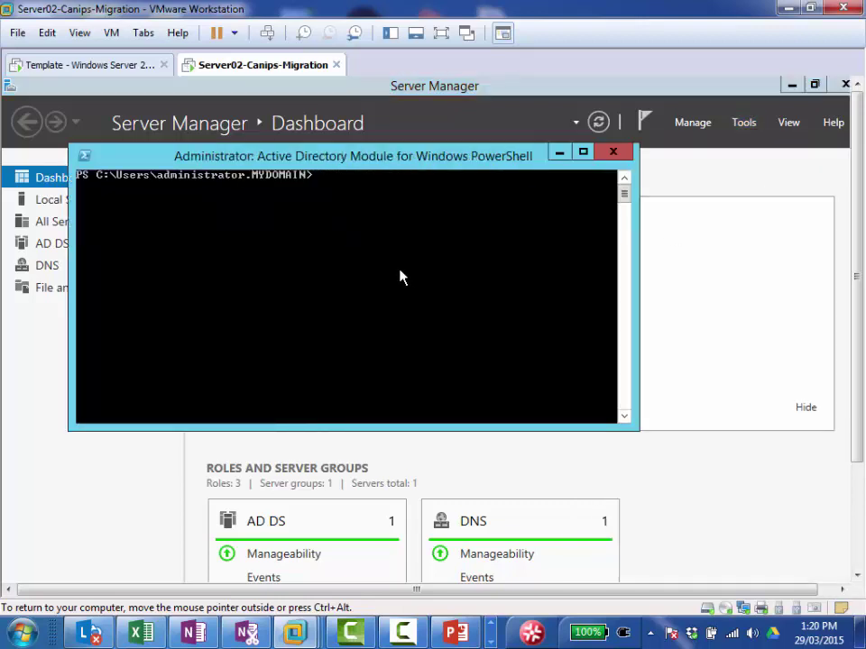
{"action": "type", "text": "get-addmain"}
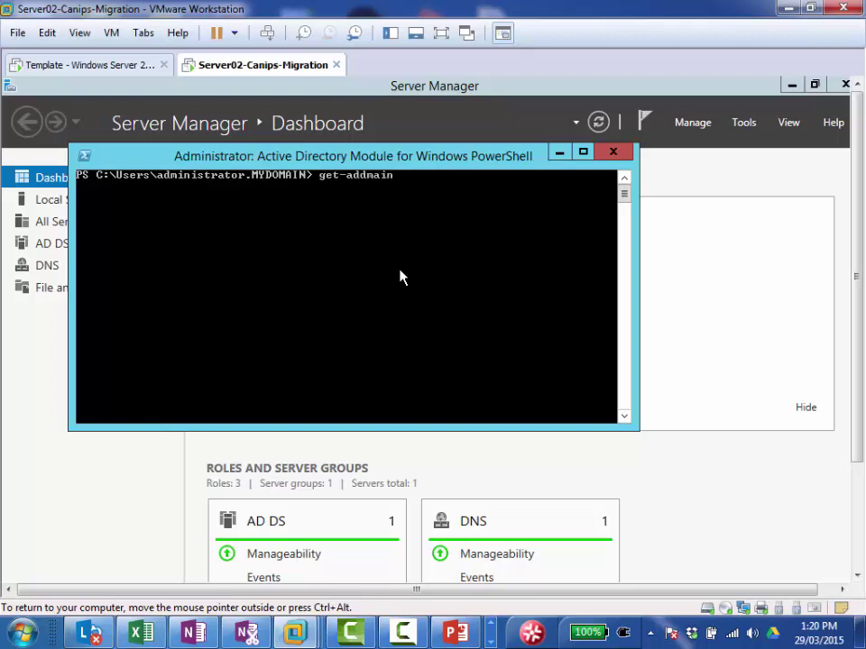
{"action": "key", "text": "BackSpace"}
{"action": "key", "text": "BackSpace"}
{"action": "key", "text": "BackSpace"}
{"action": "key", "text": "BackSpace"}
{"action": "type", "text": "omain"}
{"action": "key", "text": "Return"}
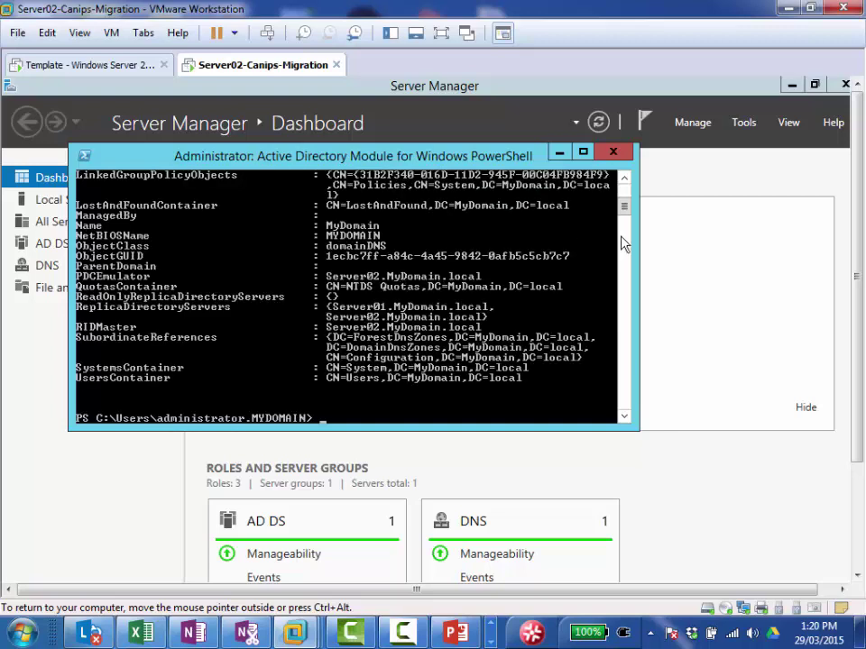
Step: Make the PowerShell console taller and scroll through the get-addomain output
{"action": "left_click_drag", "start_coordinate": [462, 145], "coordinate": [463, 106]}
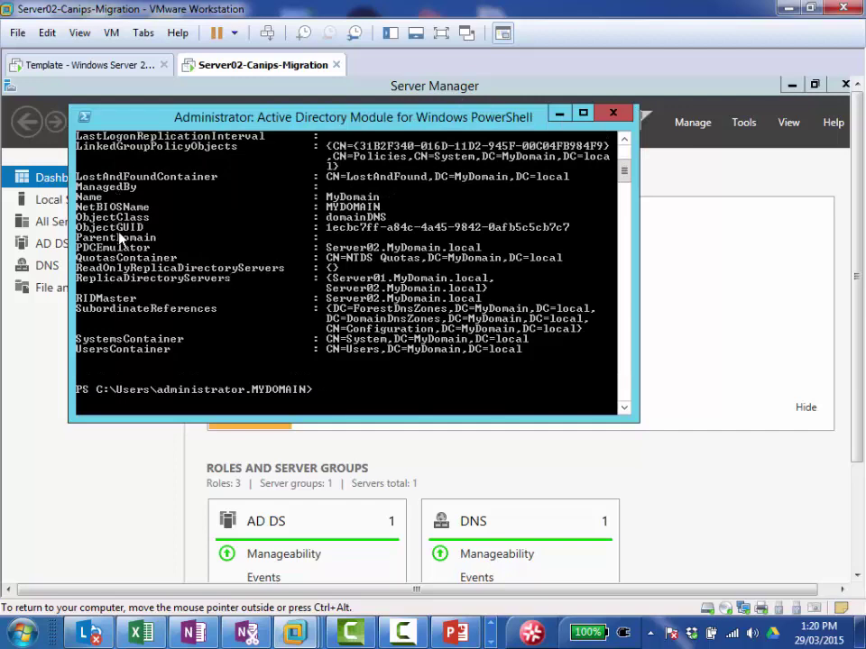
{"action": "left_click", "coordinate": [627, 158]}
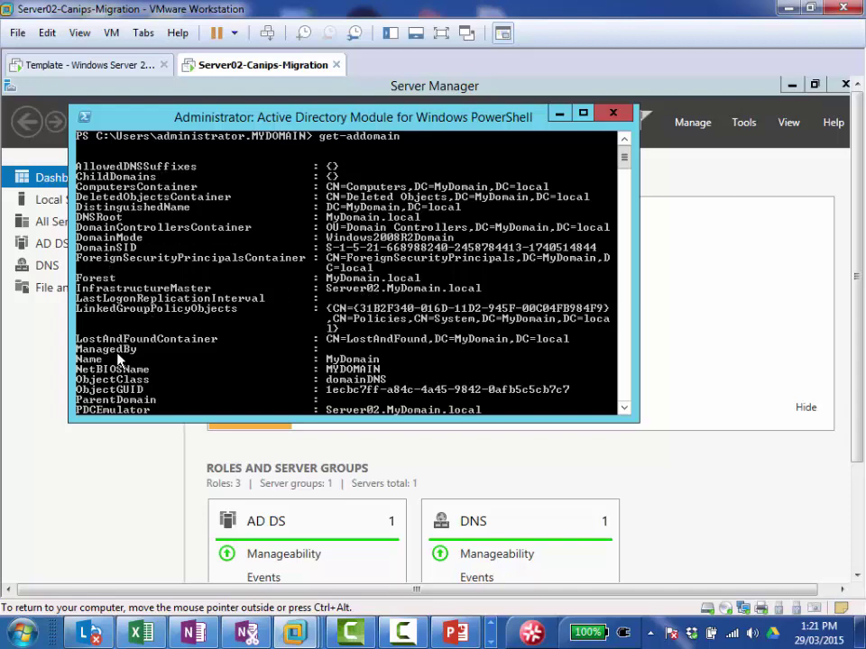
{"action": "left_click", "coordinate": [628, 412]}
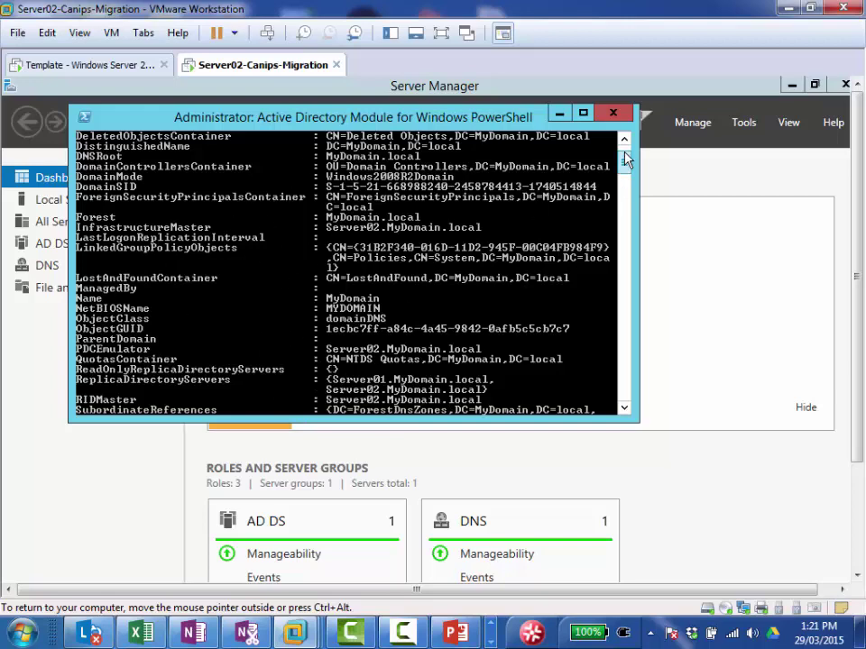
{"action": "scroll", "coordinate": [627, 160], "scroll_direction": "up", "scroll_amount": 2}
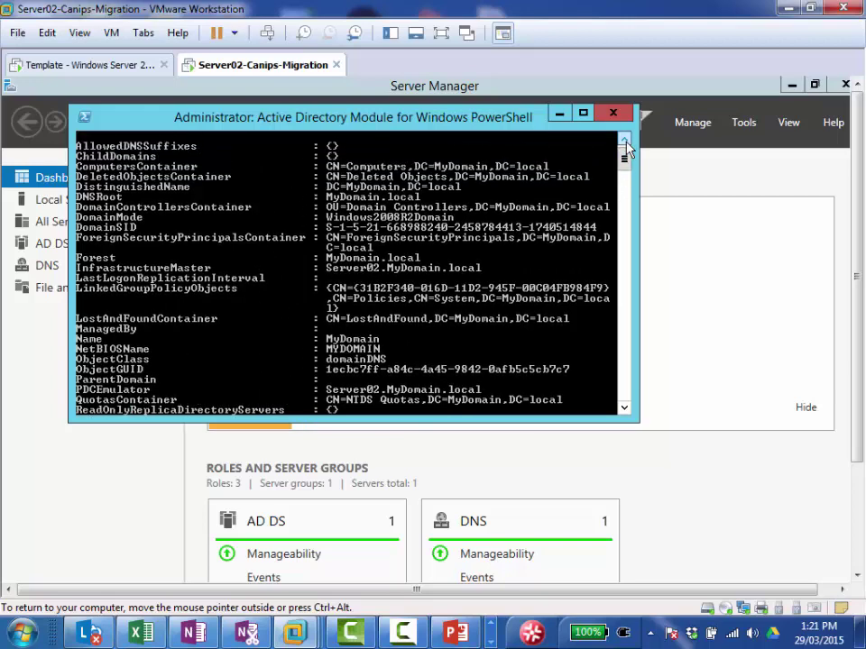
{"action": "scroll", "coordinate": [626, 145], "scroll_direction": "up", "scroll_amount": 1}
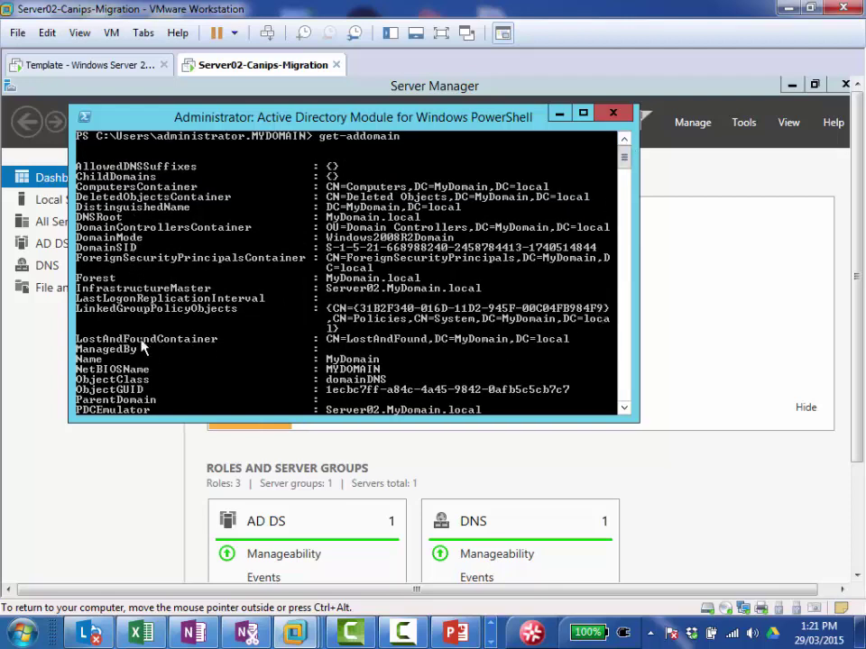
{"action": "left_click", "coordinate": [626, 408]}
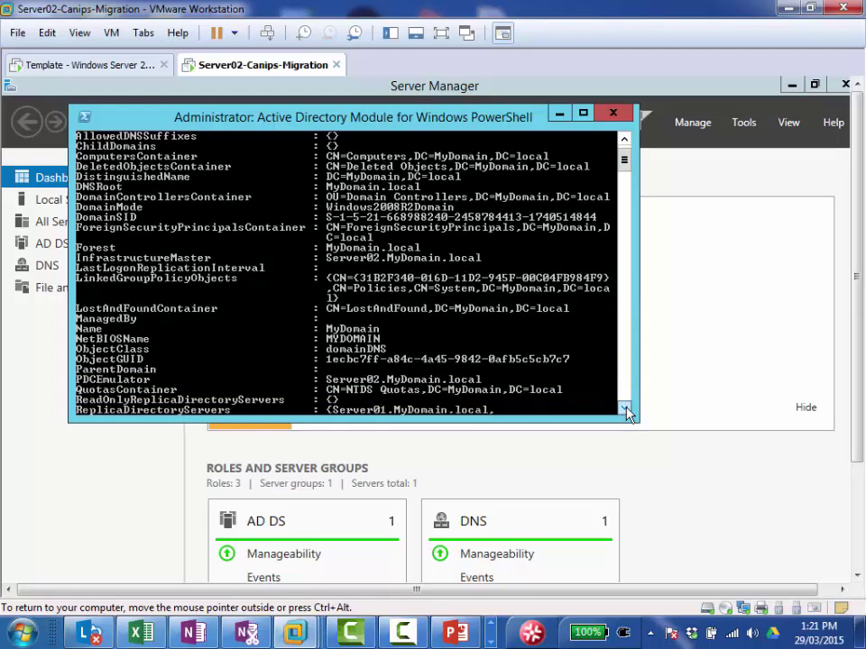
{"action": "left_click", "coordinate": [626, 409]}
{"action": "left_click", "coordinate": [626, 410]}
{"action": "left_click", "coordinate": [626, 410]}
{"action": "left_click", "coordinate": [626, 409]}
{"action": "left_click", "coordinate": [626, 410]}
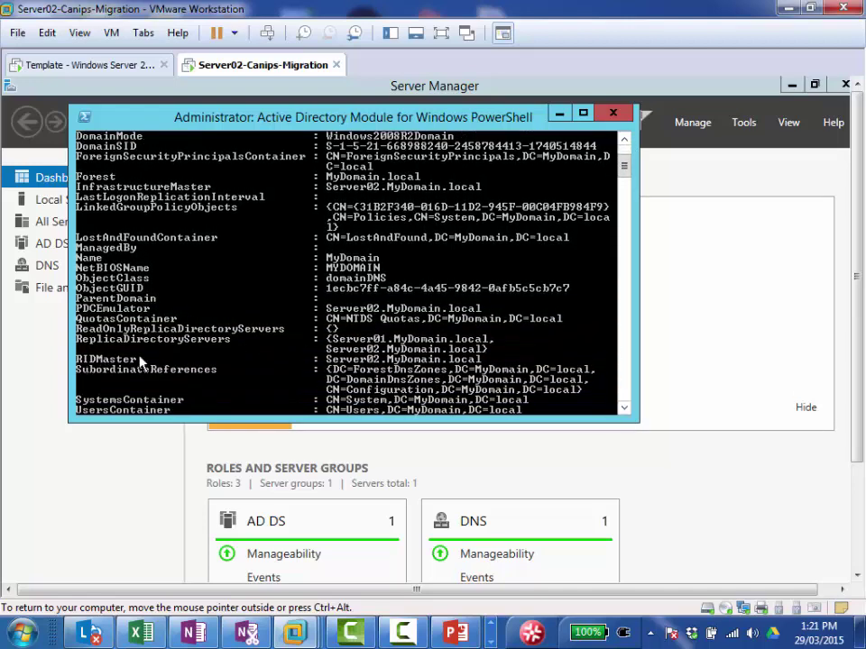
Step: Highlight the RIDMaster, PDCEmulator and InfrastructureMaster lines showing Server02.MyDomain.local
{"action": "right_click", "coordinate": [132, 364]}
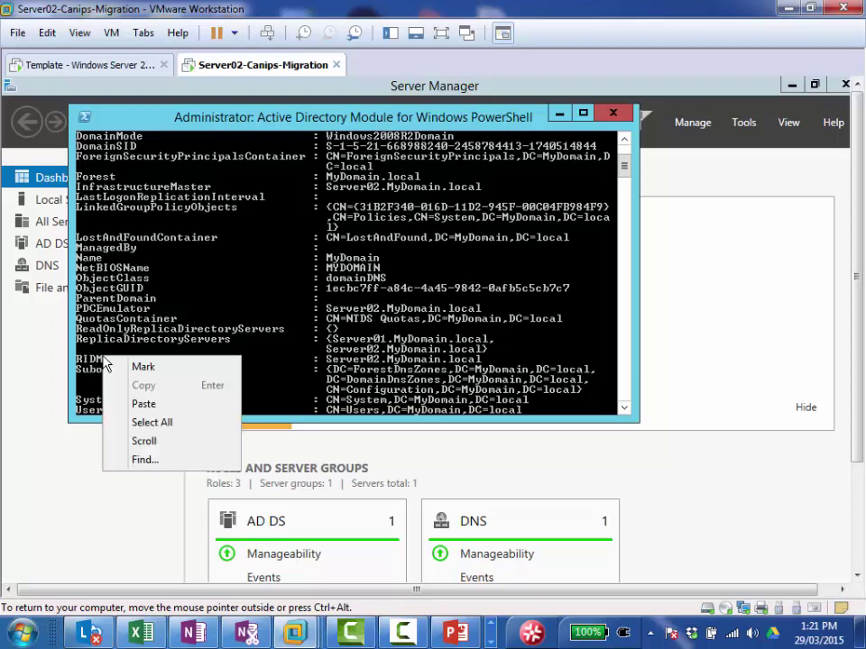
{"action": "left_click", "coordinate": [132, 368]}
{"action": "left_click_drag", "start_coordinate": [77, 361], "coordinate": [403, 365]}
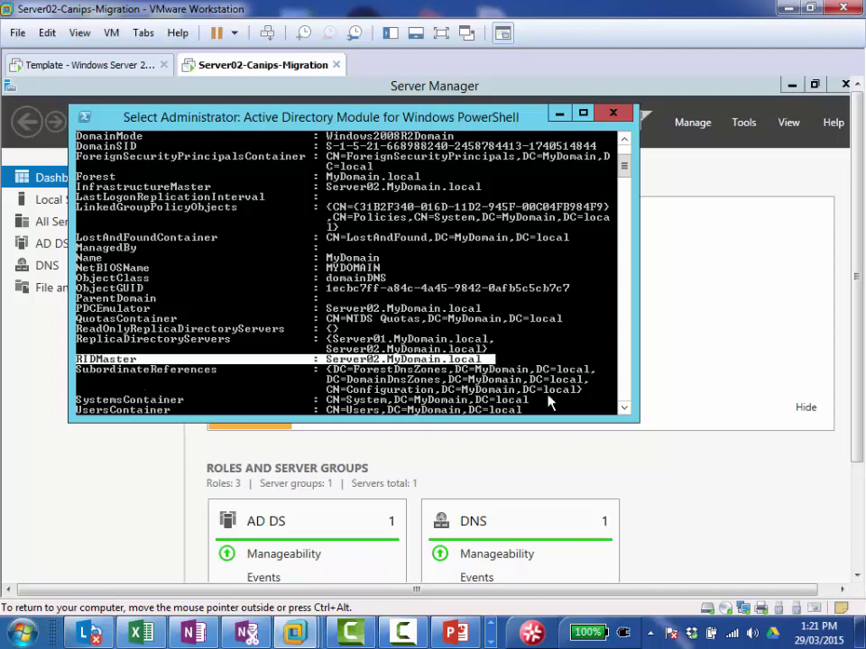
{"action": "left_click", "coordinate": [624, 409]}
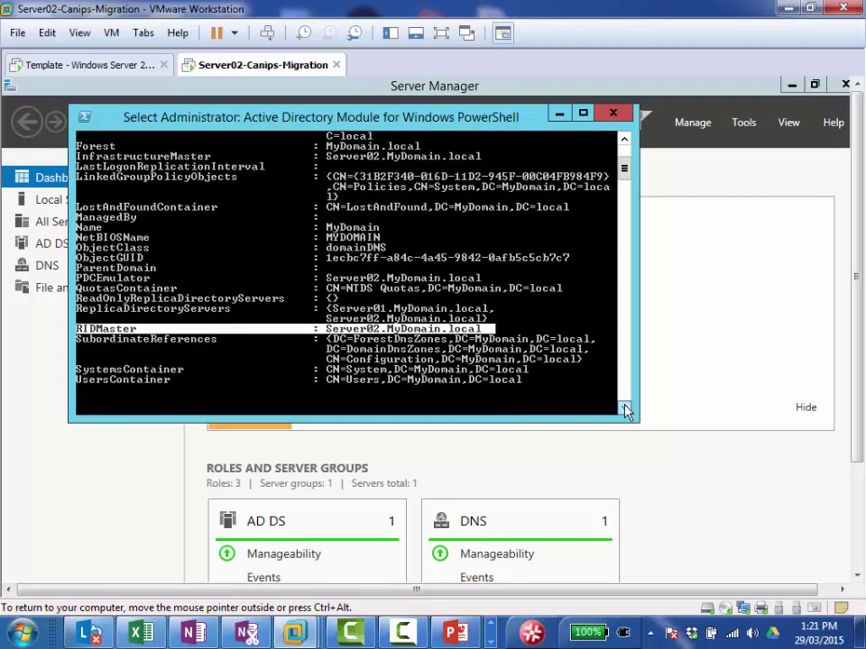
{"action": "left_click", "coordinate": [624, 409]}
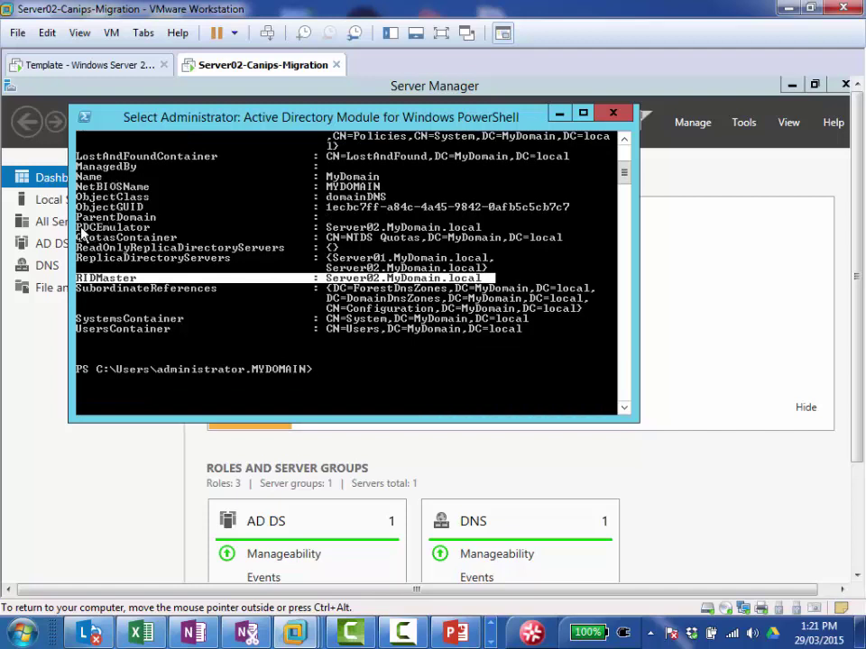
{"action": "left_click", "coordinate": [81, 231]}
{"action": "left_click_drag", "start_coordinate": [80, 231], "coordinate": [377, 236]}
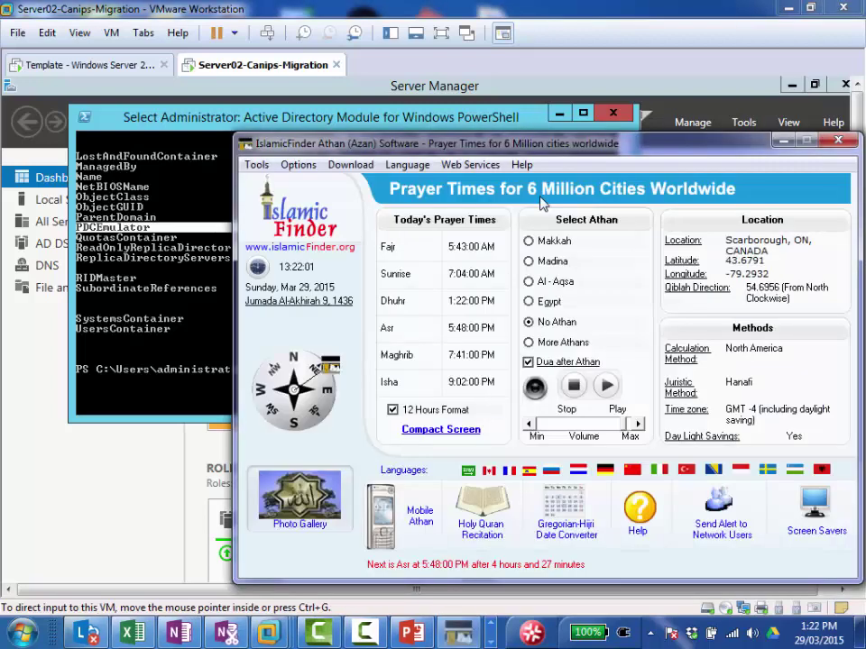
{"action": "left_click", "coordinate": [781, 142]}
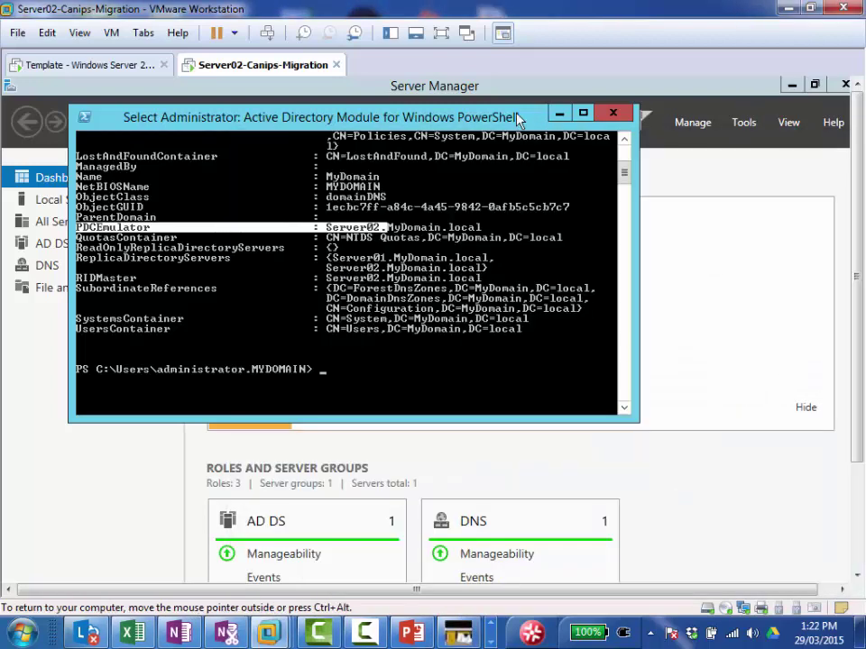
{"action": "scroll", "coordinate": [625, 144], "scroll_direction": "up", "scroll_amount": 3}
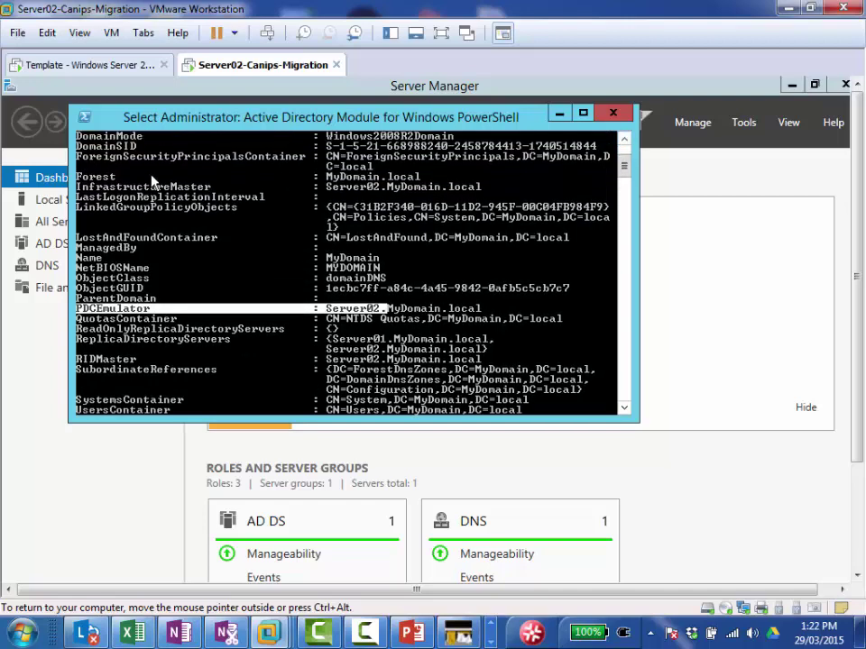
{"action": "left_click_drag", "start_coordinate": [79, 187], "coordinate": [389, 193]}
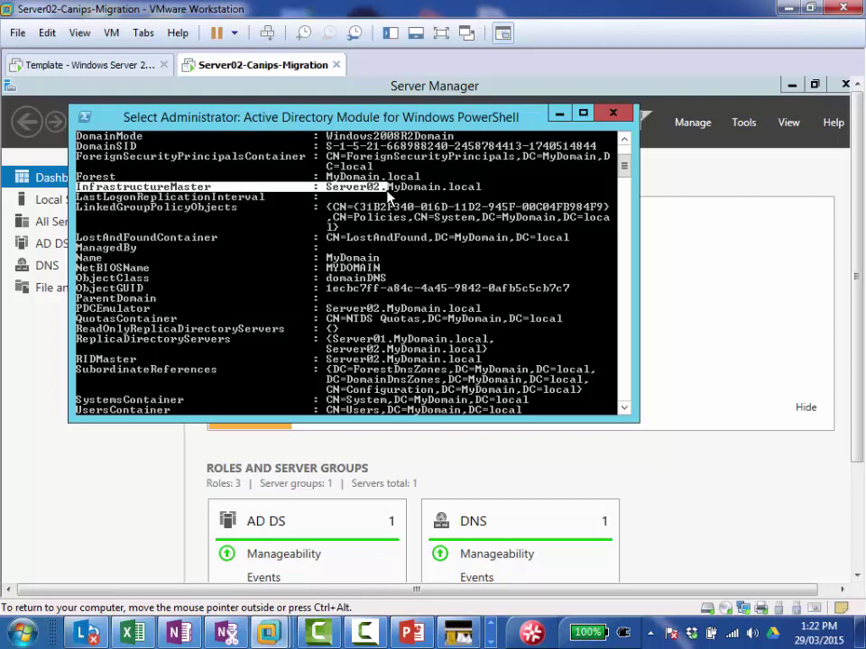
{"action": "left_click_drag", "start_coordinate": [443, 187], "coordinate": [477, 186]}
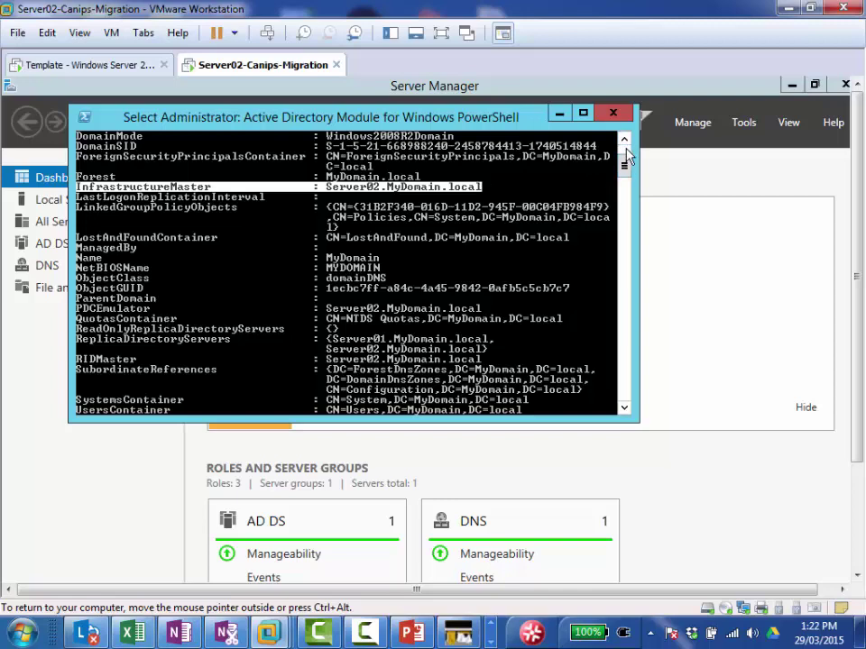
Step: Exit text marking and recall the get-addomain command at the prompt
{"action": "scroll", "coordinate": [627, 156], "scroll_direction": "up", "scroll_amount": 4}
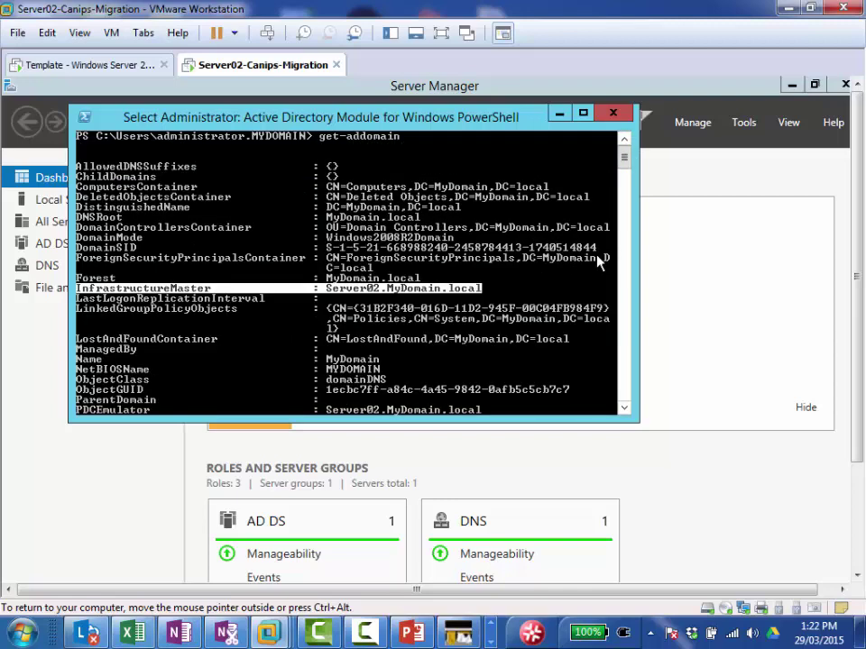
{"action": "scroll", "coordinate": [624, 408], "scroll_direction": "down", "scroll_amount": 4}
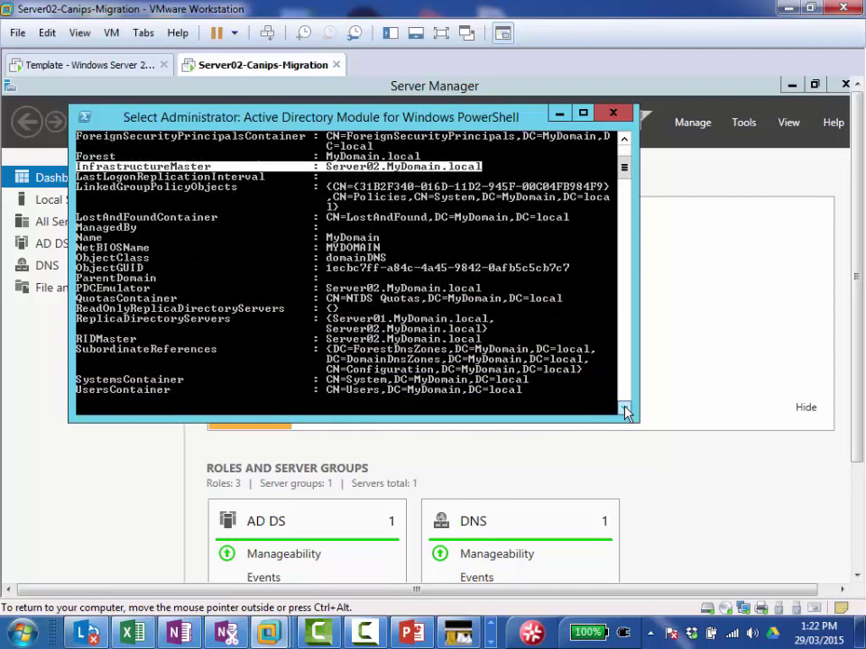
{"action": "scroll", "coordinate": [627, 411], "scroll_direction": "down", "scroll_amount": 2}
{"action": "key", "text": "Escape"}
{"action": "key", "text": "Up"}
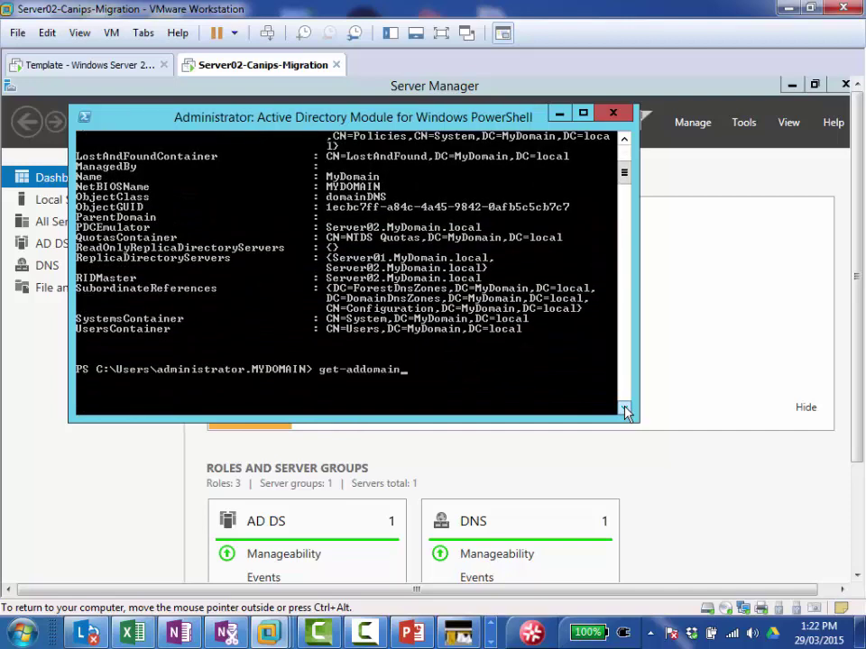
Step: Edit the recalled command into get-adforest and run it
{"action": "key", "text": "BackSpace"}
{"action": "key", "text": "BackSpace"}
{"action": "key", "text": "BackSpace"}
{"action": "key", "text": "BackSpace"}
{"action": "key", "text": "BackSpace"}
{"action": "key", "text": "BackSpace"}
{"action": "type", "text": "fores"}
{"action": "key", "text": "Return"}
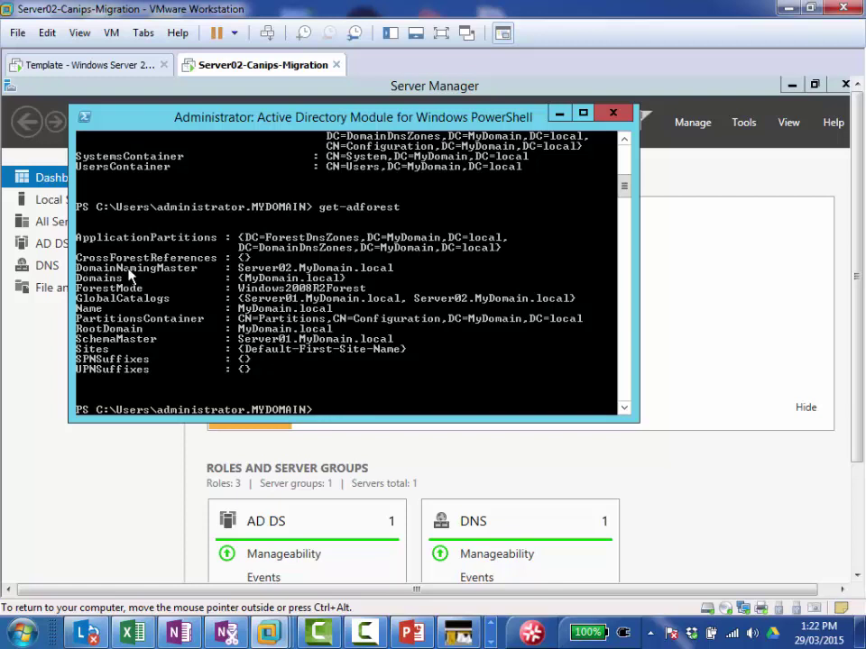
Step: Highlight the DomainNamingMaster and SchemaMaster (Server01.MyDomain.local) lines, then view the Template VM
{"action": "right_click", "coordinate": [97, 271]}
{"action": "left_click", "coordinate": [117, 280]}
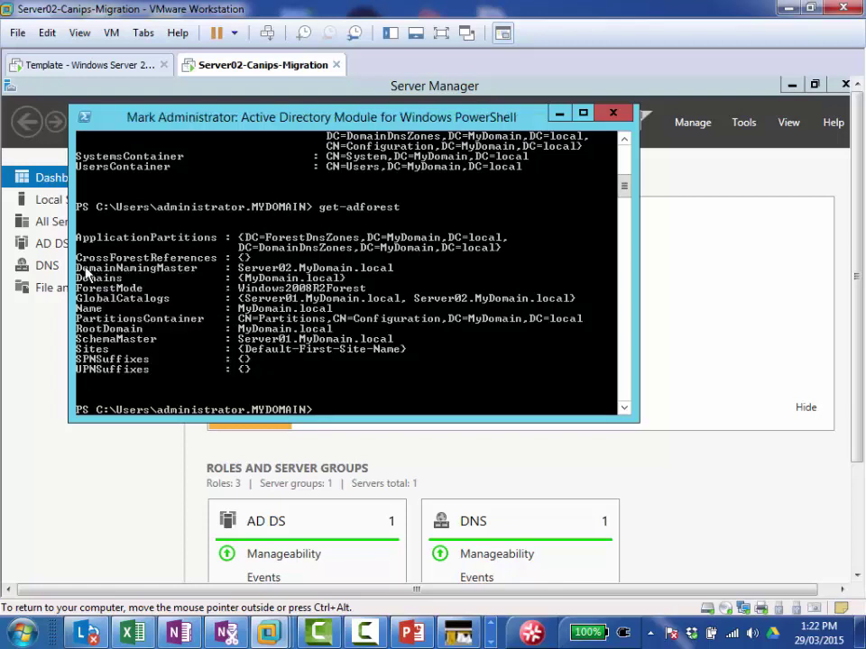
{"action": "left_click_drag", "start_coordinate": [77, 267], "coordinate": [325, 271]}
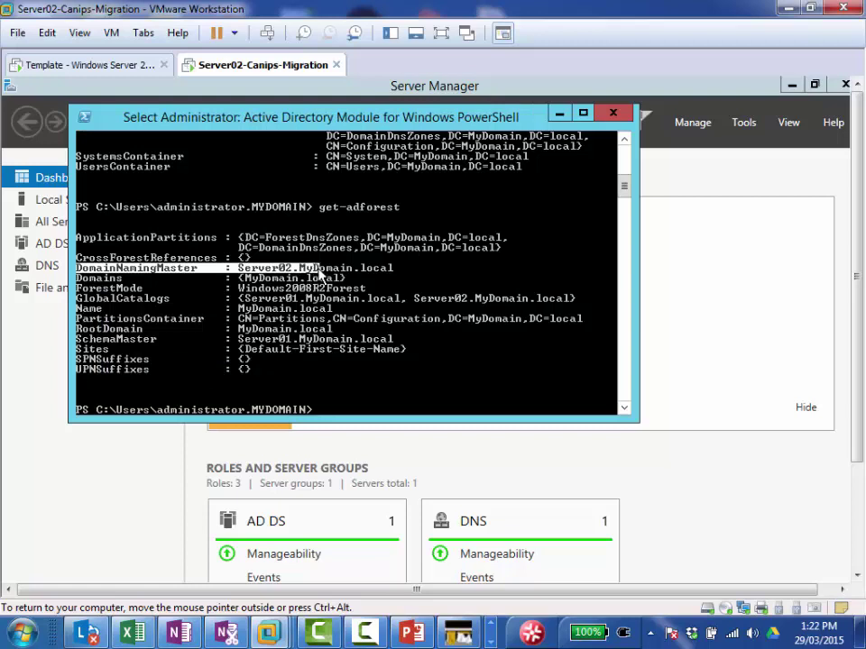
{"action": "left_click", "coordinate": [79, 340]}
{"action": "left_click_drag", "start_coordinate": [79, 340], "coordinate": [401, 343]}
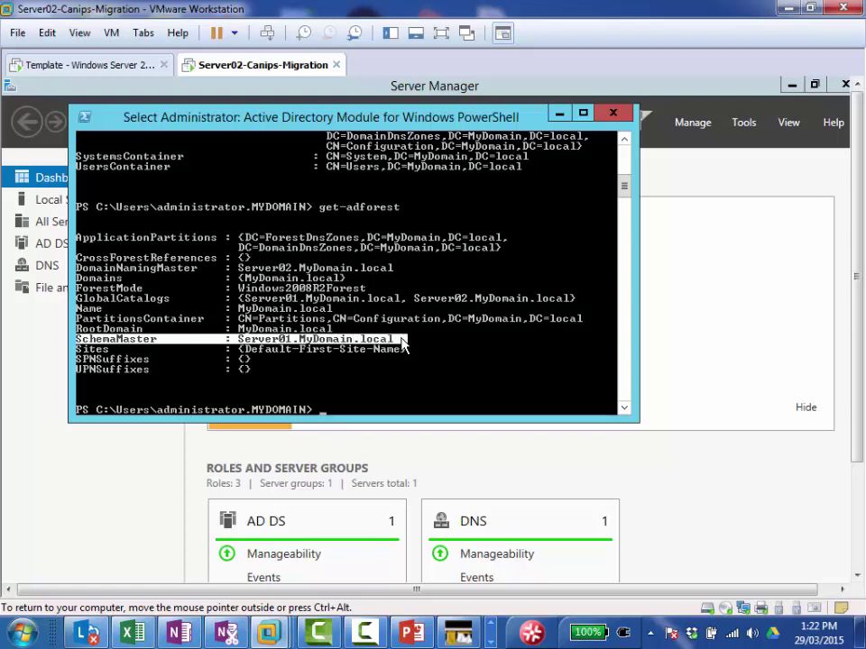
{"action": "left_click", "coordinate": [62, 67]}
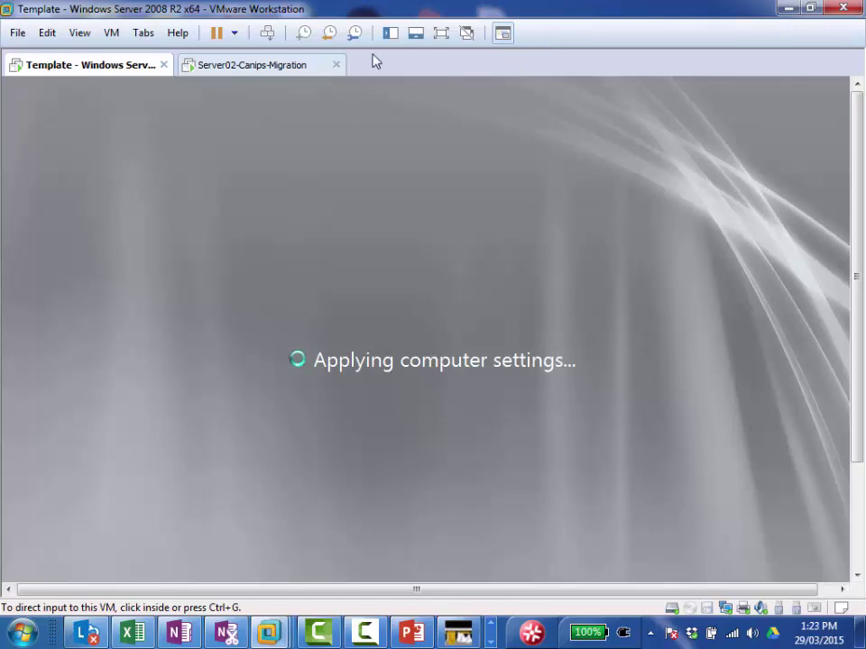
Step: Return to the Server02-Canips-Migration VM and scroll down to reveal the guest taskbar
{"action": "left_click", "coordinate": [237, 72]}
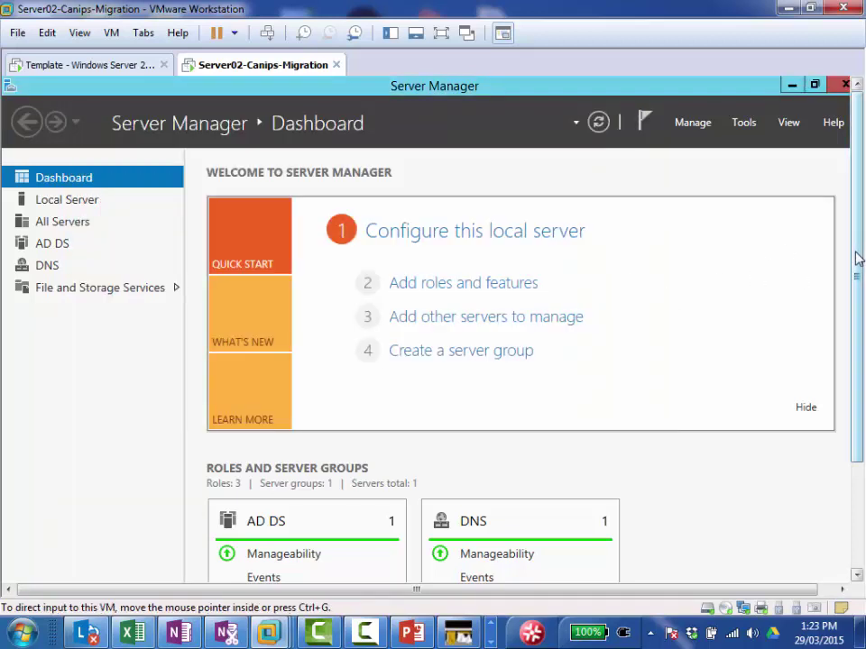
{"action": "left_click_drag", "start_coordinate": [857, 259], "coordinate": [861, 422]}
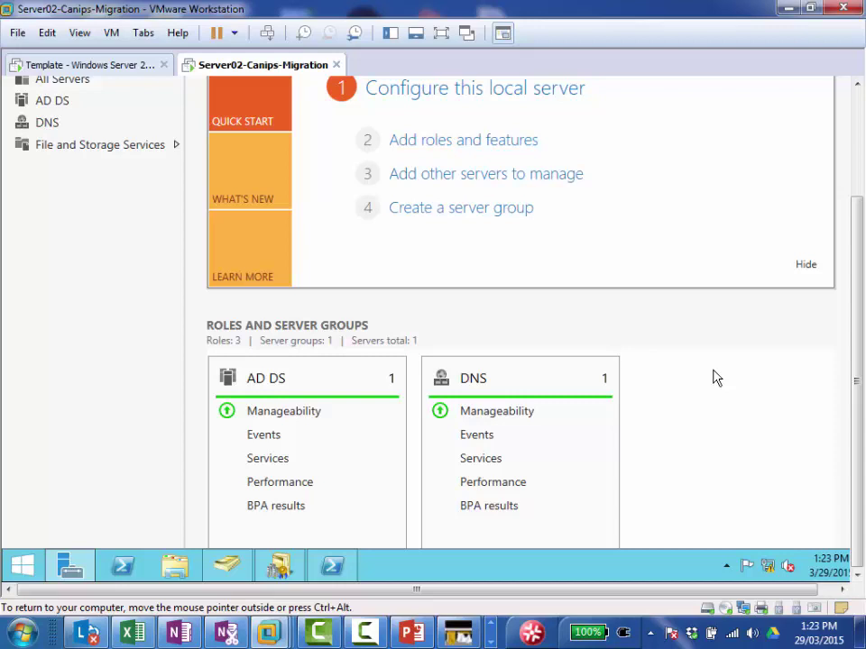
Step: Register schmmgmt.dll with regsvr32.exe, then enter mmc in a new Run prompt
{"action": "key", "text": "super+r"}
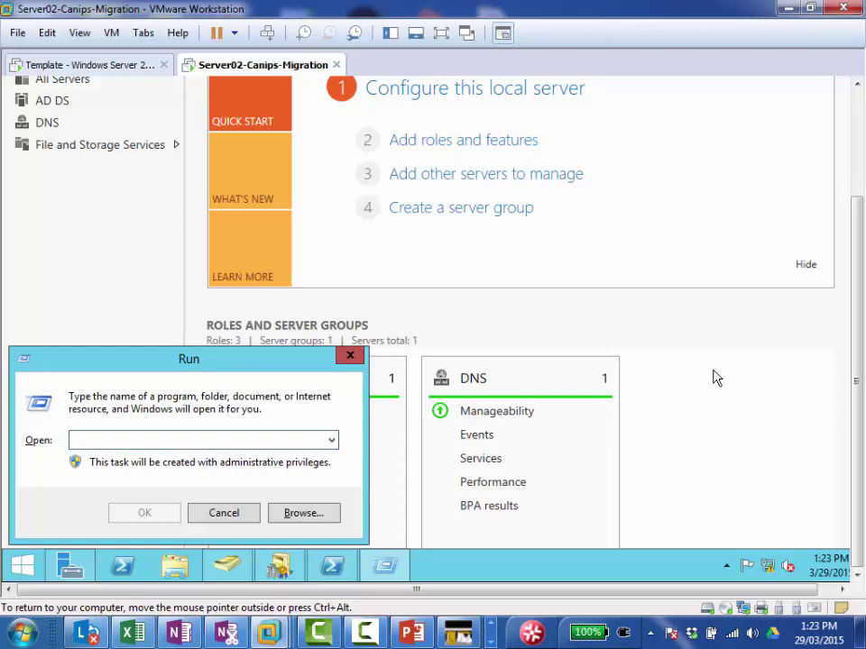
{"action": "type", "text": "regsvr3"}
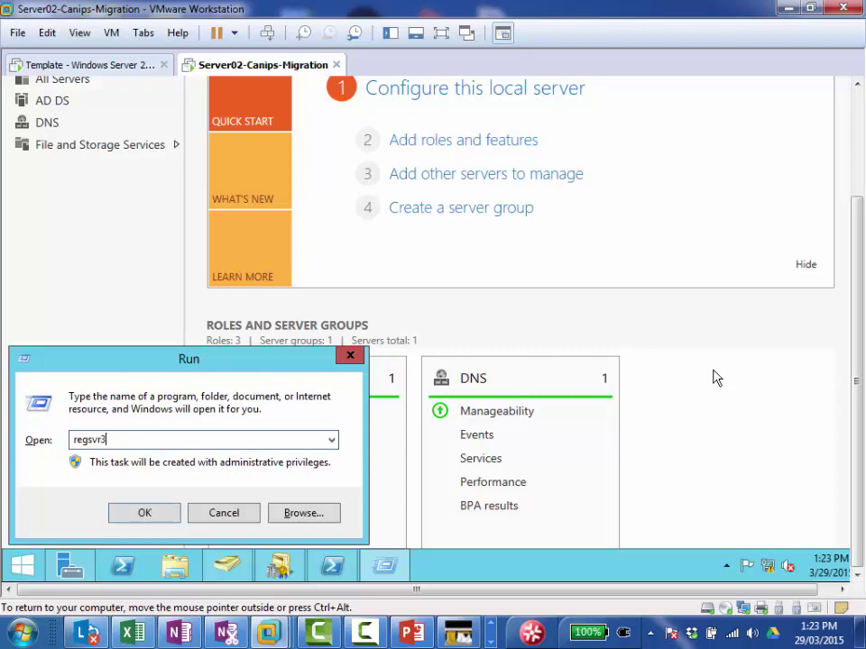
{"action": "type", "text": "2.exe schmmgmt.dll"}
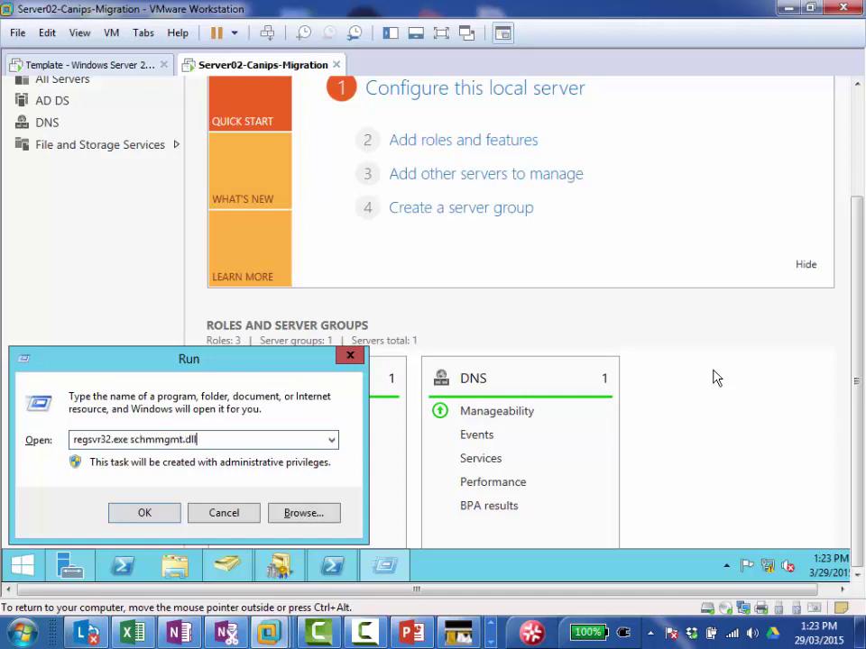
{"action": "key", "text": "Return"}
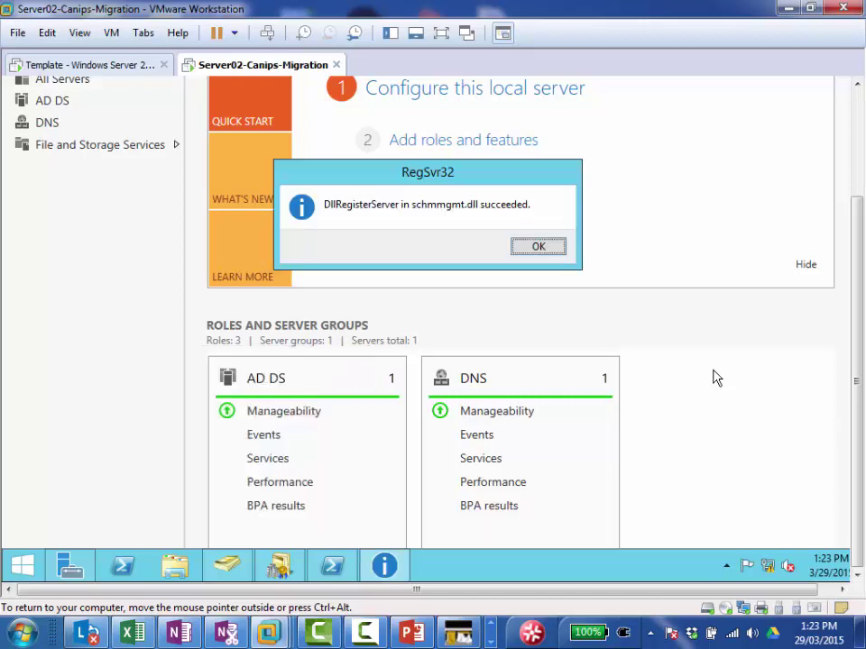
{"action": "left_click", "coordinate": [538, 247]}
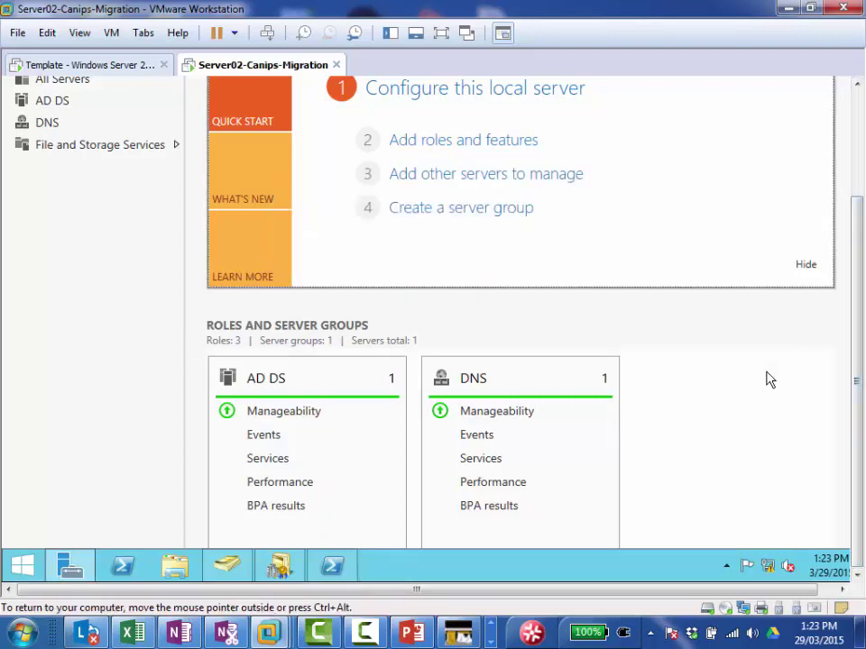
{"action": "key", "text": "super+r"}
{"action": "type", "text": "mmc"}
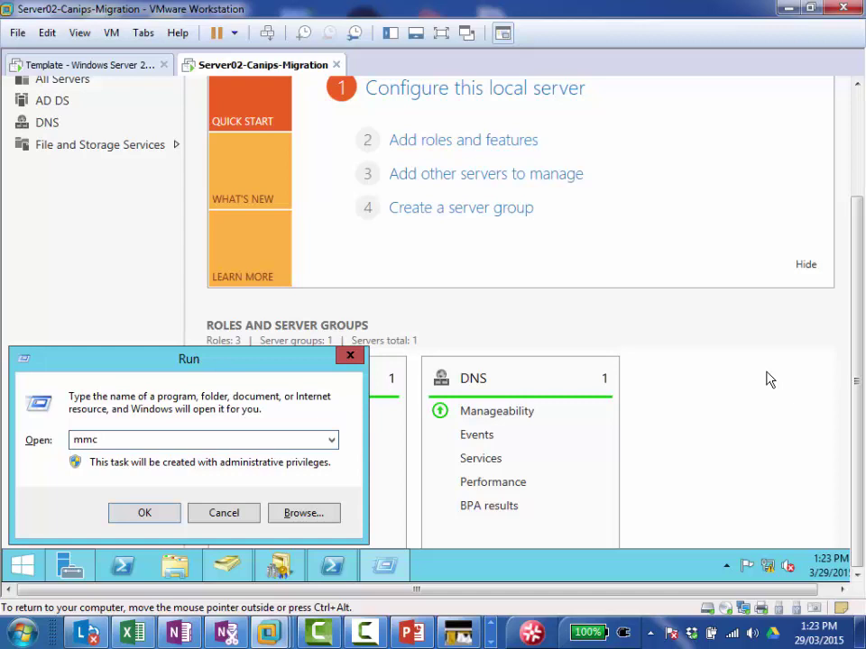
Step: Launch an empty MMC console, add the Active Directory Schema snap-in, and expand it to Classes and Attributes
{"action": "key", "text": "Return"}
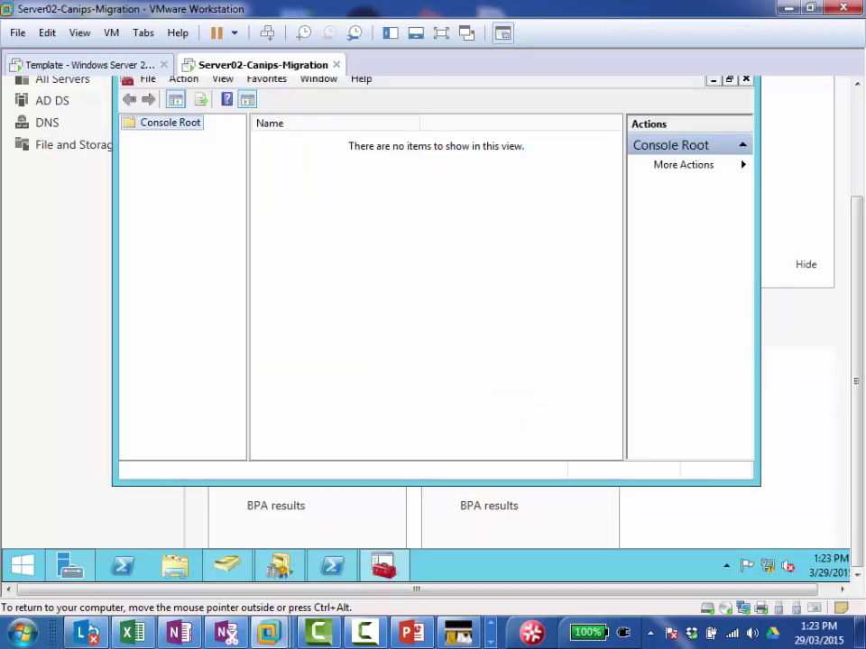
{"action": "scroll", "coordinate": [858, 332], "scroll_direction": "up", "scroll_amount": 3}
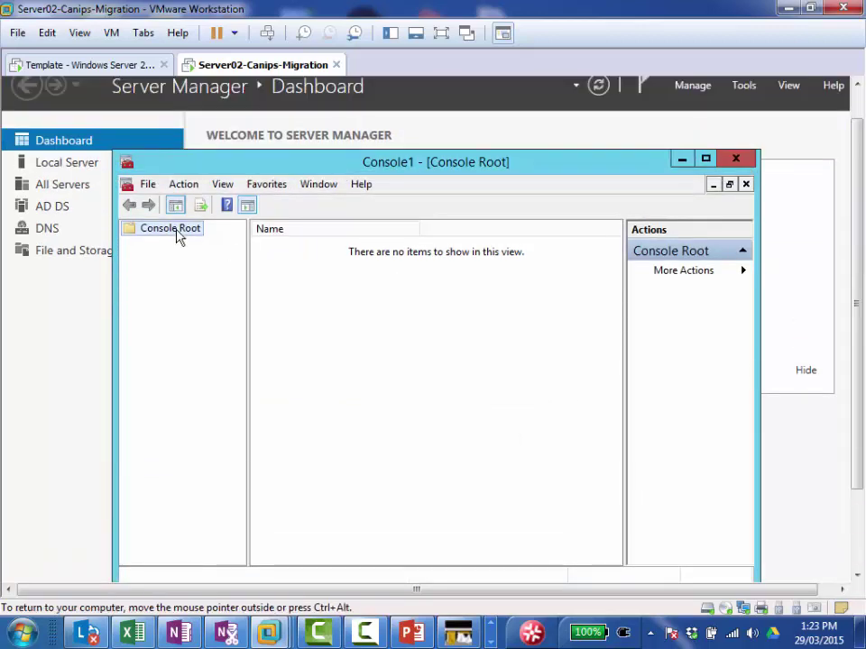
{"action": "left_click", "coordinate": [148, 184]}
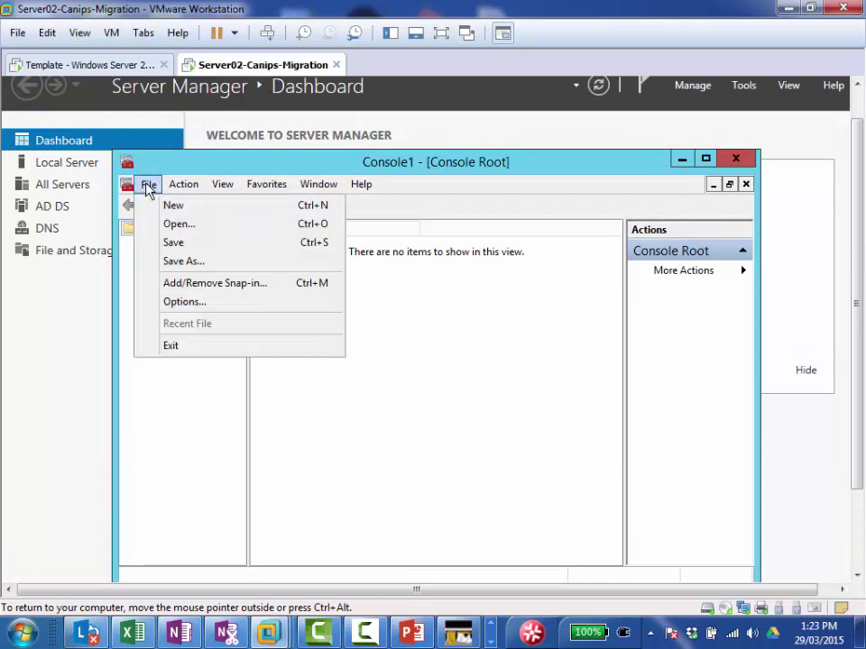
{"action": "left_click", "coordinate": [207, 285]}
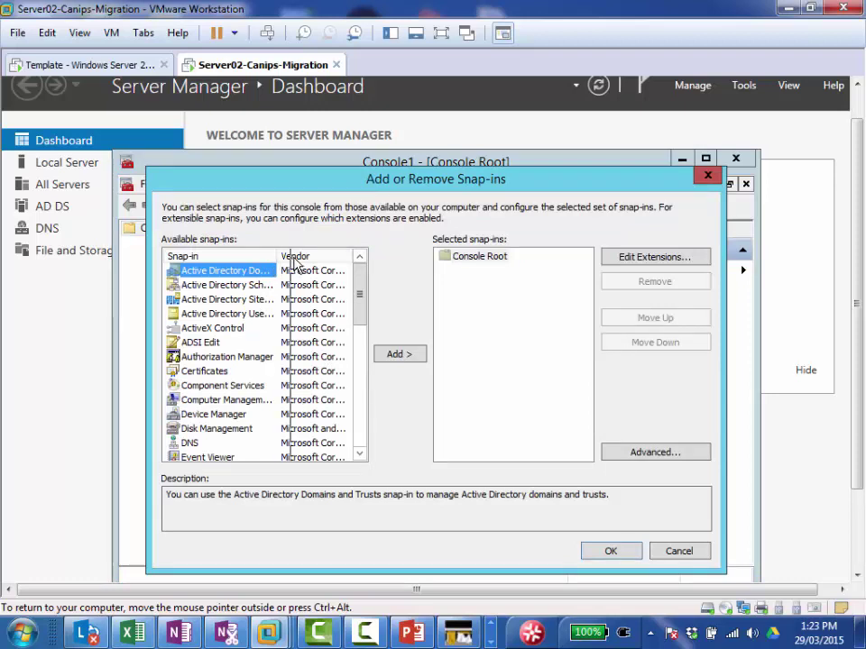
{"action": "left_click_drag", "start_coordinate": [277, 256], "coordinate": [298, 257]}
{"action": "double_click", "coordinate": [266, 286]}
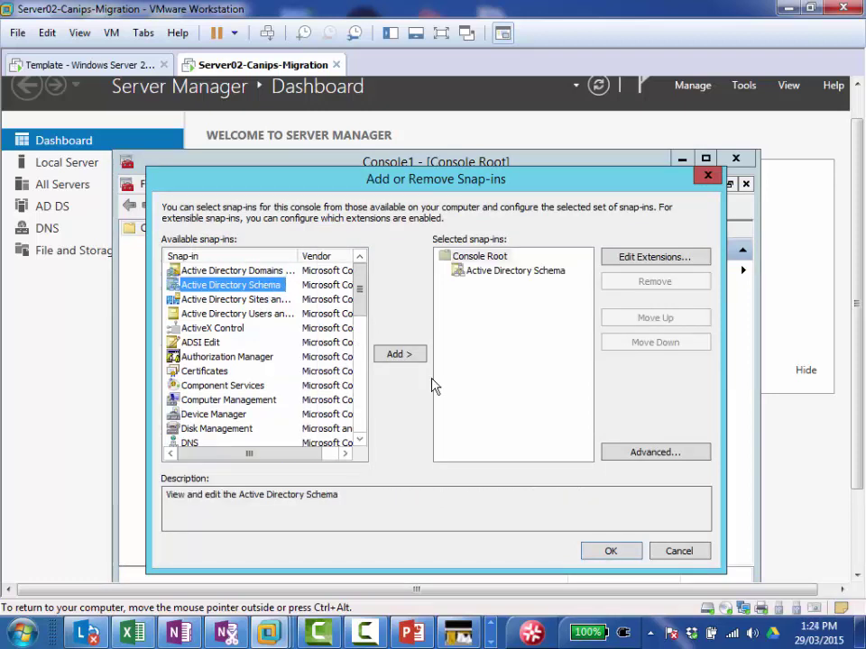
{"action": "left_click", "coordinate": [610, 551]}
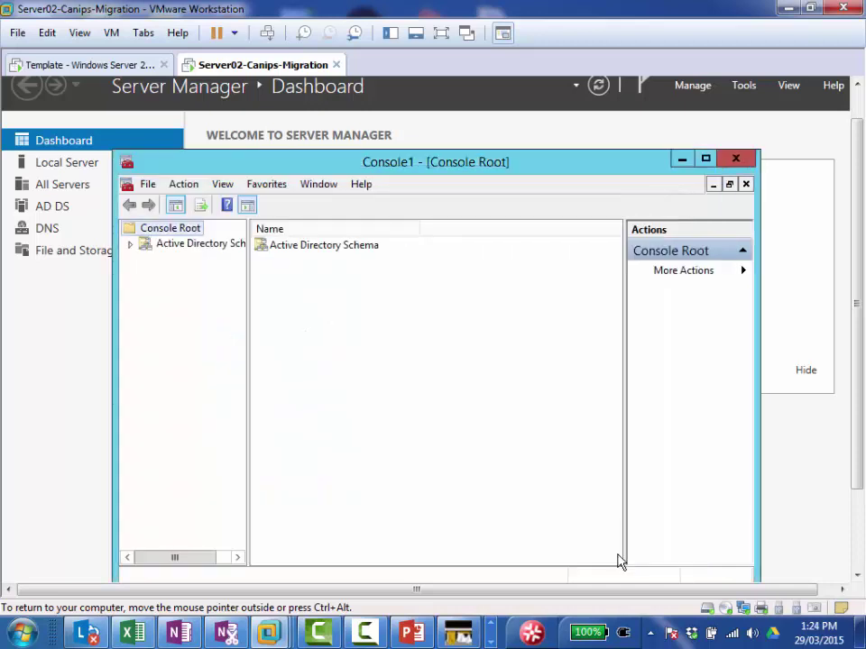
{"action": "double_click", "coordinate": [208, 245]}
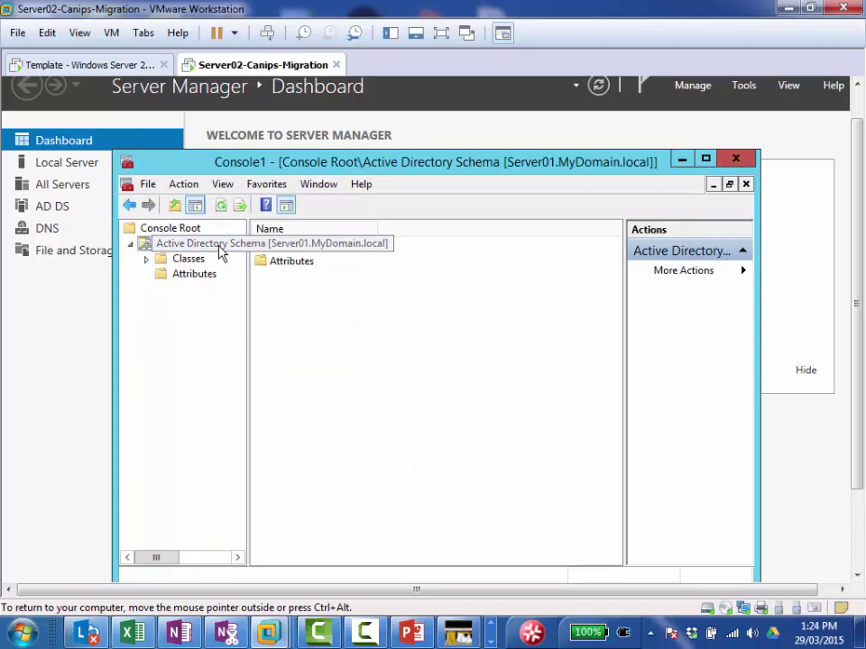
{"action": "right_click", "coordinate": [219, 253]}
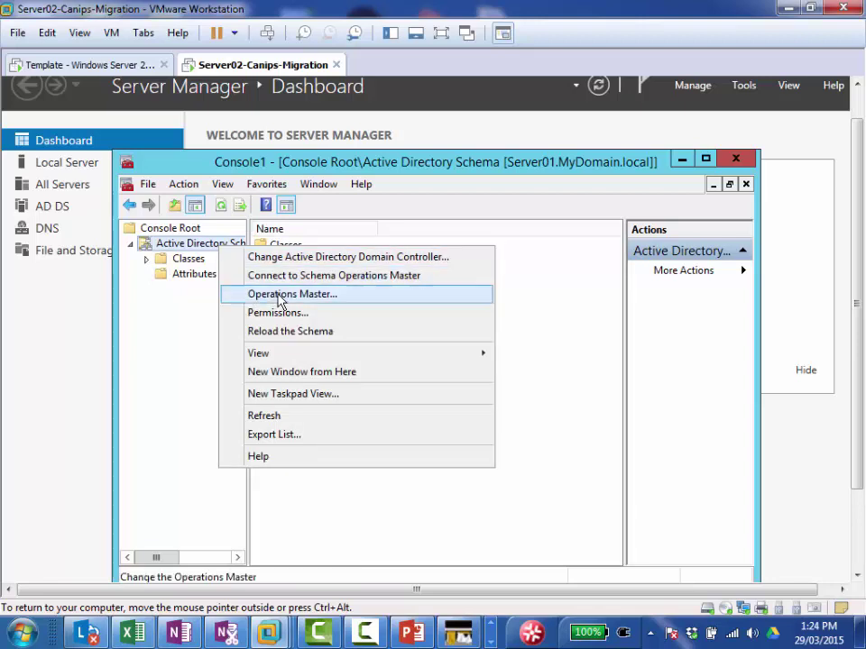
{"action": "left_click", "coordinate": [323, 303]}
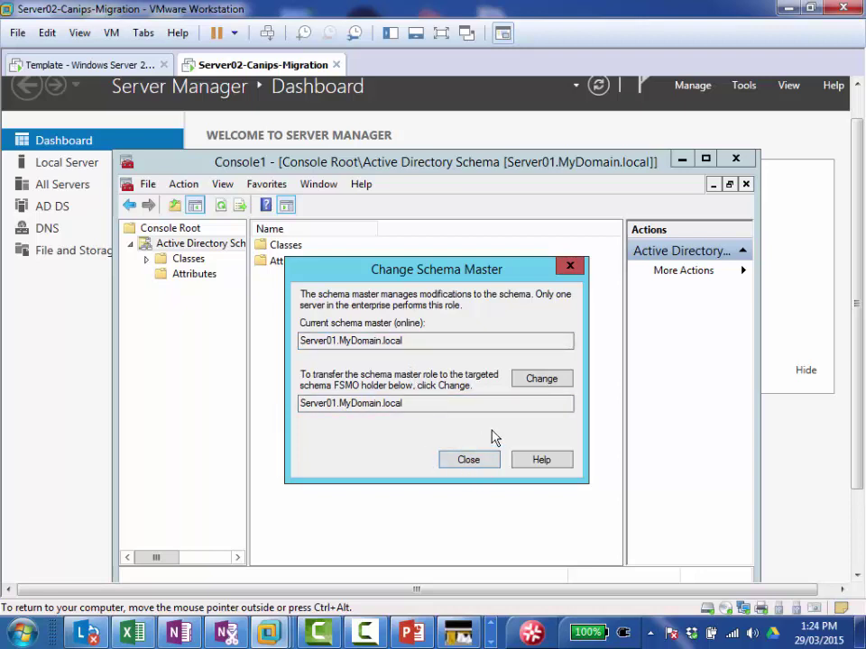
{"action": "left_click", "coordinate": [483, 469]}
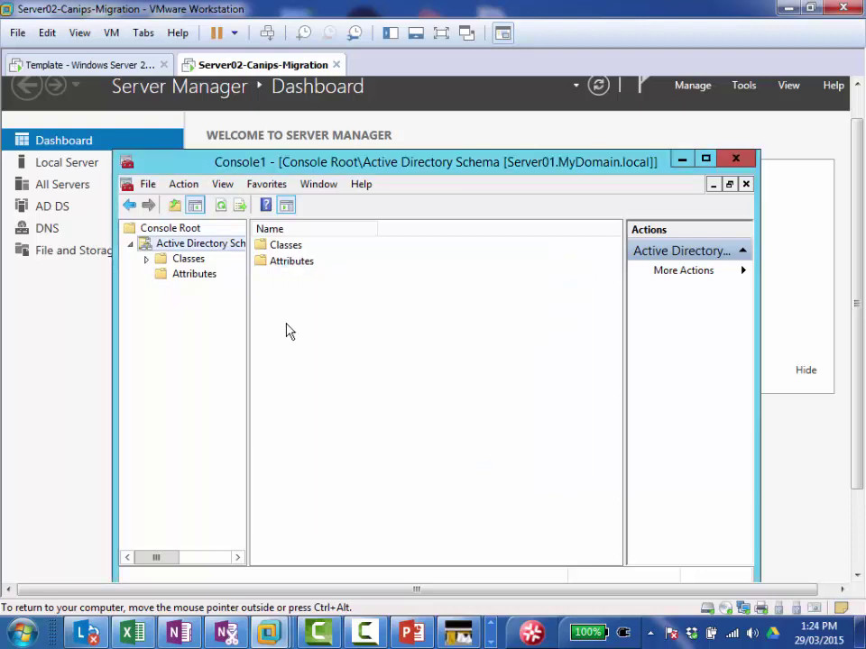
Step: Dismiss the Active Directory Schema context menu and switch to the Template Windows Server VM
{"action": "right_click", "coordinate": [188, 245]}
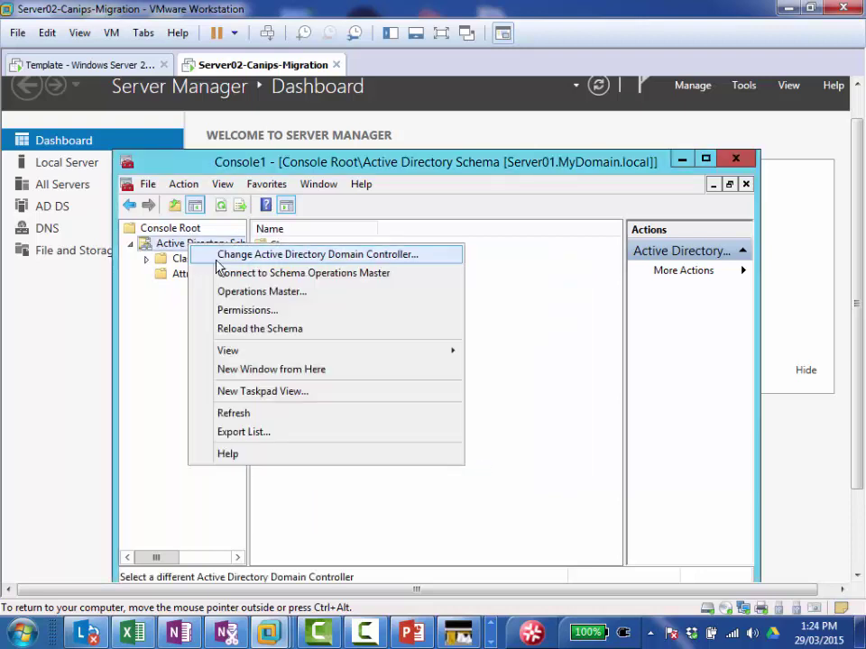
{"action": "key", "text": "Escape"}
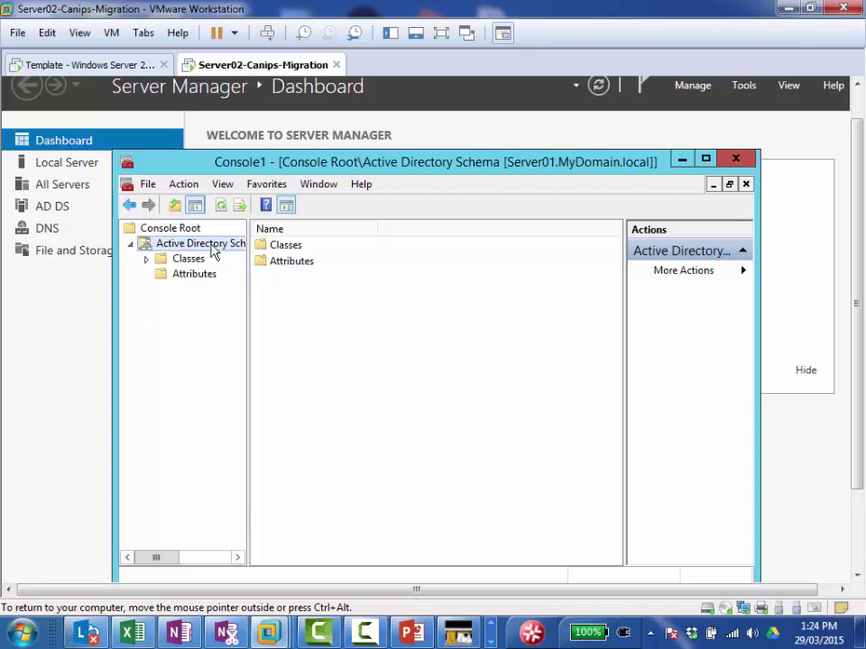
{"action": "left_click", "coordinate": [91, 66]}
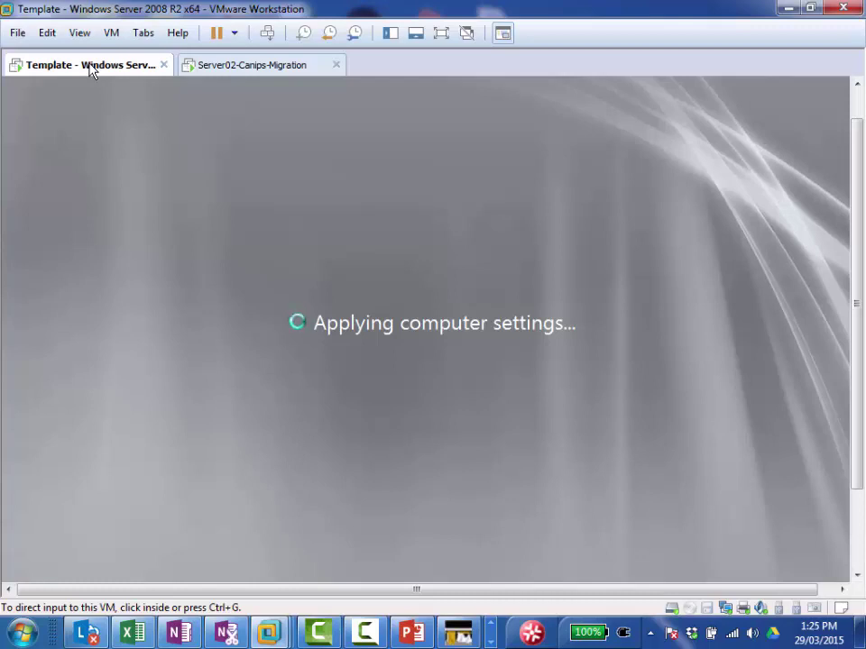
Step: Check the Template VM repeatedly while it loads, ending back on the Server02 VM
{"action": "left_click", "coordinate": [263, 76]}
{"action": "left_click", "coordinate": [260, 72]}
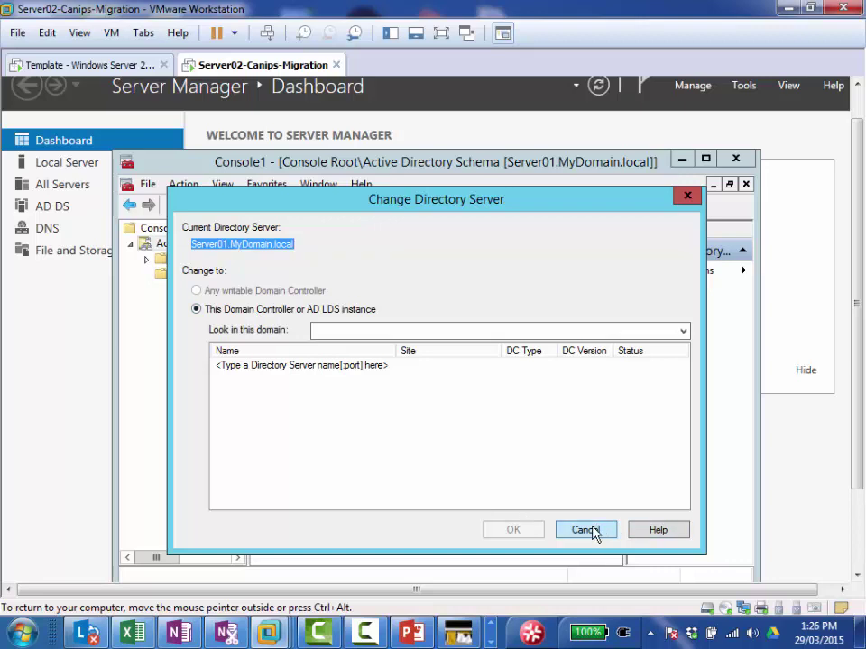
{"action": "left_click", "coordinate": [70, 68]}
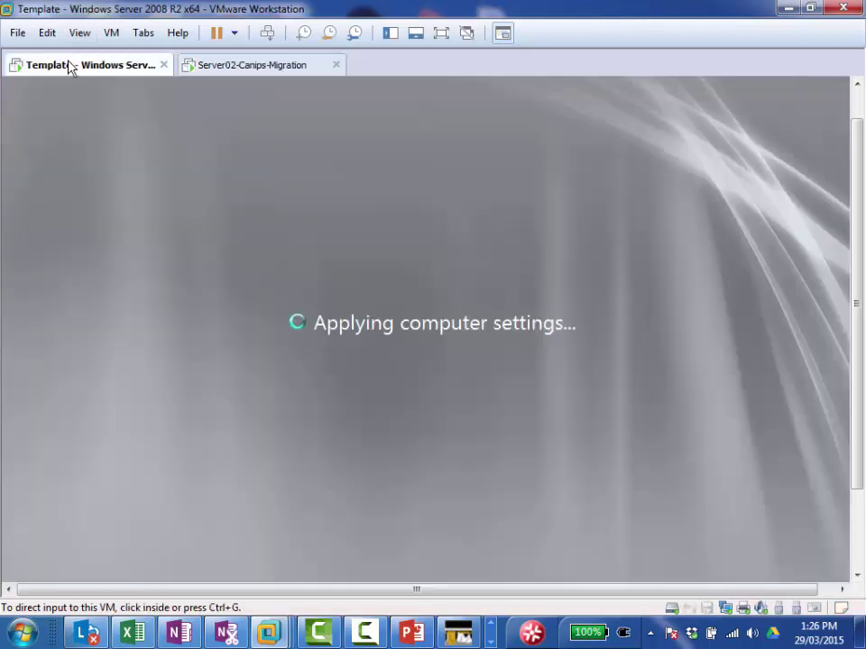
{"action": "left_click", "coordinate": [260, 67]}
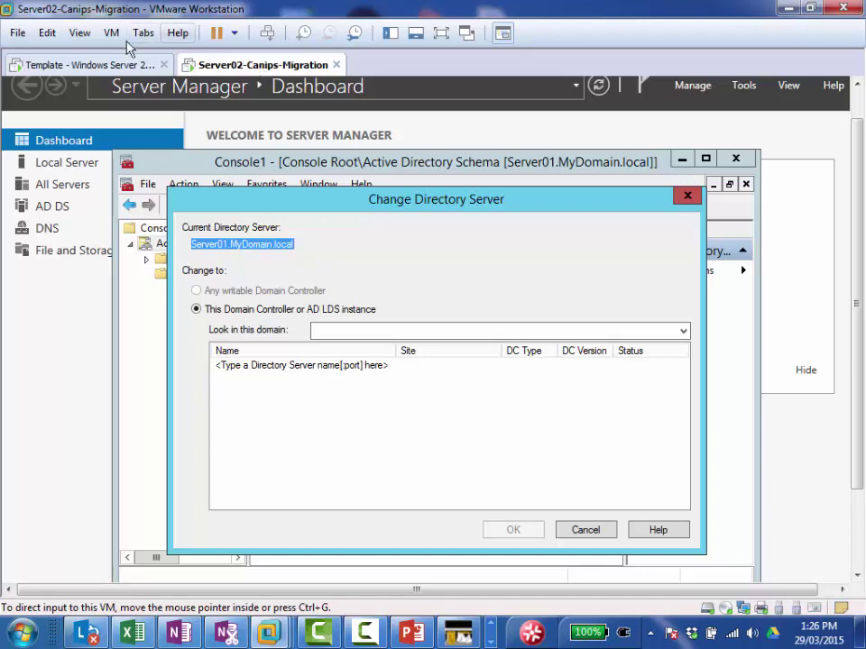
{"action": "left_click", "coordinate": [101, 70]}
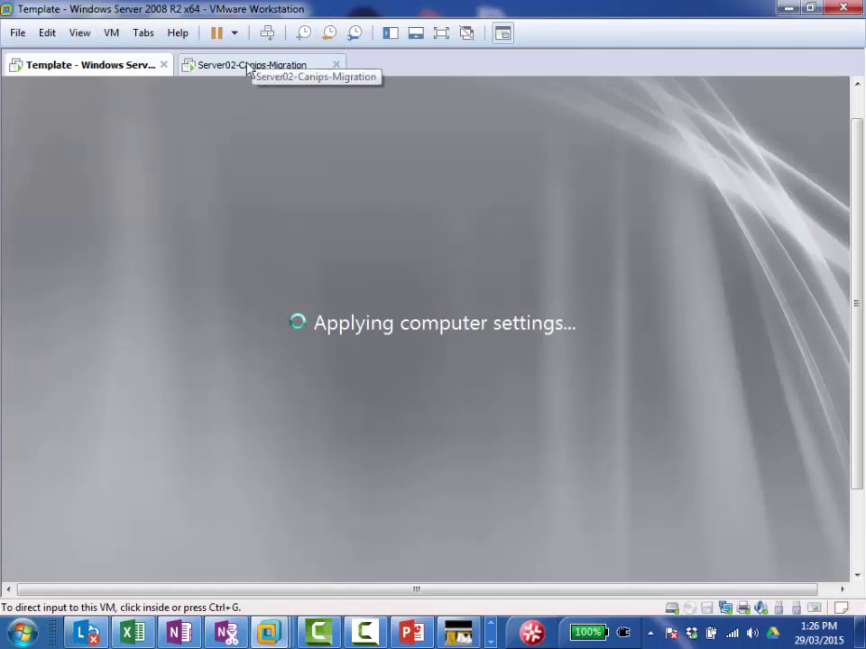
{"action": "left_click", "coordinate": [252, 69]}
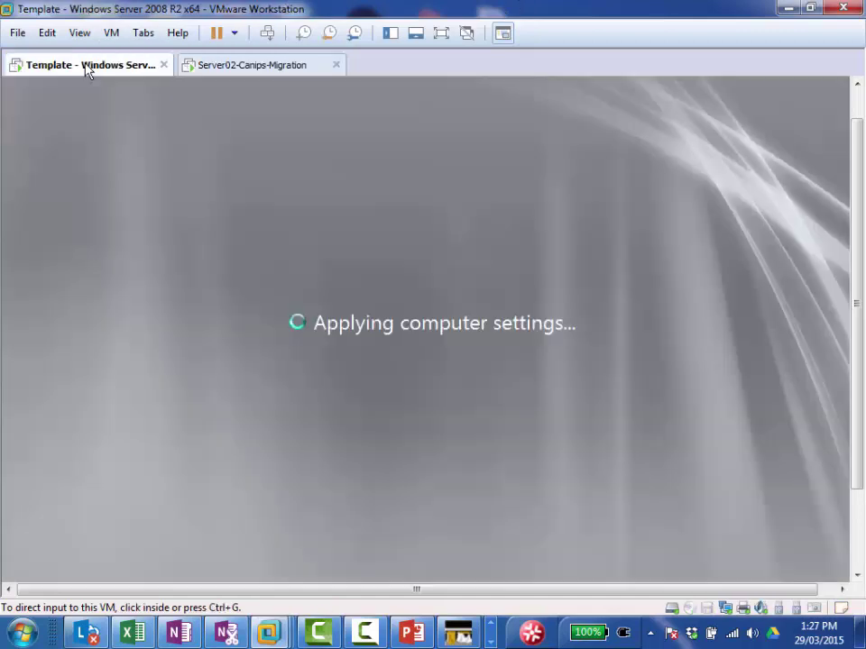
{"action": "left_click", "coordinate": [87, 67]}
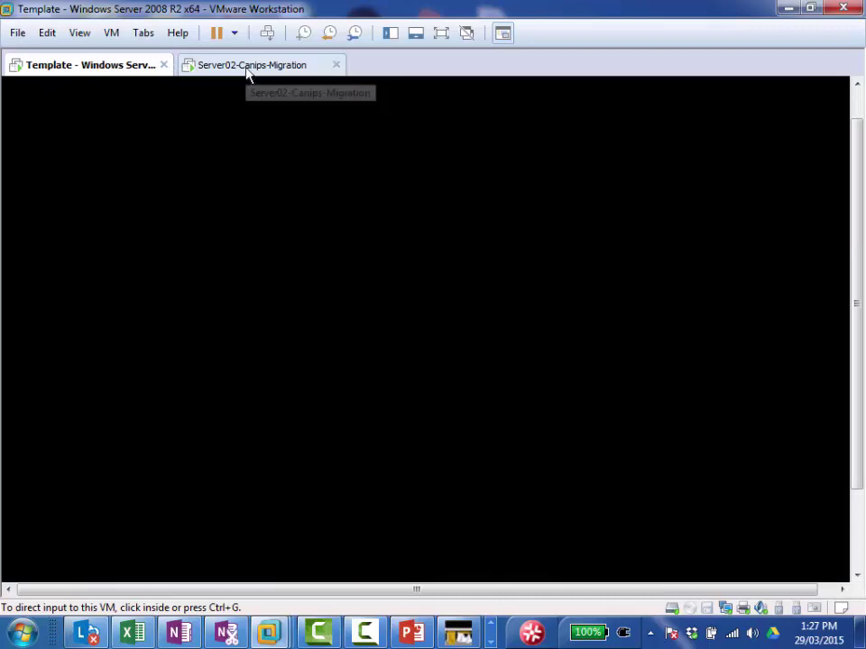
{"action": "left_click", "coordinate": [249, 72]}
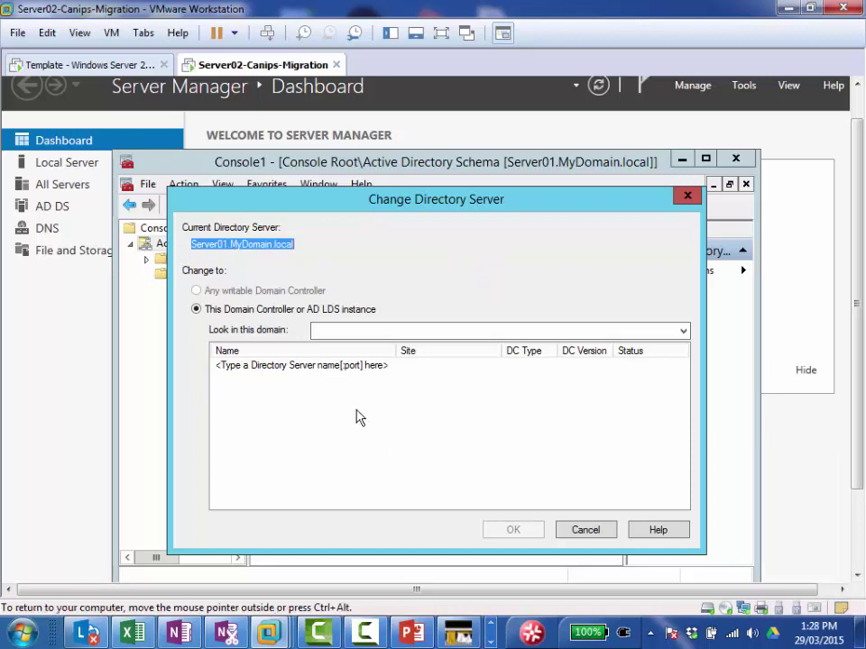
{"action": "left_click", "coordinate": [83, 70]}
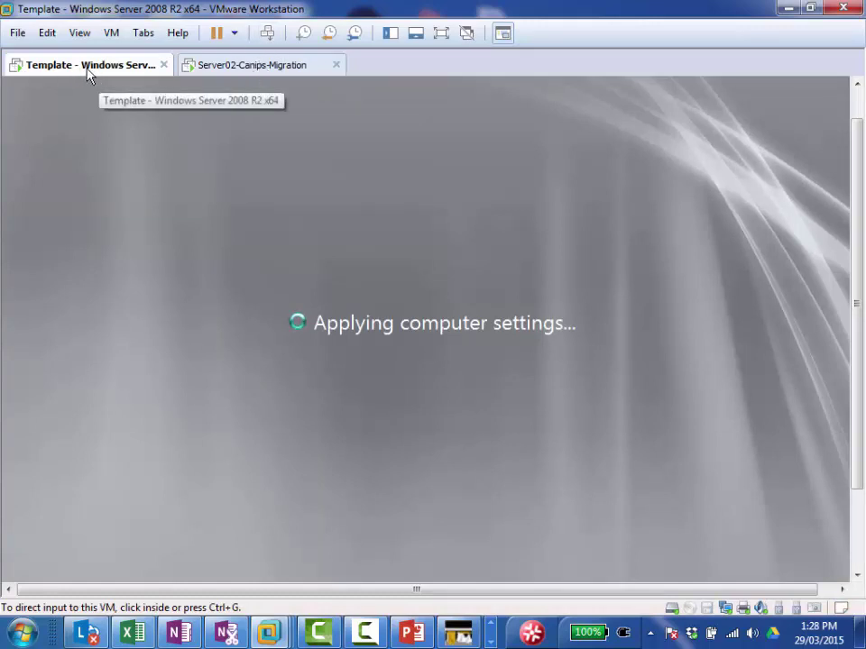
{"action": "left_click", "coordinate": [259, 72]}
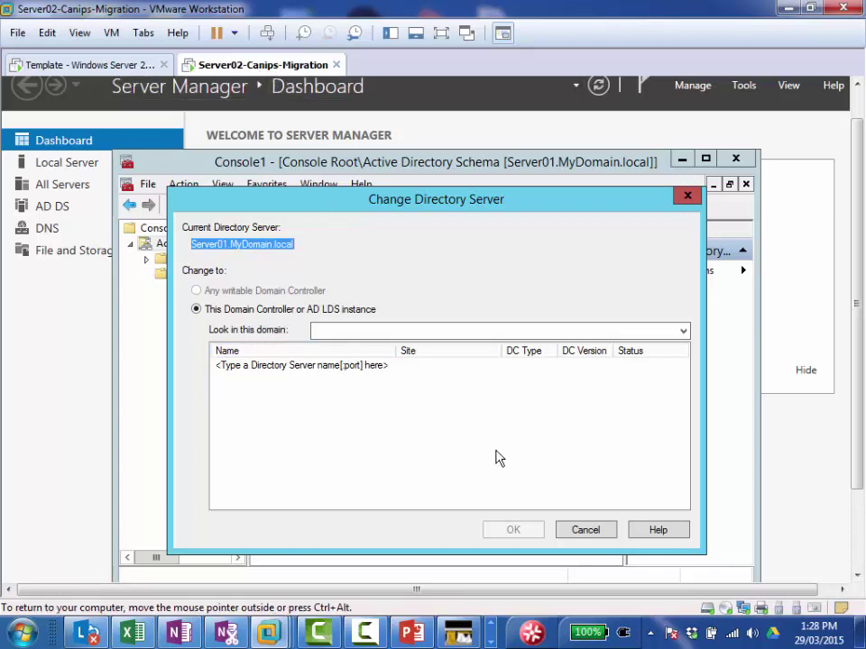
Step: Connect the schema console to Server01.MyDomain.local, searching in the MyDomain.local domain
{"action": "left_click", "coordinate": [368, 332]}
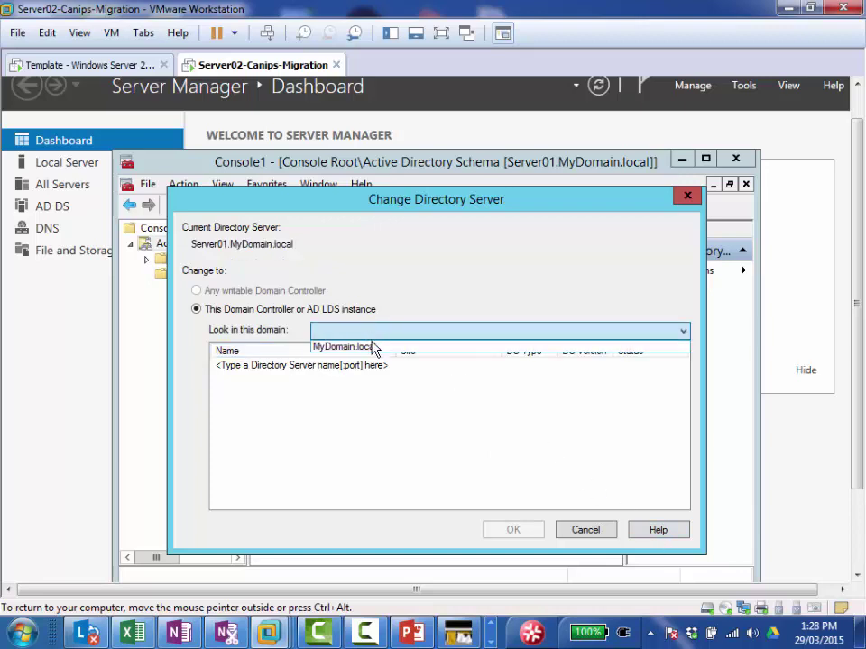
{"action": "left_click", "coordinate": [375, 348]}
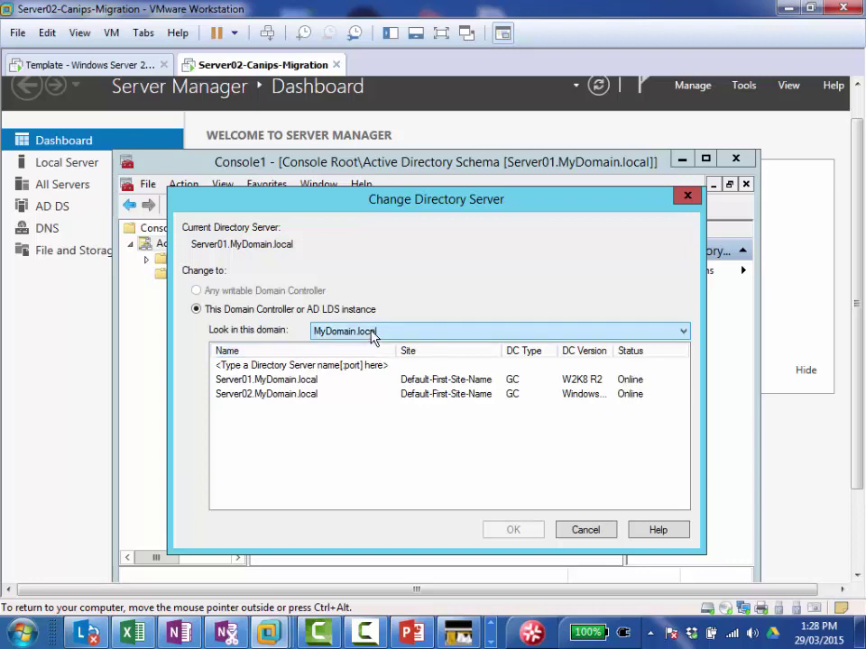
{"action": "left_click", "coordinate": [373, 334]}
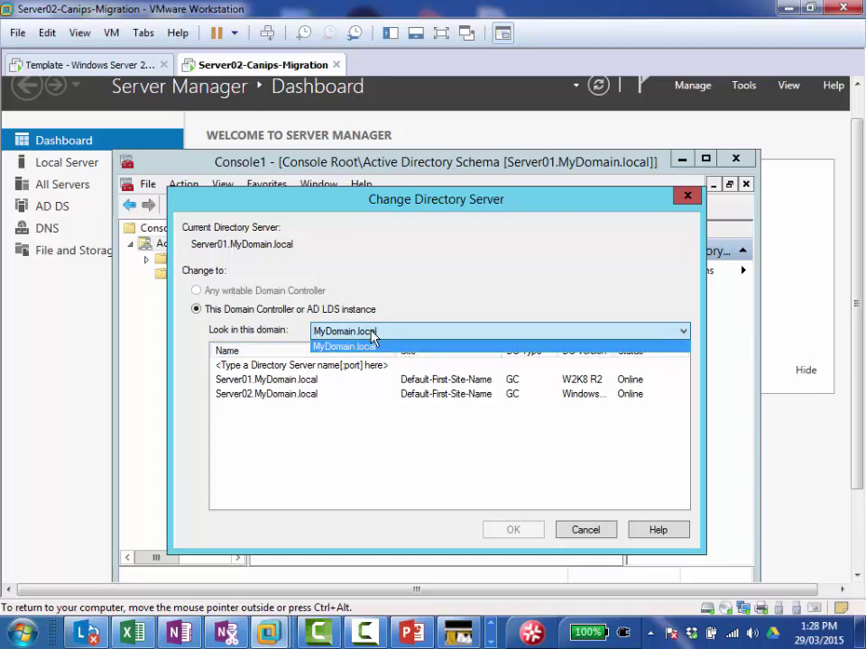
{"action": "left_click", "coordinate": [369, 334]}
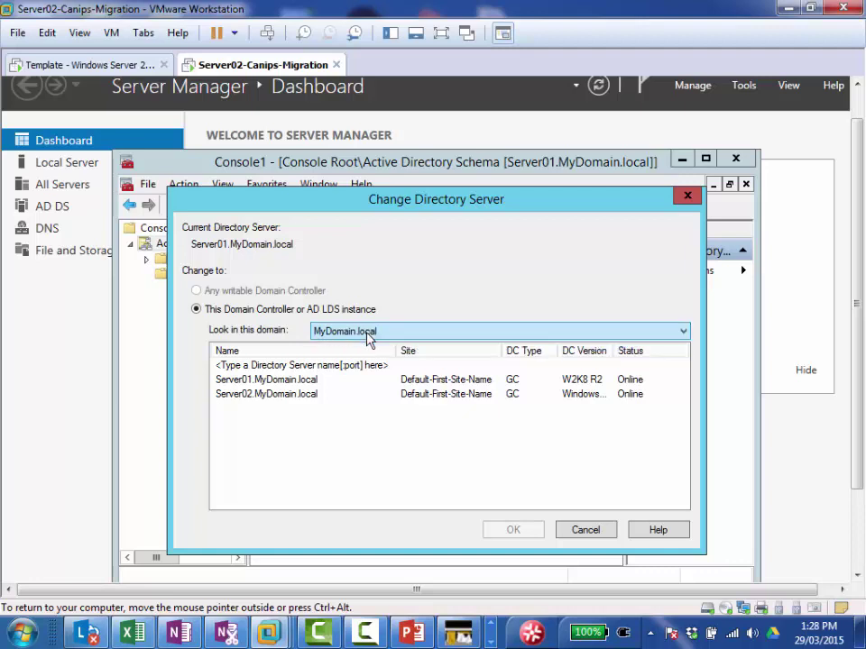
{"action": "left_click", "coordinate": [272, 382]}
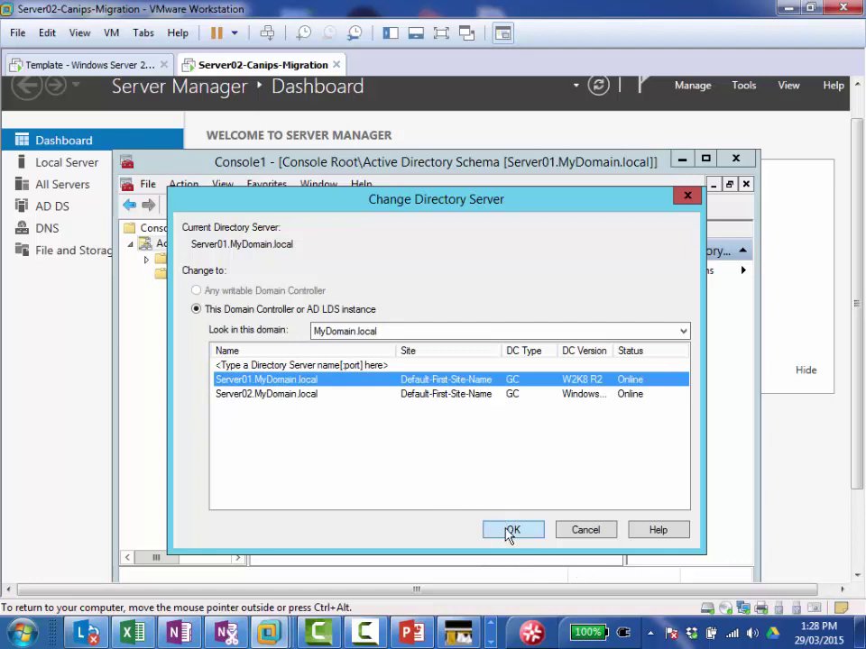
{"action": "left_click", "coordinate": [510, 531]}
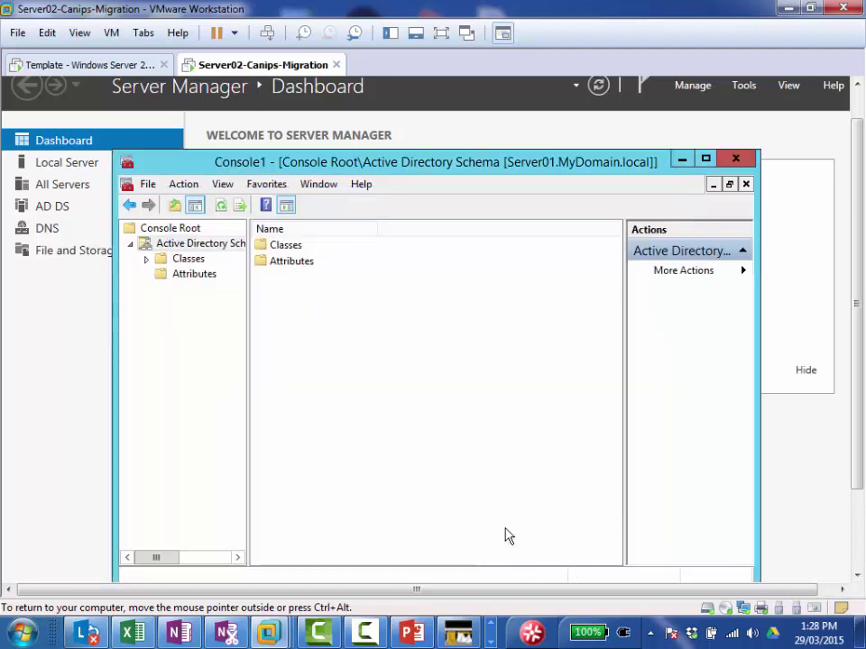
Step: Check Operations Master to confirm Server01.MyDomain.local holds the schema master role
{"action": "right_click", "coordinate": [198, 247]}
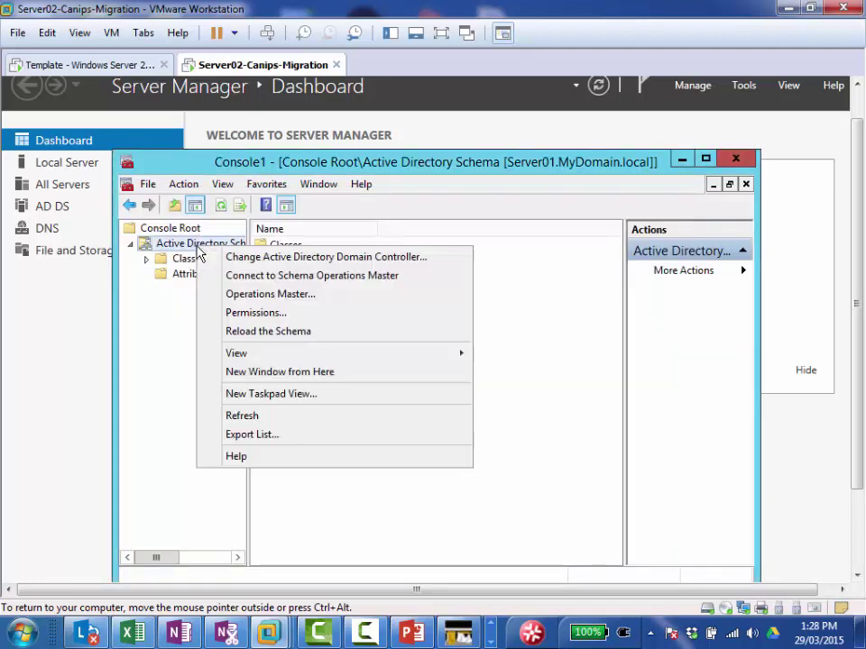
{"action": "left_click", "coordinate": [304, 296]}
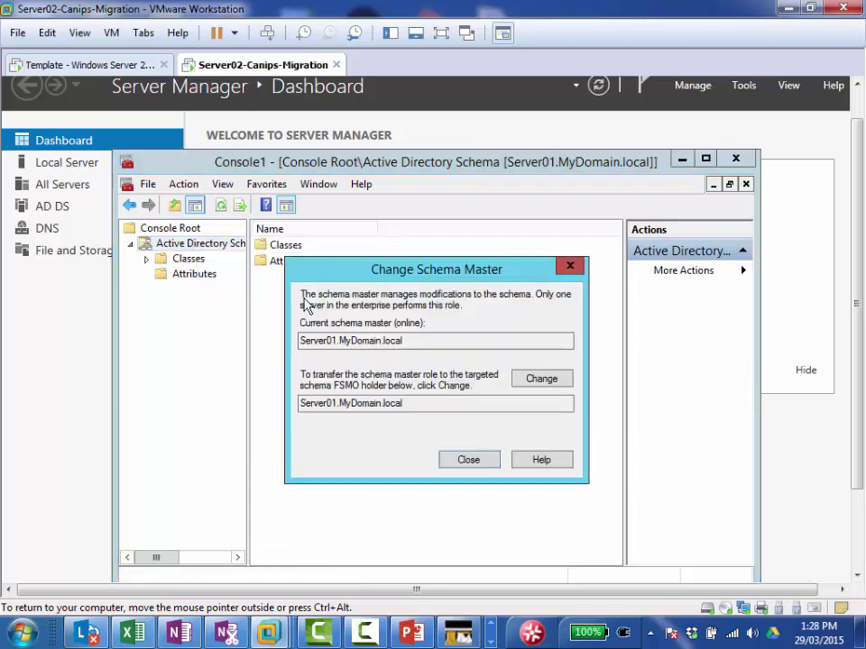
{"action": "left_click", "coordinate": [471, 462]}
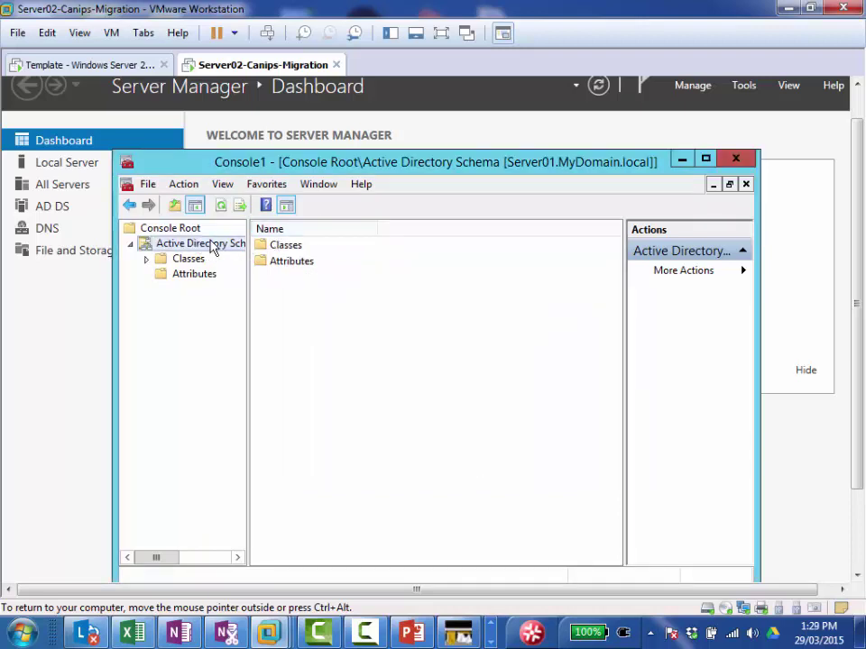
Step: Switch the schema console's domain controller to Server02.MyDomain.local, accepting the not-schema-master warning
{"action": "right_click", "coordinate": [213, 245]}
{"action": "left_click", "coordinate": [242, 255]}
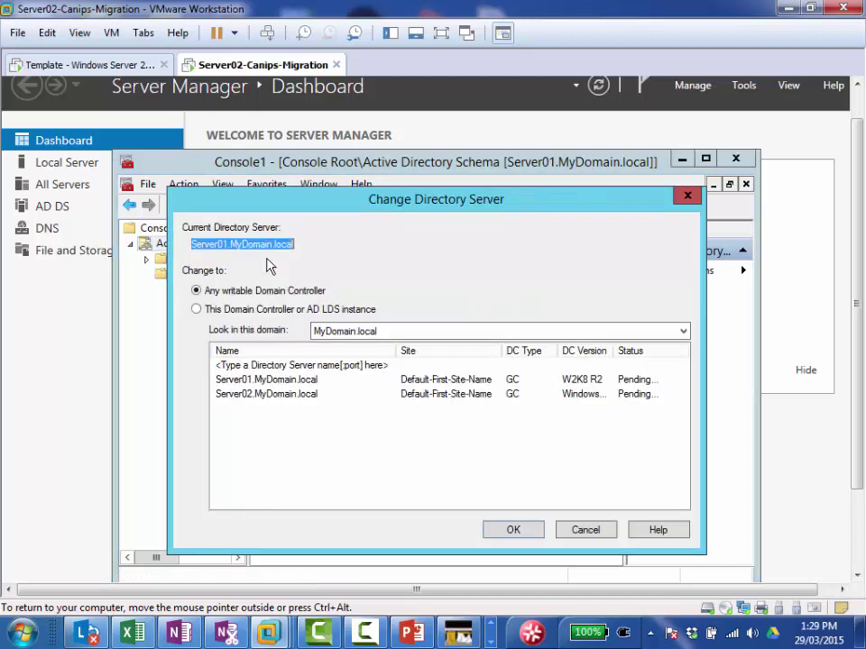
{"action": "left_click", "coordinate": [286, 395]}
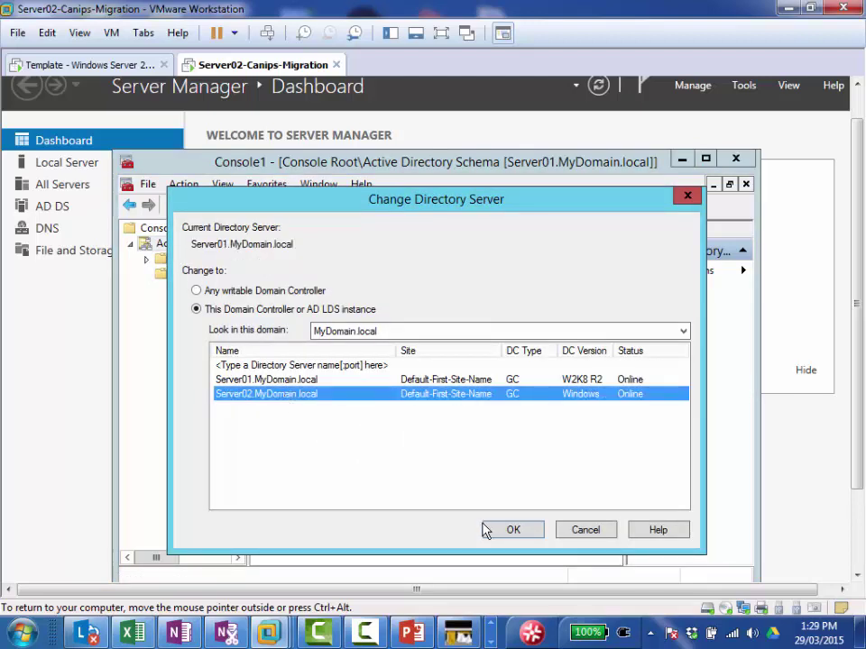
{"action": "left_click", "coordinate": [507, 531]}
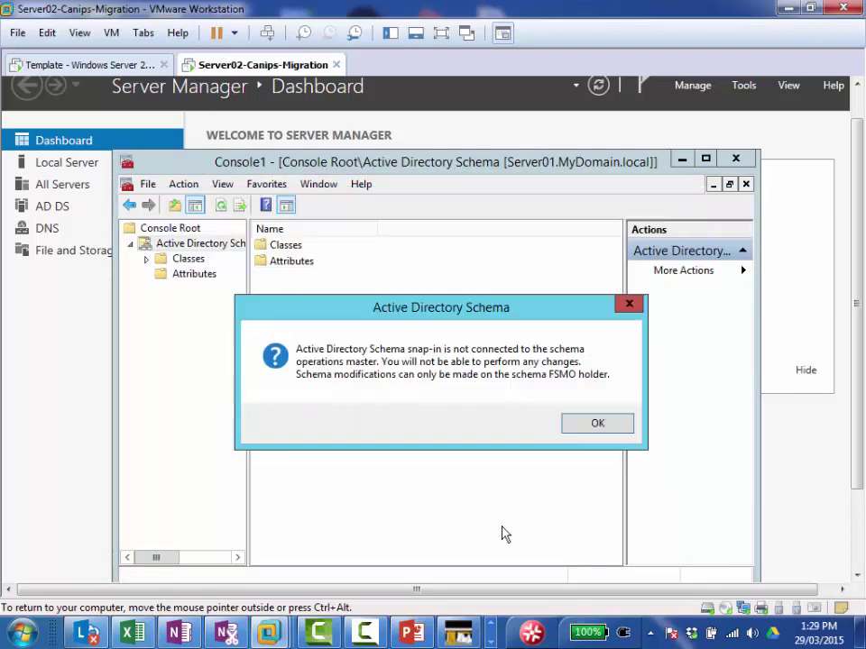
{"action": "left_click", "coordinate": [595, 424]}
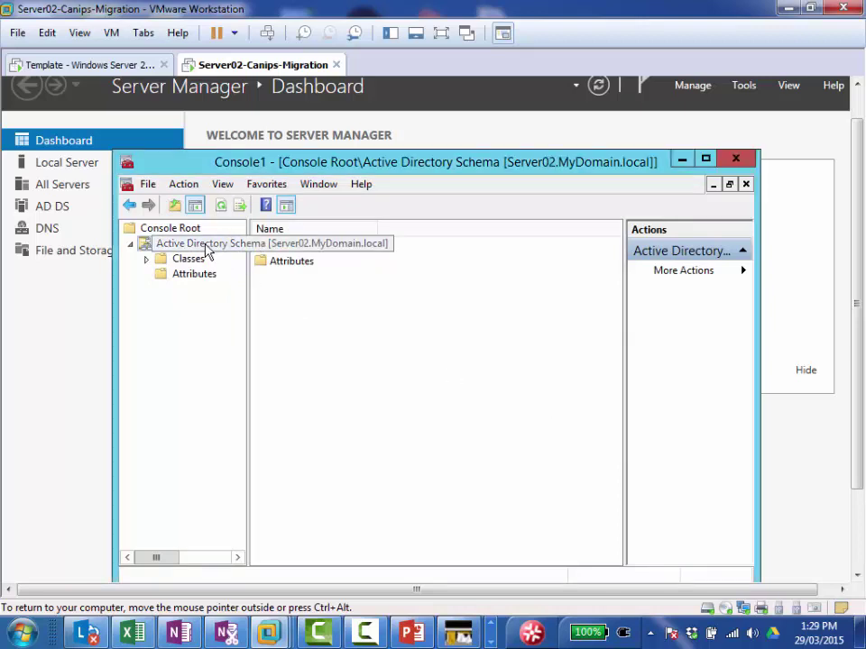
Step: Review the Operations Master details, still showing Server01 as schema master
{"action": "right_click", "coordinate": [207, 248]}
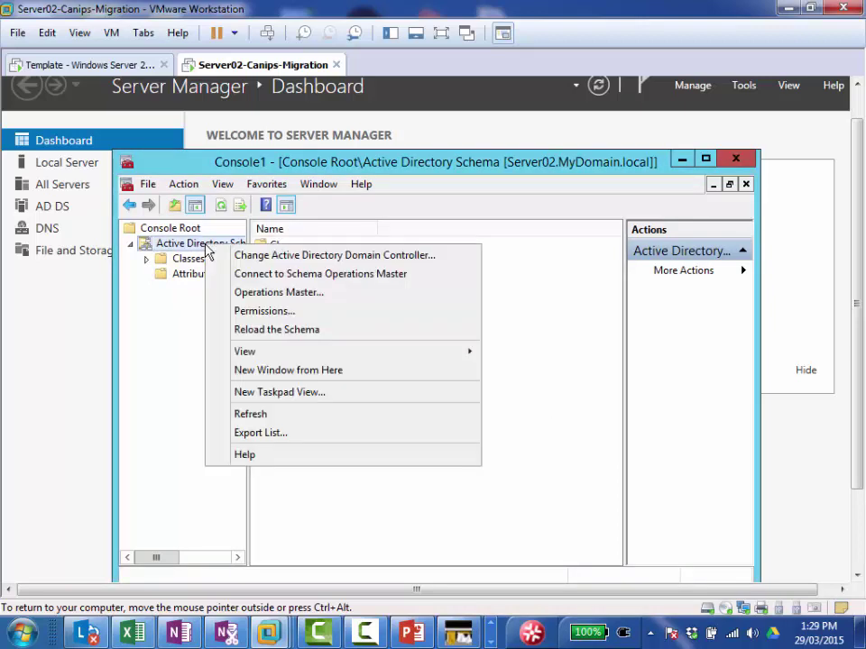
{"action": "left_click", "coordinate": [270, 294]}
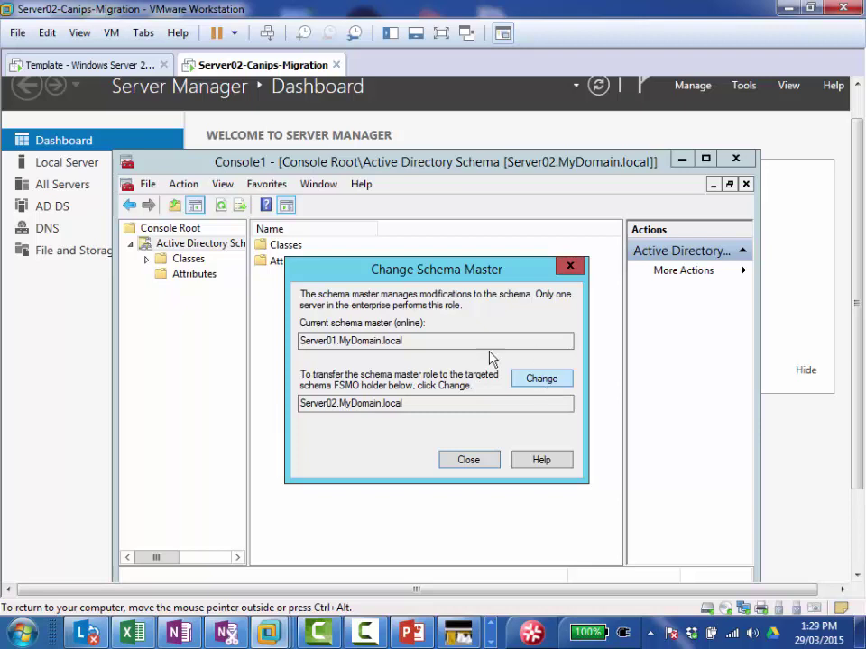
{"action": "left_click", "coordinate": [476, 468]}
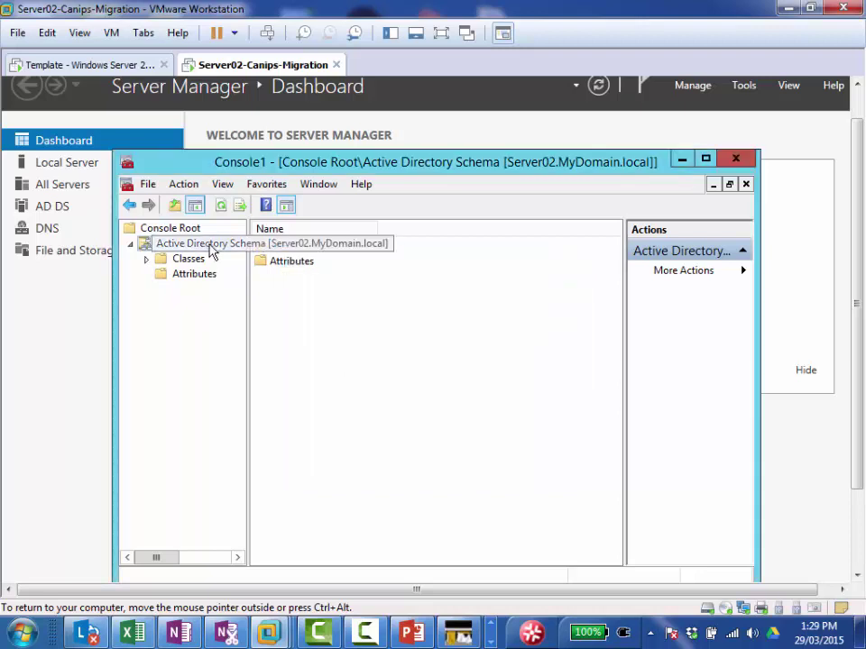
{"action": "right_click", "coordinate": [210, 252]}
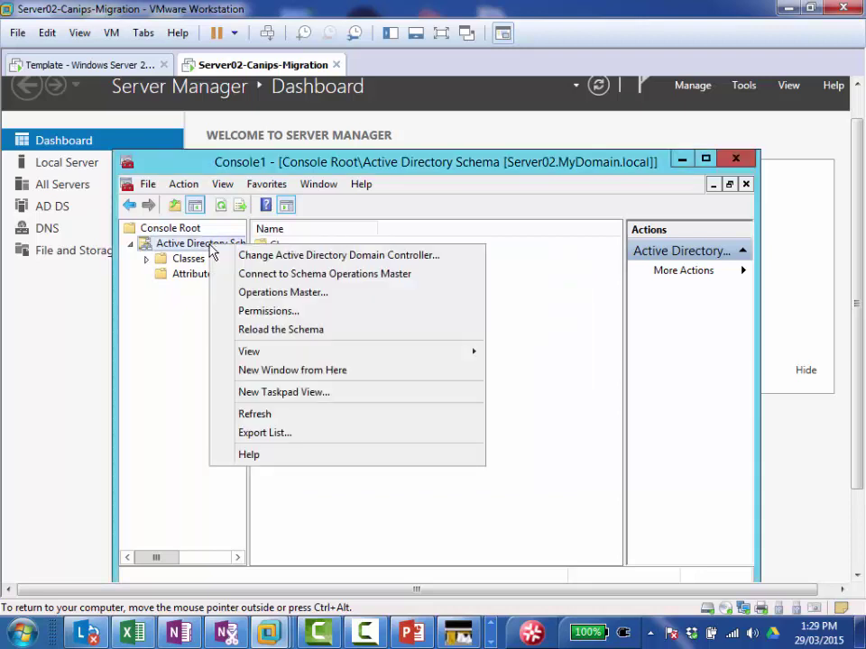
Step: Open Change Domain Controller but cancel, keeping the connection to Server02 in MyDomain.local
{"action": "left_click", "coordinate": [345, 258]}
{"action": "left_click", "coordinate": [386, 331]}
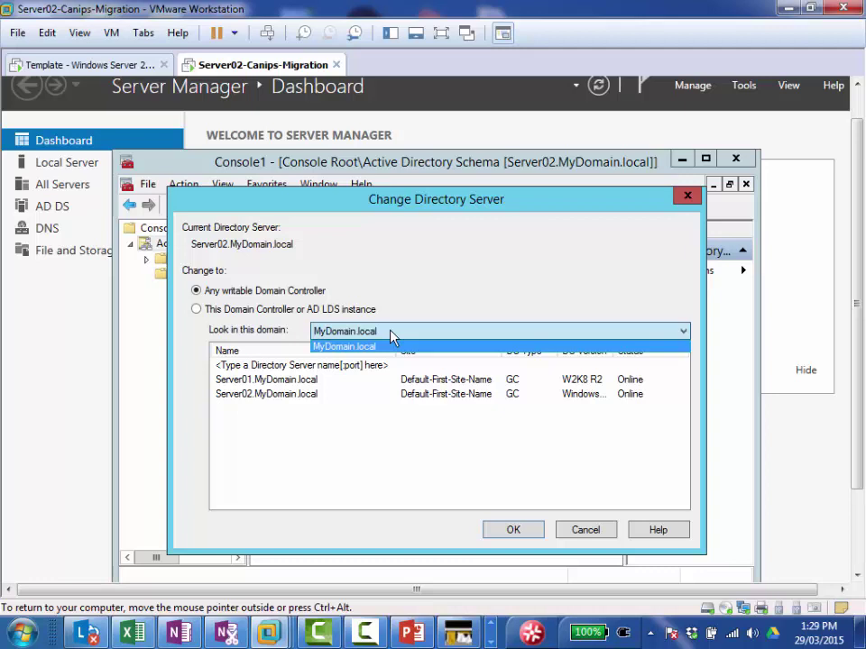
{"action": "left_click", "coordinate": [390, 331]}
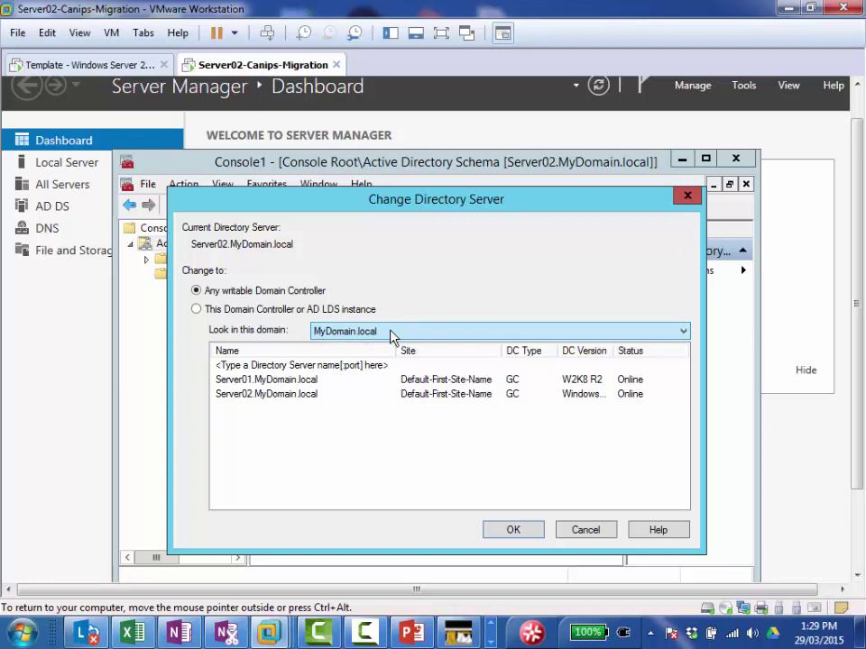
{"action": "left_click", "coordinate": [587, 531]}
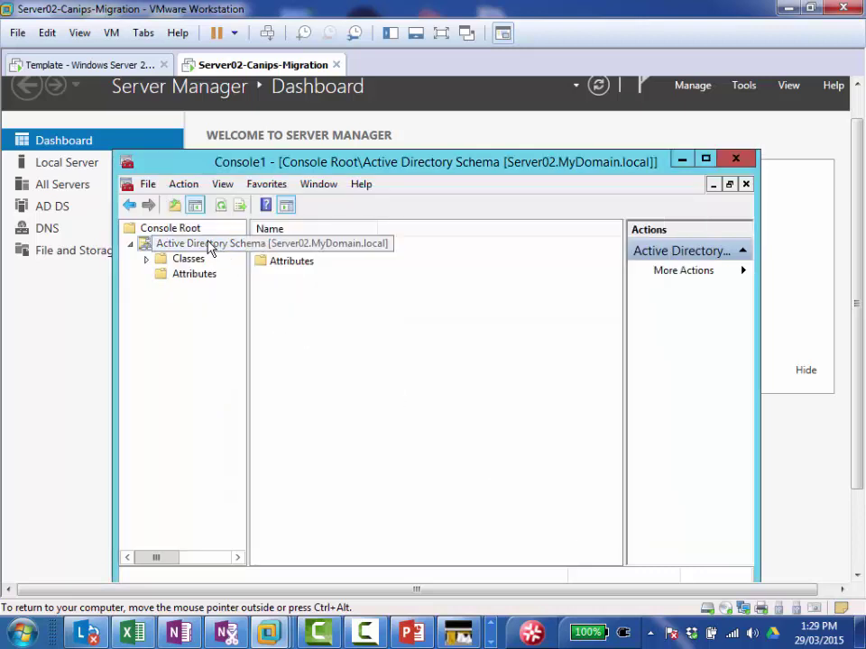
Step: Attempt to transfer the schema master role to Server02, then dismiss the FSMO failure
{"action": "right_click", "coordinate": [207, 245]}
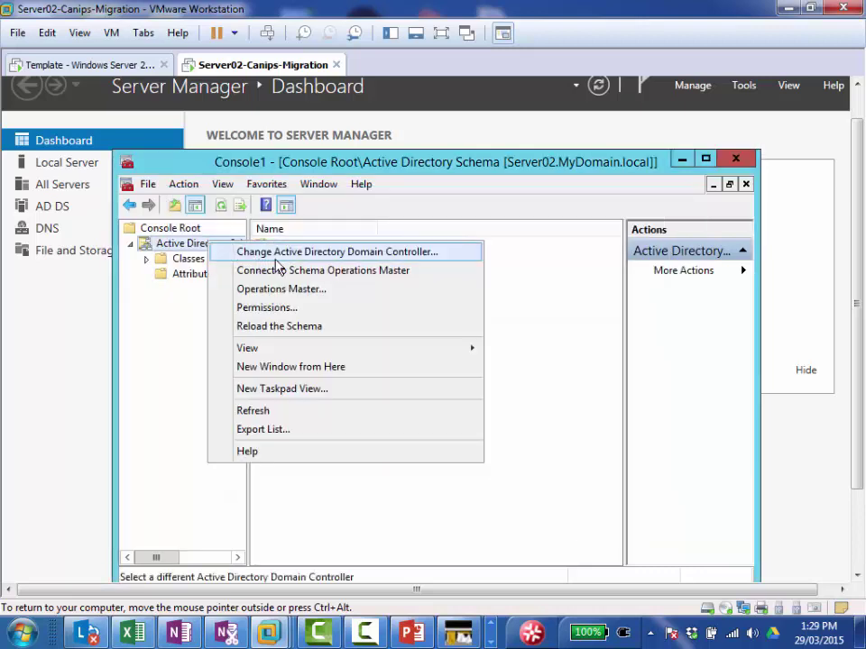
{"action": "left_click", "coordinate": [298, 290]}
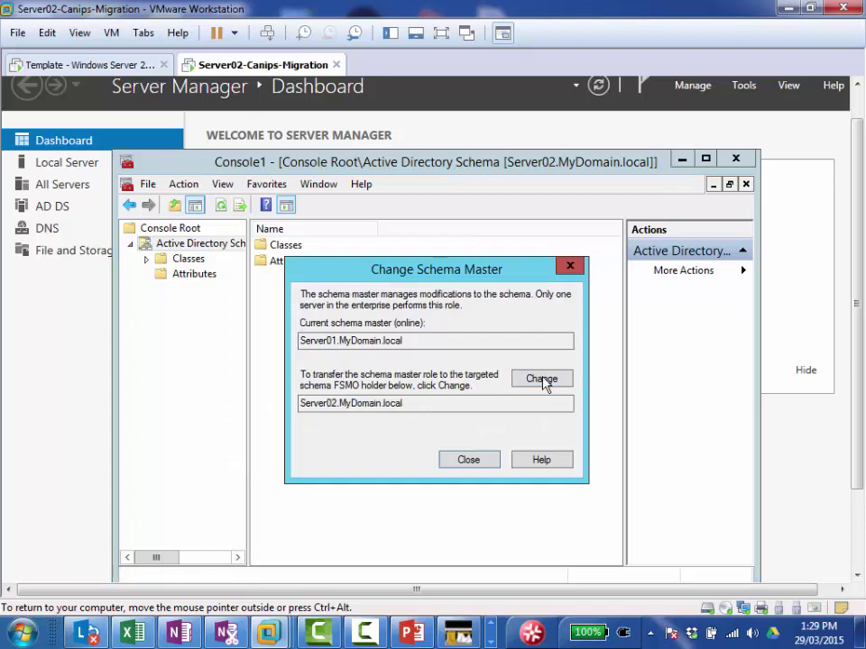
{"action": "left_click", "coordinate": [546, 380]}
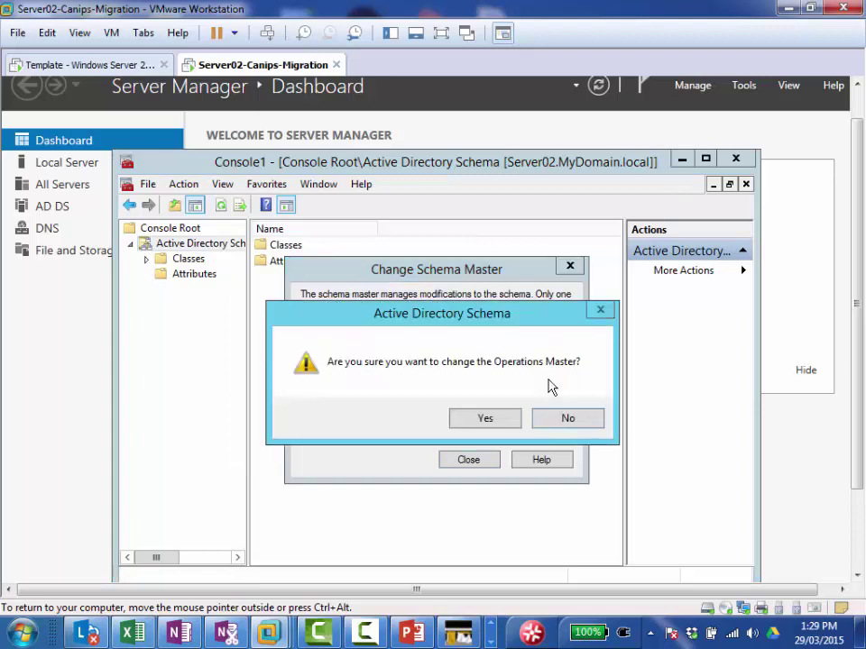
{"action": "left_click", "coordinate": [487, 419]}
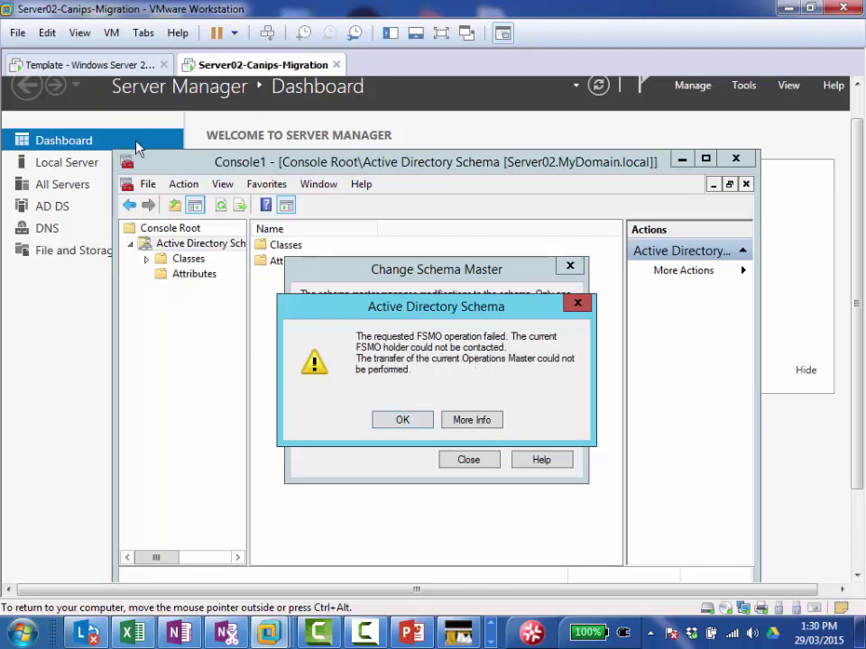
{"action": "left_click", "coordinate": [65, 71]}
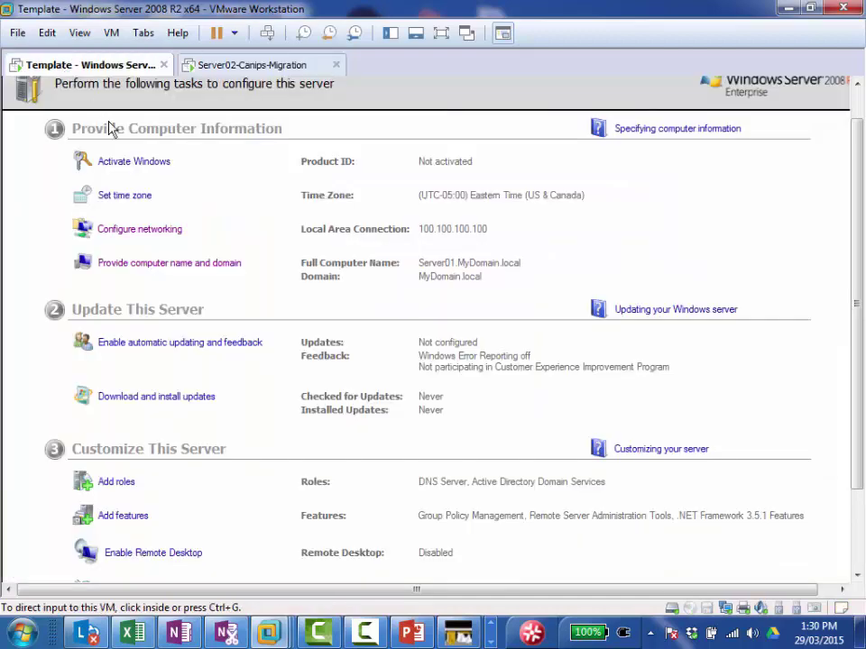
{"action": "left_click", "coordinate": [232, 70]}
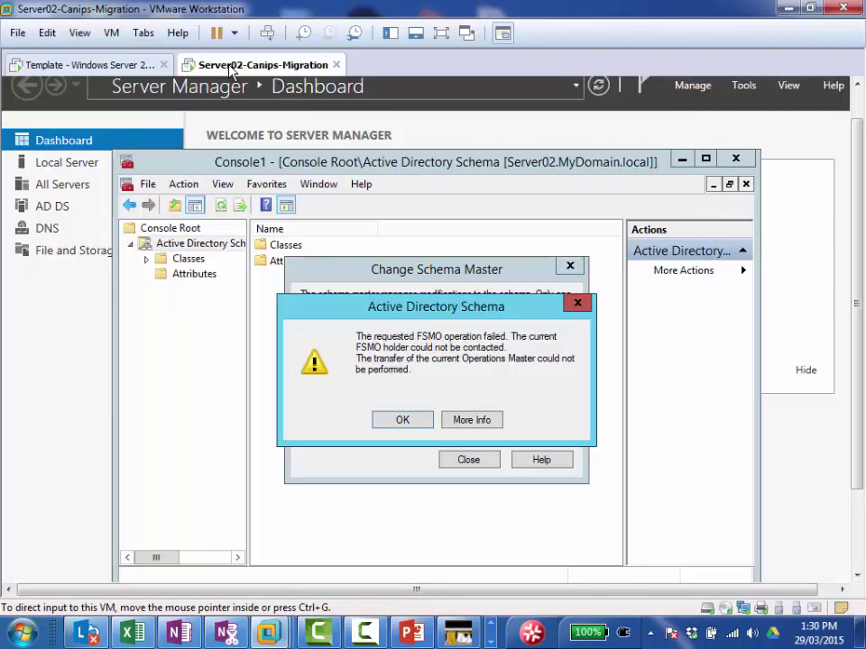
{"action": "left_click", "coordinate": [403, 420]}
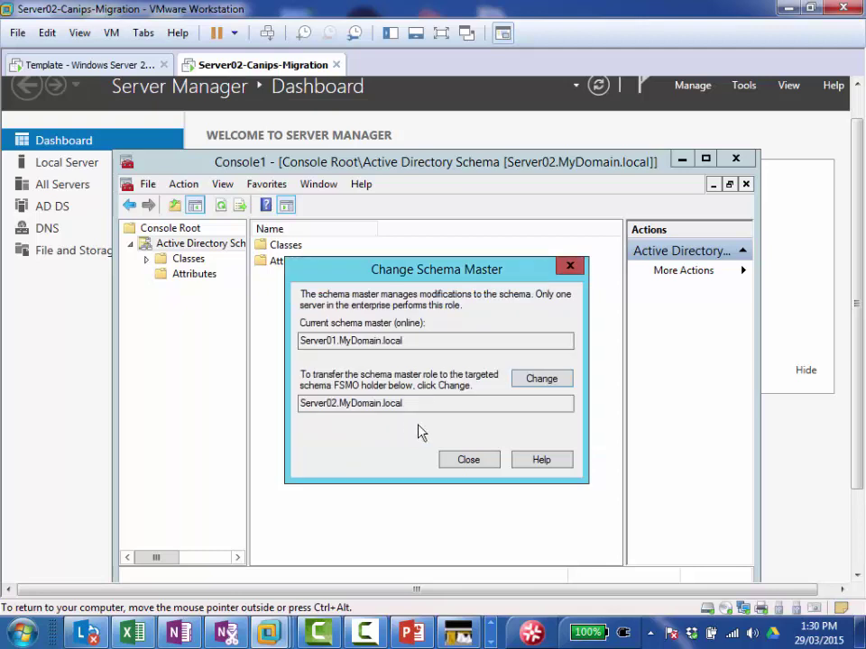
{"action": "left_click", "coordinate": [467, 462]}
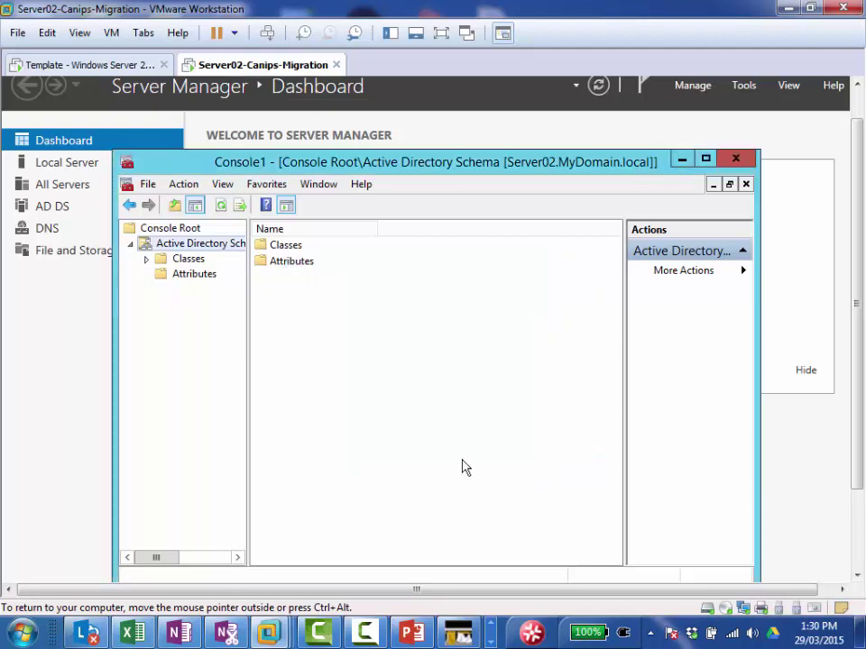
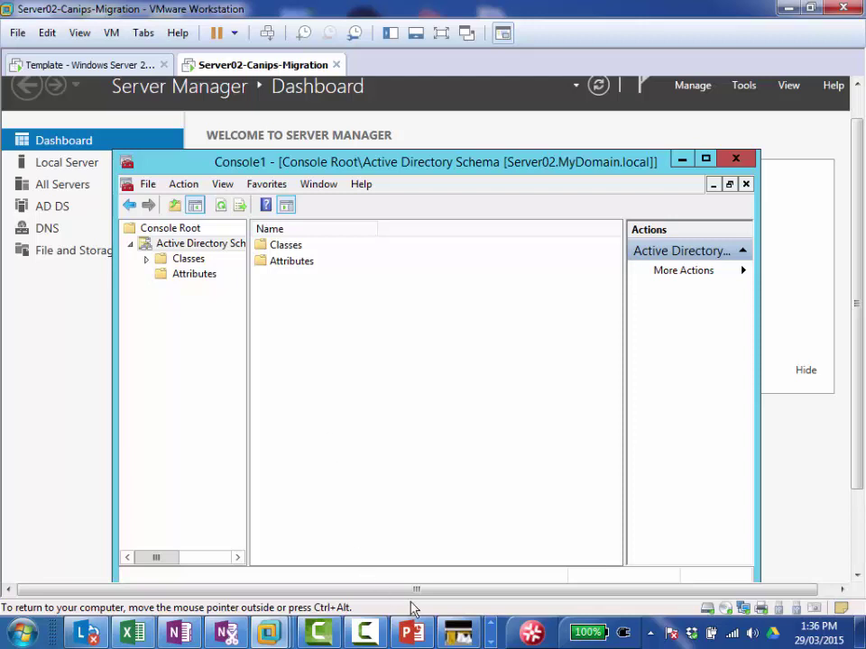
Step: Bring the FSMO PowerPoint deck to the front, showing slide 5, 'Schema master – Forest-Wide'
{"action": "left_click", "coordinate": [408, 635]}
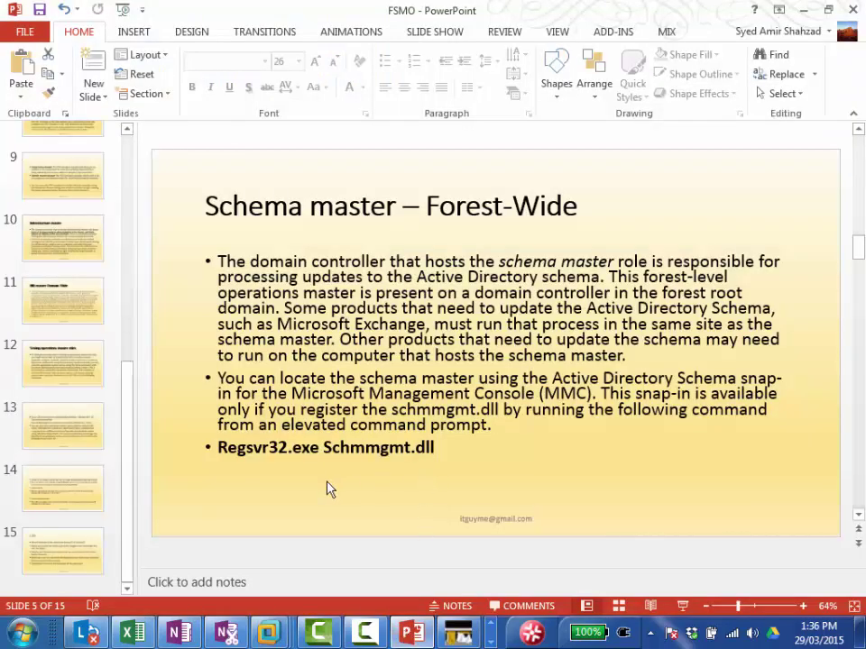
Step: Review the LAB slide, then the Seizing roles, RID master and Infrastructure master slides
{"action": "left_click", "coordinate": [54, 552]}
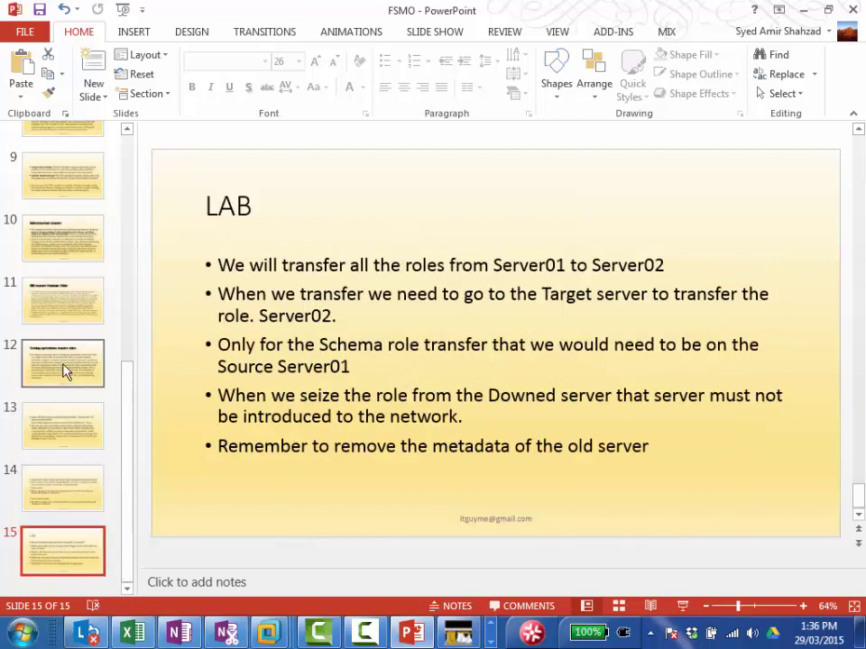
{"action": "left_click", "coordinate": [63, 369]}
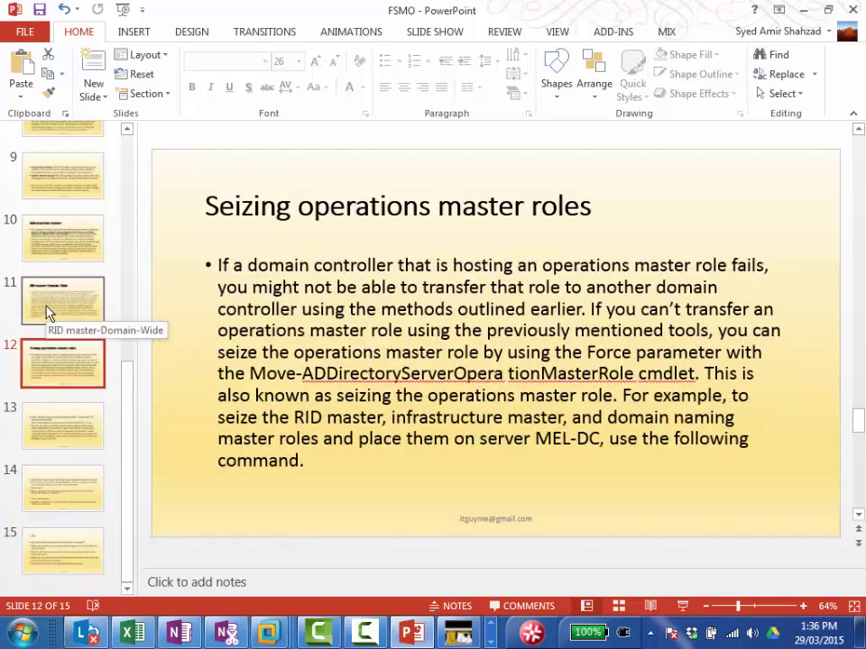
{"action": "left_click", "coordinate": [48, 312]}
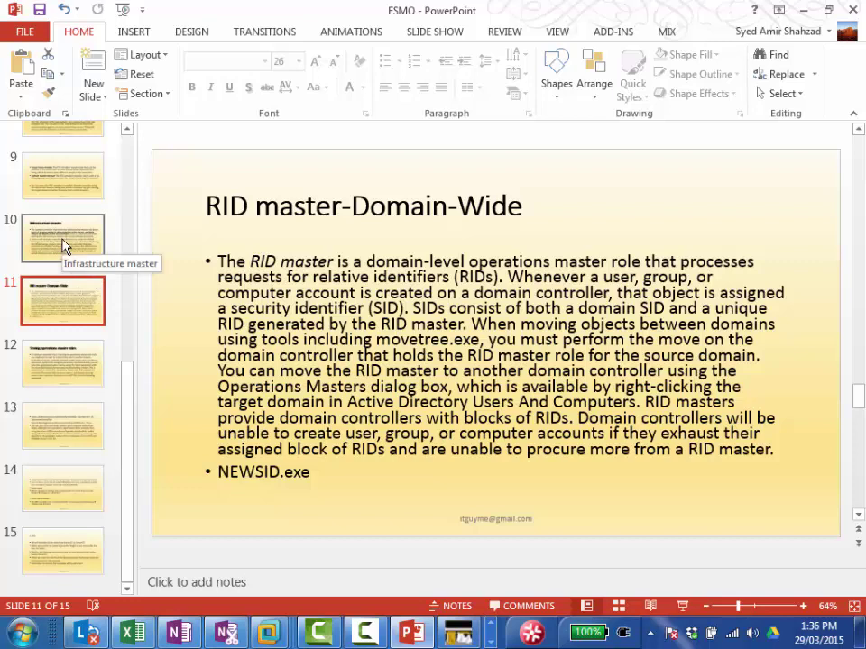
{"action": "left_click", "coordinate": [64, 245]}
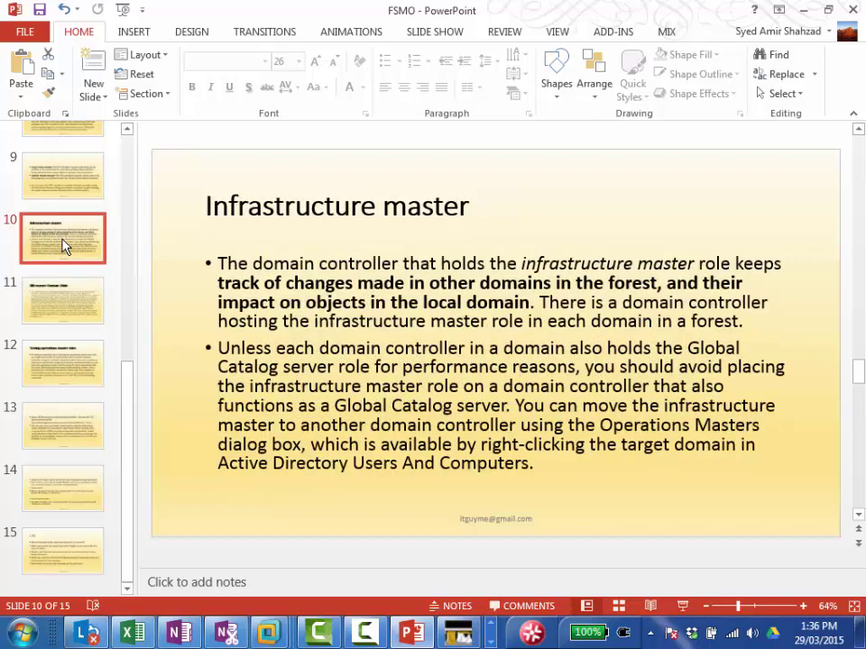
Step: Show the PDC emulator slides 8 and 9
{"action": "left_click", "coordinate": [127, 130]}
{"action": "left_click", "coordinate": [127, 131]}
{"action": "left_click", "coordinate": [128, 130]}
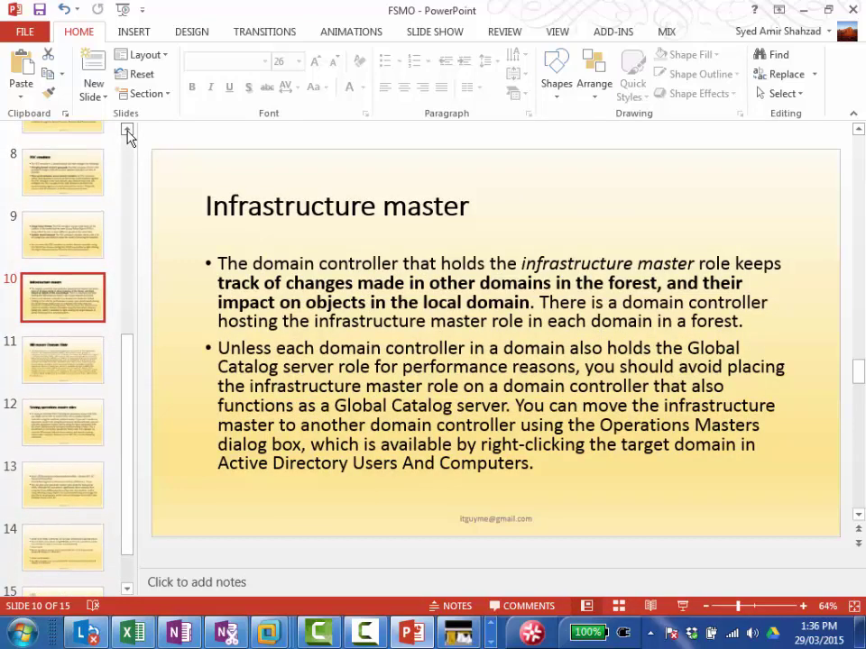
{"action": "left_click", "coordinate": [50, 180]}
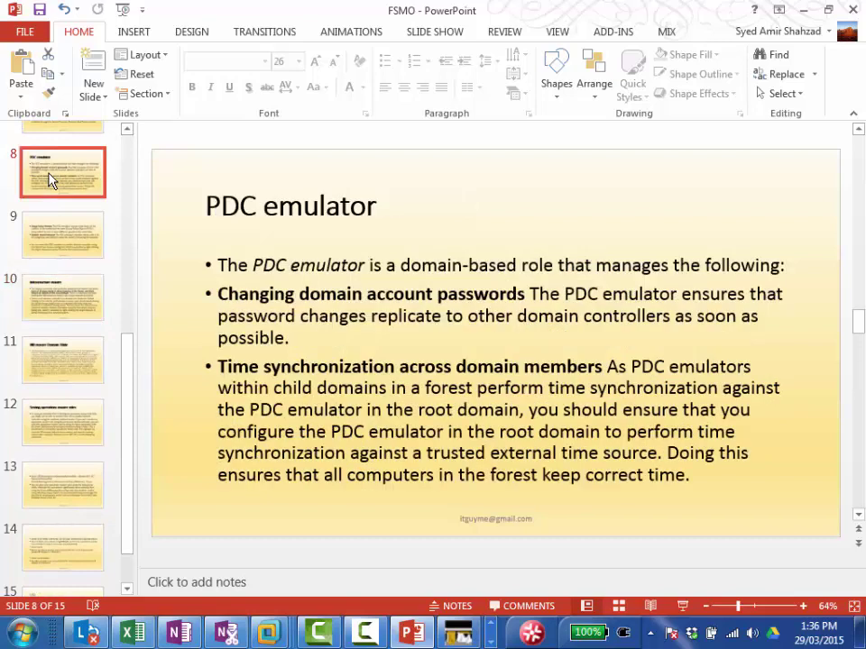
{"action": "left_click", "coordinate": [73, 238]}
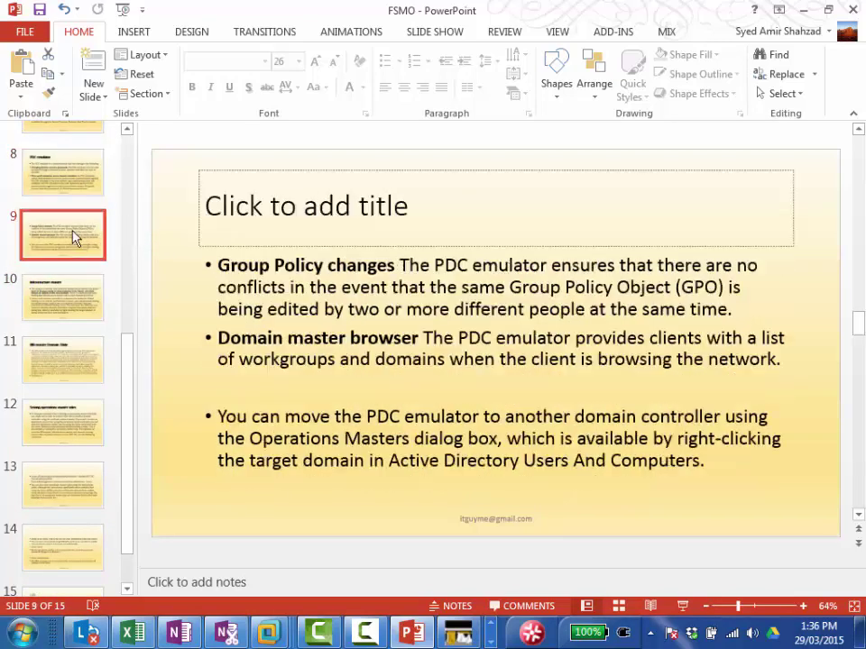
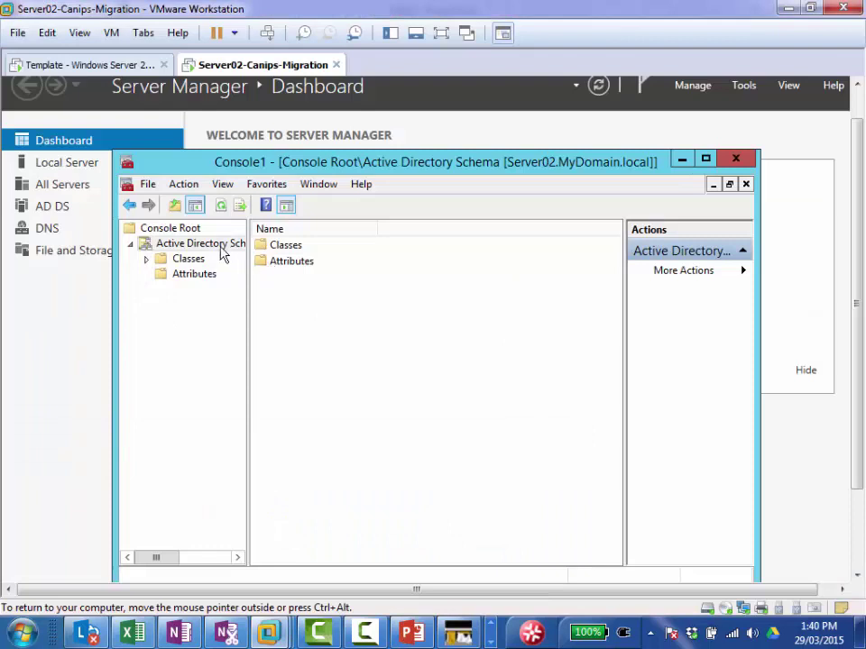
Step: Minimize the Active Directory Schema console (Console1) to reveal the Server Manager dashboard
{"action": "right_click", "coordinate": [210, 249]}
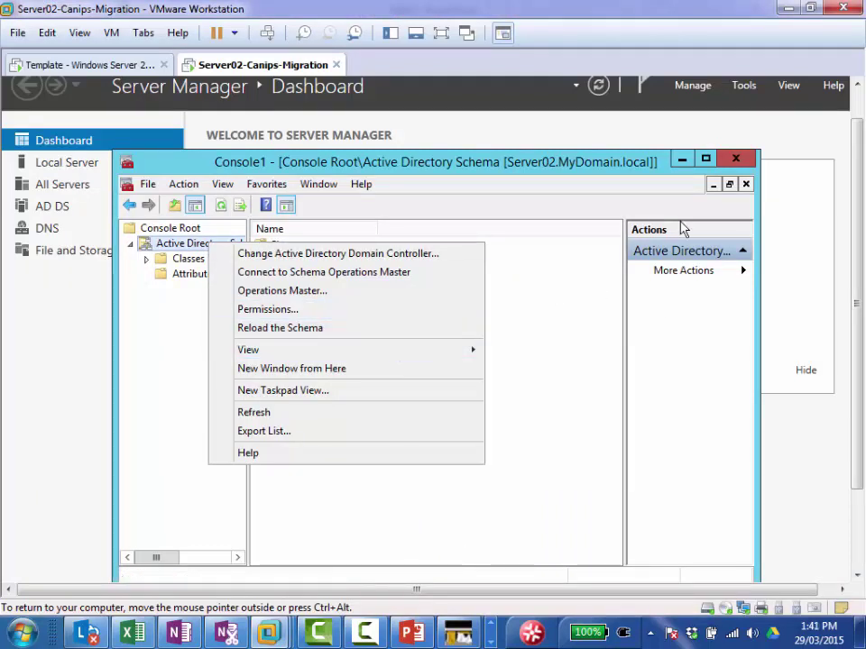
{"action": "left_click", "coordinate": [681, 159]}
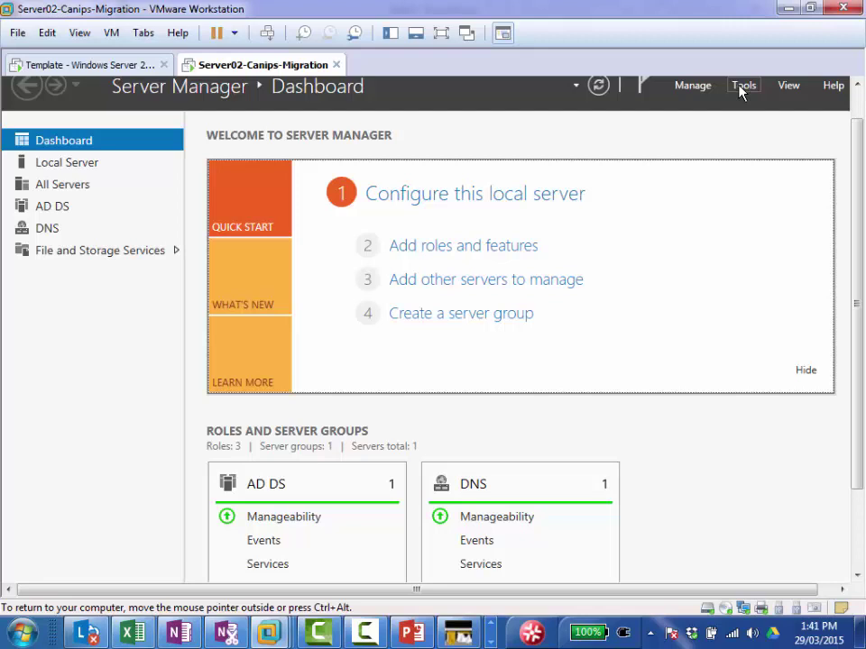
{"action": "left_click", "coordinate": [742, 87]}
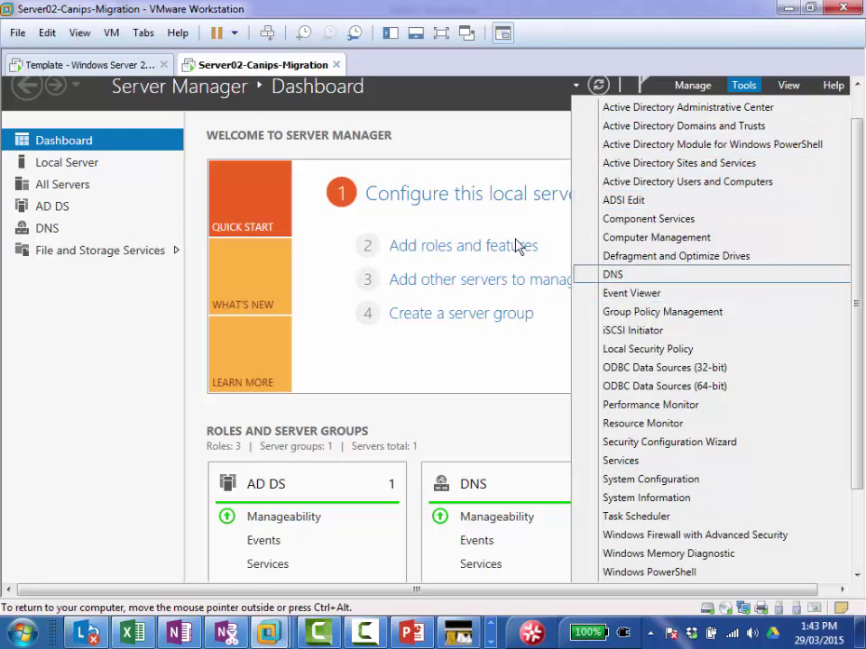
{"action": "left_click", "coordinate": [453, 217]}
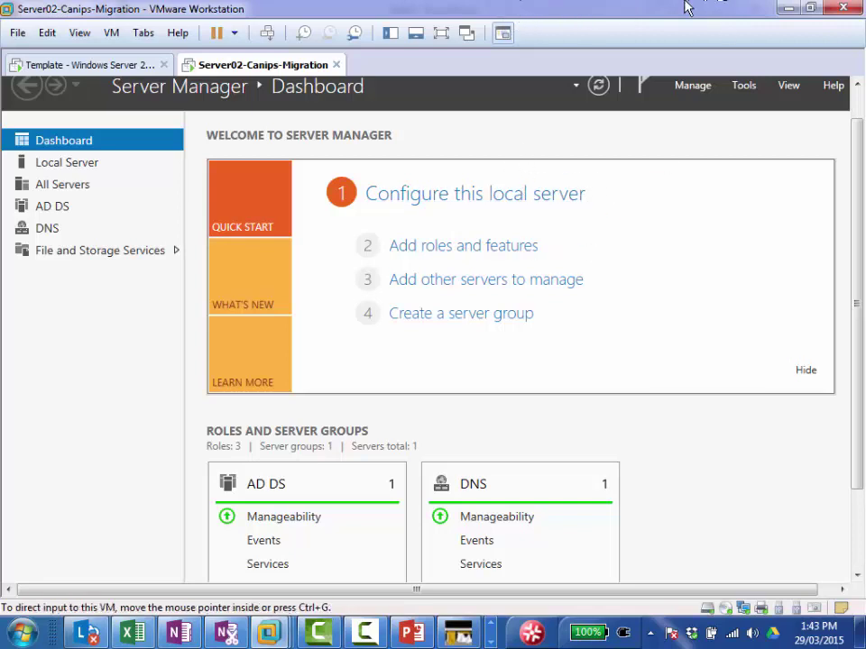
{"action": "left_click", "coordinate": [745, 87]}
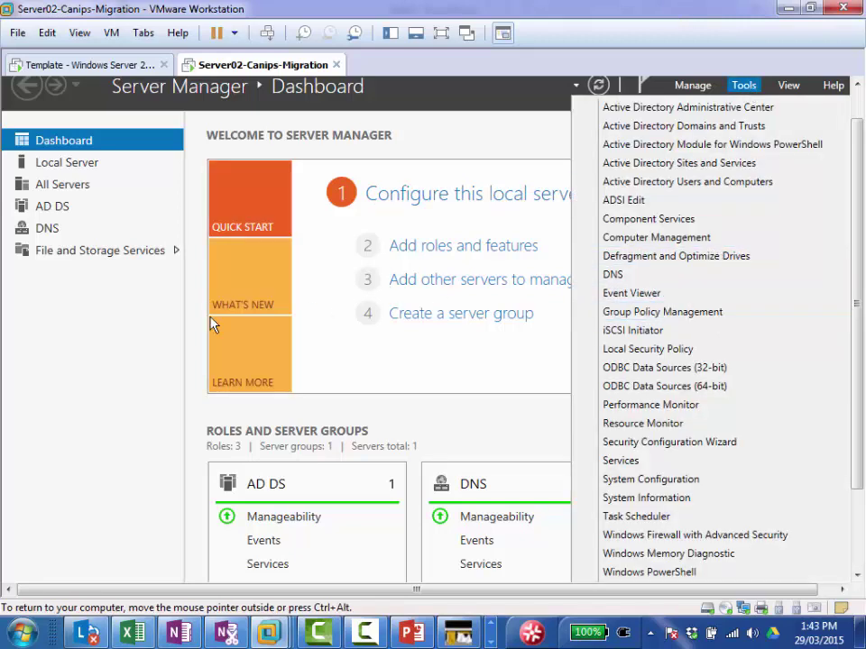
{"action": "left_click", "coordinate": [115, 251]}
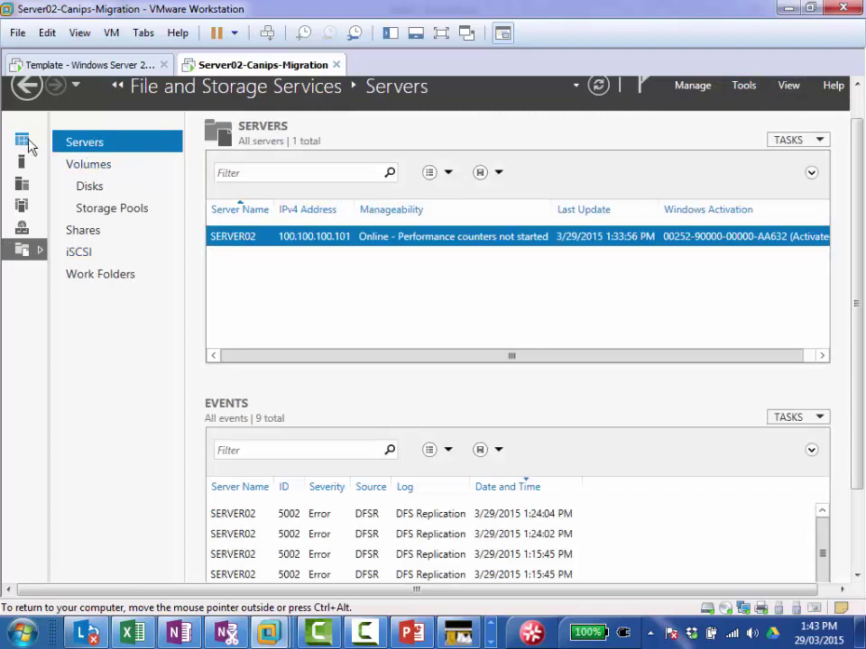
{"action": "left_click", "coordinate": [25, 142]}
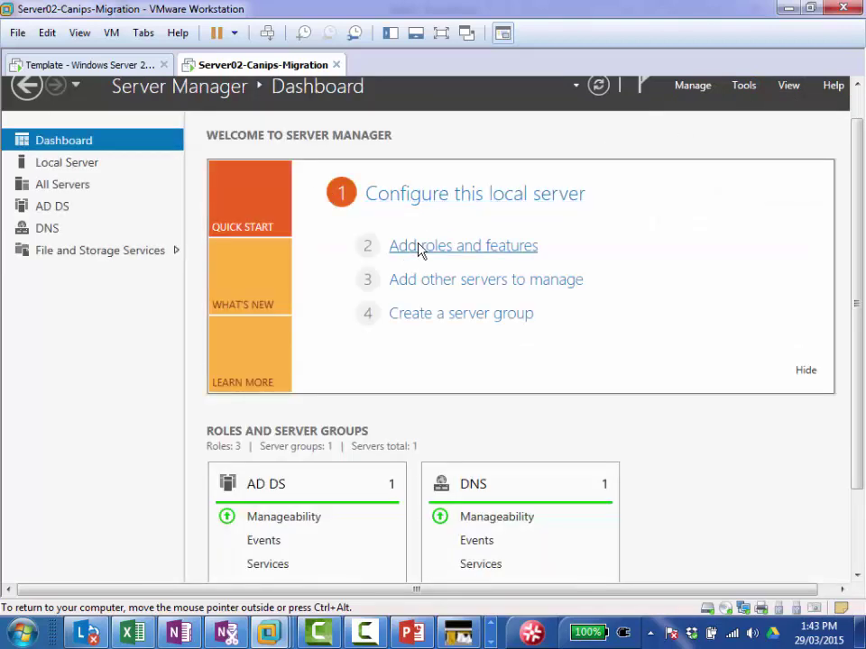
Step: Launch Add Roles and Features and proceed with role-based installation on the local server
{"action": "left_click", "coordinate": [421, 247]}
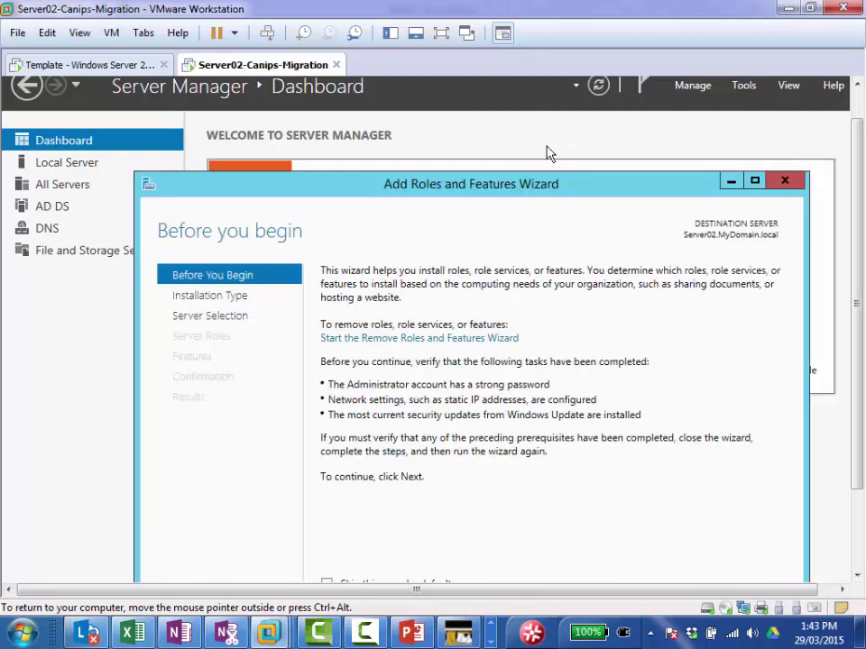
{"action": "left_click_drag", "start_coordinate": [502, 192], "coordinate": [459, 122]}
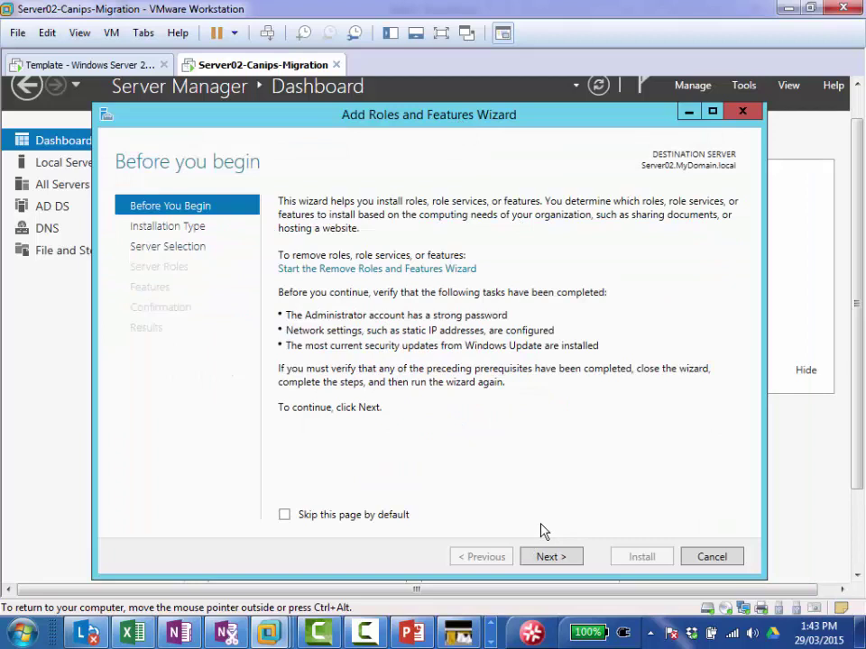
{"action": "left_click", "coordinate": [554, 561]}
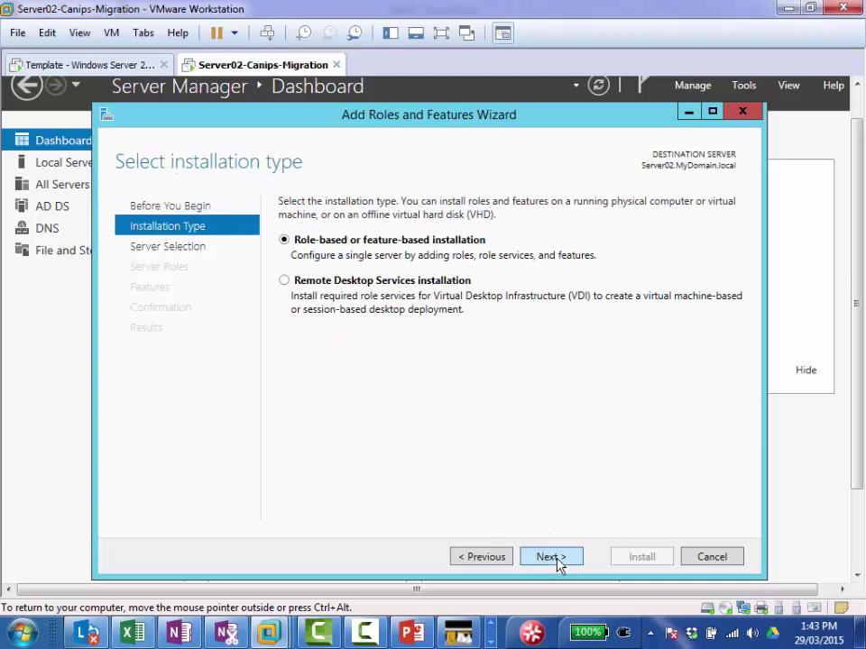
{"action": "left_click", "coordinate": [558, 559]}
{"action": "left_click", "coordinate": [551, 561]}
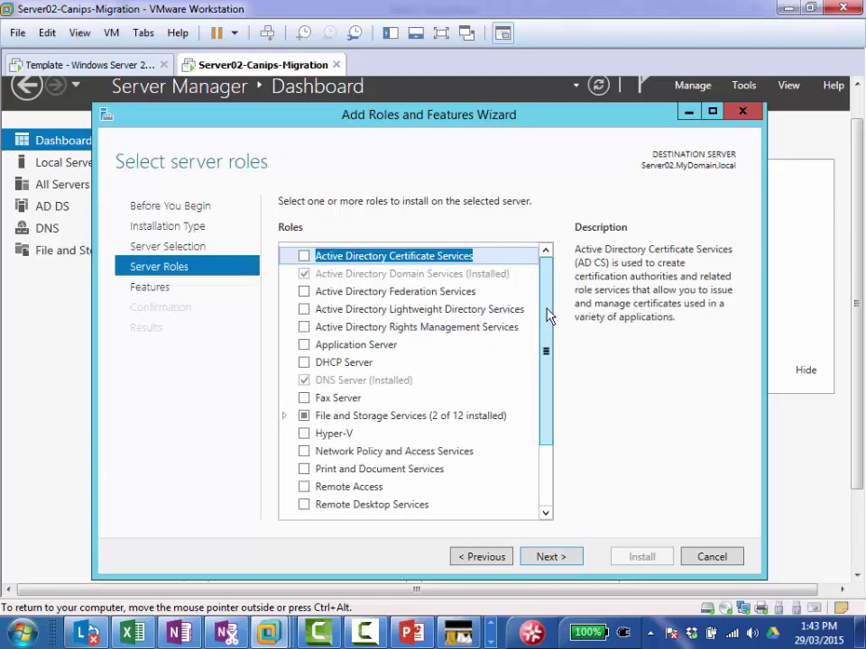
Step: Select File Server Resource Manager under File and iSCSI Services, include its management tools, and install
{"action": "left_click", "coordinate": [285, 417]}
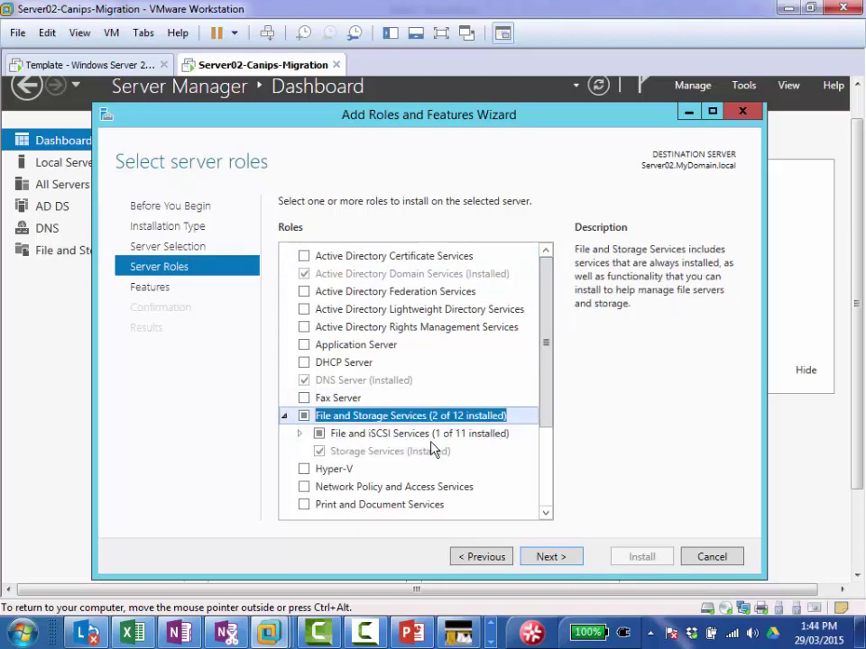
{"action": "left_click", "coordinate": [299, 433]}
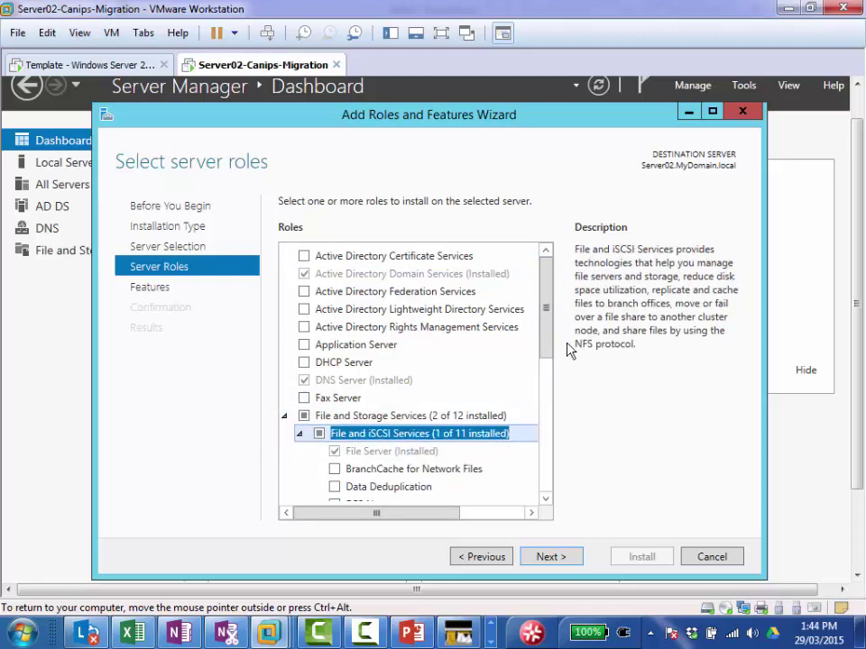
{"action": "left_click_drag", "start_coordinate": [547, 315], "coordinate": [548, 386]}
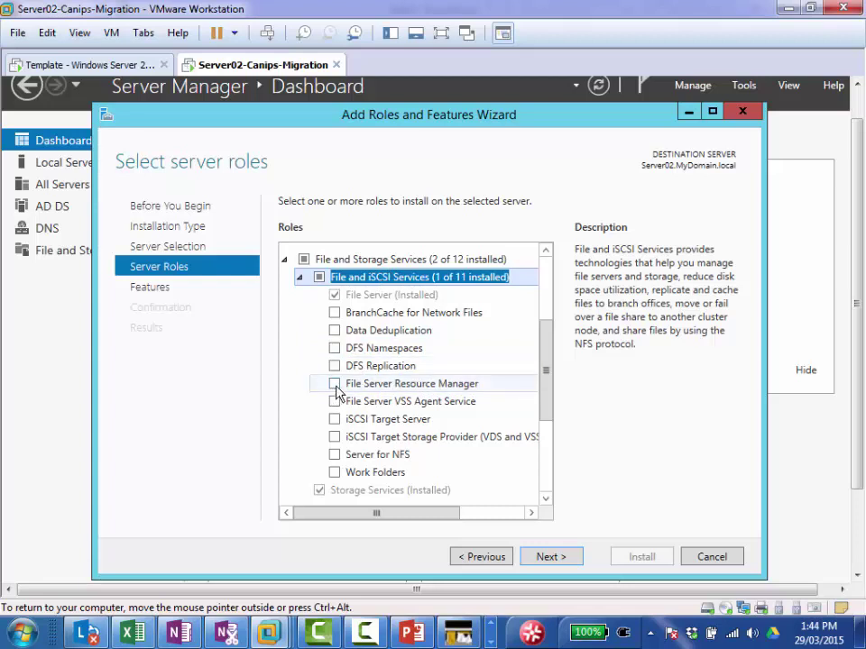
{"action": "left_click", "coordinate": [334, 386]}
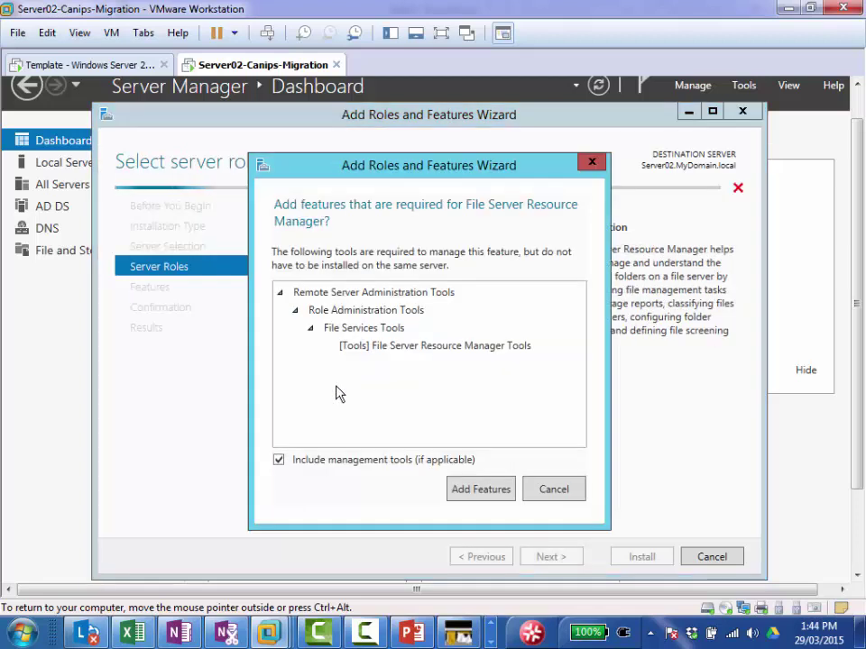
{"action": "left_click", "coordinate": [481, 490]}
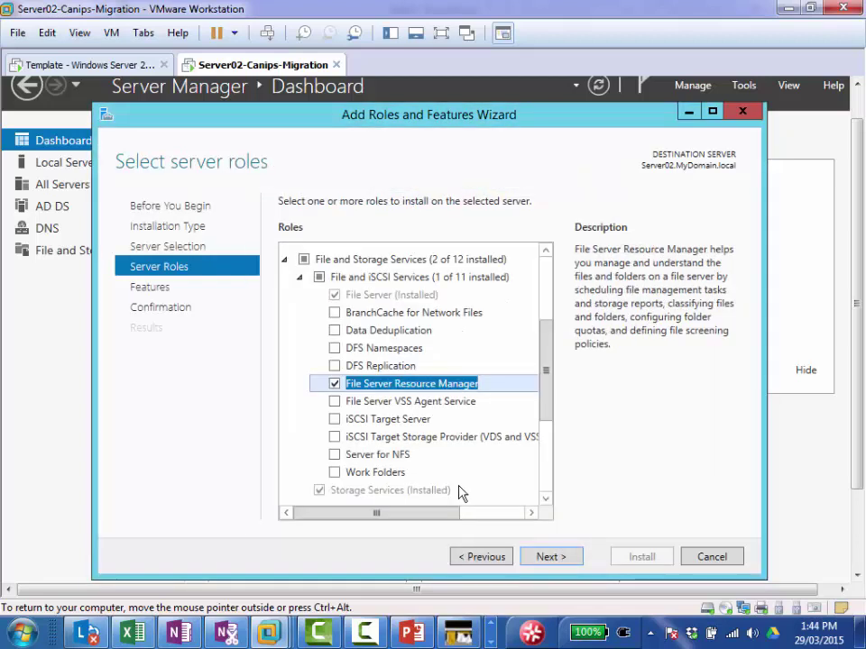
{"action": "left_click", "coordinate": [550, 558]}
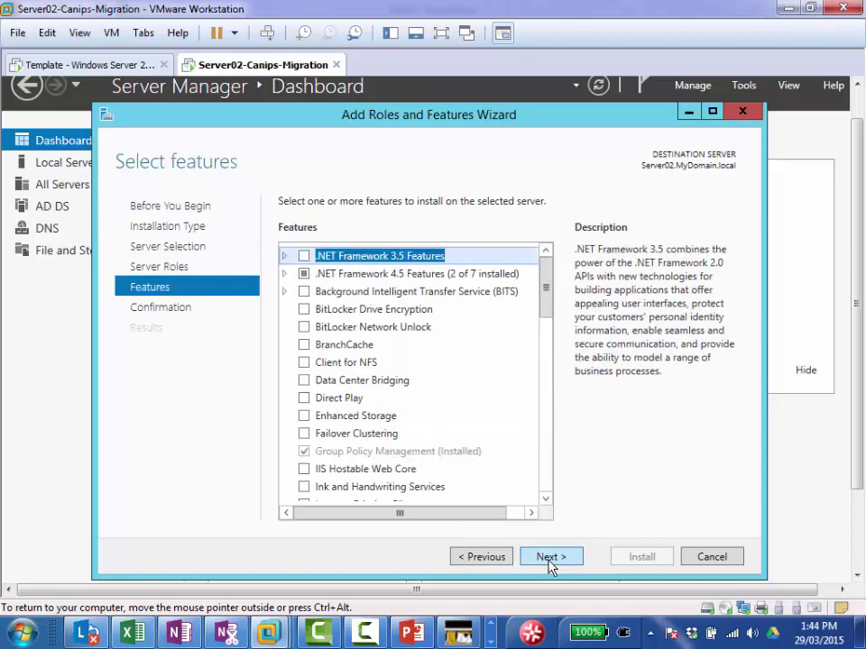
{"action": "left_click", "coordinate": [549, 559]}
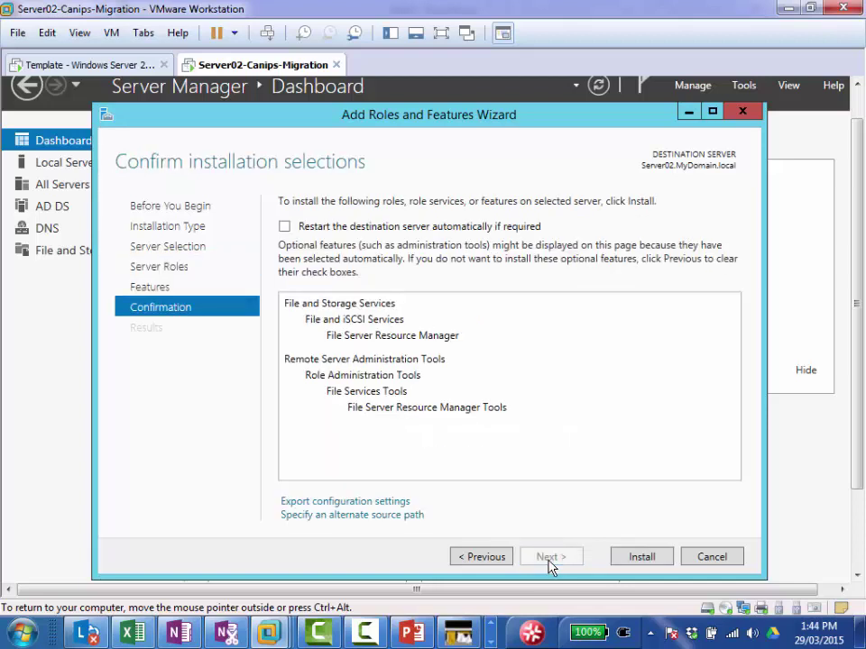
{"action": "left_click", "coordinate": [642, 559]}
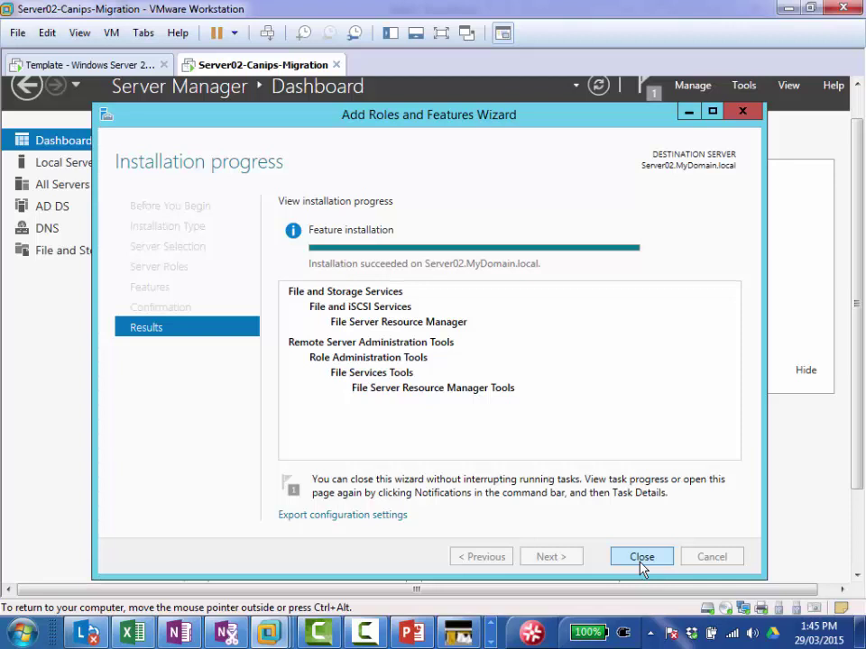
Step: Close the finished wizard and navigate File and Storage Services to its Servers page
{"action": "left_click", "coordinate": [642, 562]}
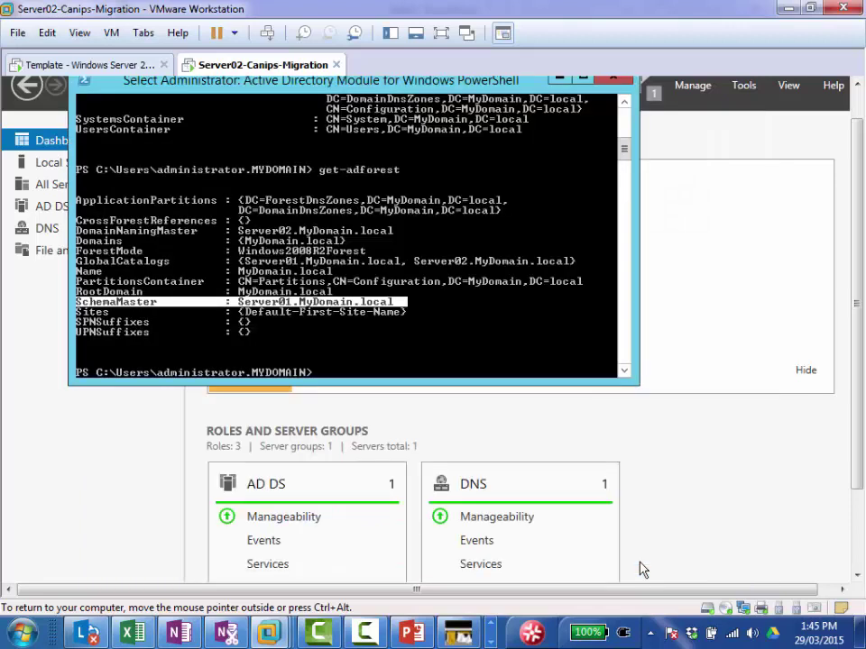
{"action": "left_click", "coordinate": [54, 417]}
{"action": "left_click", "coordinate": [71, 254]}
{"action": "left_click", "coordinate": [72, 255]}
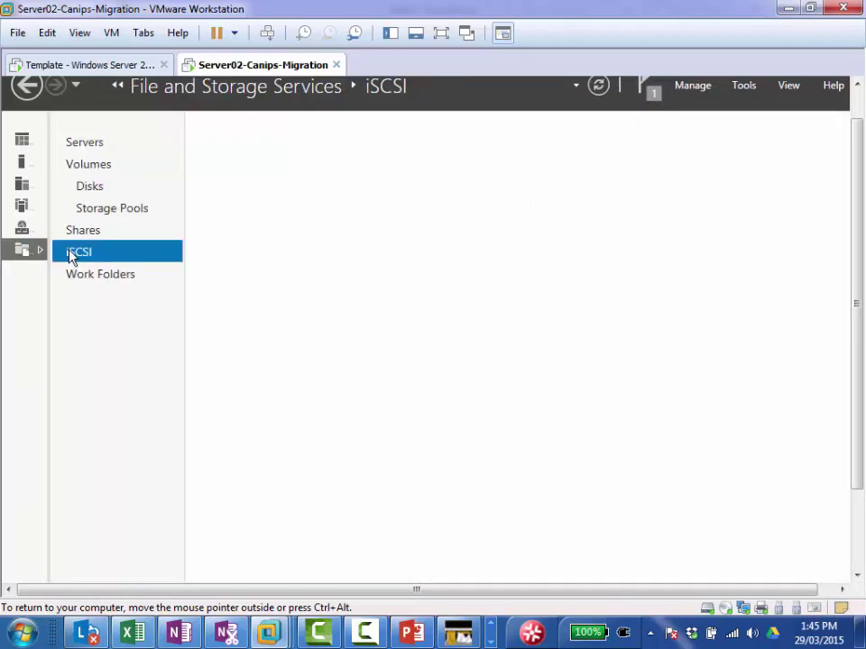
{"action": "left_click", "coordinate": [106, 187]}
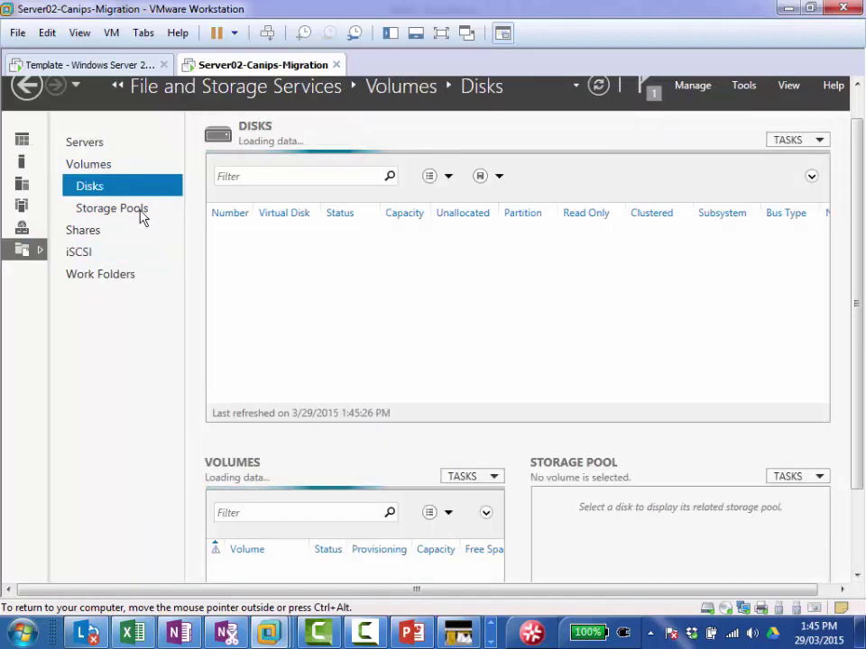
{"action": "left_click", "coordinate": [23, 250]}
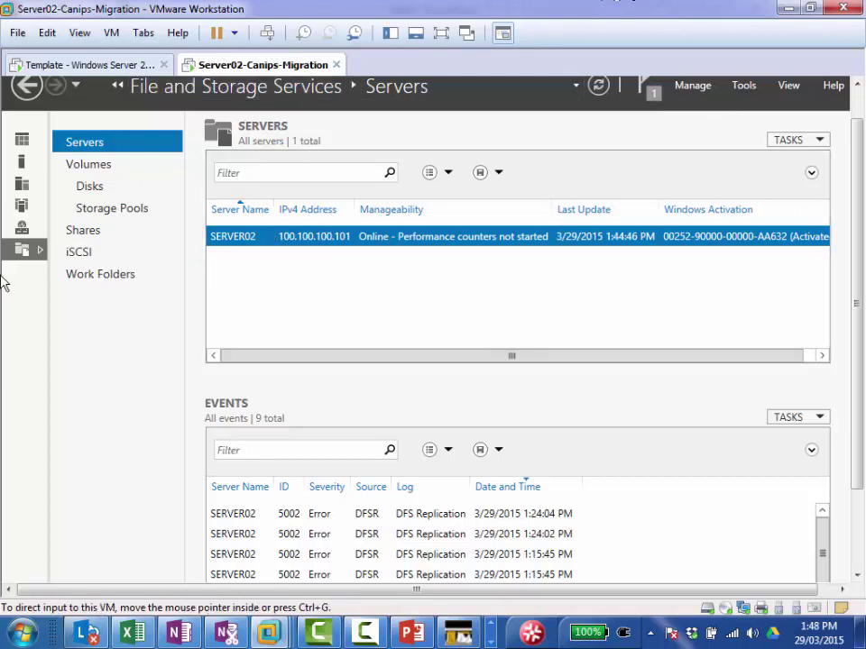
{"action": "left_click", "coordinate": [33, 229]}
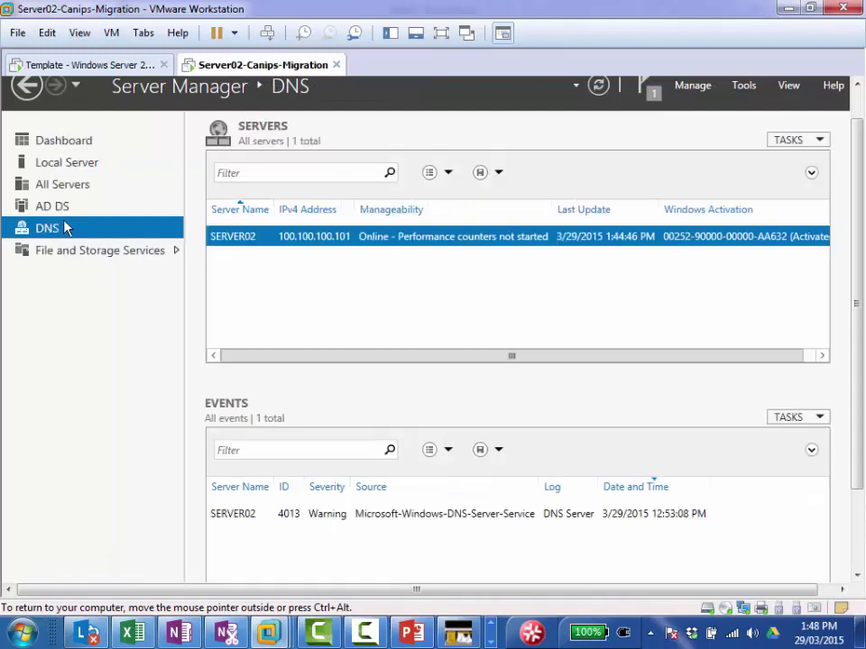
{"action": "right_click", "coordinate": [338, 237]}
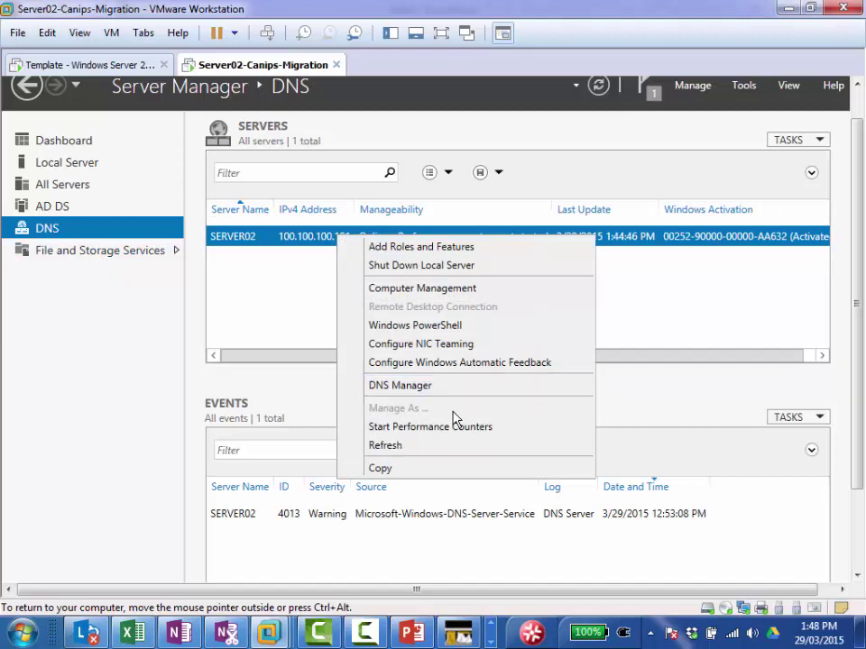
{"action": "left_click", "coordinate": [135, 256]}
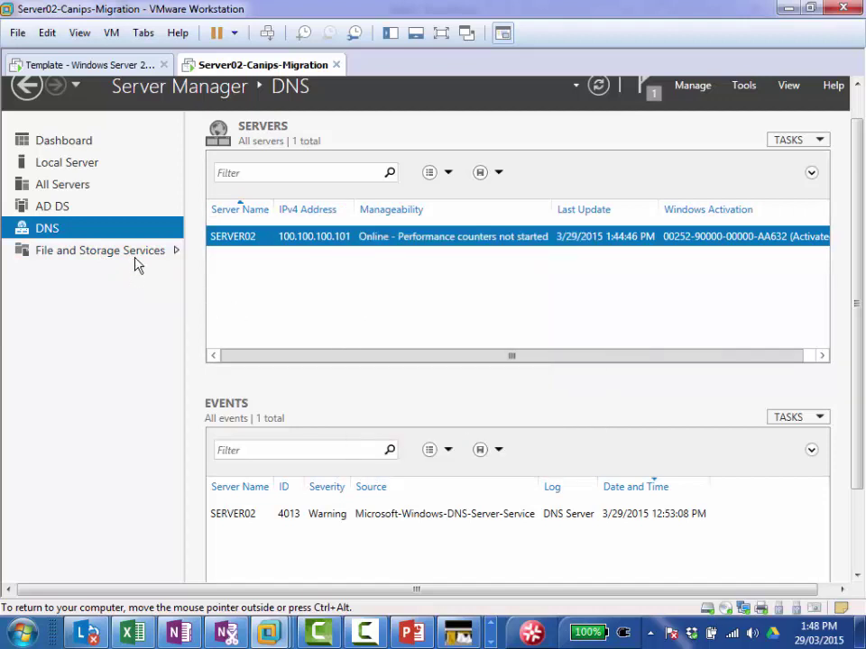
{"action": "left_click", "coordinate": [140, 257]}
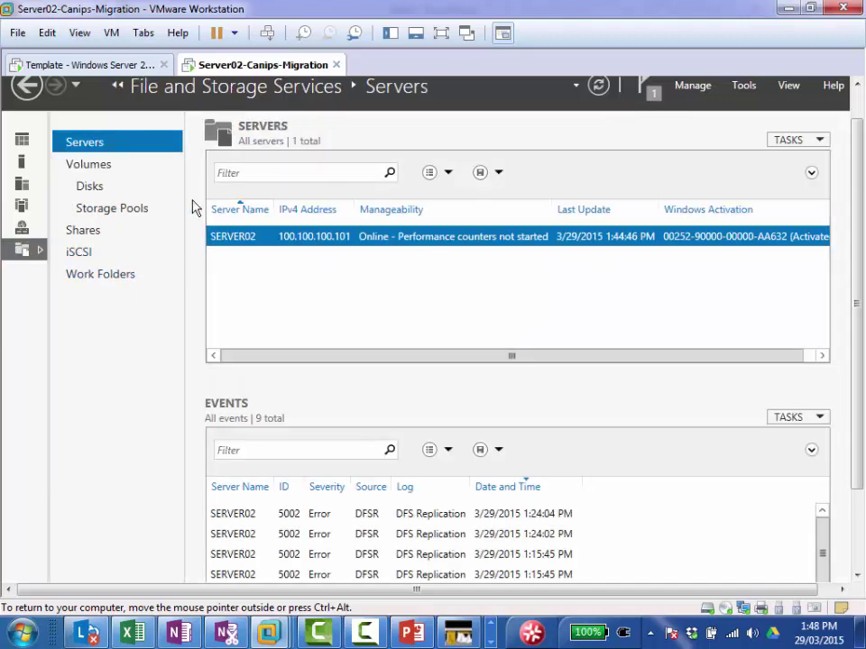
Step: Launch File Server Resource Manager from Server Manager's Tools menu
{"action": "left_click", "coordinate": [747, 87]}
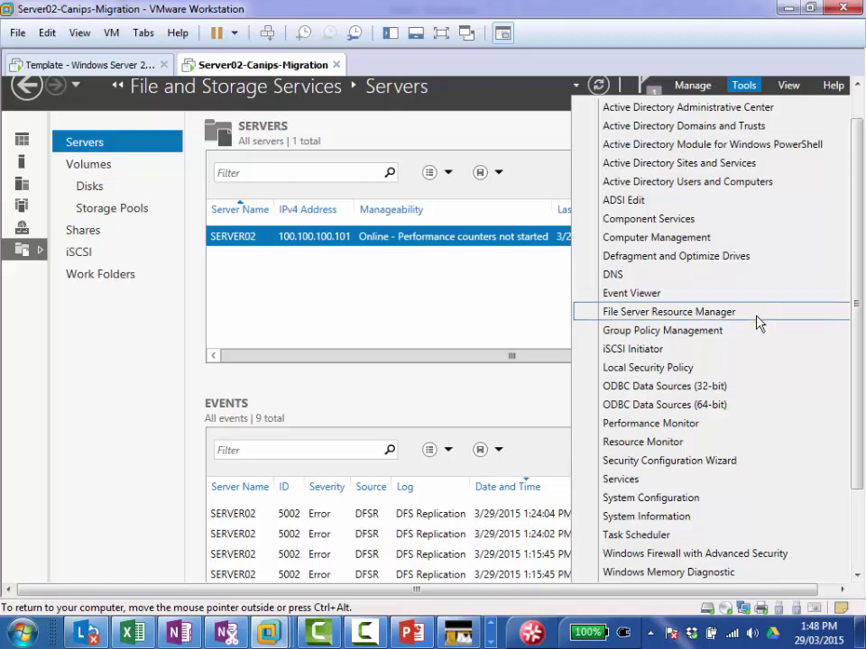
{"action": "left_click", "coordinate": [704, 312]}
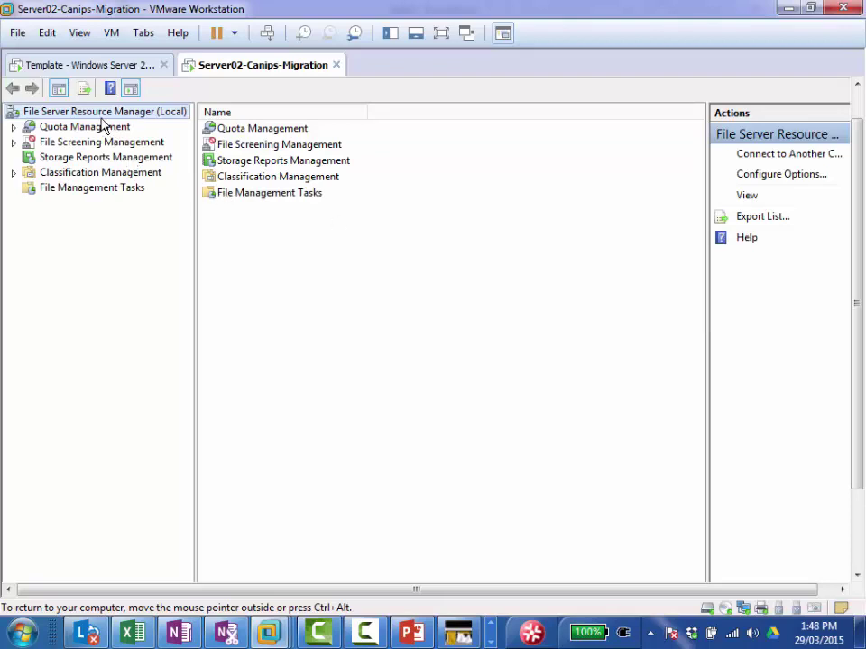
Step: Browse FSRM's Quota Management, File Screening Management and Storage Reports Management nodes
{"action": "left_click", "coordinate": [102, 128]}
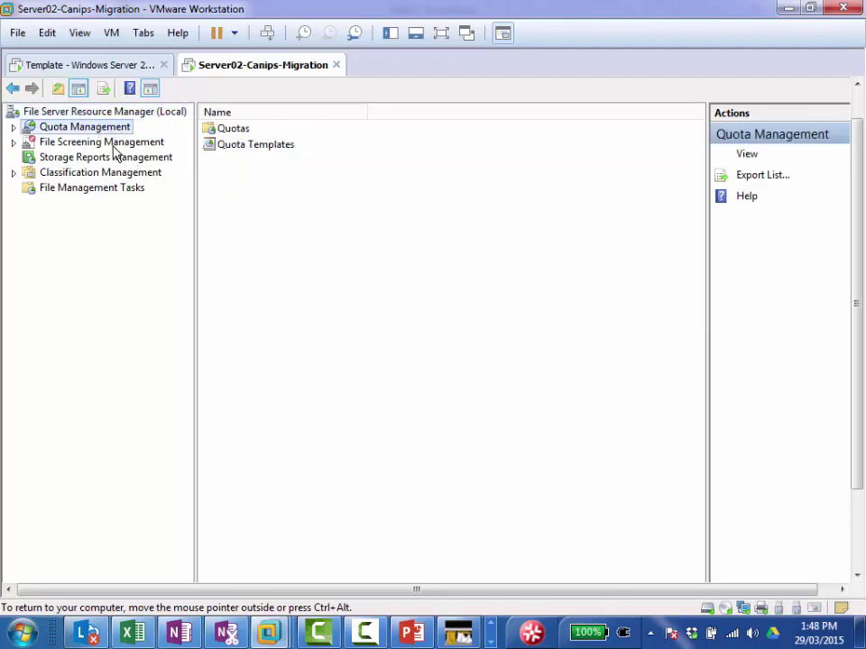
{"action": "left_click", "coordinate": [114, 147]}
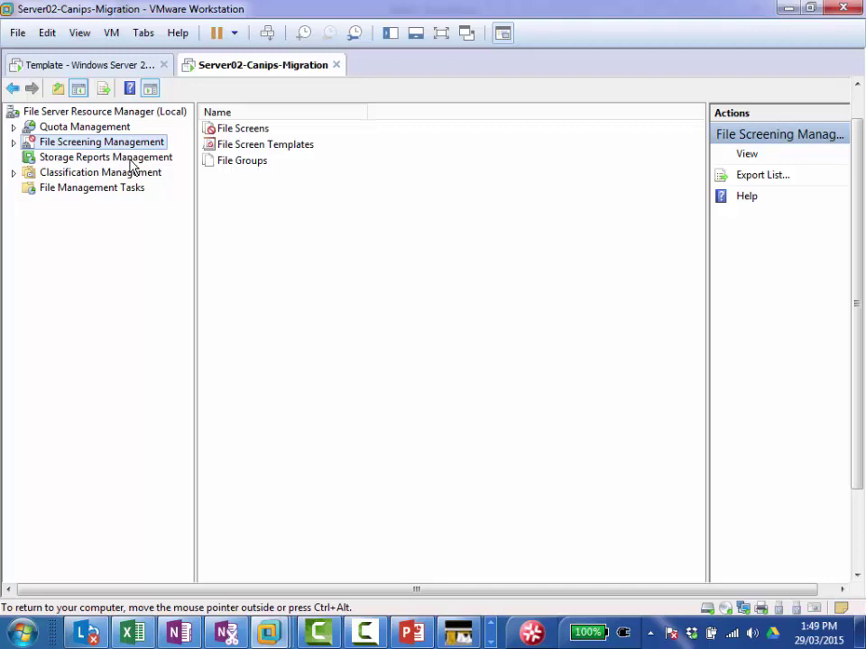
{"action": "left_click", "coordinate": [131, 165]}
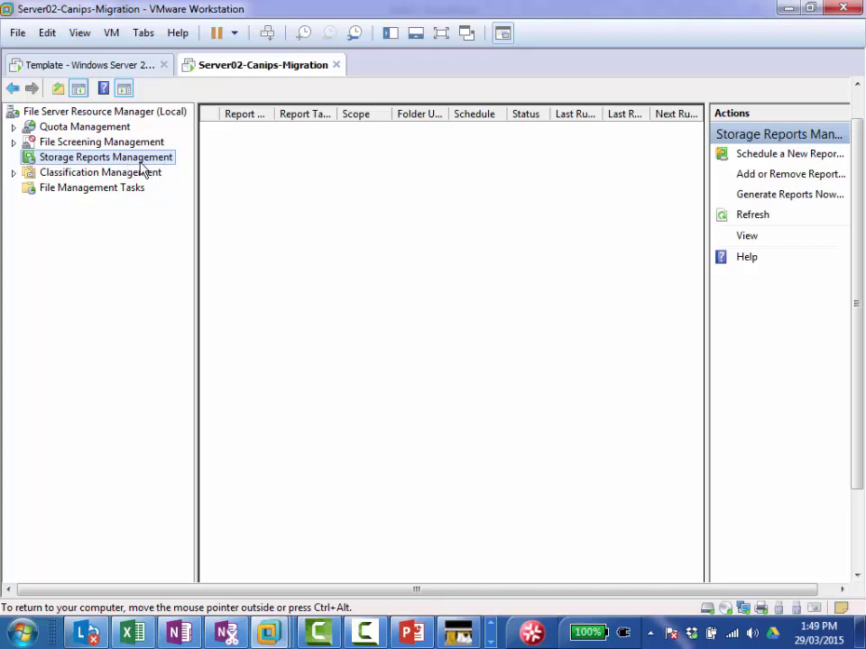
Step: Expand File Screening and Quota Management, then browse Classification Management, Classification Properties and File Management Tasks
{"action": "left_click", "coordinate": [14, 142]}
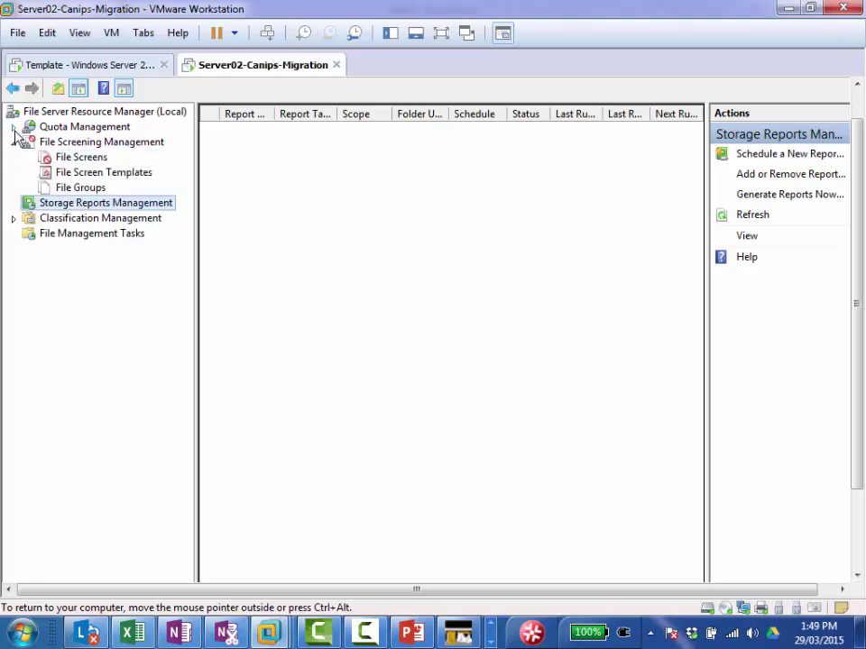
{"action": "left_click", "coordinate": [13, 127]}
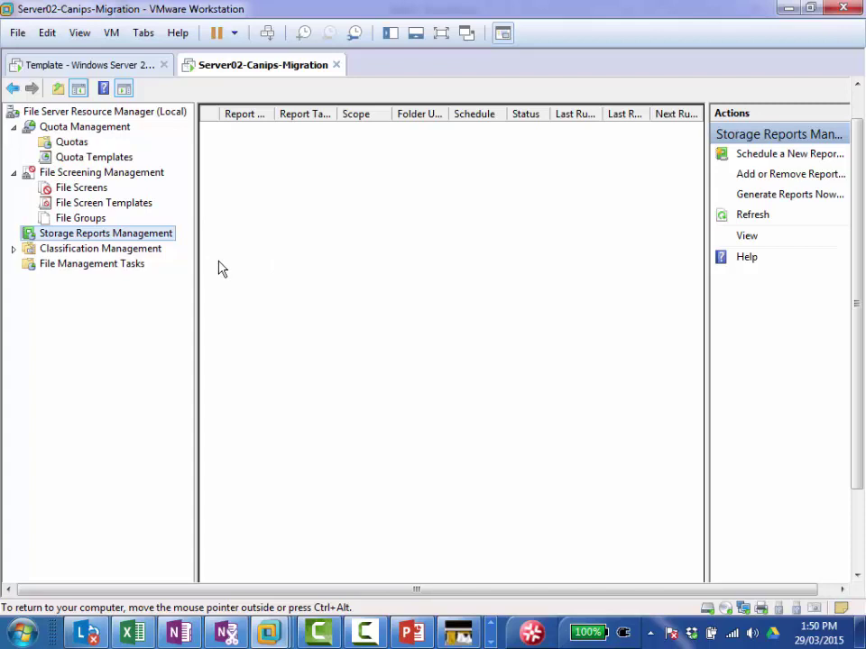
{"action": "left_click", "coordinate": [136, 251]}
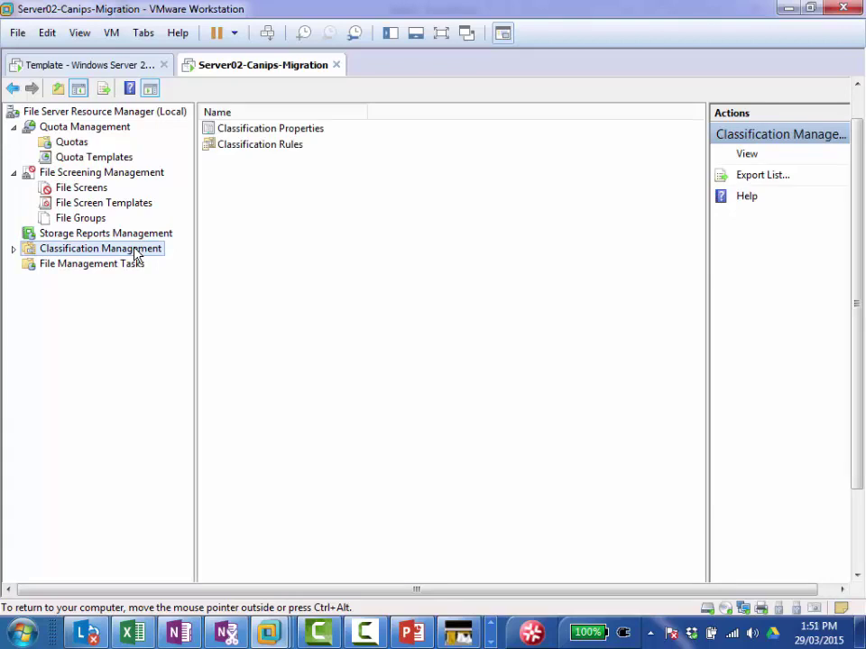
{"action": "double_click", "coordinate": [136, 252]}
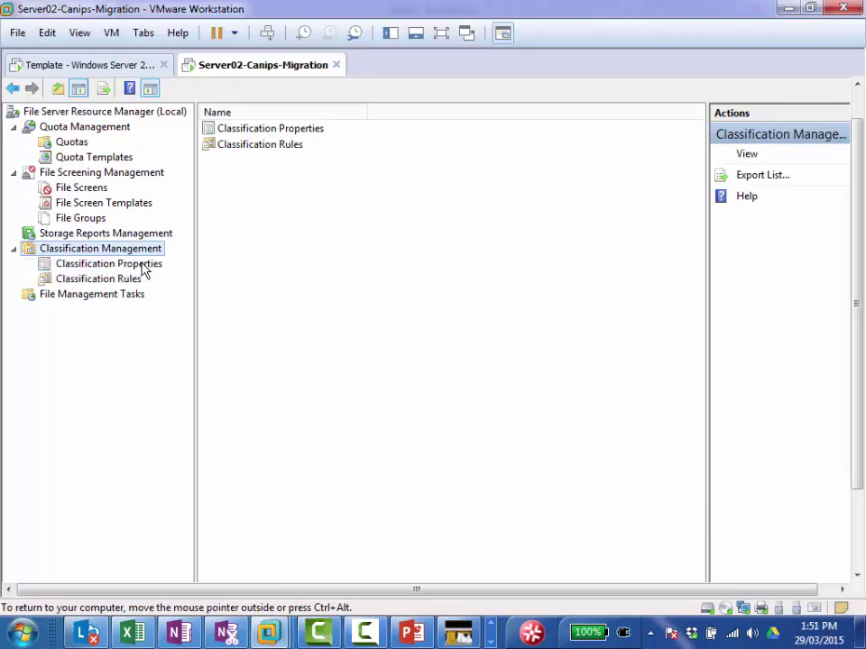
{"action": "left_click", "coordinate": [143, 268]}
{"action": "left_click", "coordinate": [115, 299]}
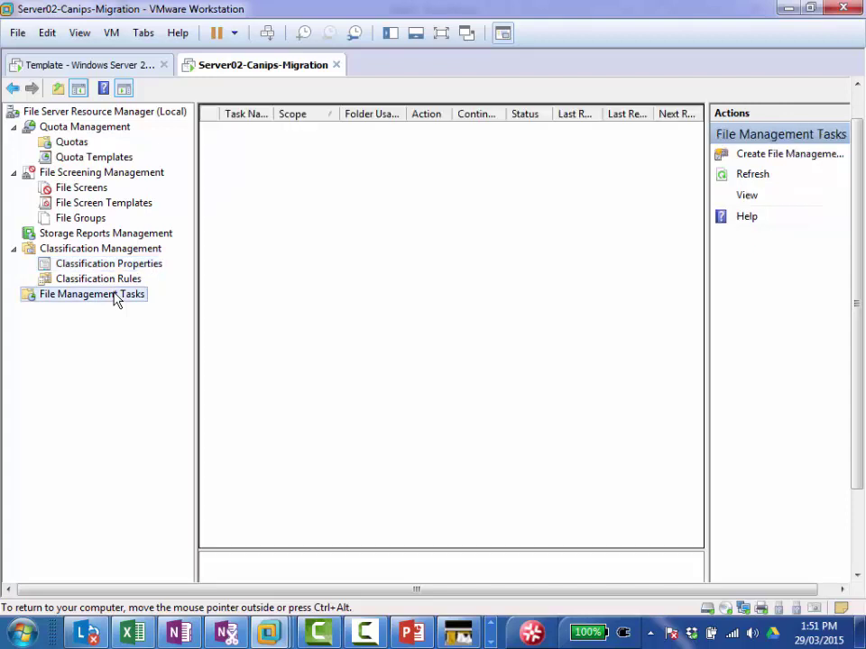
{"action": "left_click", "coordinate": [123, 251]}
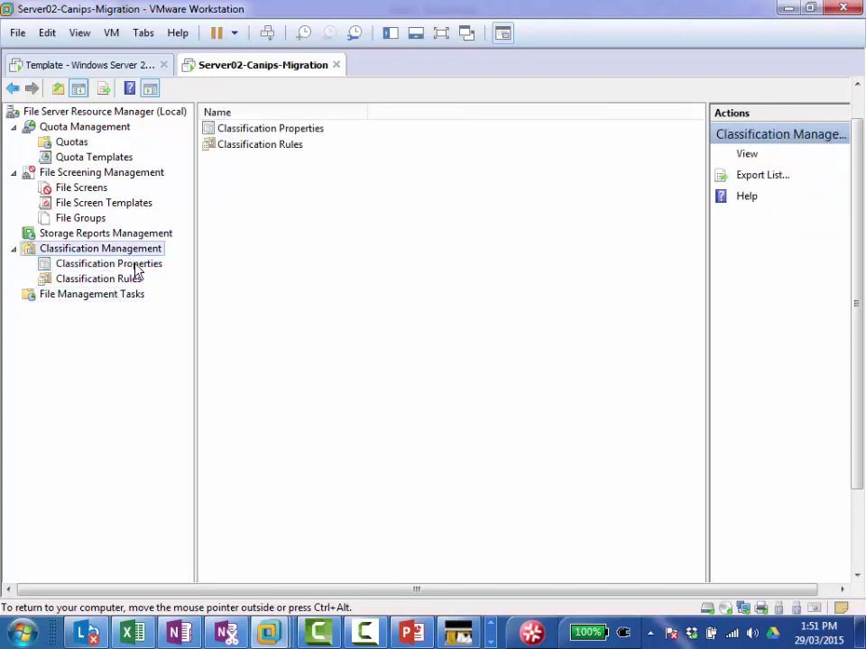
{"action": "left_click", "coordinate": [141, 270]}
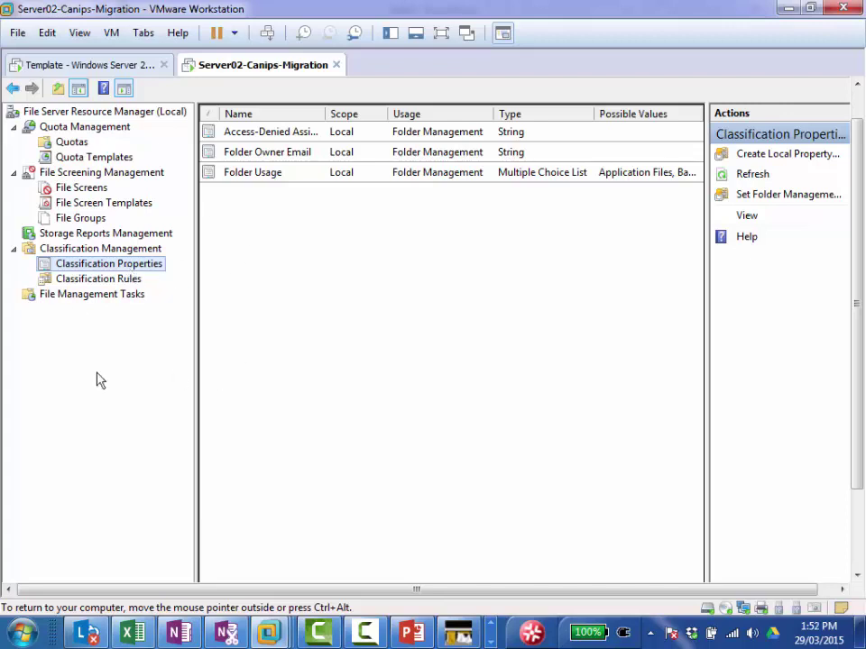
Step: Select the Quotas node under Quota Management to show its empty list
{"action": "left_click", "coordinate": [69, 143]}
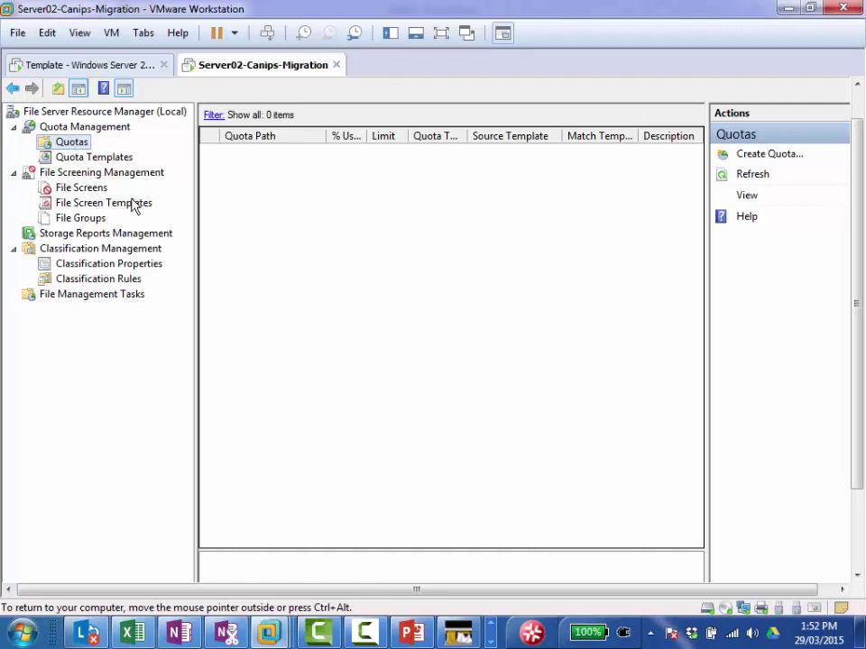
Step: Begin a new quota and set its path to the administrator's Downloads folder
{"action": "right_click", "coordinate": [81, 150]}
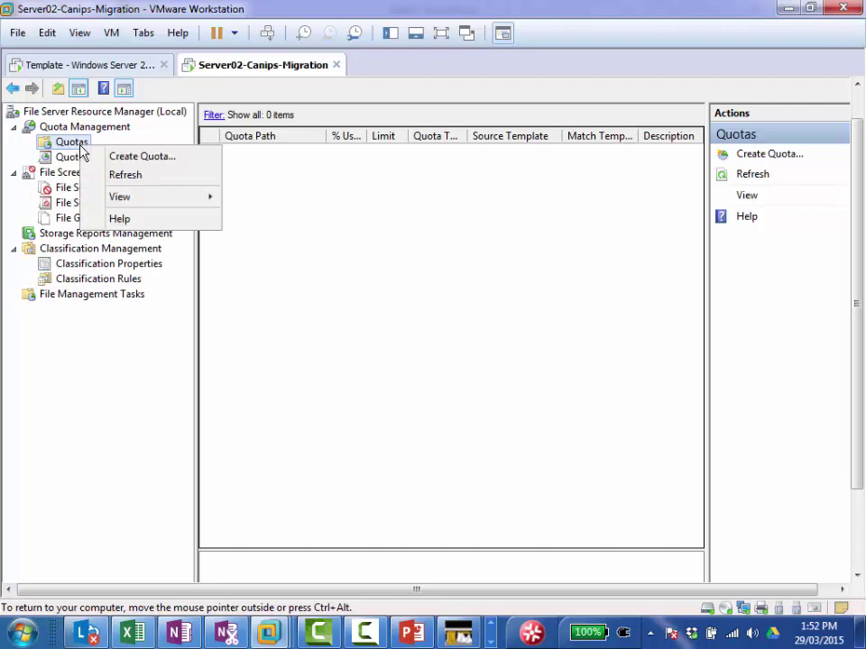
{"action": "left_click", "coordinate": [167, 159]}
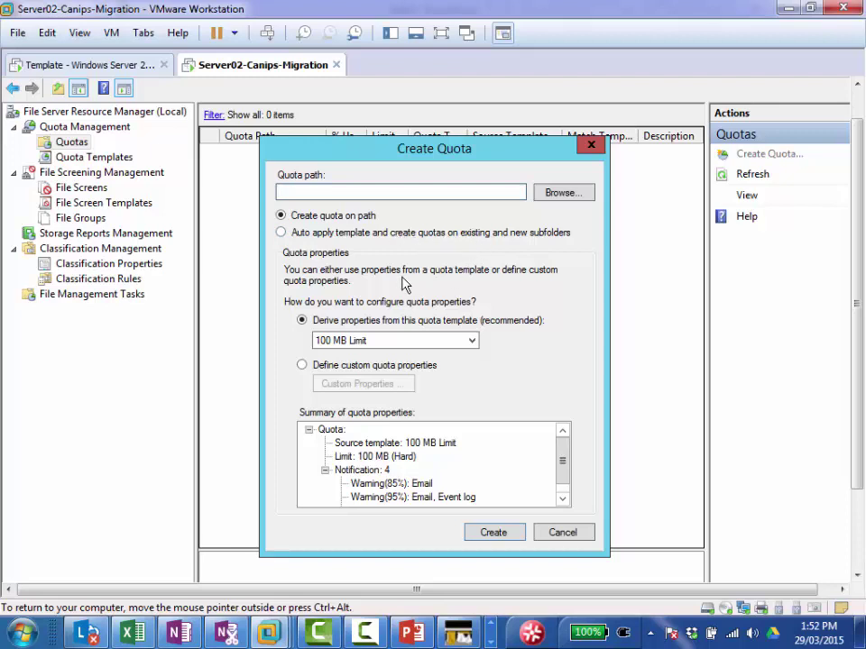
{"action": "left_click", "coordinate": [559, 199]}
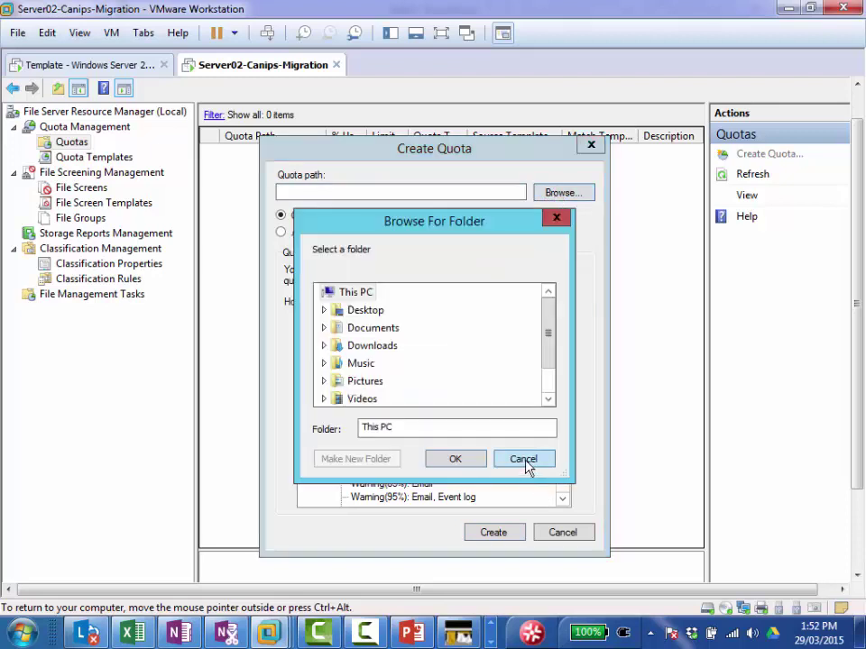
{"action": "left_click", "coordinate": [548, 398]}
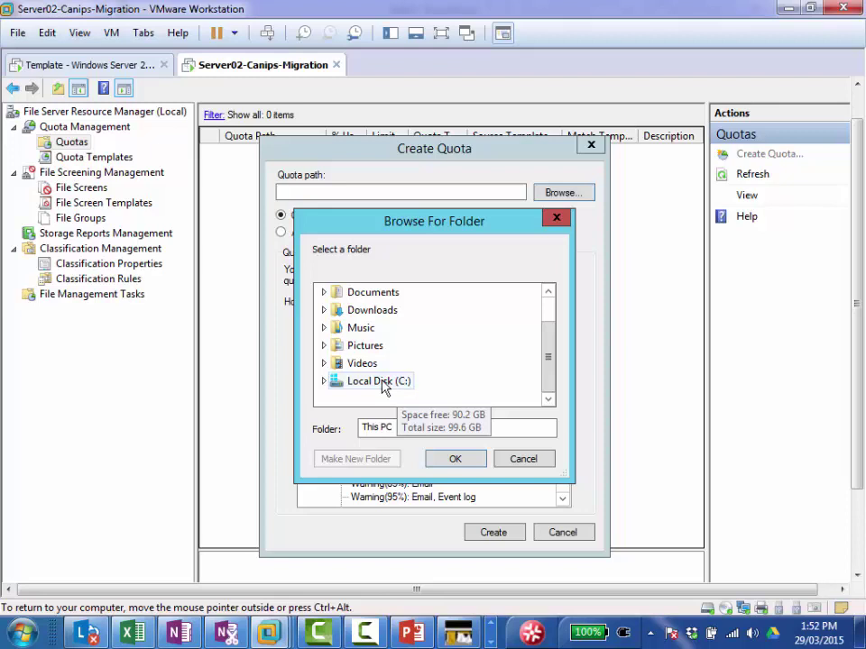
{"action": "left_click", "coordinate": [371, 311]}
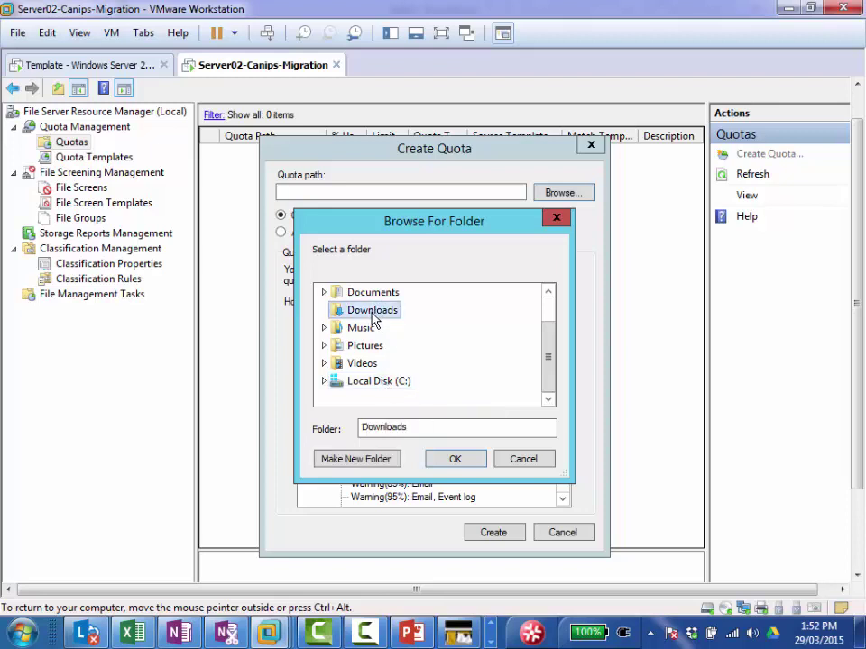
{"action": "left_click", "coordinate": [455, 459]}
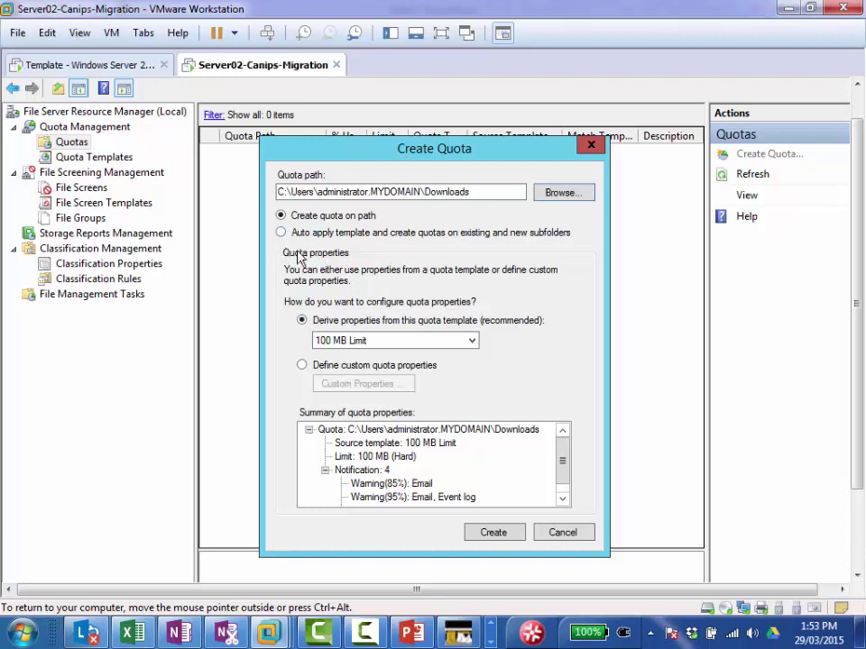
Step: Choose 'Define custom quota properties' and open the Custom Properties dialog
{"action": "left_click", "coordinate": [303, 366]}
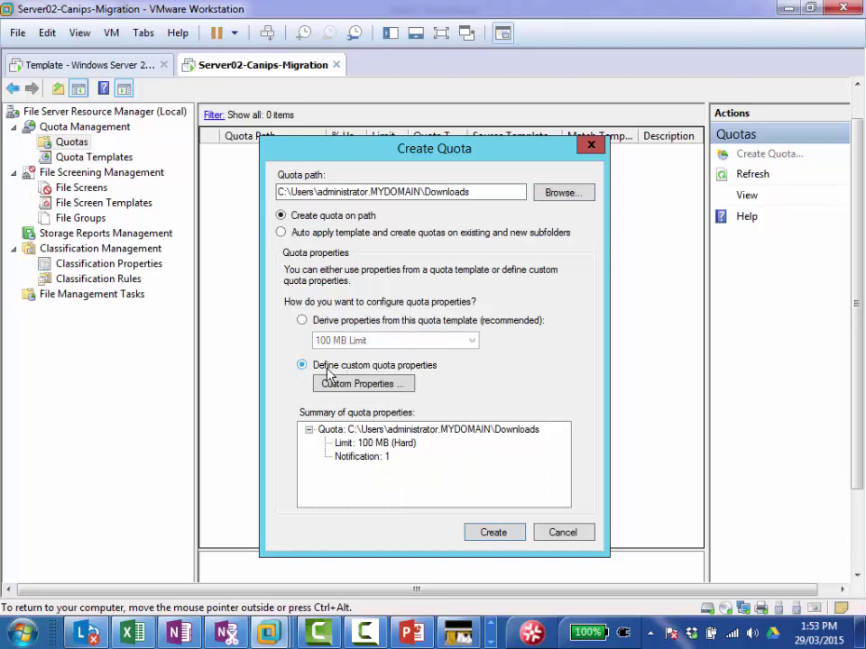
{"action": "left_click", "coordinate": [345, 385]}
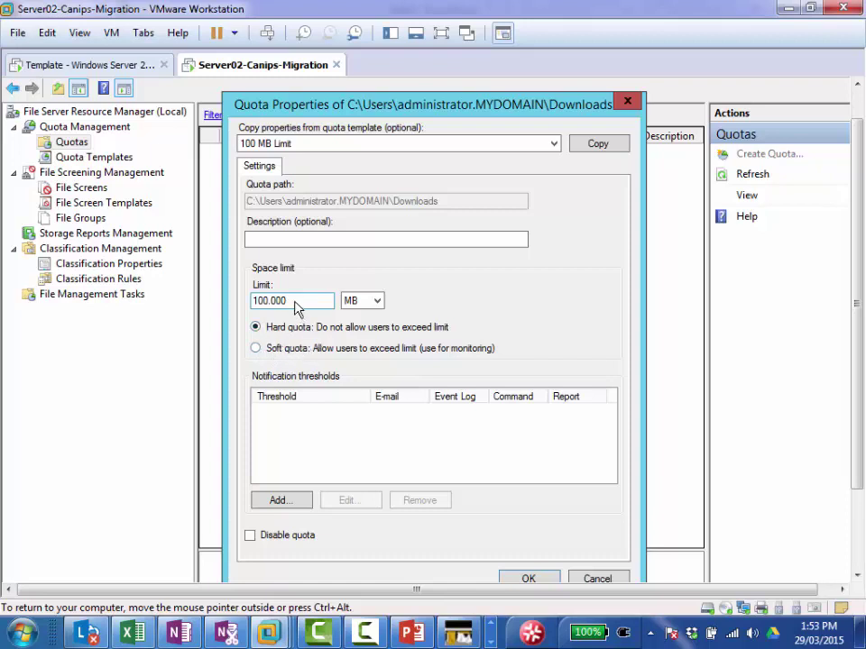
Step: Change the quota limit to 2 KB and begin adding a notification threshold
{"action": "double_click", "coordinate": [298, 308]}
{"action": "left_click", "coordinate": [379, 300]}
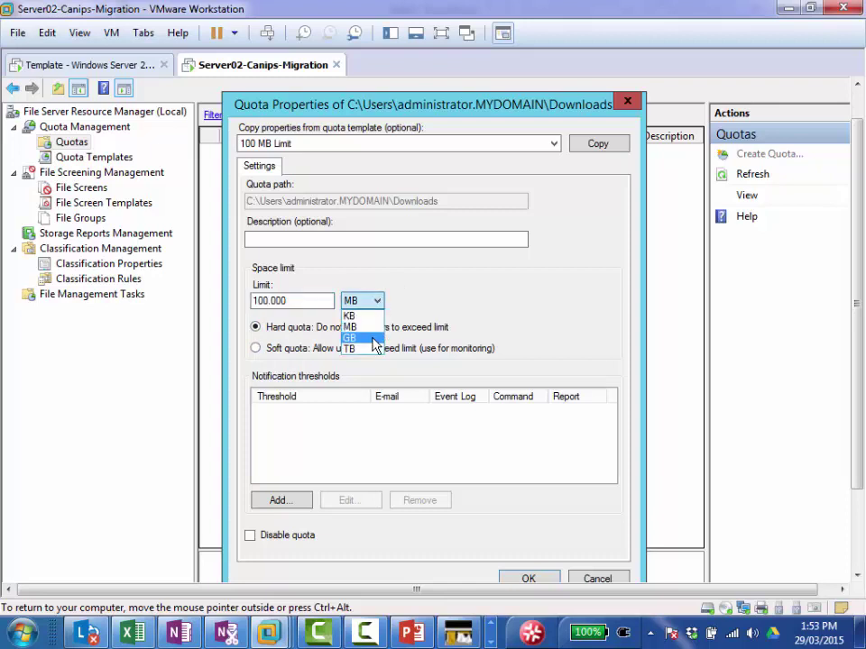
{"action": "left_click", "coordinate": [373, 339]}
{"action": "double_click", "coordinate": [304, 302]}
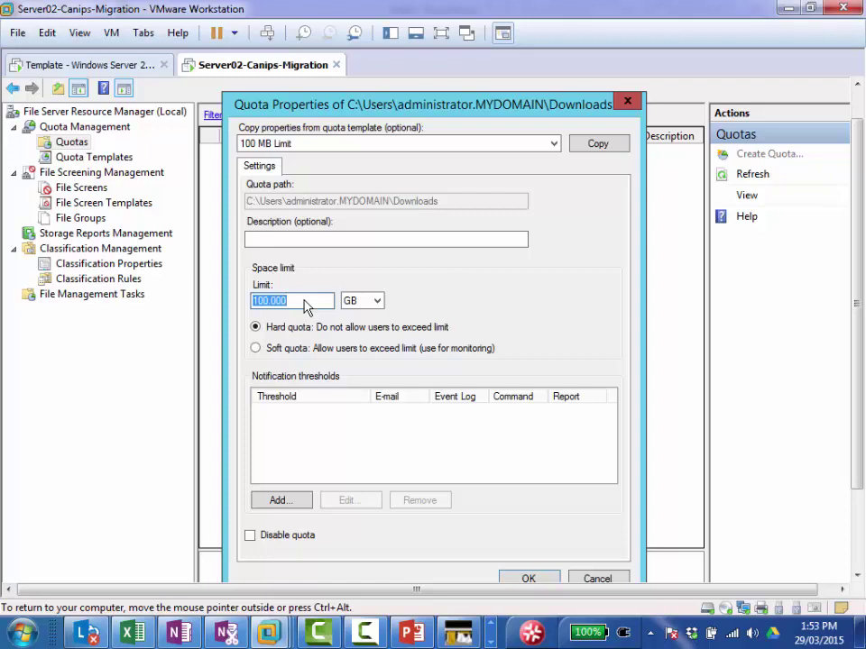
{"action": "left_click", "coordinate": [376, 301]}
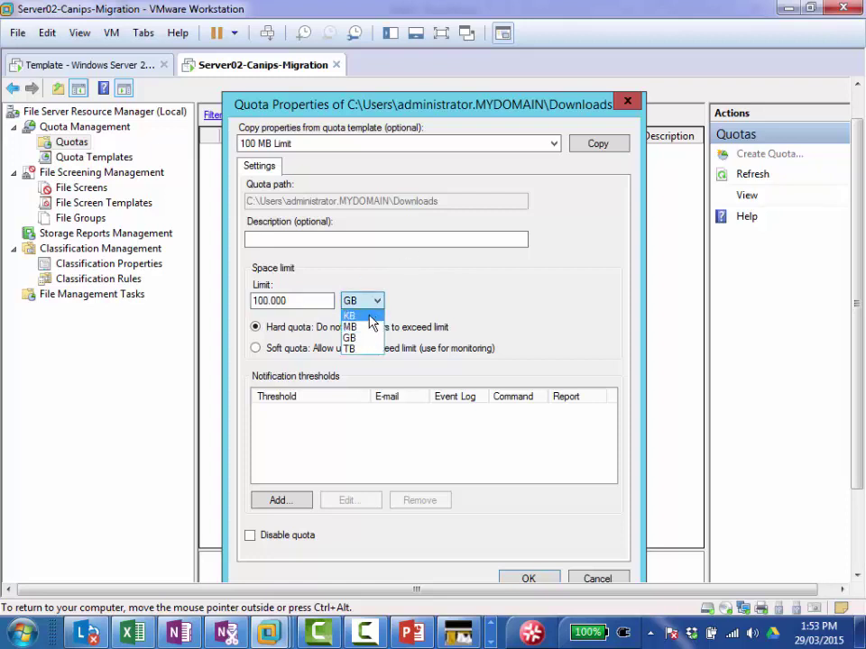
{"action": "left_click", "coordinate": [372, 316]}
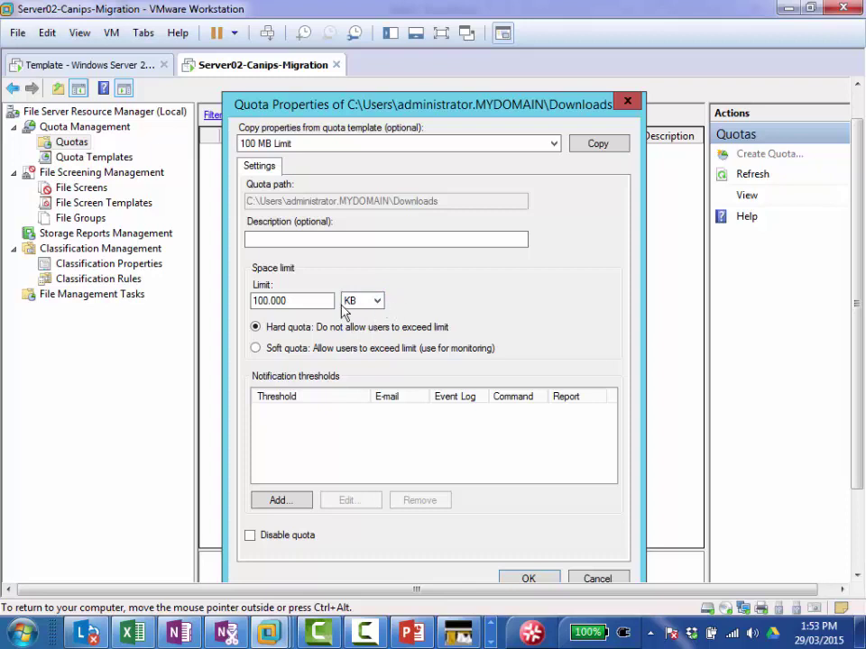
{"action": "double_click", "coordinate": [311, 299]}
{"action": "left_click", "coordinate": [310, 299]}
{"action": "double_click", "coordinate": [311, 300]}
{"action": "left_click", "coordinate": [310, 299]}
{"action": "double_click", "coordinate": [310, 300]}
{"action": "left_click", "coordinate": [311, 299]}
{"action": "double_click", "coordinate": [310, 300]}
{"action": "type", "text": "2"}
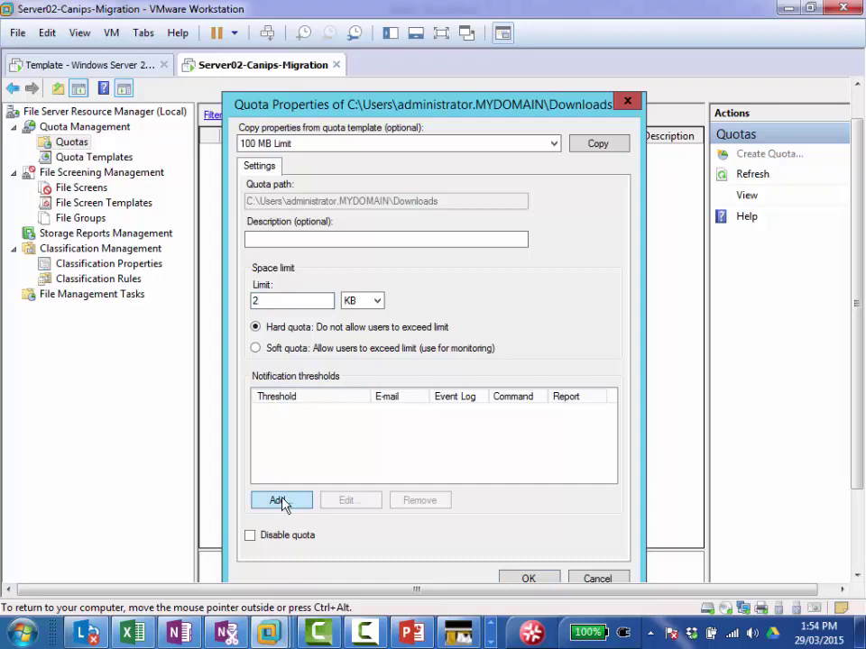
{"action": "left_click", "coordinate": [281, 501]}
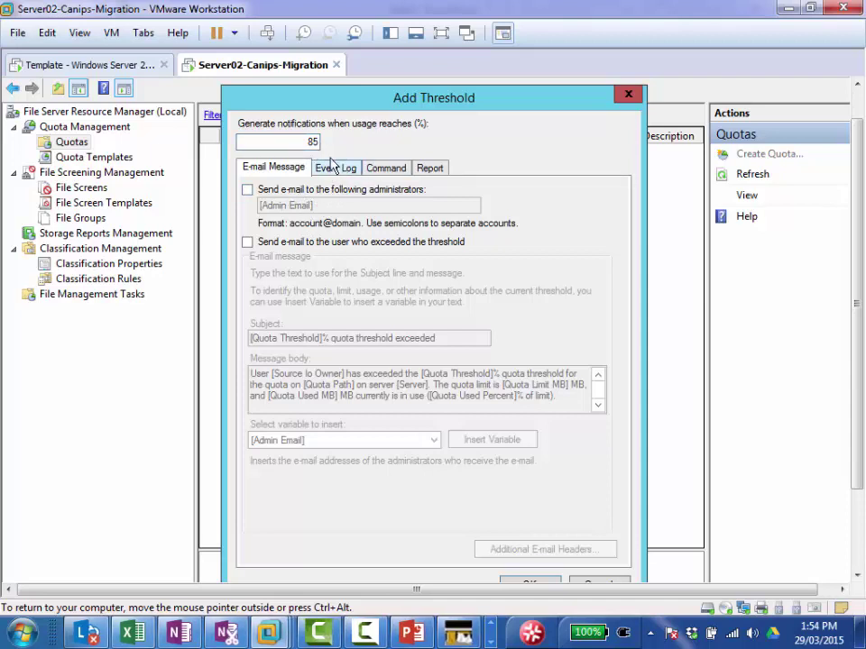
Step: Look over the Event Log and Command notification options, then close Add Threshold without adding one
{"action": "left_click", "coordinate": [343, 174]}
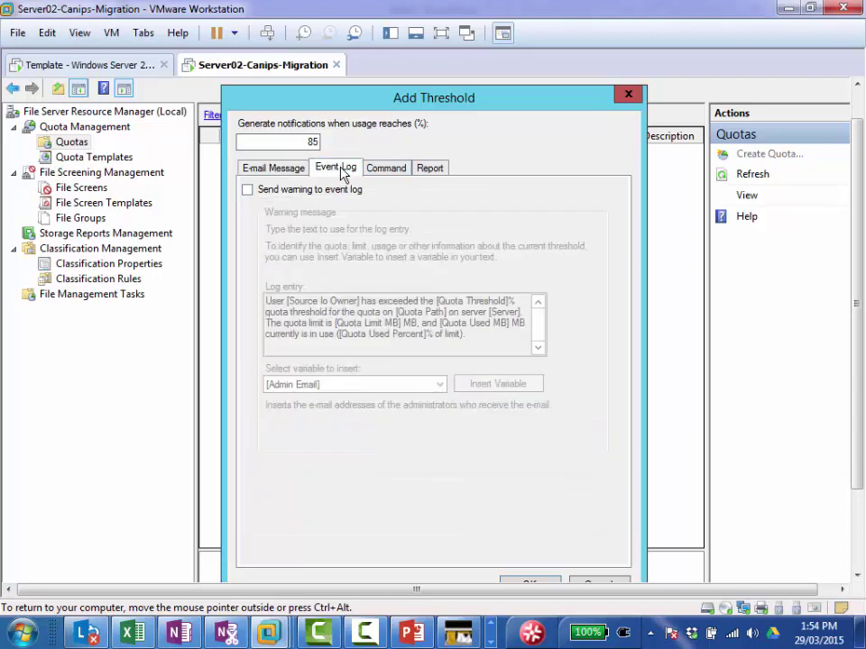
{"action": "left_click", "coordinate": [386, 170]}
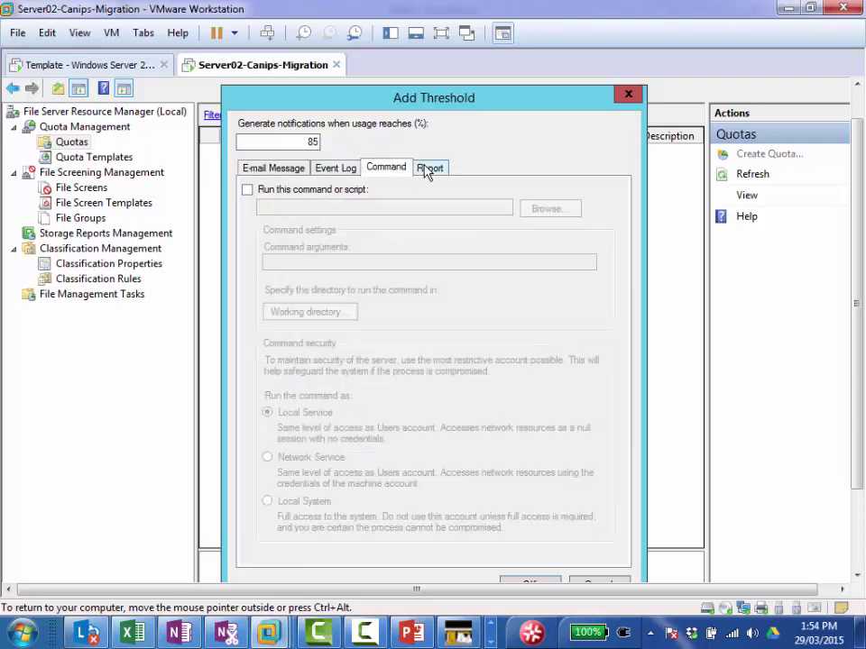
{"action": "left_click", "coordinate": [596, 585]}
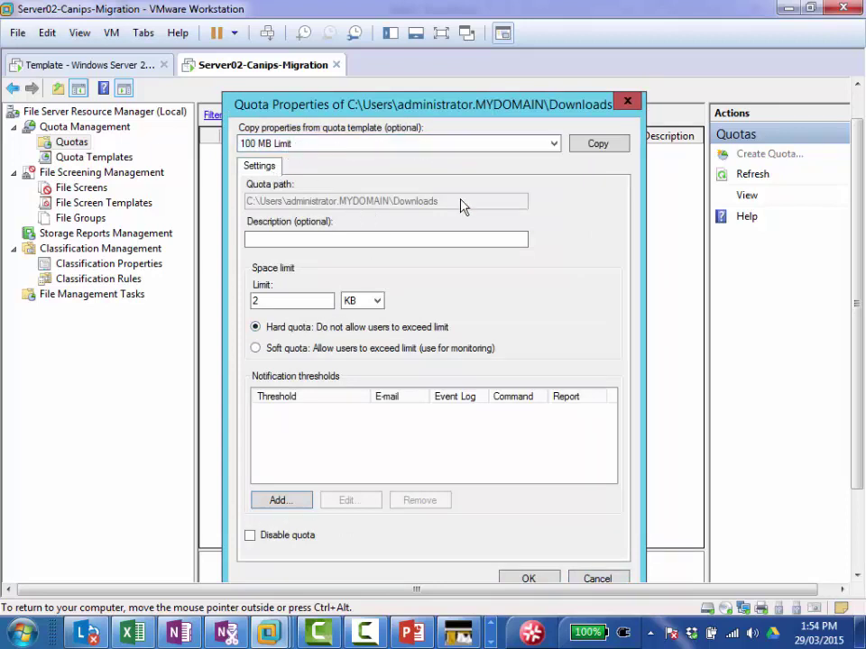
Step: Accept the 2 KB hard-limit properties and create the Downloads quota without a template
{"action": "left_click", "coordinate": [526, 580]}
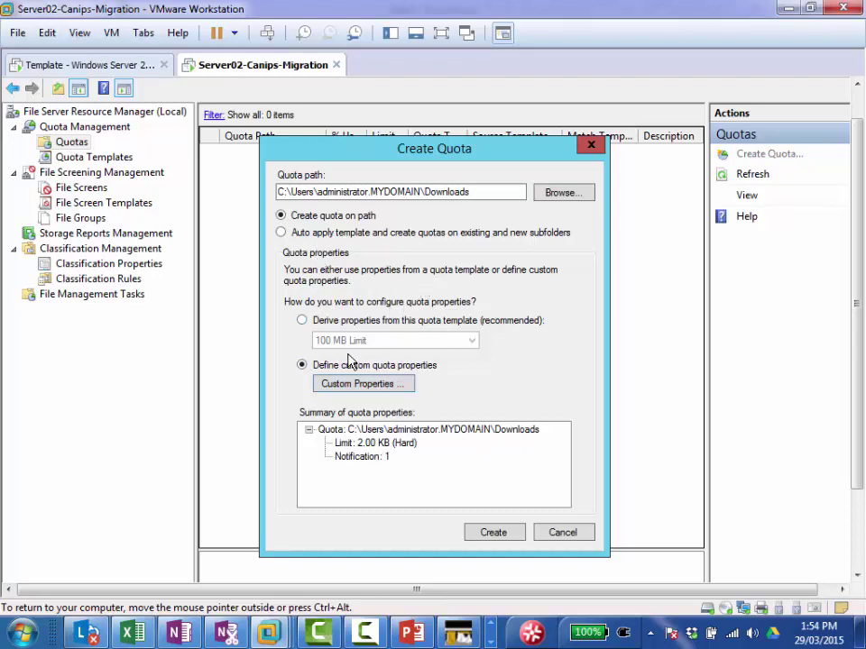
{"action": "left_click", "coordinate": [494, 534]}
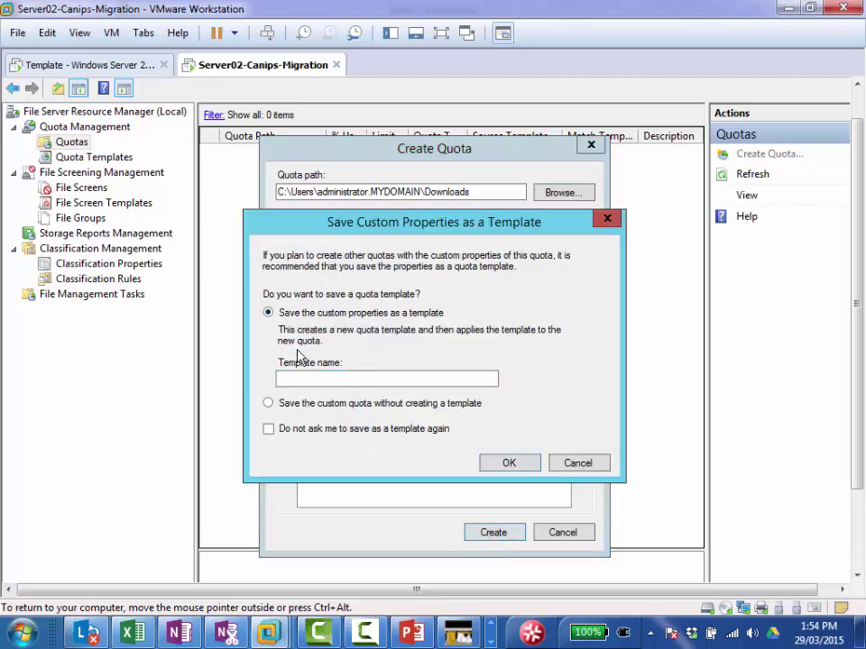
{"action": "left_click", "coordinate": [268, 405]}
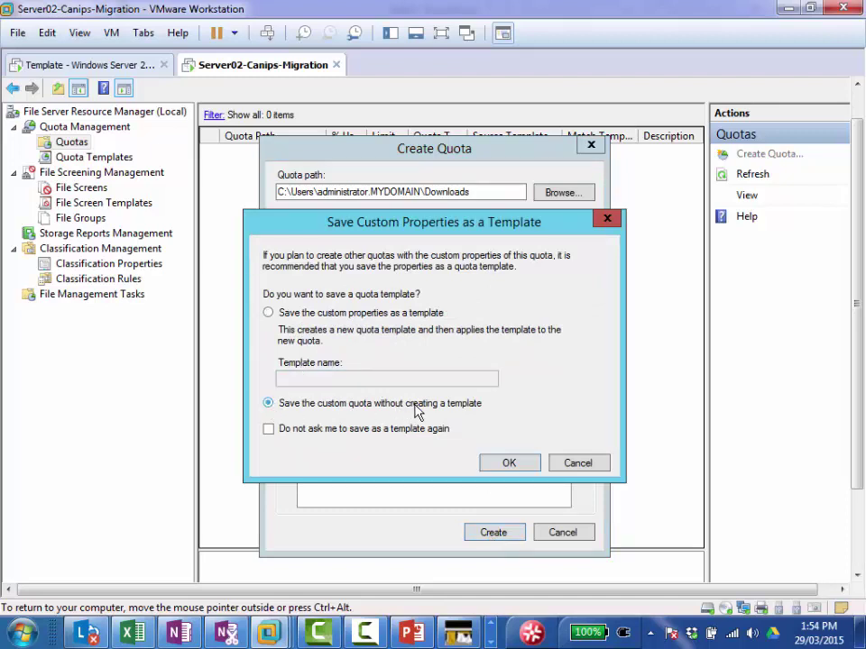
{"action": "left_click", "coordinate": [508, 464]}
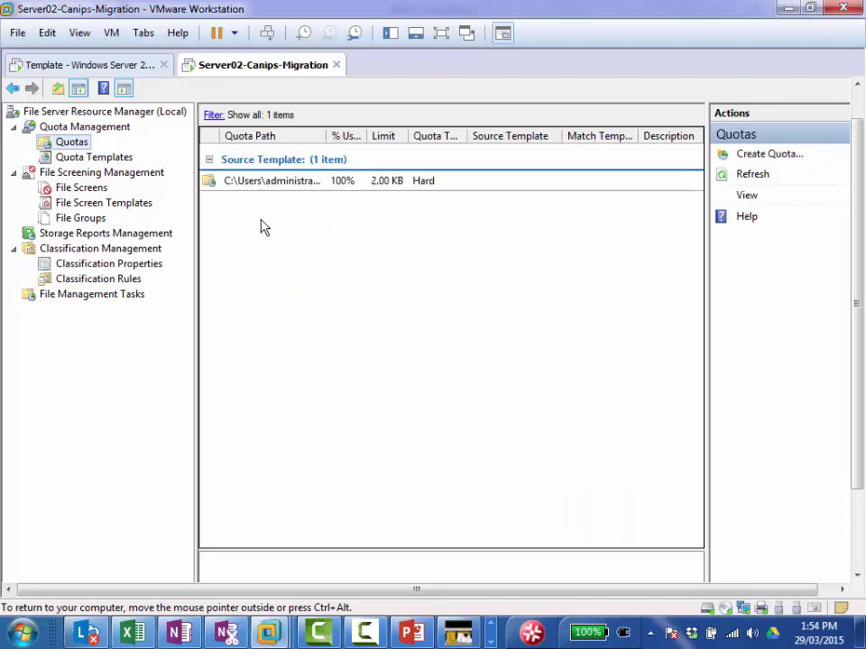
Step: Refresh the Quotas list and open File Explorer in the guest machine
{"action": "right_click", "coordinate": [87, 144]}
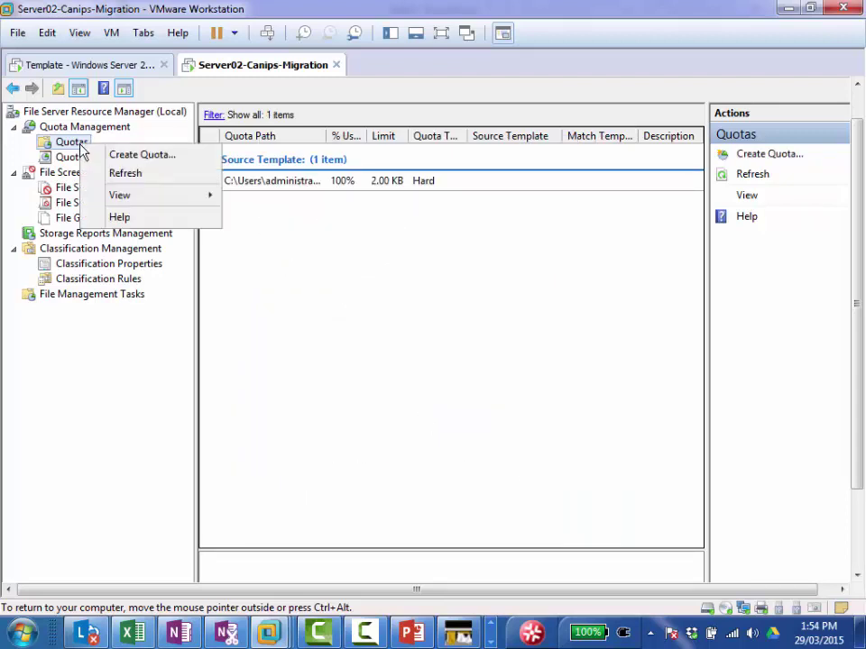
{"action": "left_click", "coordinate": [126, 173]}
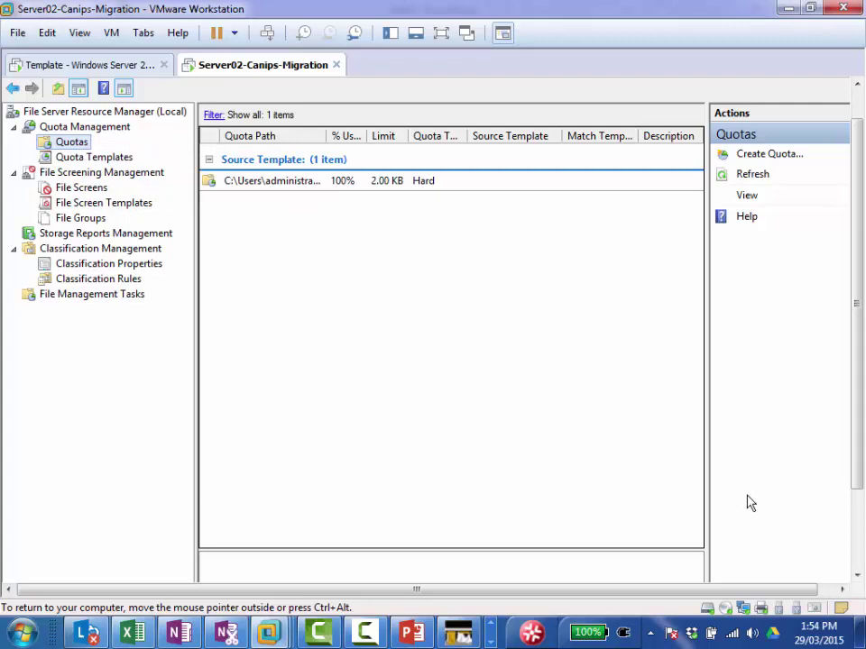
{"action": "left_click", "coordinate": [860, 551]}
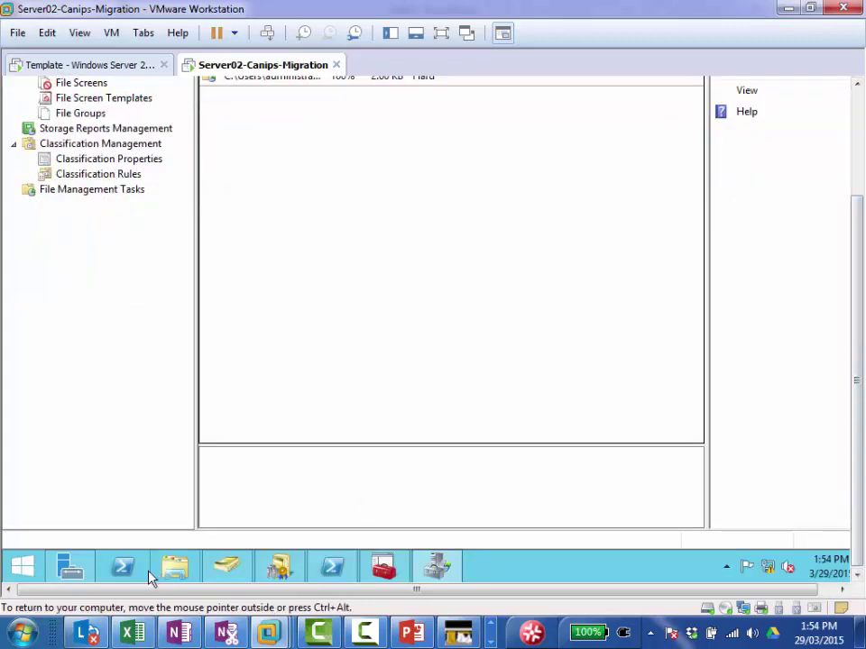
{"action": "key", "text": "super+e"}
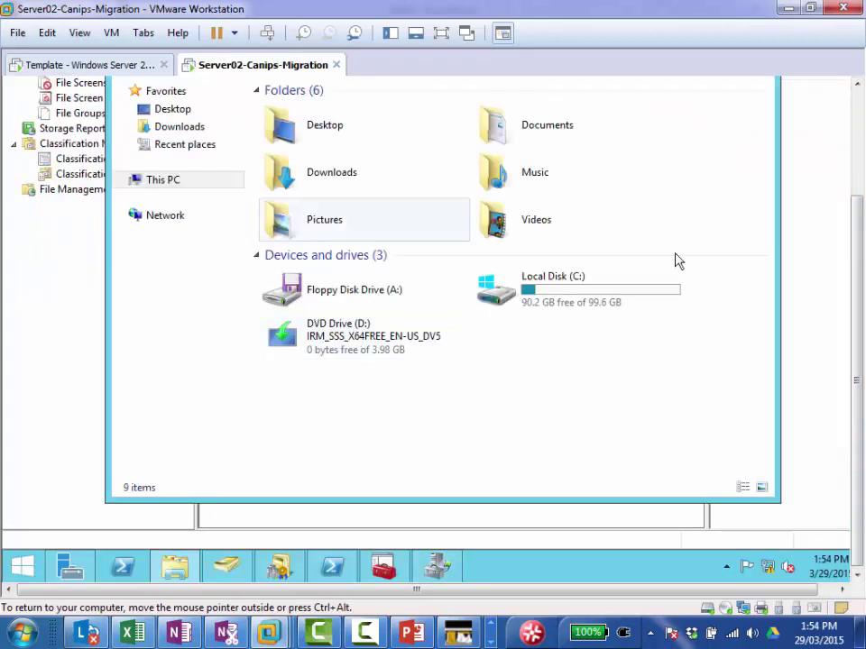
Step: Copy the Administrator folder from C:\Users and show the Favorites locations
{"action": "left_click_drag", "start_coordinate": [858, 219], "coordinate": [856, 151]}
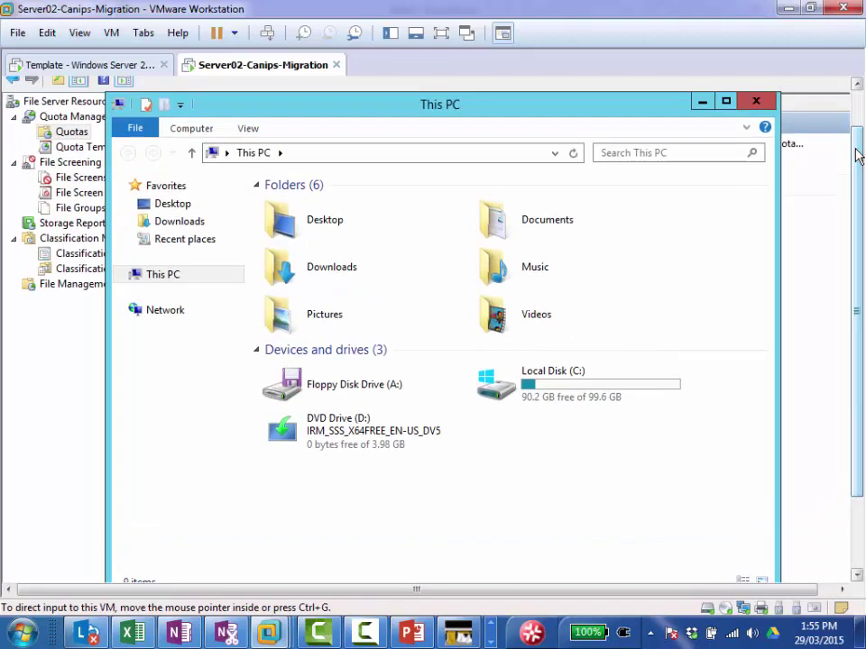
{"action": "double_click", "coordinate": [539, 395]}
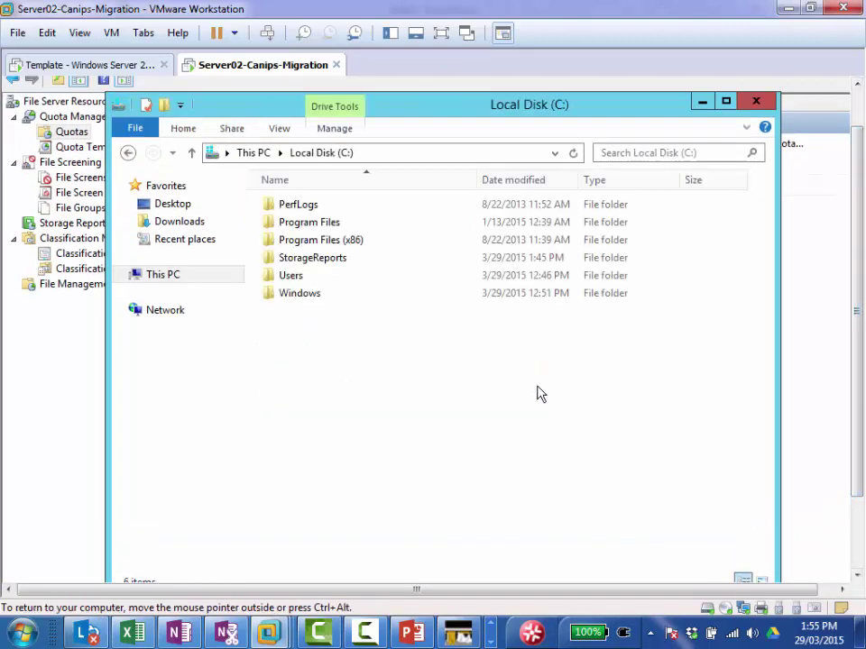
{"action": "double_click", "coordinate": [290, 276]}
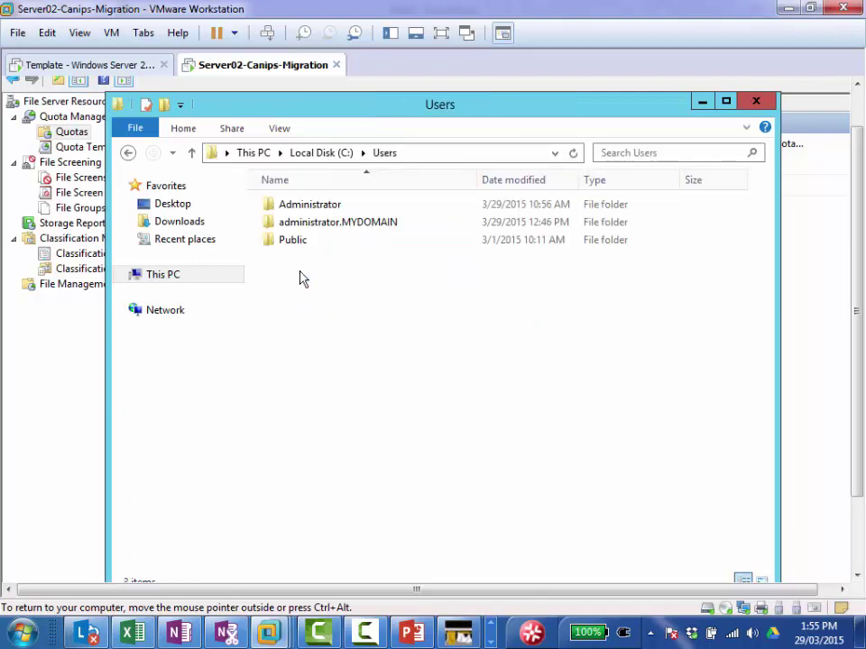
{"action": "right_click", "coordinate": [316, 209]}
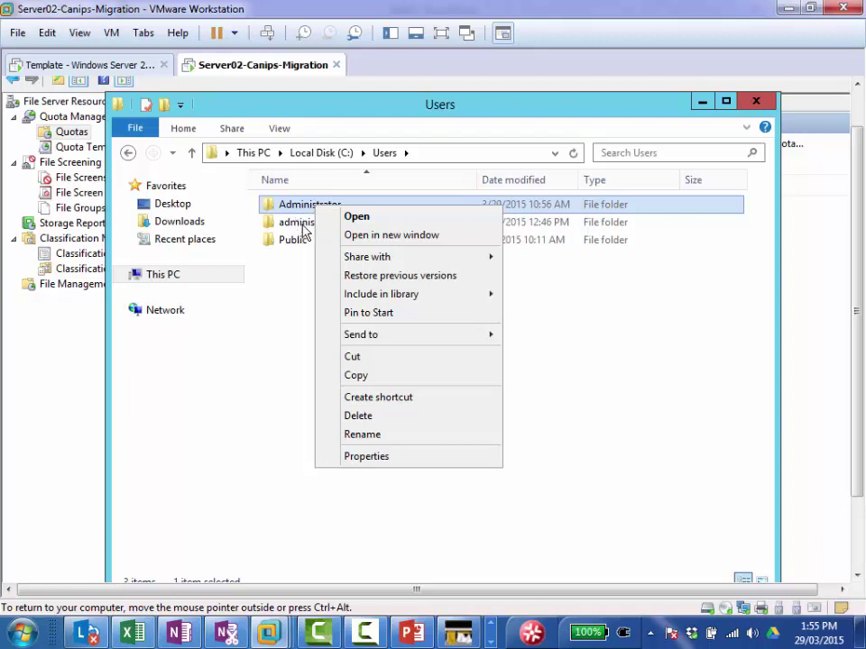
{"action": "left_click", "coordinate": [399, 378]}
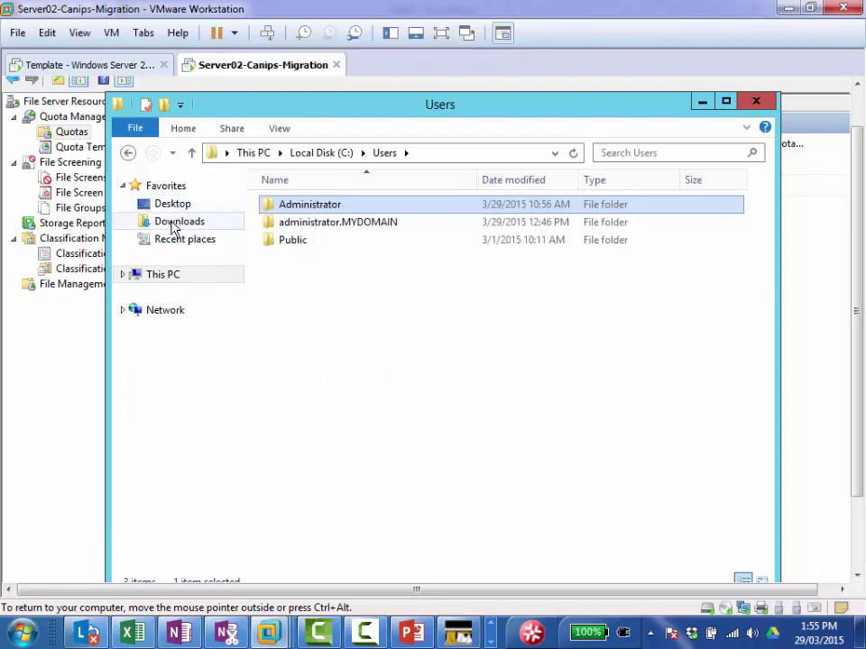
{"action": "left_click", "coordinate": [170, 208]}
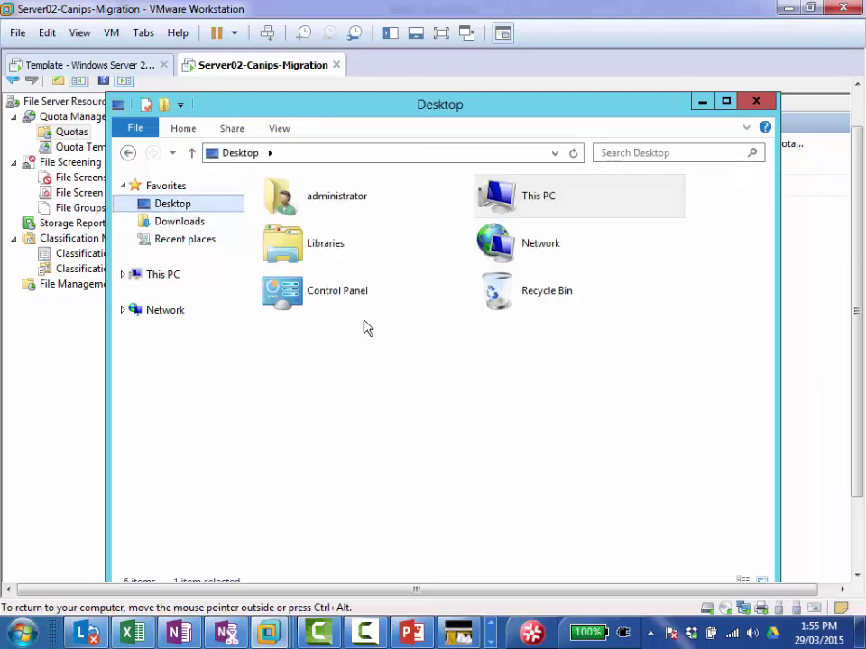
{"action": "left_click", "coordinate": [165, 189]}
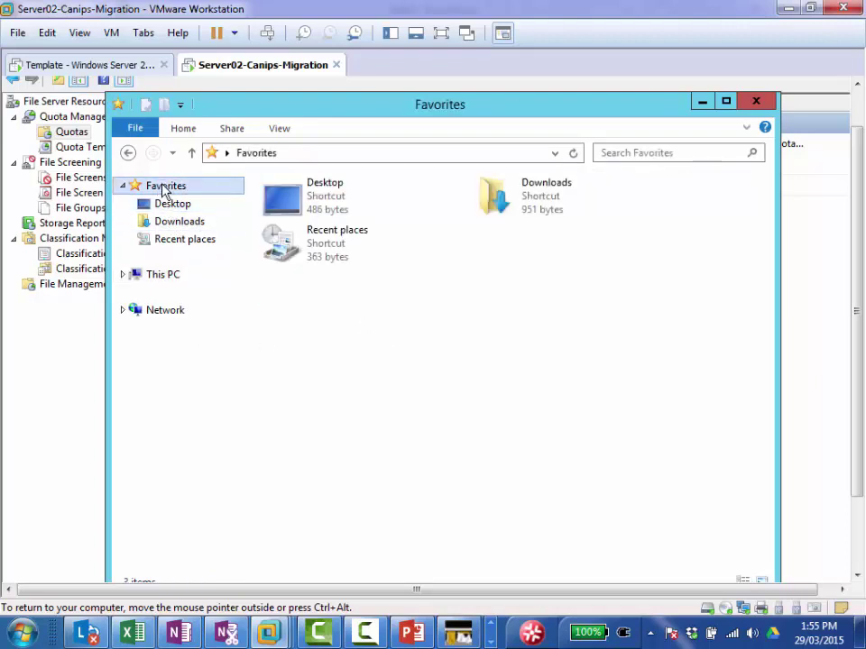
Step: Try pasting the 58.0 MB folder into Downloads, cancel the not-enough-space error, and return to FSRM
{"action": "right_click", "coordinate": [549, 201]}
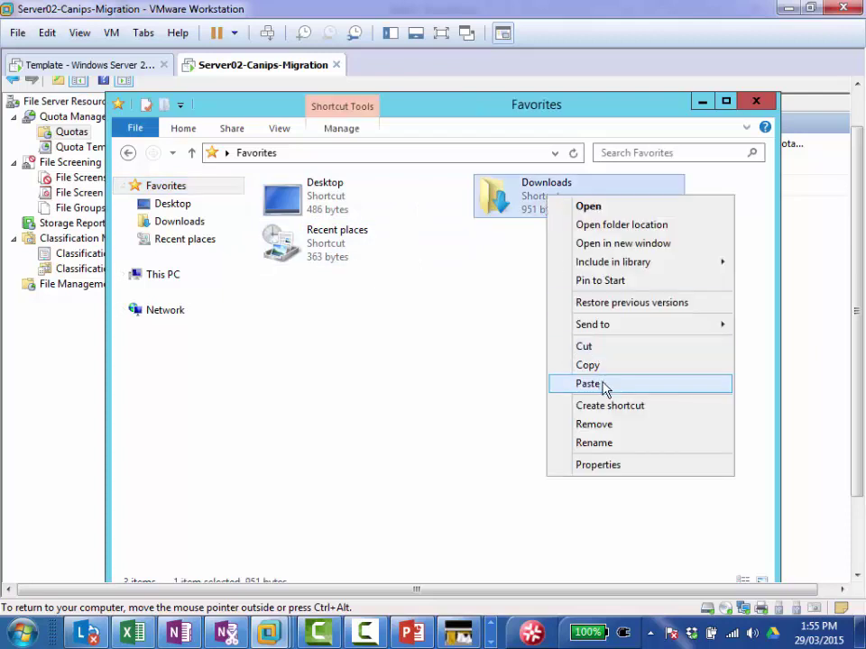
{"action": "left_click", "coordinate": [602, 384]}
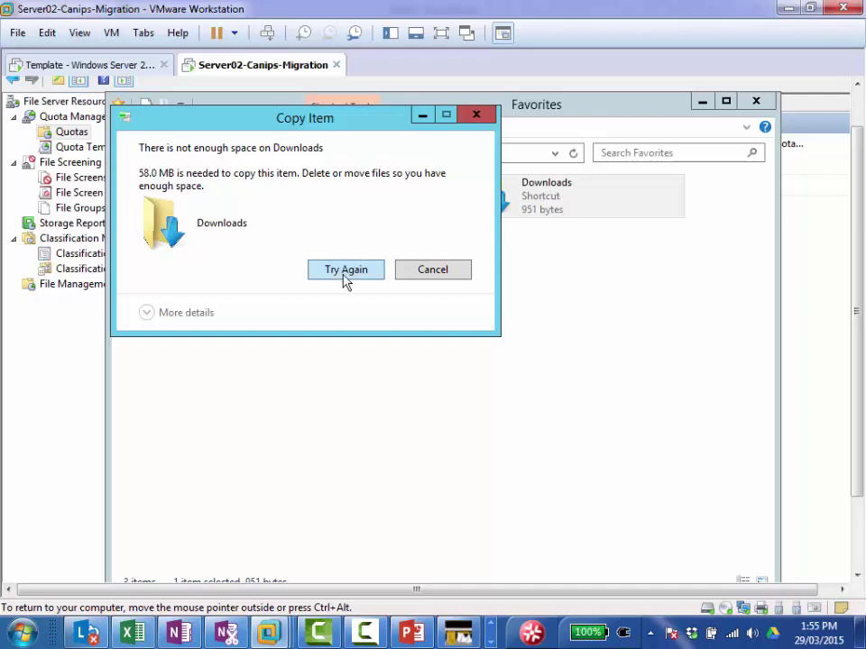
{"action": "left_click", "coordinate": [420, 270]}
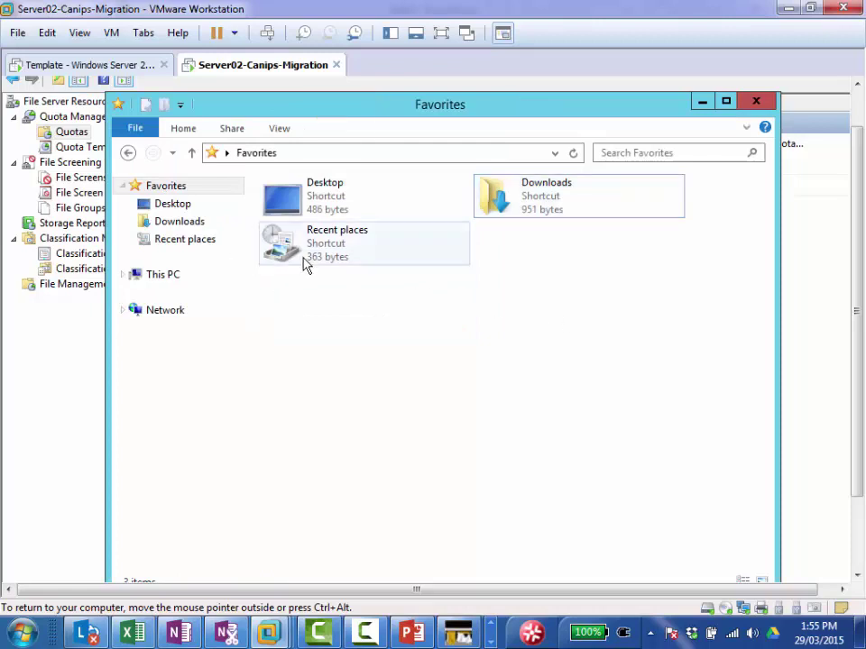
{"action": "left_click", "coordinate": [35, 357]}
Step: Start a new file screen from the File Screens list, dismissing the invalid-path error
{"action": "left_click", "coordinate": [89, 183]}
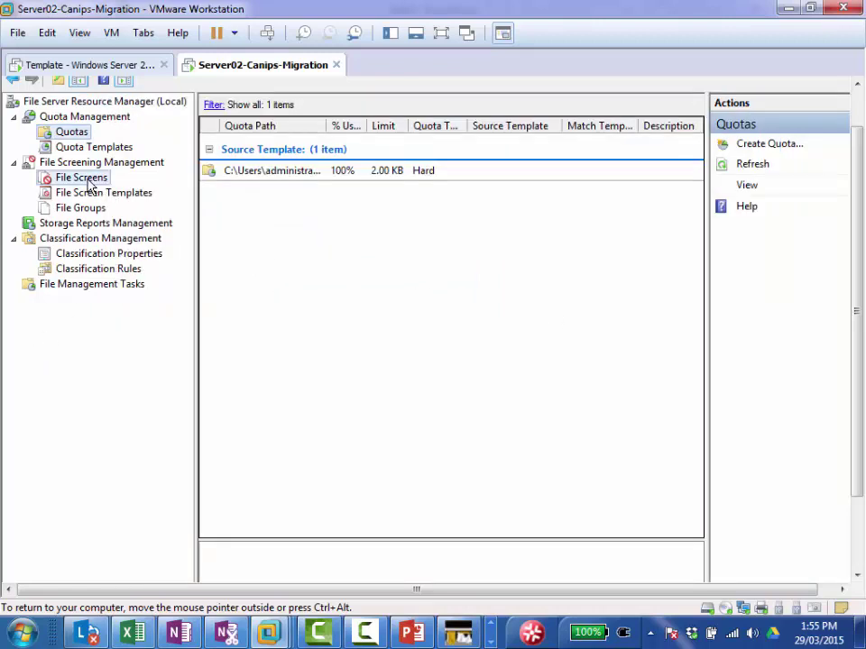
{"action": "right_click", "coordinate": [89, 183]}
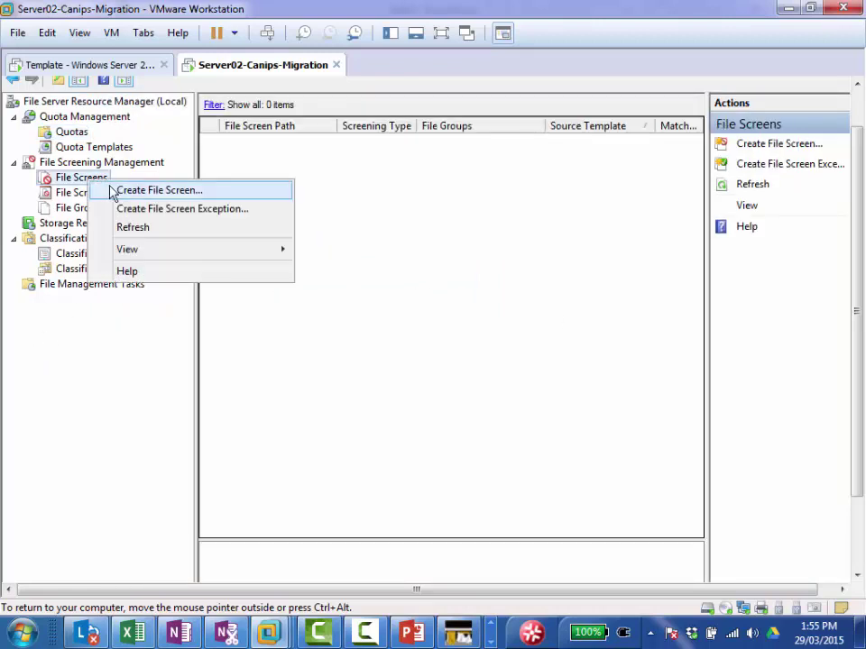
{"action": "left_click", "coordinate": [117, 192]}
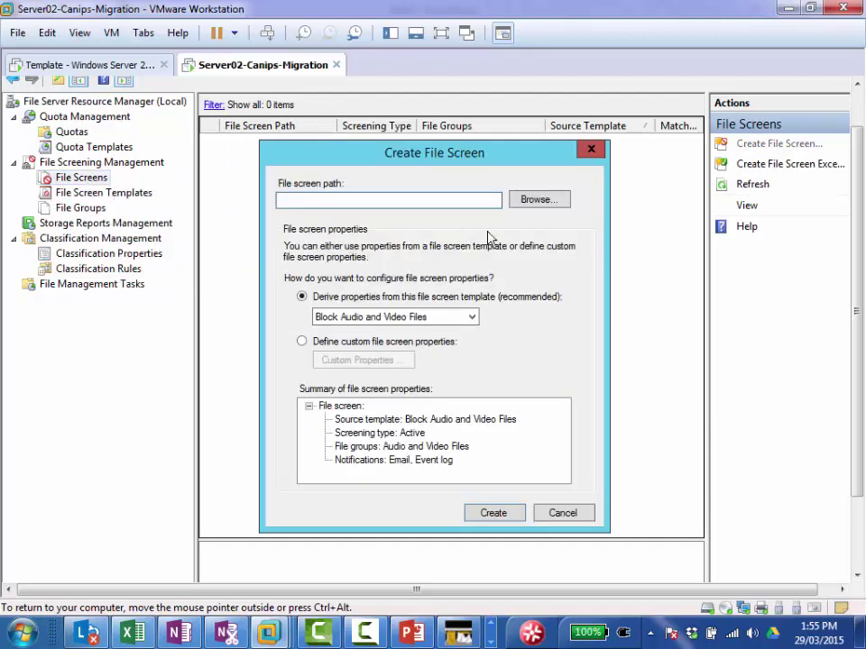
{"action": "left_click", "coordinate": [356, 349]}
{"action": "left_click", "coordinate": [366, 363]}
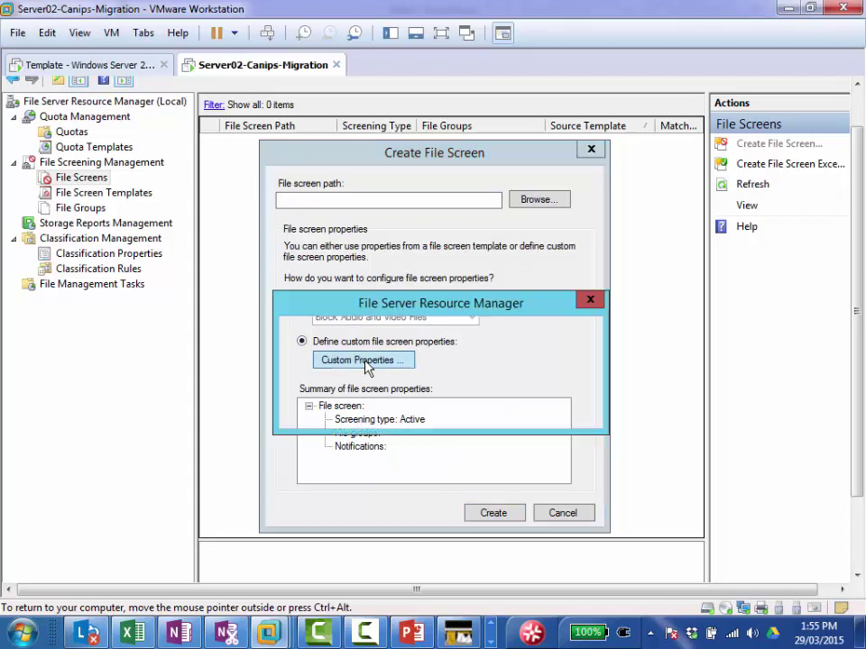
{"action": "left_click", "coordinate": [560, 409]}
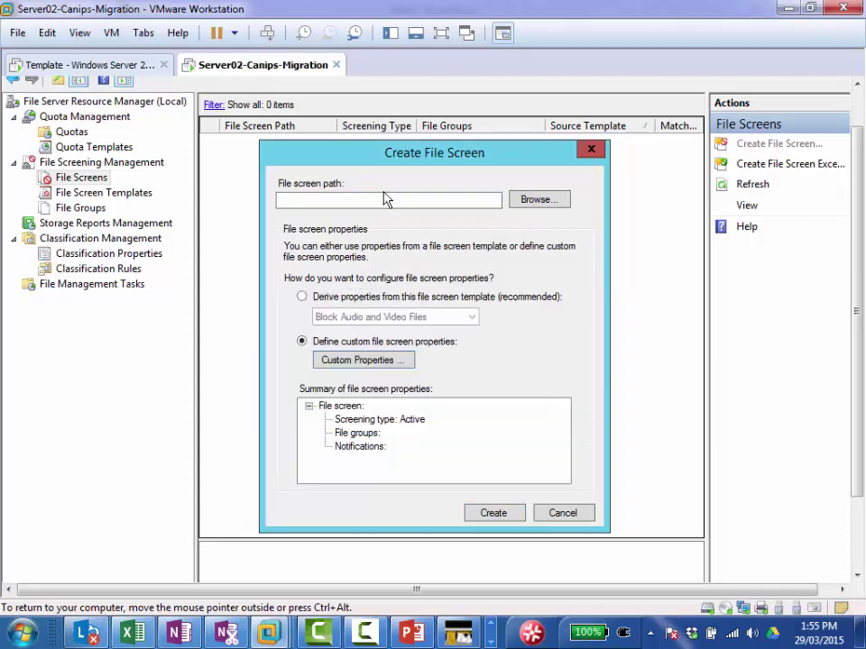
Step: Set the file screen path to the Downloads folder and open its custom properties
{"action": "left_click", "coordinate": [532, 200]}
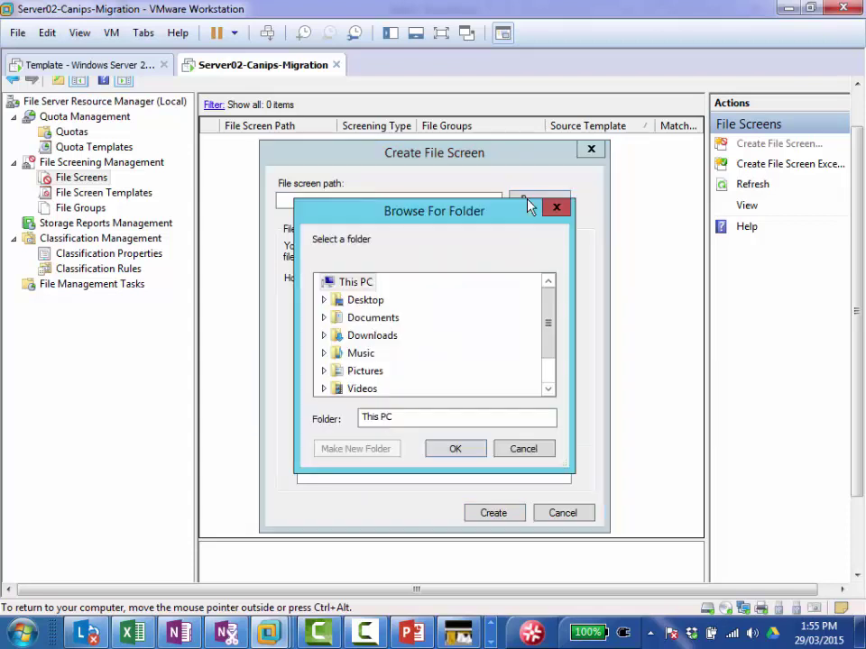
{"action": "left_click", "coordinate": [372, 337]}
{"action": "left_click", "coordinate": [457, 450]}
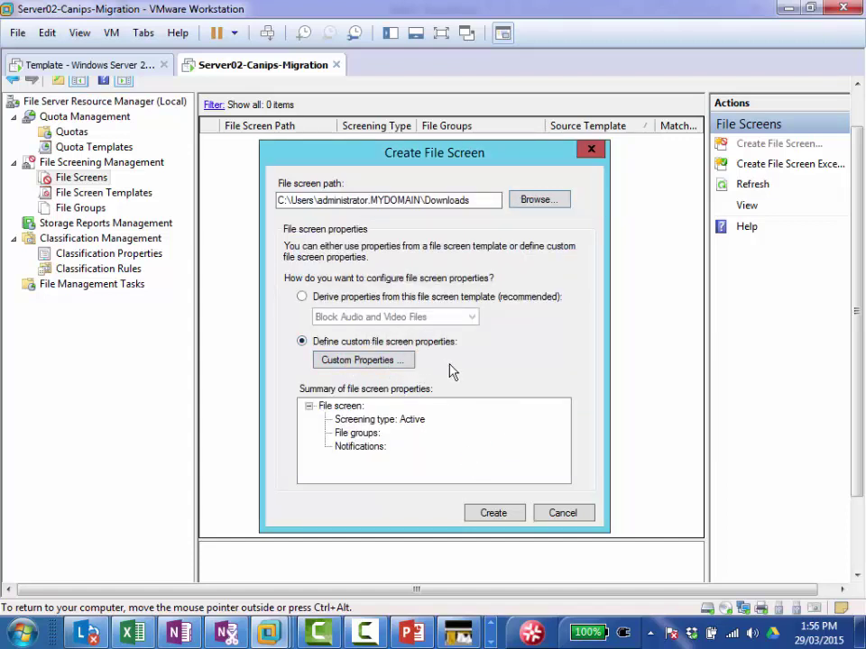
{"action": "left_click", "coordinate": [377, 364]}
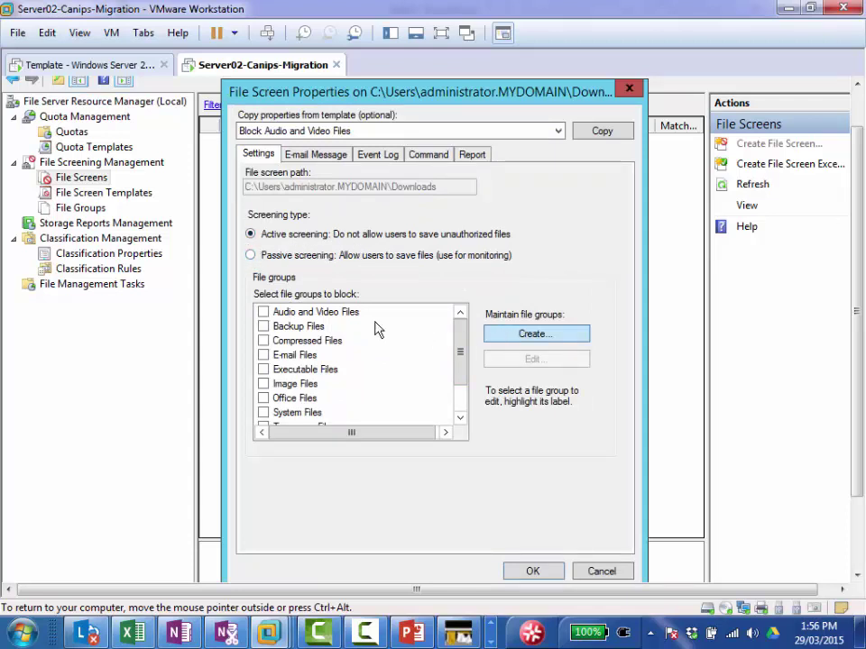
Step: Tick the Text Files group to block and review its extensions without changing them
{"action": "left_click", "coordinate": [460, 418]}
{"action": "left_click", "coordinate": [460, 418]}
{"action": "left_click", "coordinate": [460, 417]}
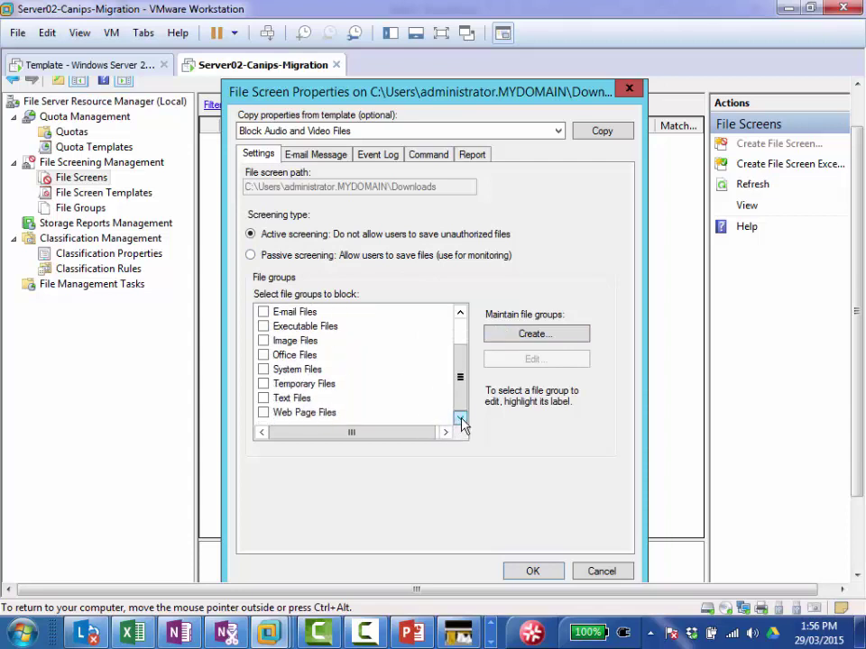
{"action": "left_click", "coordinate": [263, 398]}
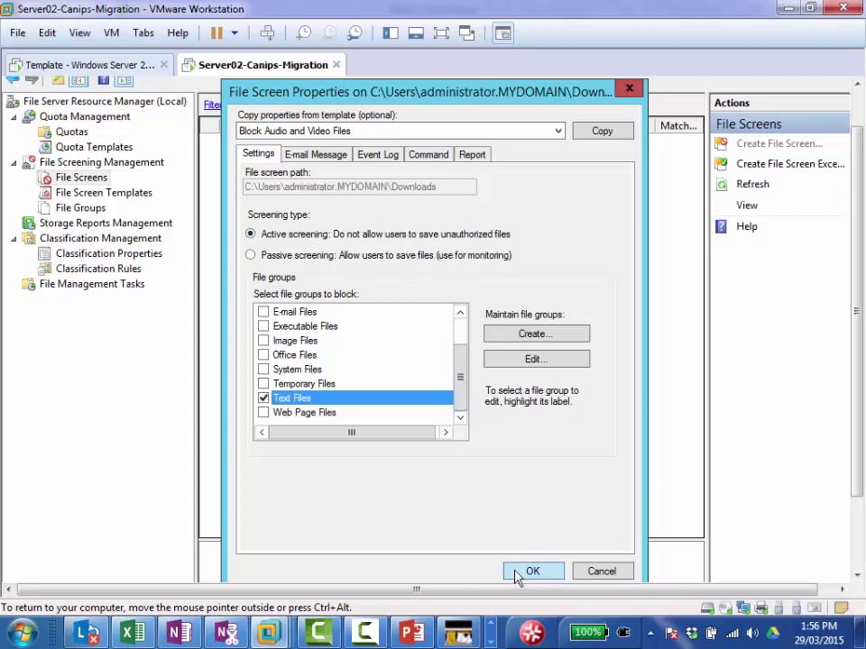
{"action": "left_click", "coordinate": [510, 366]}
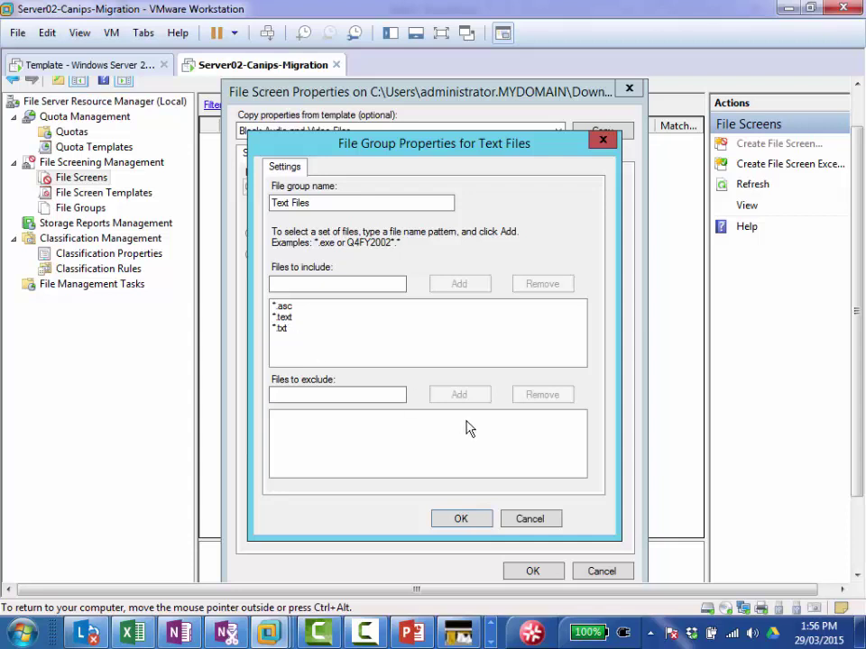
{"action": "left_click", "coordinate": [520, 520]}
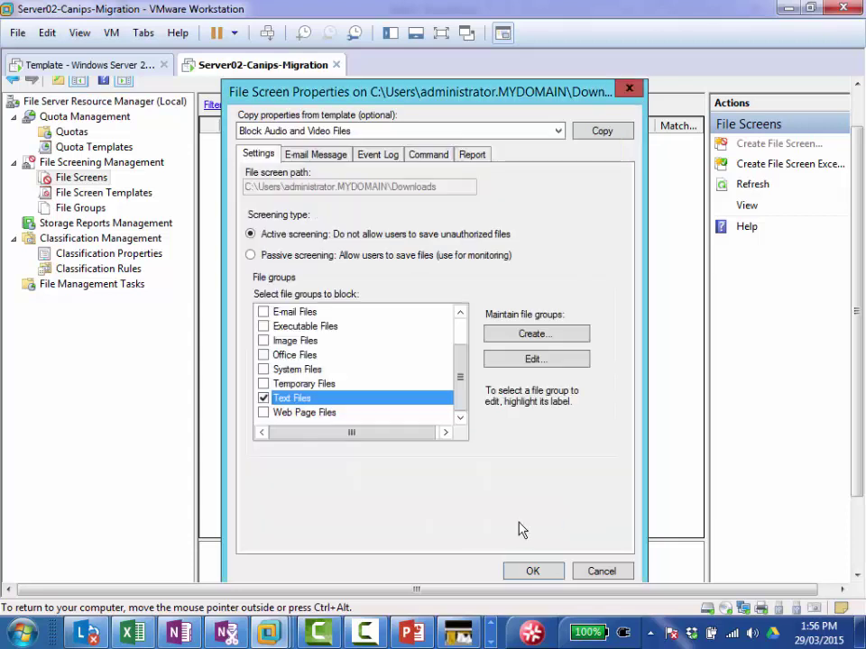
Step: Accept the properties and create the file screen without saving a template
{"action": "left_click", "coordinate": [532, 571]}
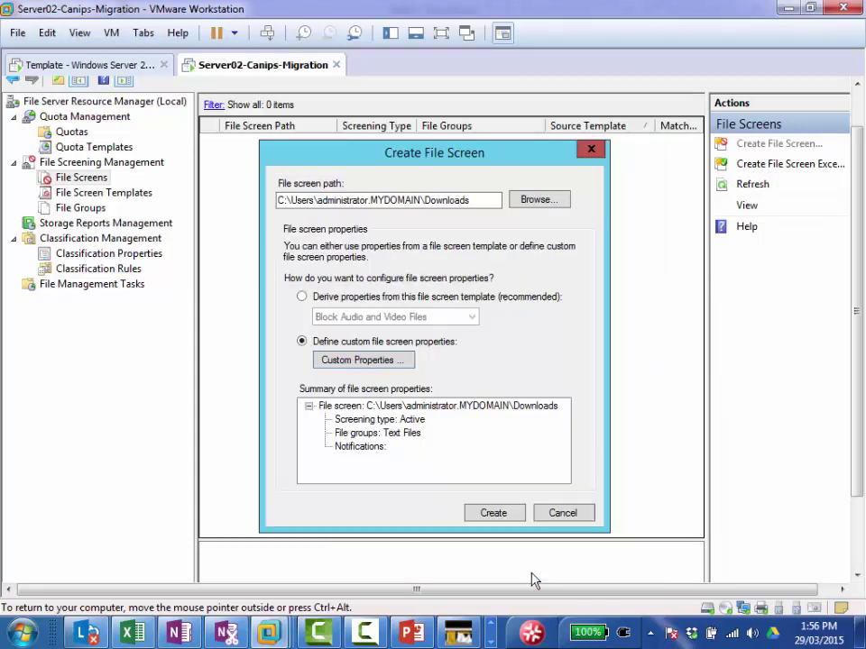
{"action": "left_click", "coordinate": [493, 513]}
{"action": "left_click", "coordinate": [224, 453]}
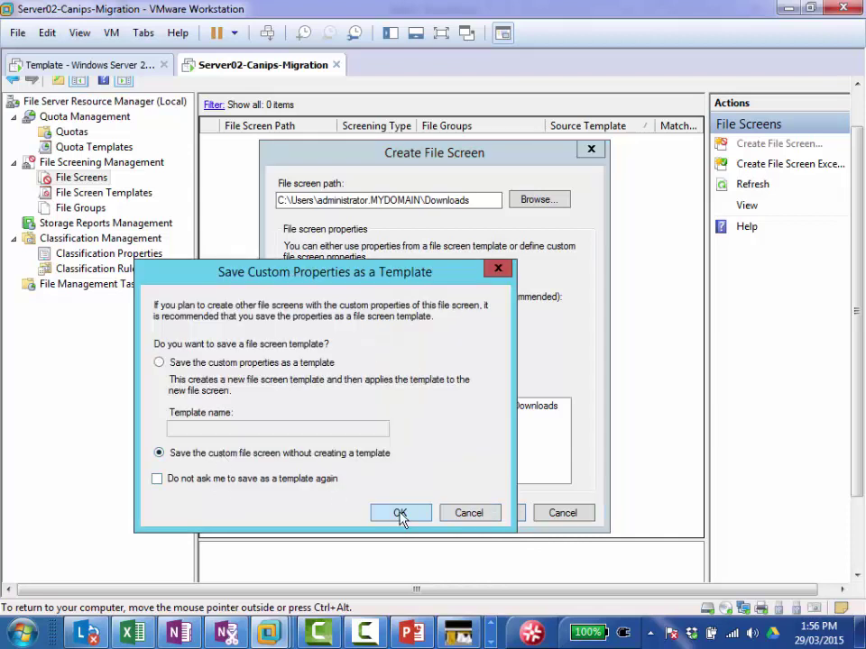
Step: Finish saving the Text Files file screen and refresh the File Screens list
{"action": "left_click", "coordinate": [400, 513]}
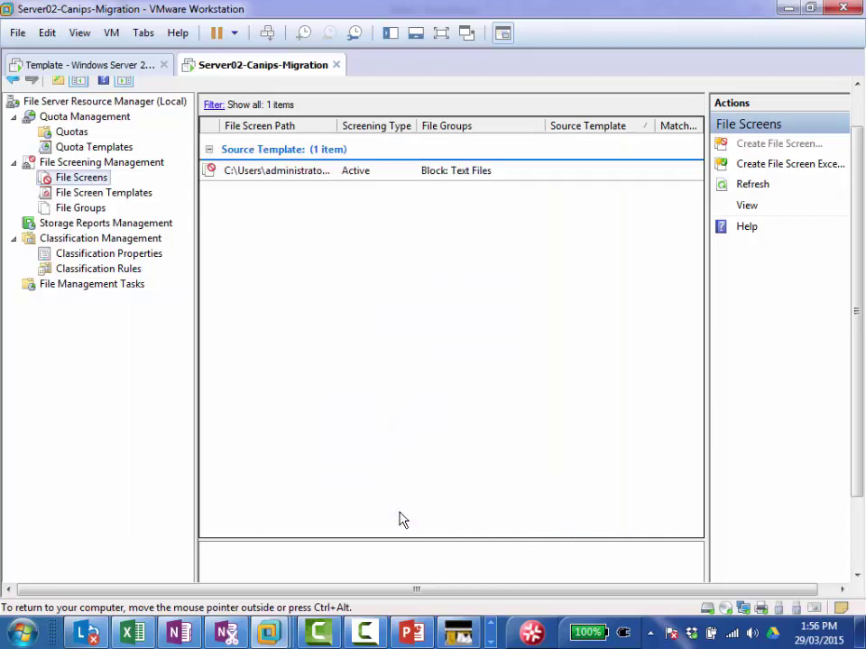
{"action": "right_click", "coordinate": [289, 260]}
{"action": "left_click", "coordinate": [330, 299]}
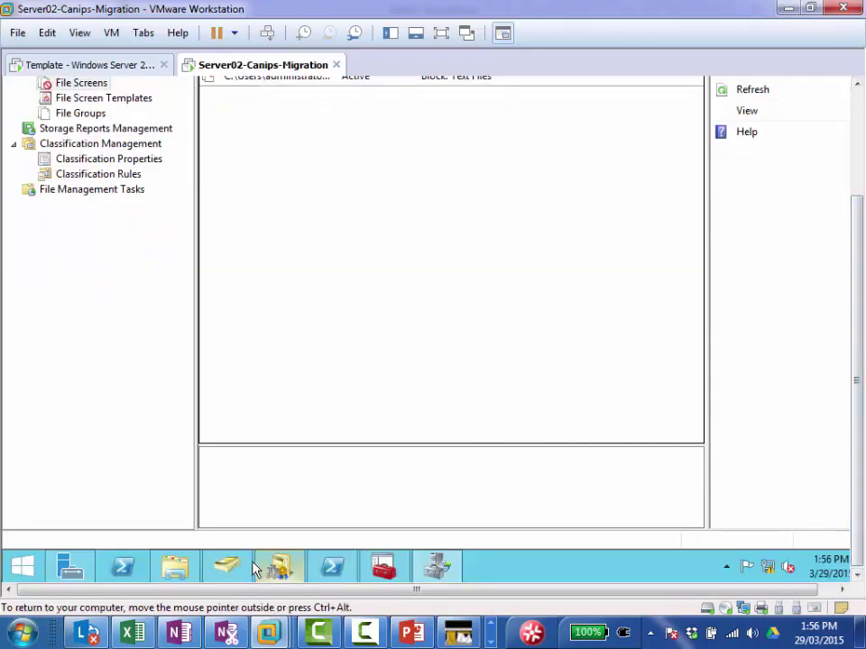
Step: Open Downloads in Explorer and try creating a rich text document and a bitmap image, both refused
{"action": "left_click", "coordinate": [192, 561]}
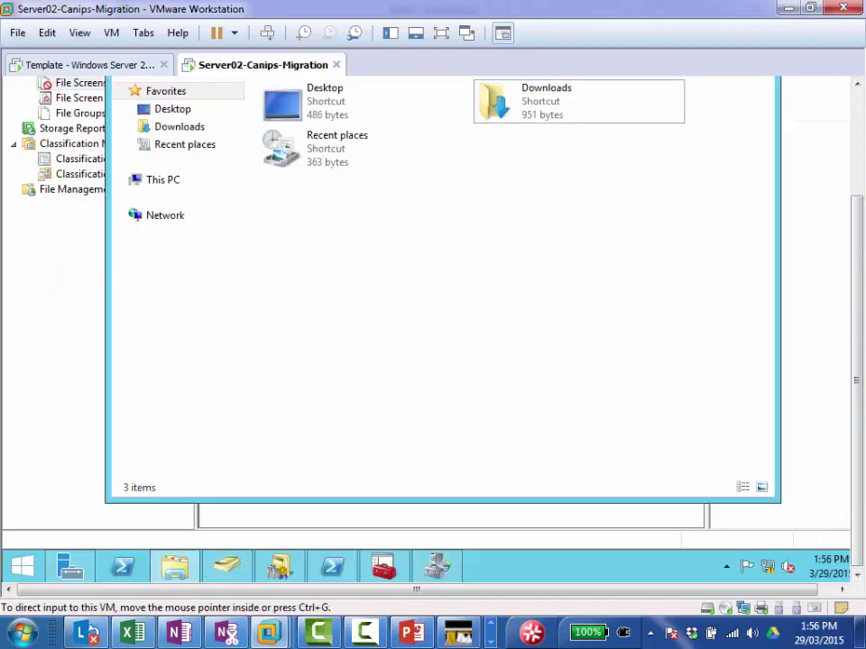
{"action": "double_click", "coordinate": [489, 244]}
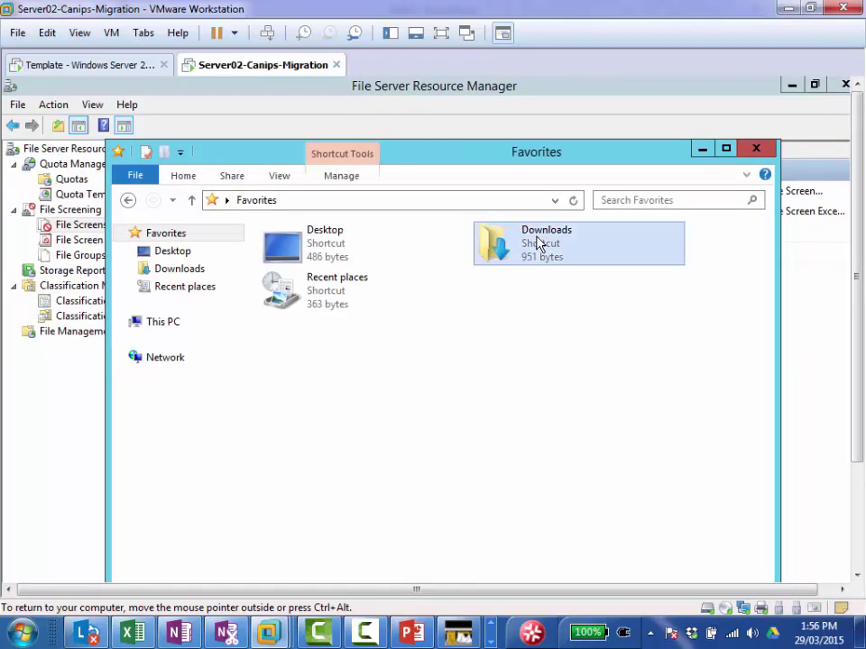
{"action": "right_click", "coordinate": [325, 313]}
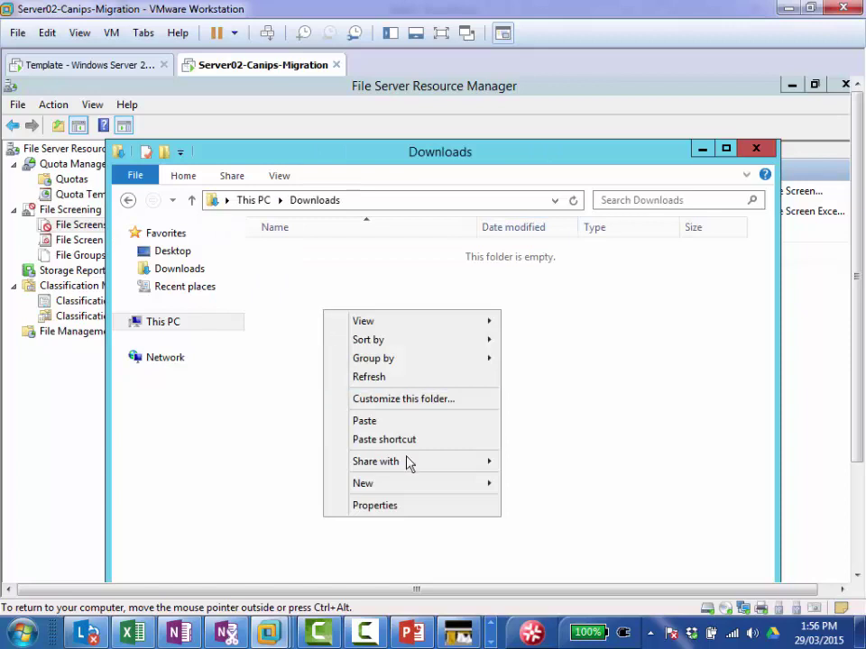
{"action": "mouse_move", "coordinate": [442, 494]}
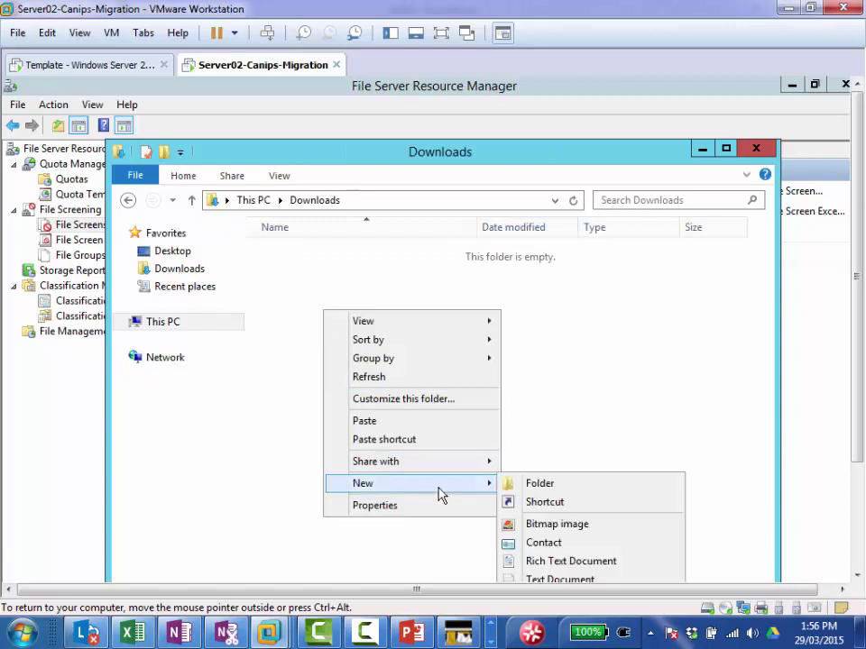
{"action": "left_click", "coordinate": [575, 581]}
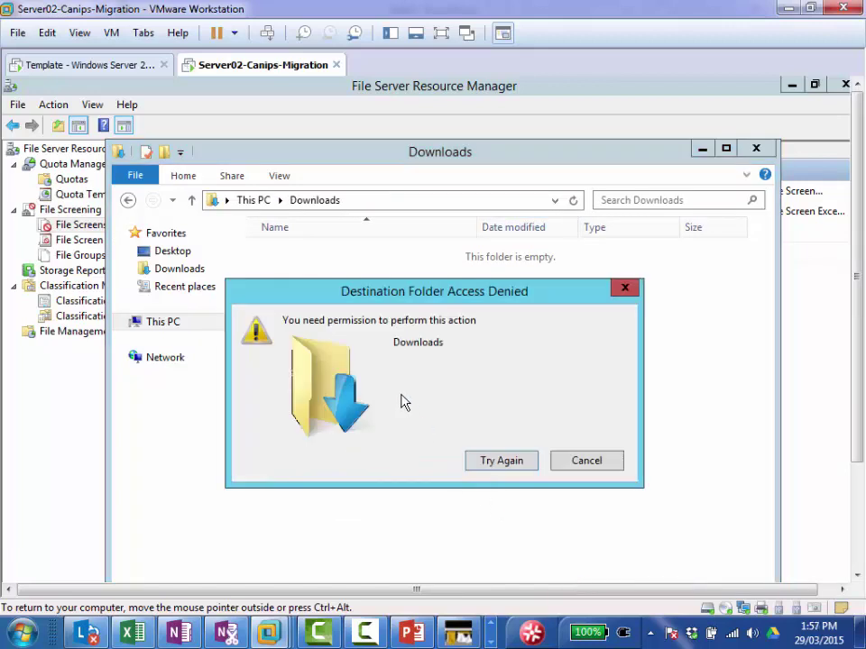
{"action": "left_click", "coordinate": [582, 467]}
{"action": "right_click", "coordinate": [339, 283]}
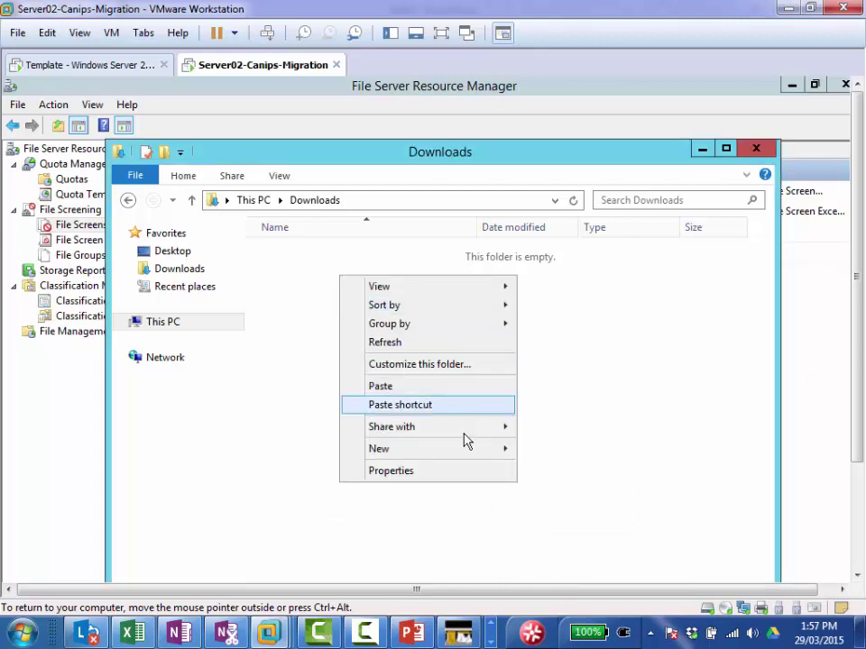
{"action": "mouse_move", "coordinate": [480, 455]}
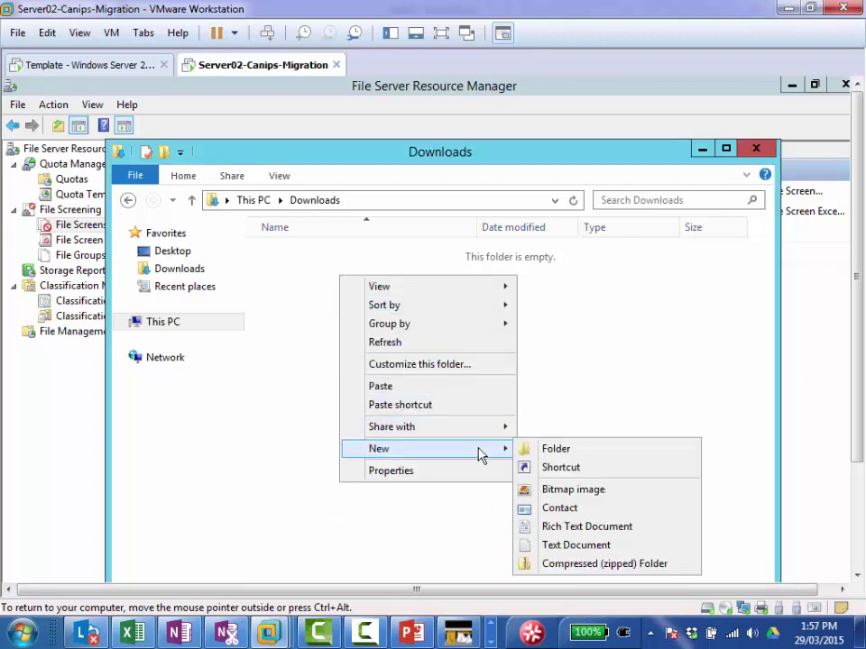
{"action": "left_click", "coordinate": [569, 491]}
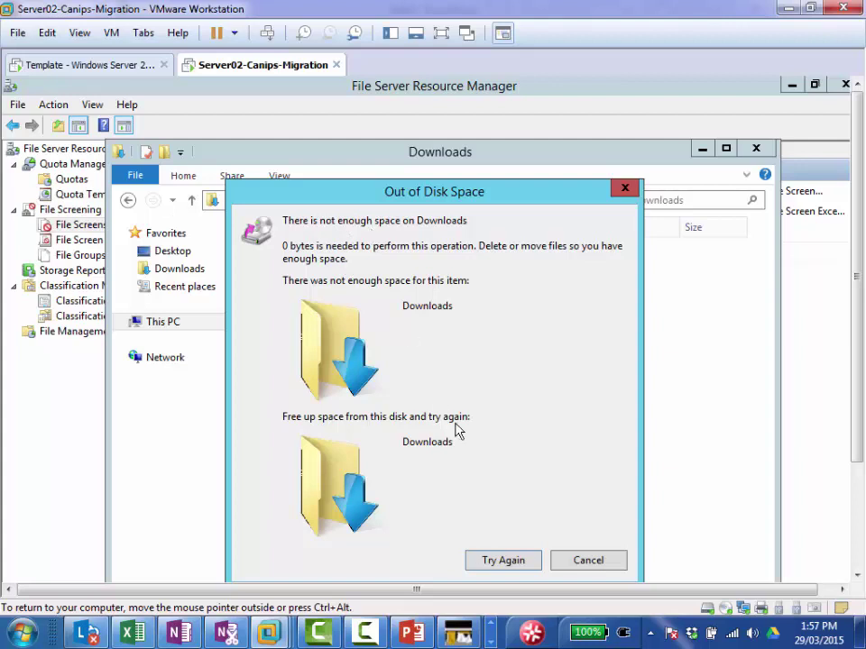
{"action": "left_click", "coordinate": [588, 561]}
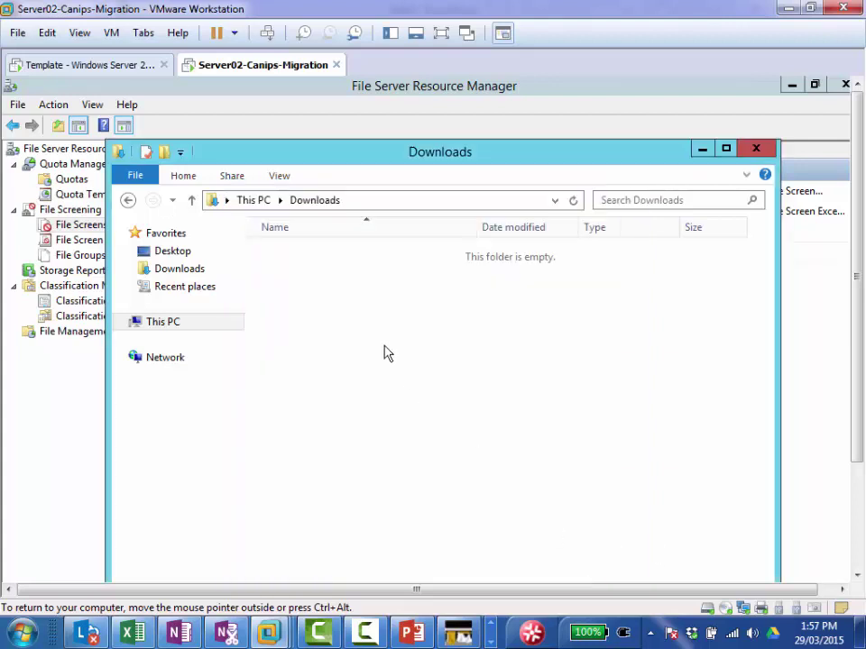
Step: Try again to create a text document and a bitmap image in Downloads
{"action": "right_click", "coordinate": [317, 282]}
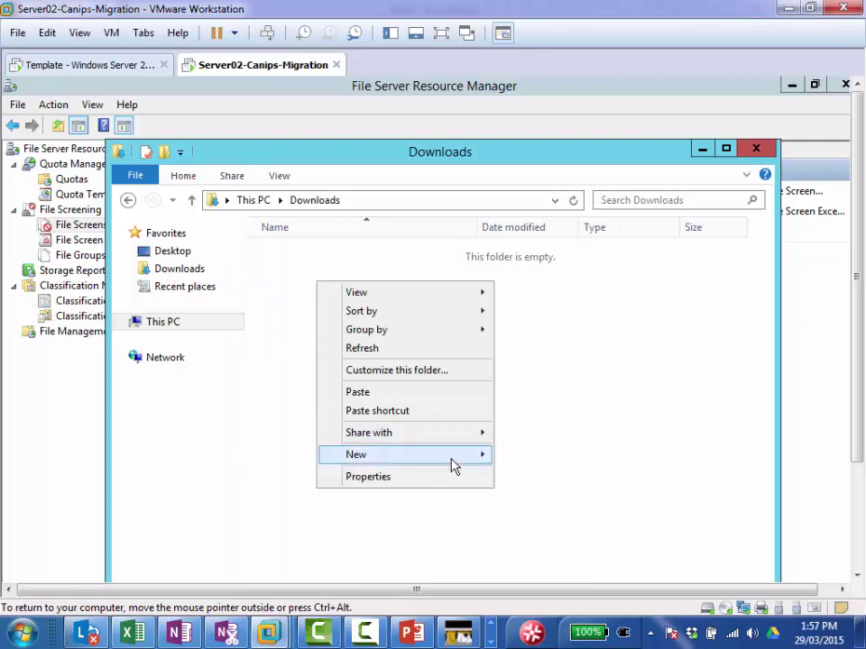
{"action": "mouse_move", "coordinate": [450, 458]}
{"action": "left_click", "coordinate": [559, 552]}
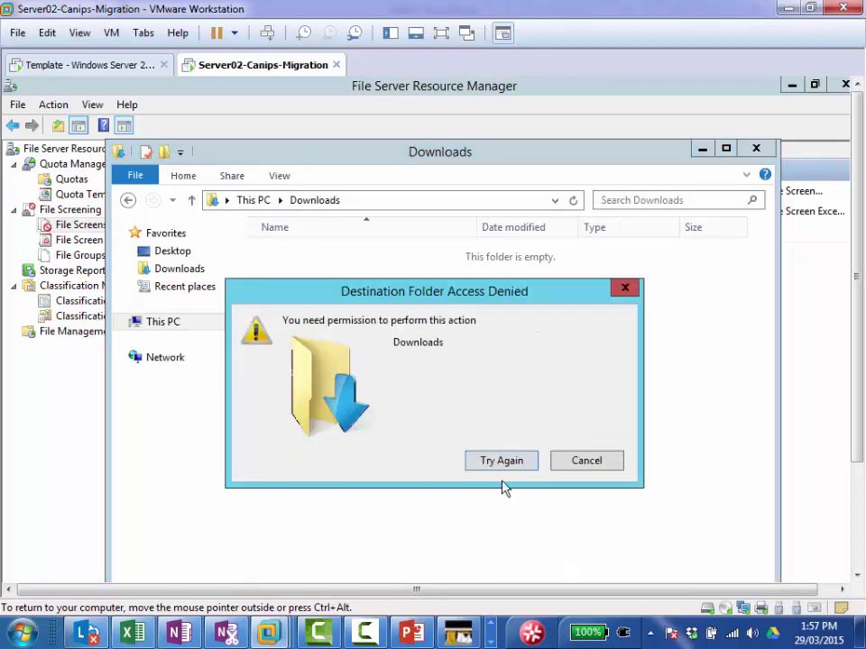
{"action": "left_click", "coordinate": [582, 467]}
{"action": "right_click", "coordinate": [313, 260]}
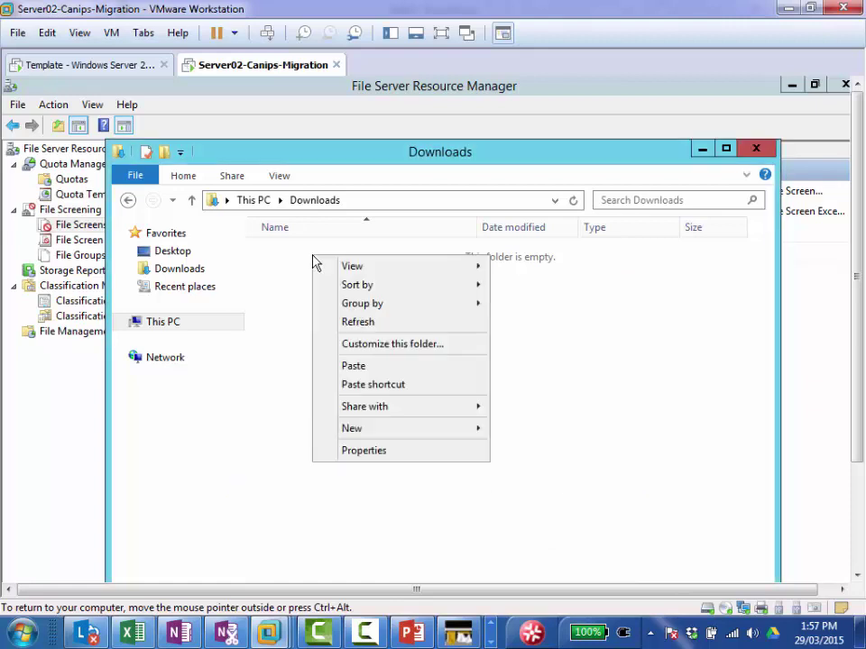
{"action": "mouse_move", "coordinate": [461, 429]}
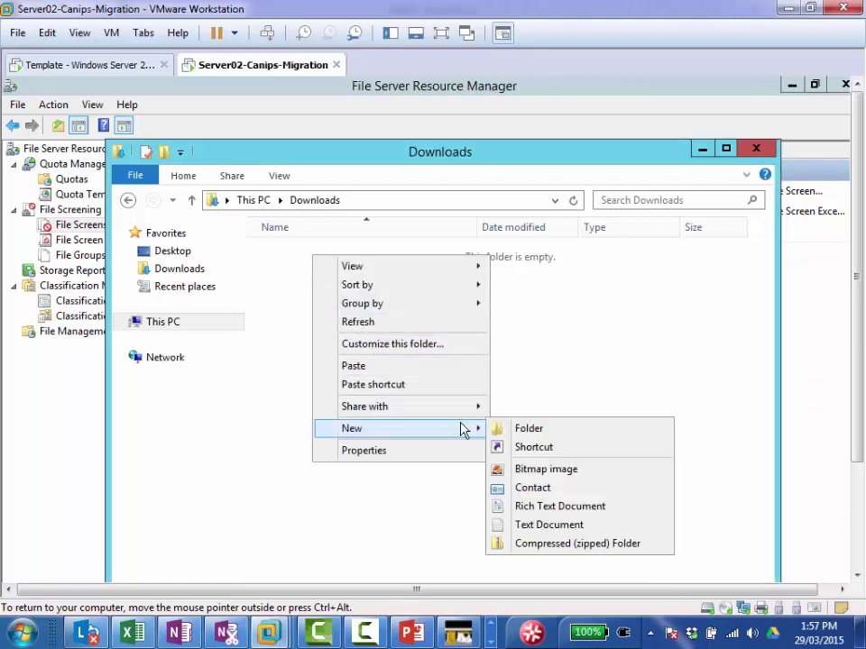
{"action": "left_click", "coordinate": [571, 471]}
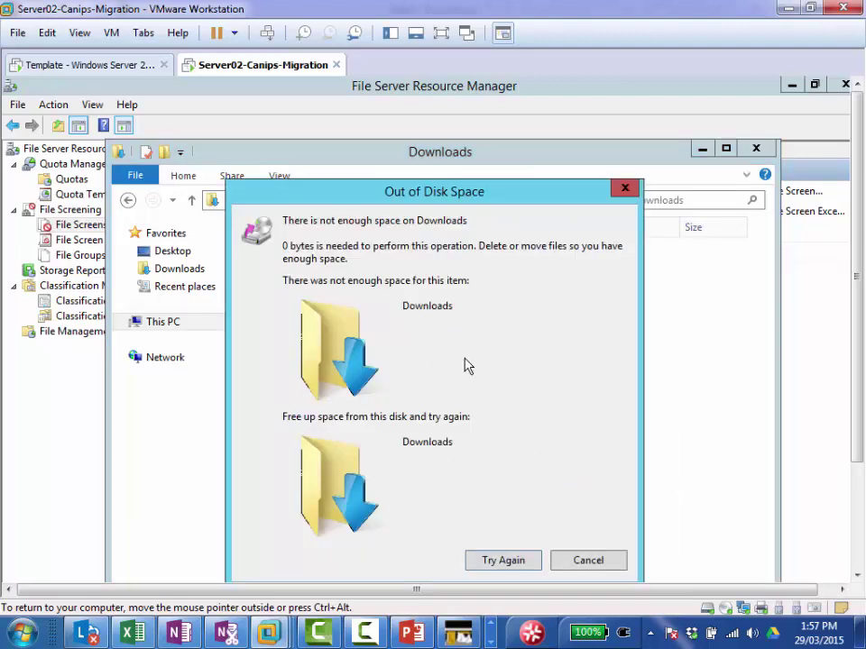
Step: Cancel the Out of Disk Space error and list the file screen templates in FSRM
{"action": "left_click", "coordinate": [588, 561]}
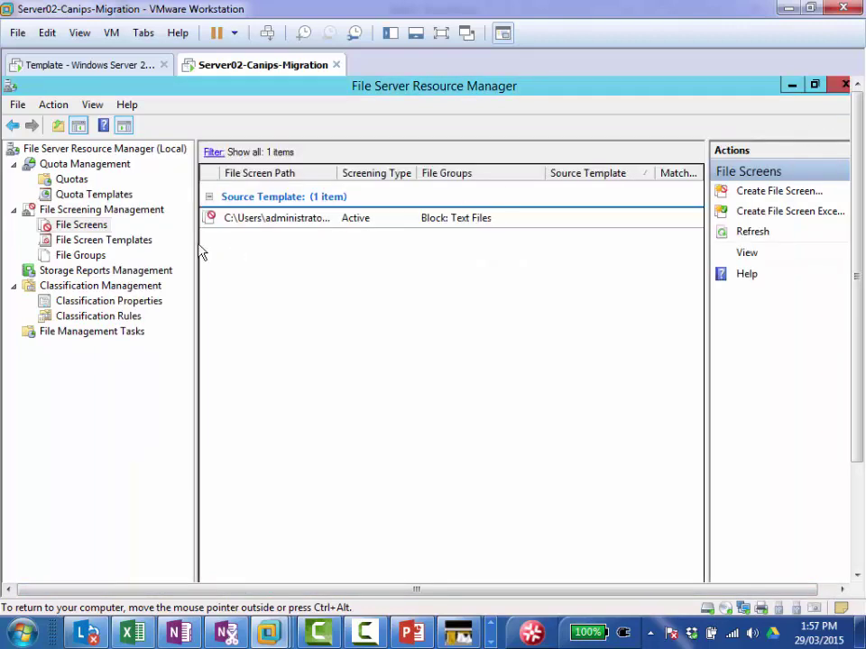
{"action": "left_click", "coordinate": [76, 242]}
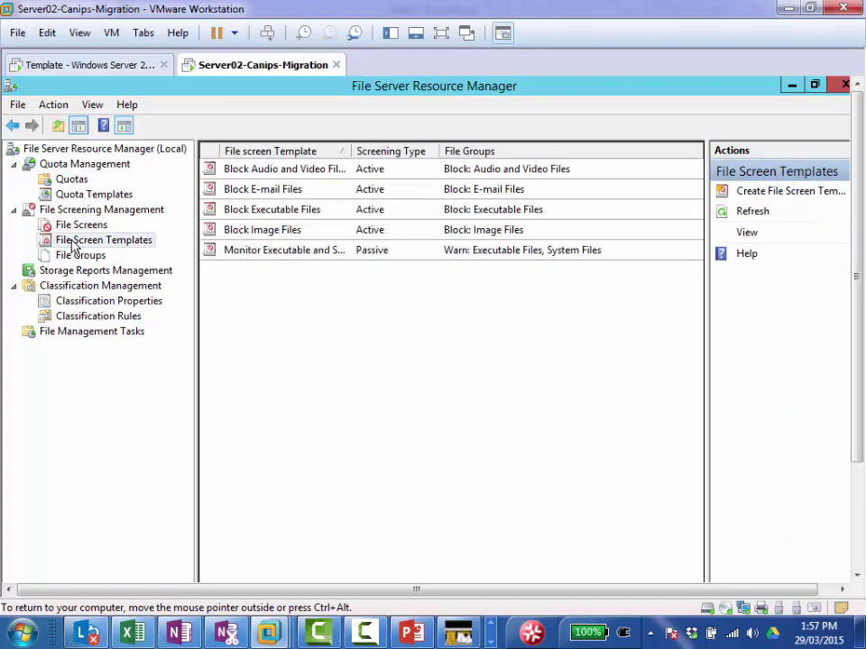